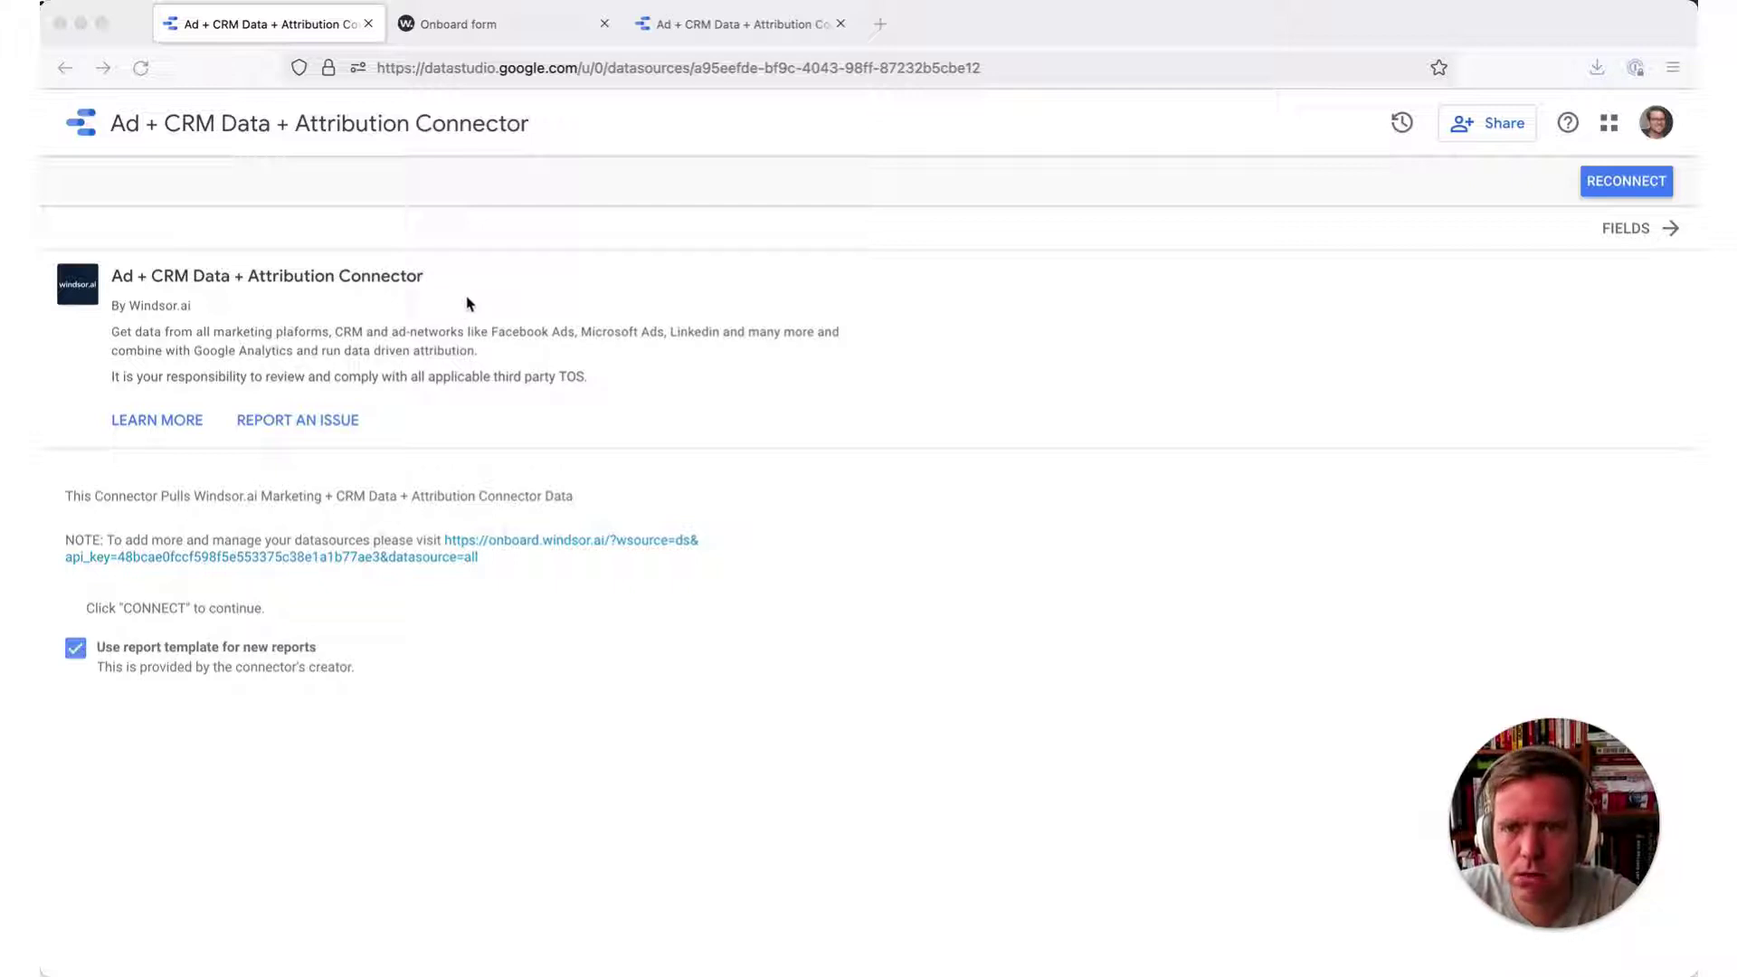
# - Pick Google Ads as the windsor.ai data source and switch back to the Data Studio connector
pyautogui.click(444, 28)
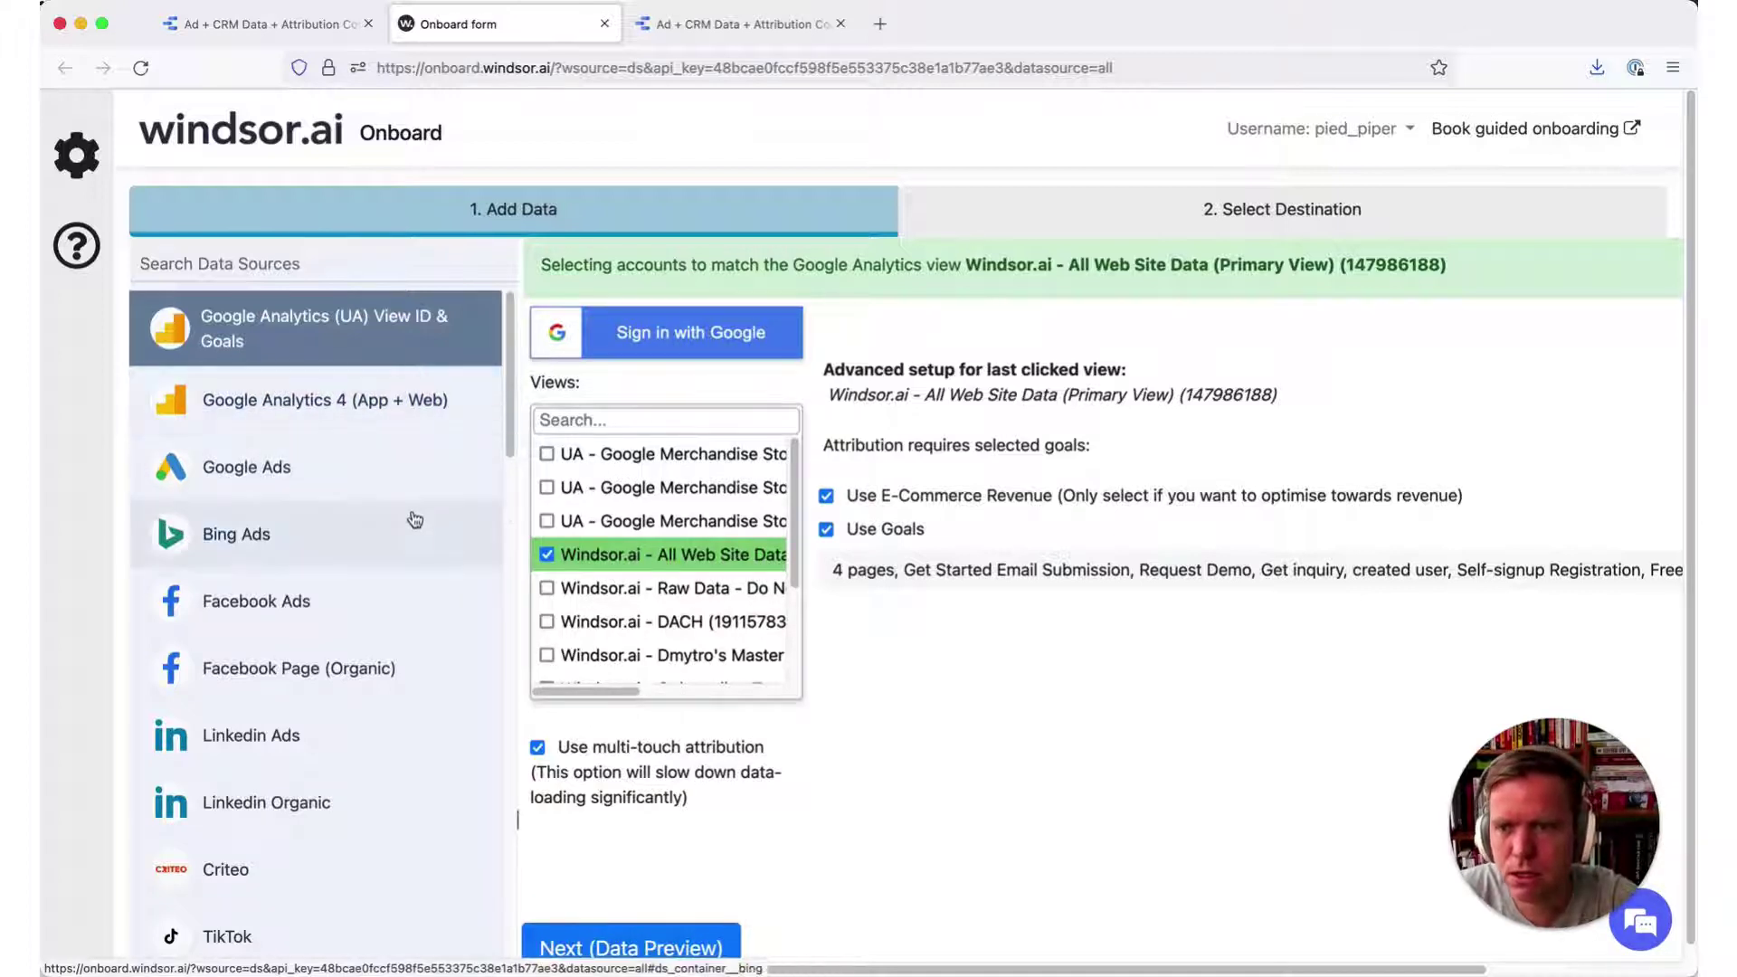
pyautogui.click(425, 461)
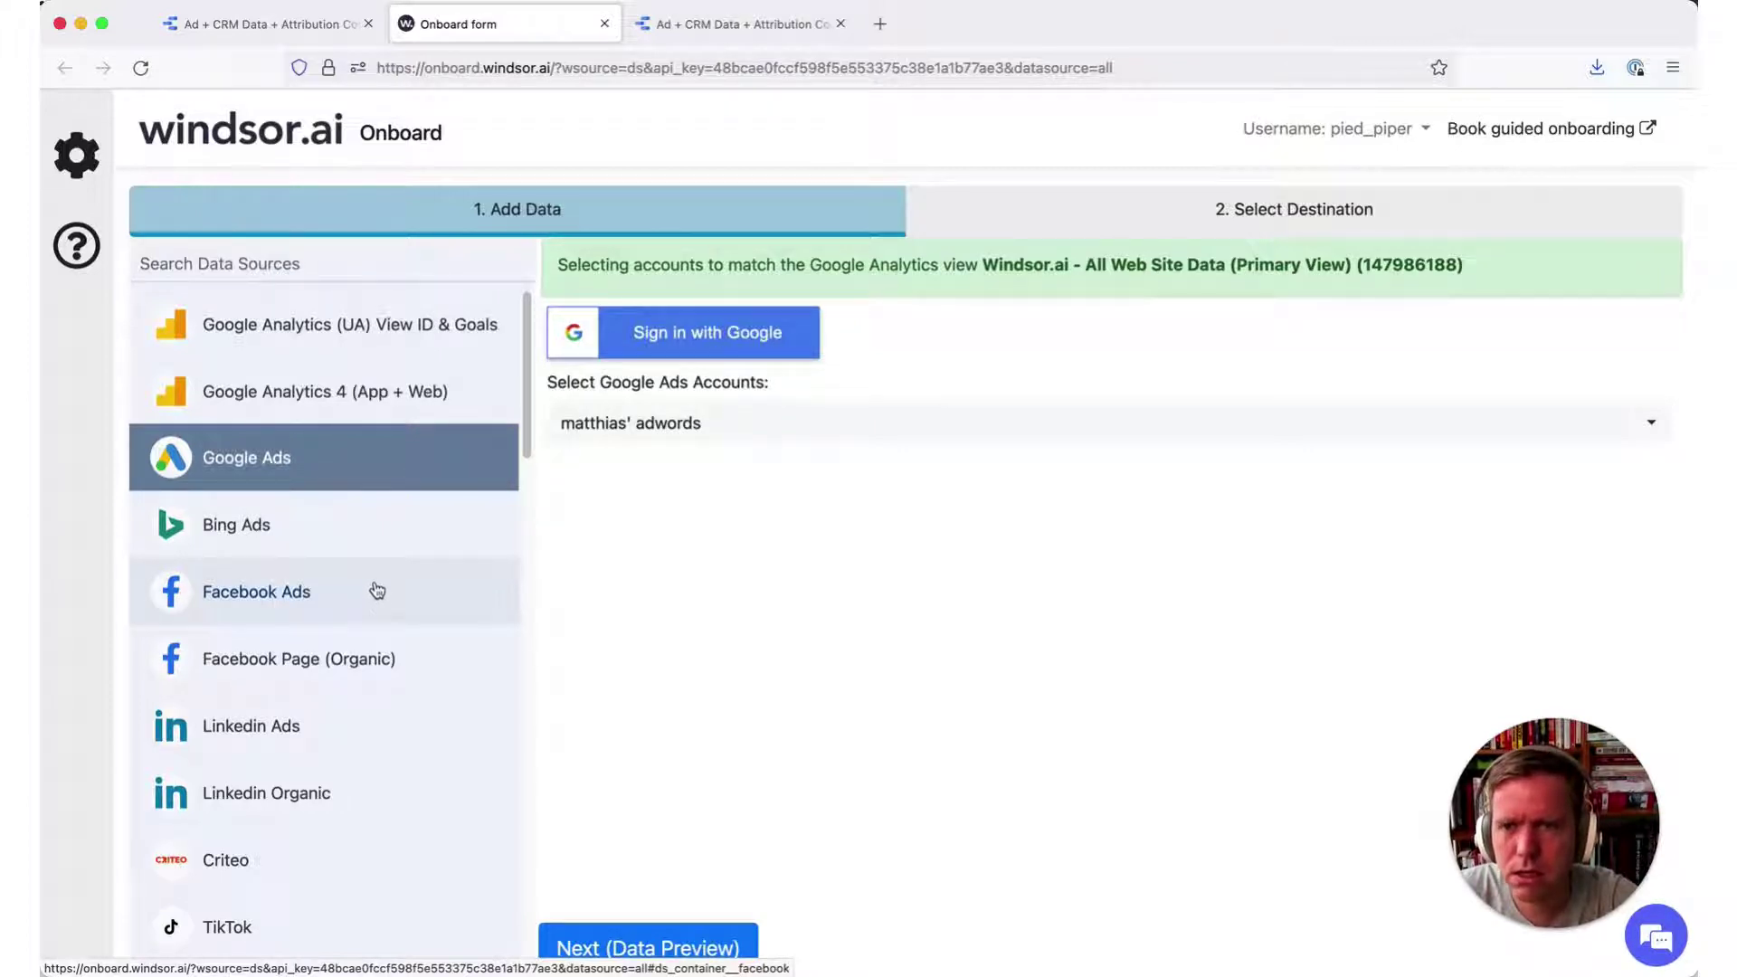
pyautogui.click(346, 30)
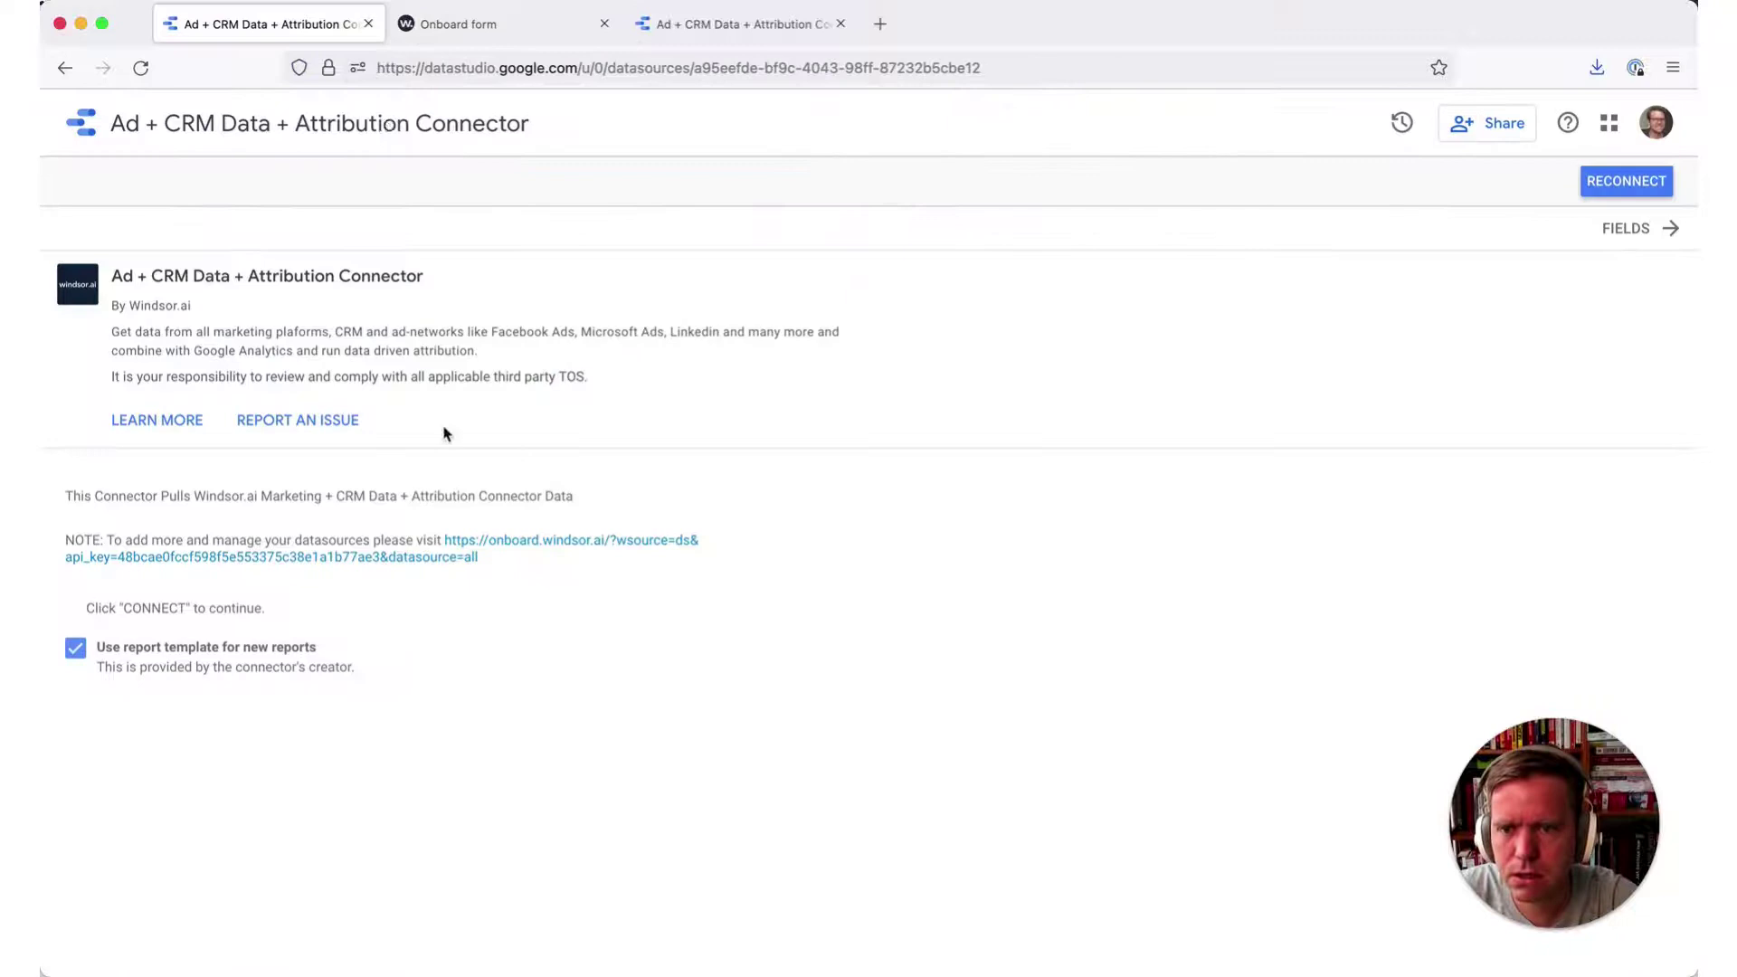
pyautogui.click(540, 24)
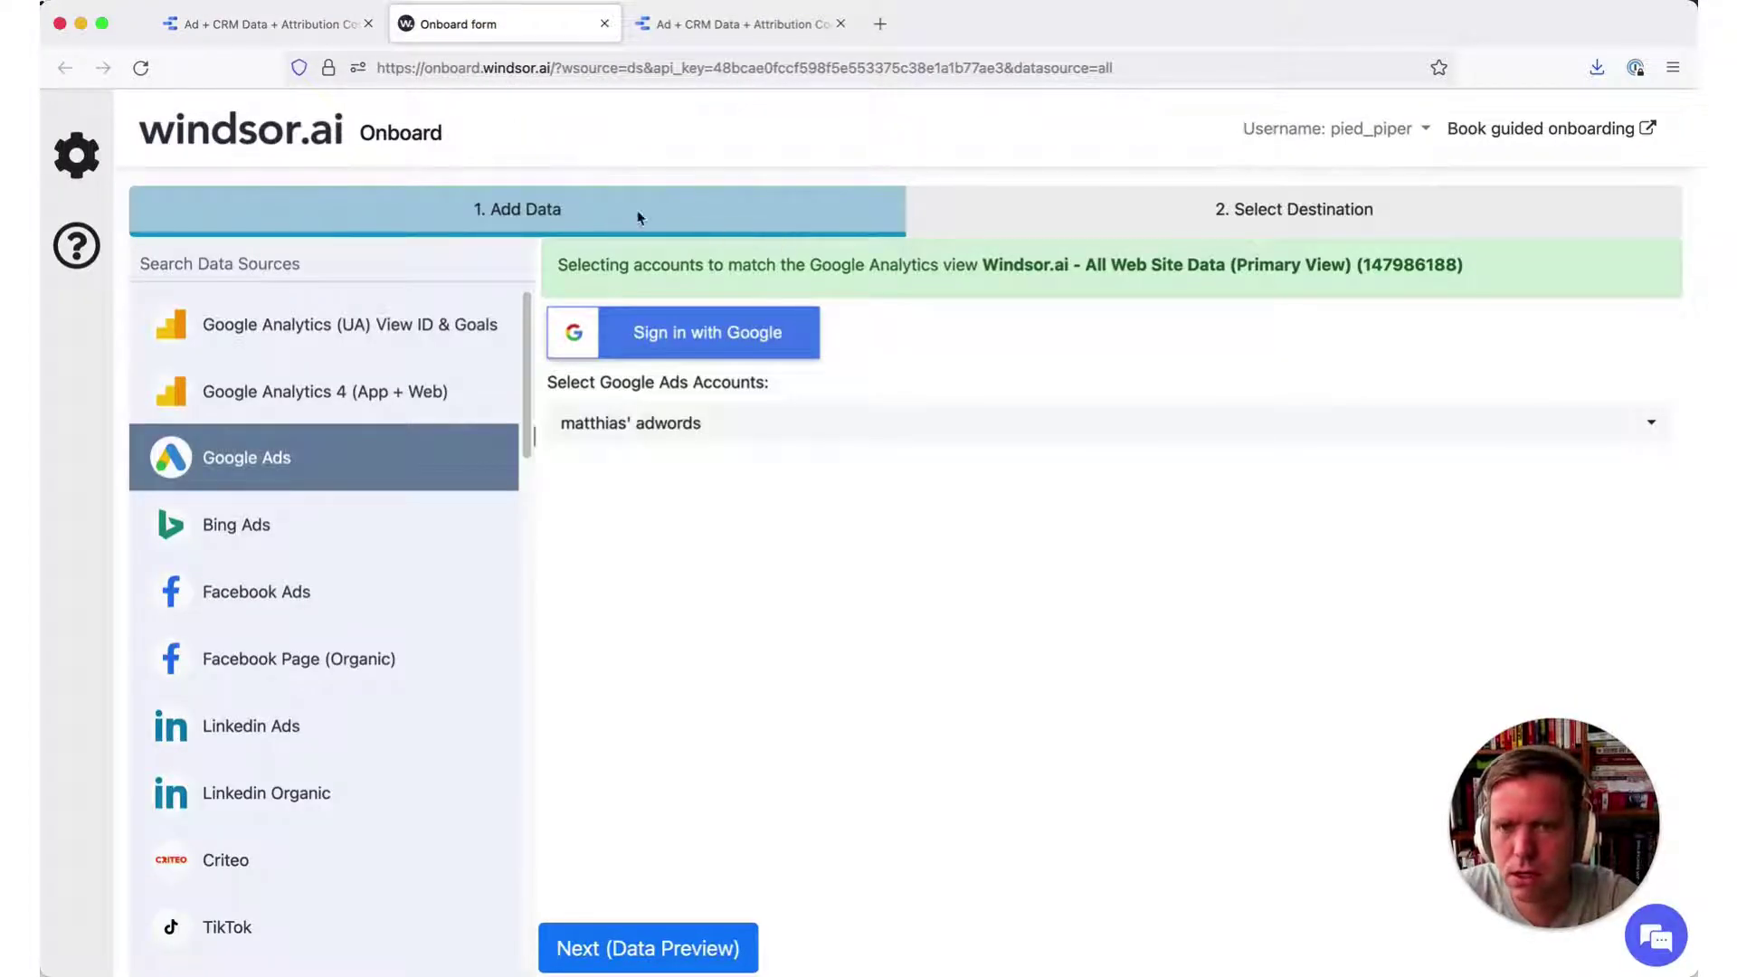
# - From the connector's fields list, create and confirm a new report, opening 'Copy of Overview Report'
pyautogui.click(272, 27)
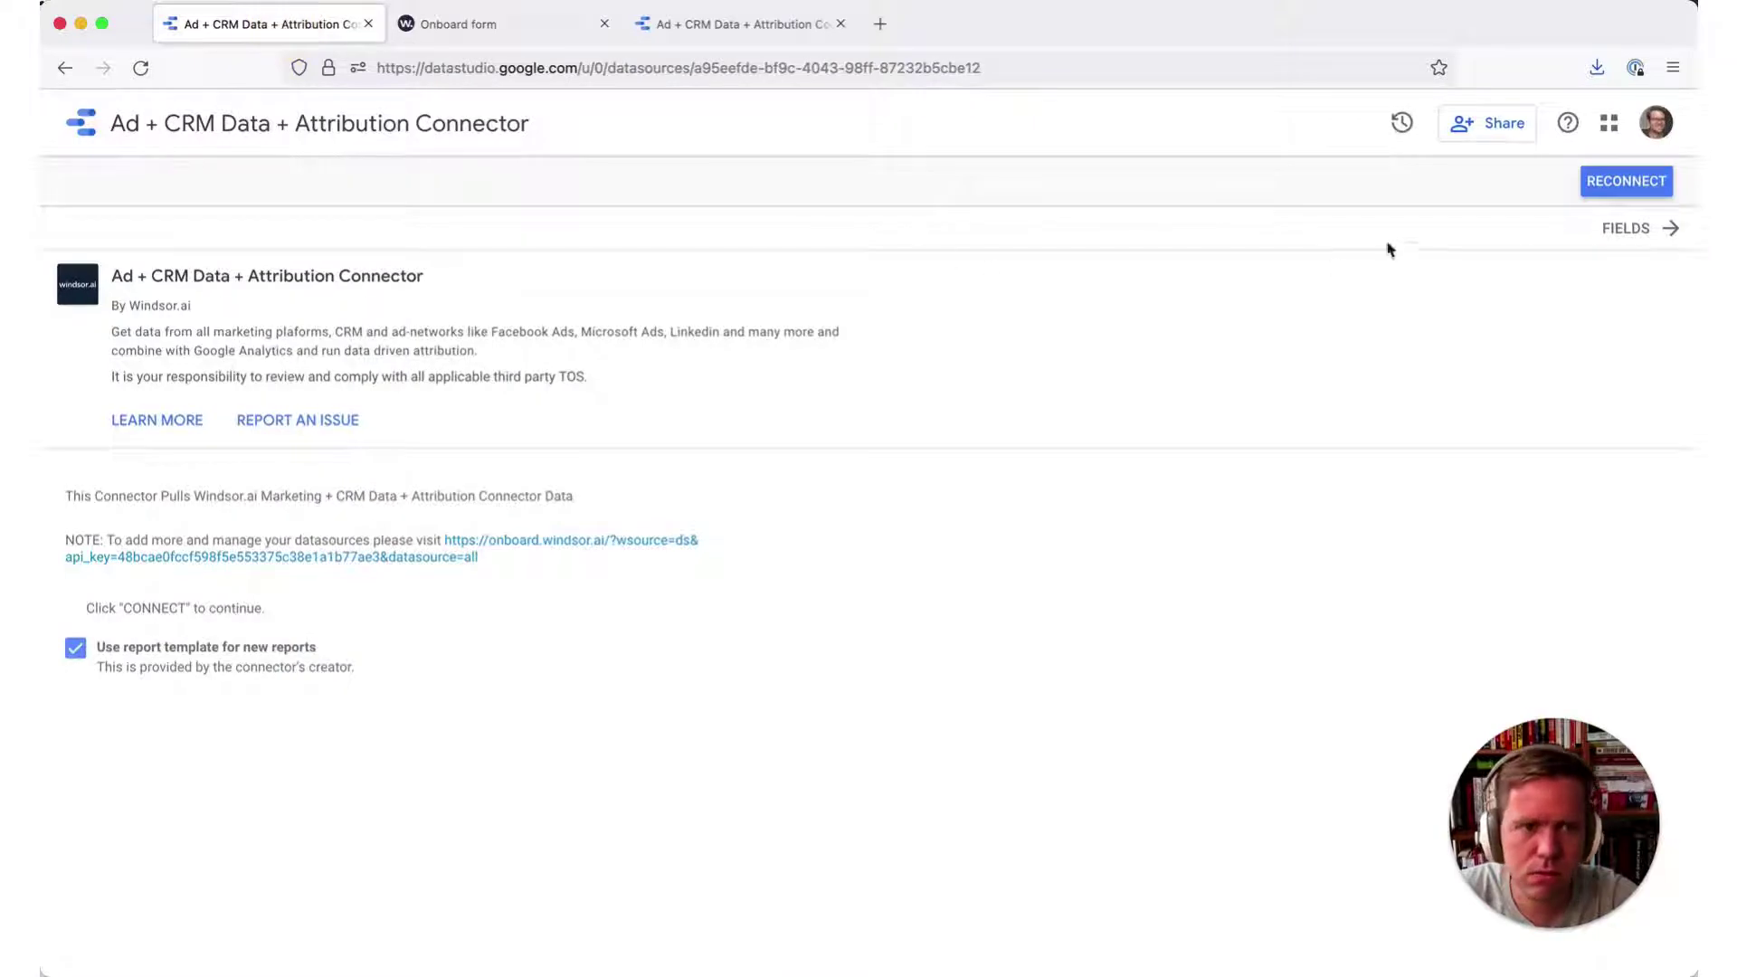
pyautogui.click(1634, 233)
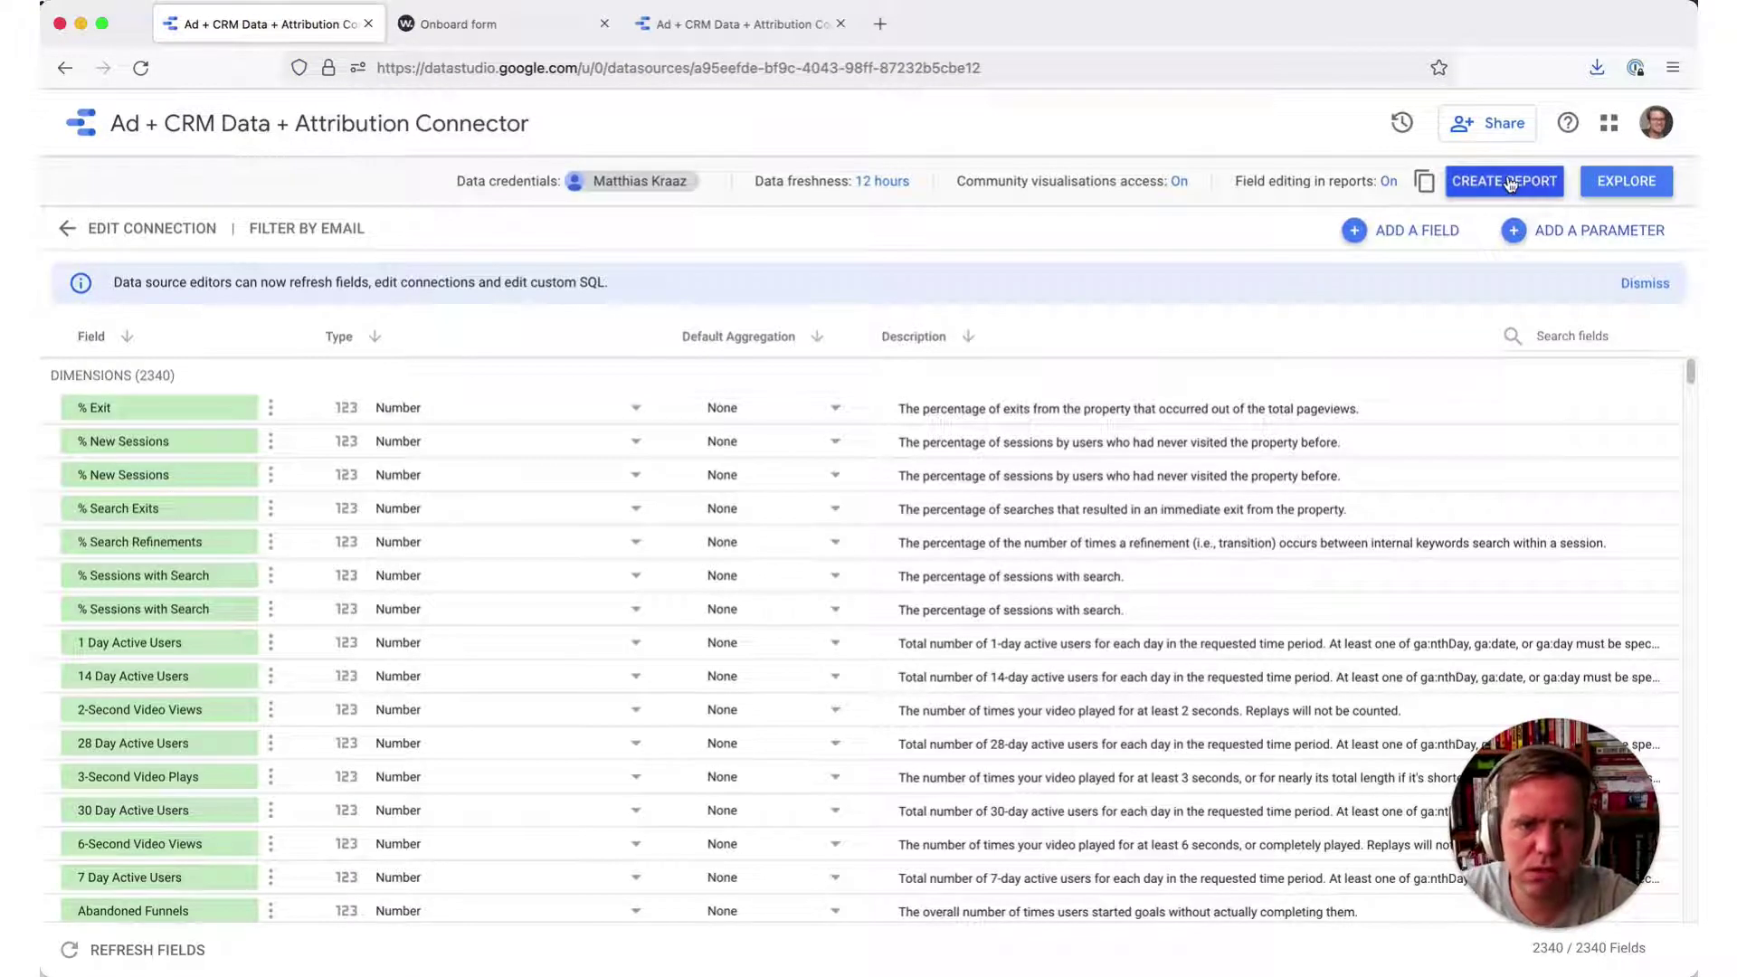
pyautogui.click(1508, 181)
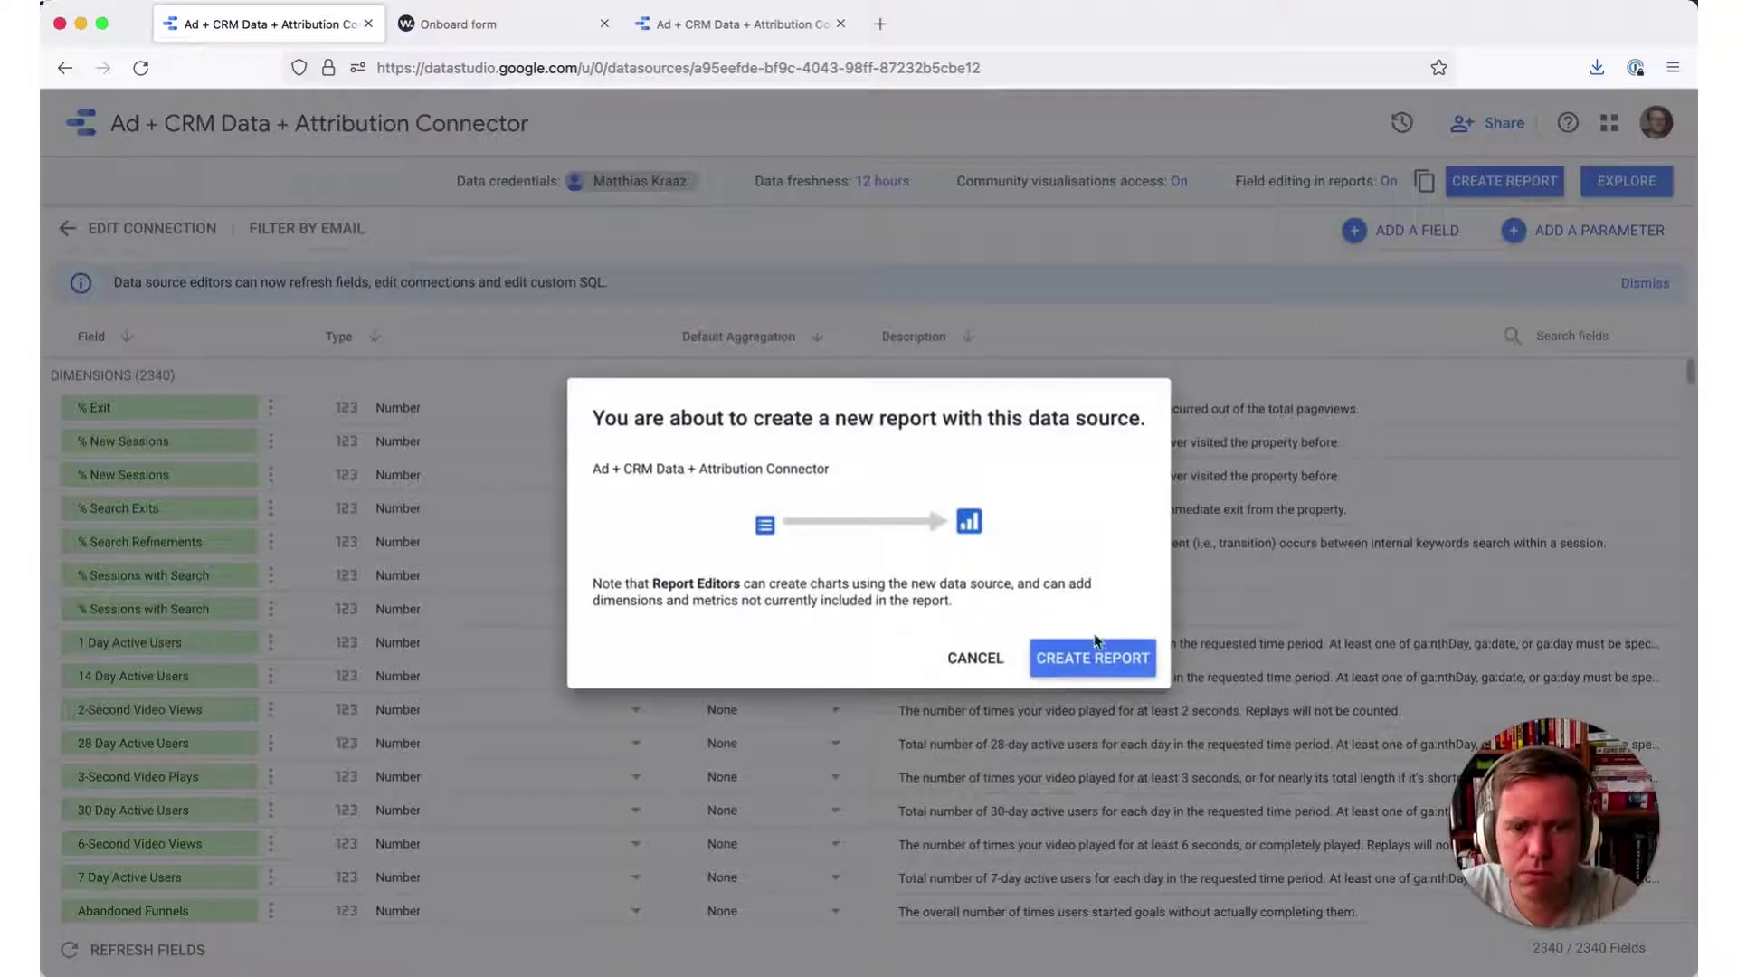
pyautogui.click(1090, 659)
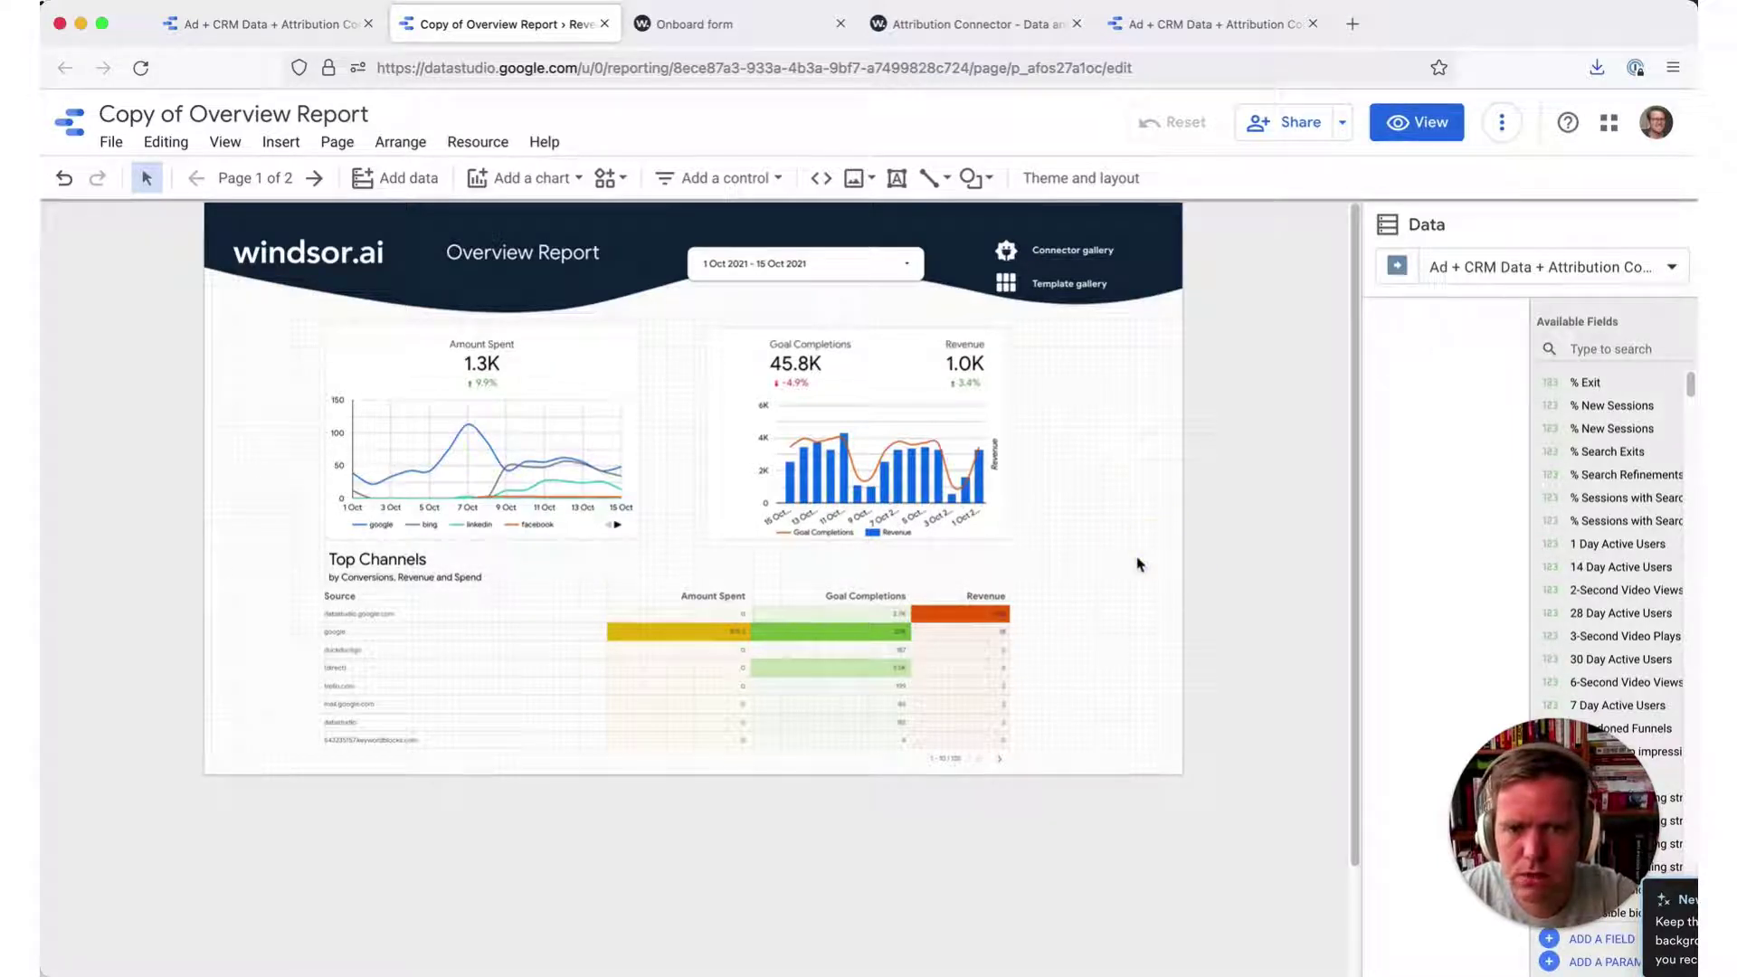
# - Delete the Amount Spent line chart from the top of the report
pyautogui.moveTo(1080, 549); pyautogui.dragTo(263, 377)
pyautogui.press('Escape')
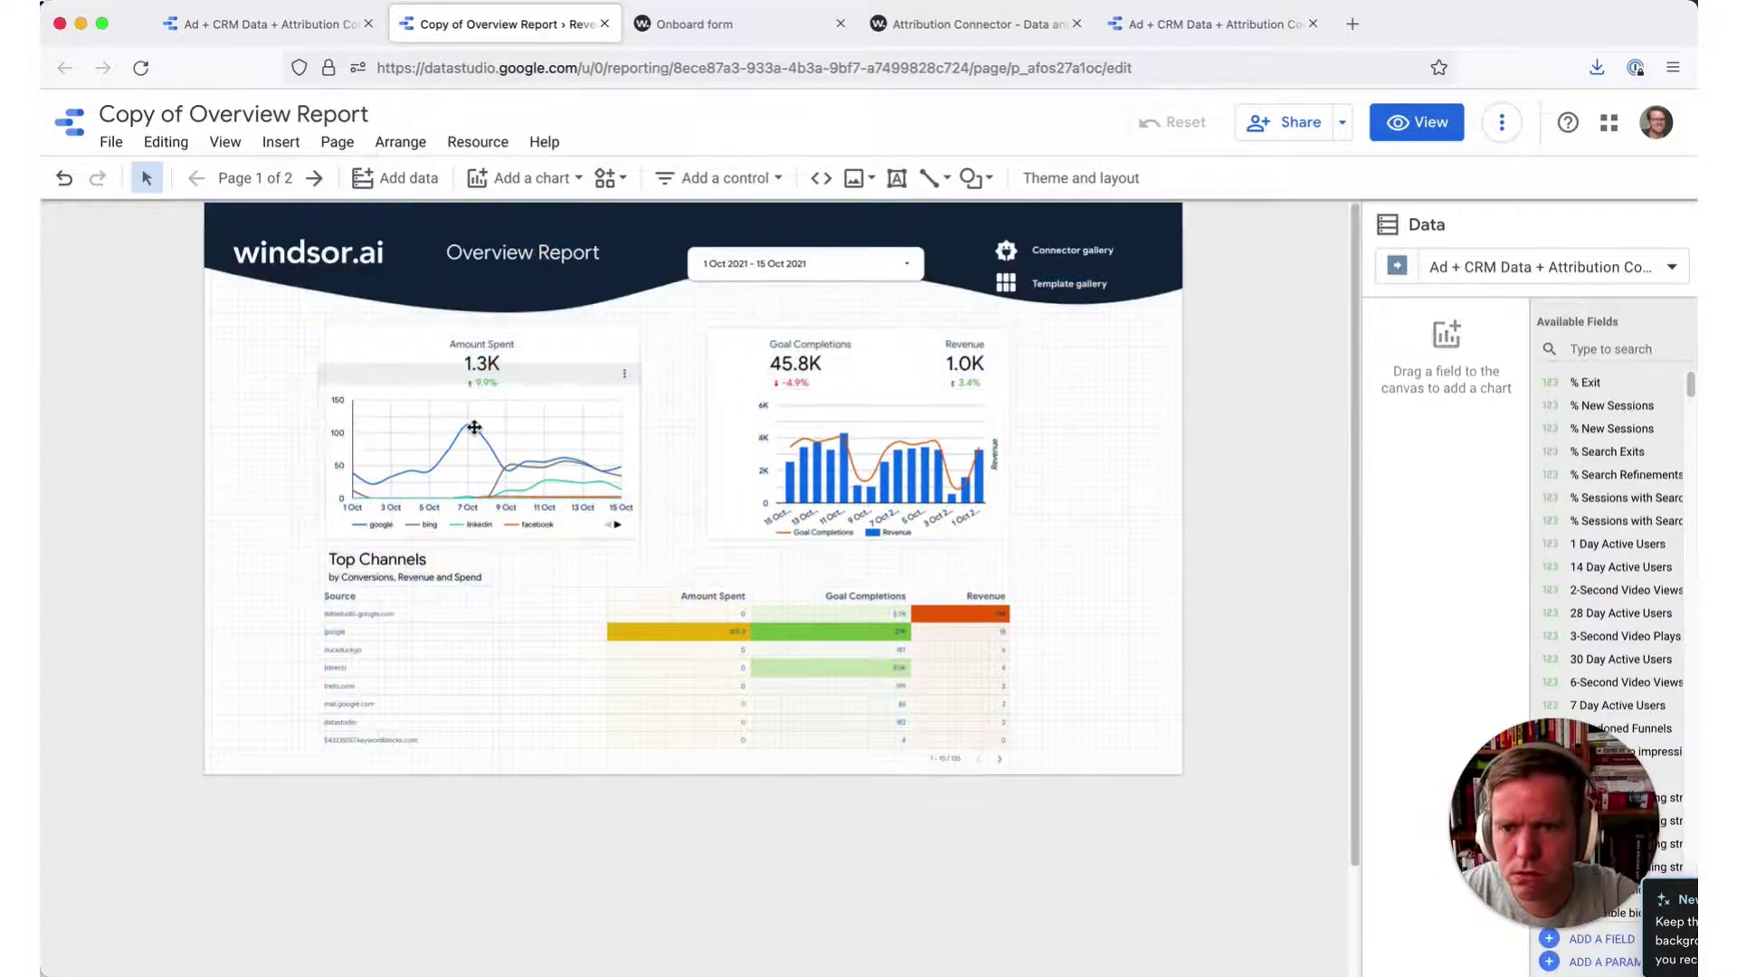
pyautogui.click(474, 427)
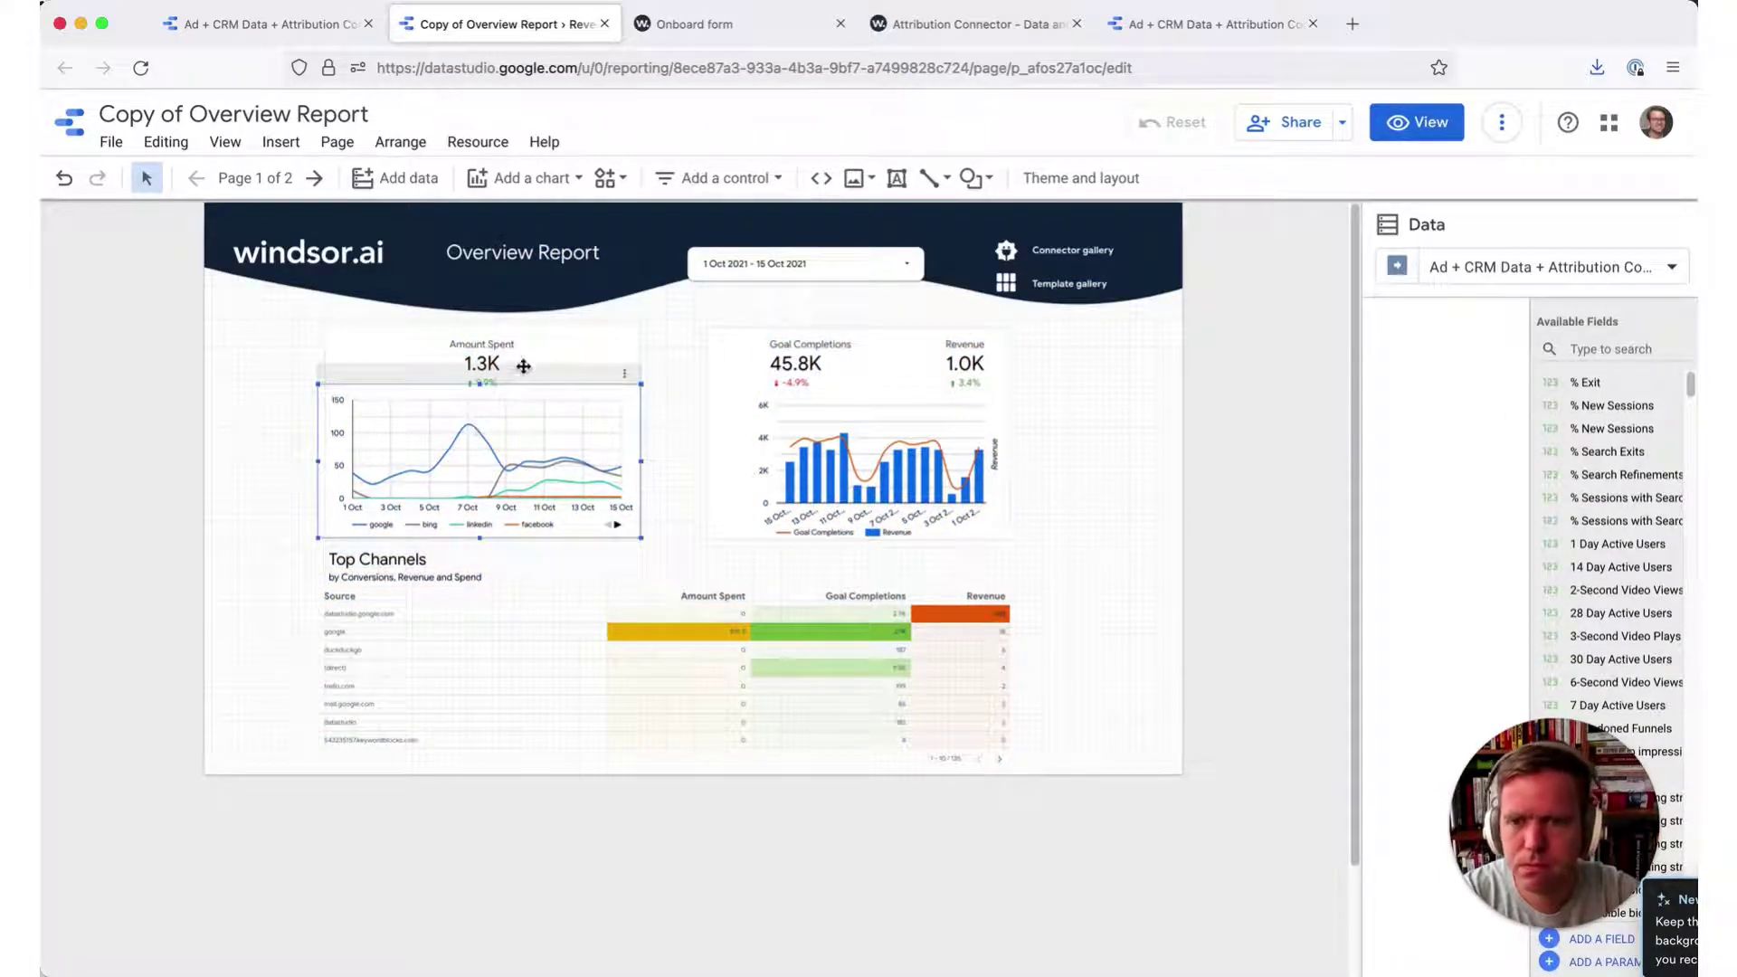
pyautogui.click(478, 364)
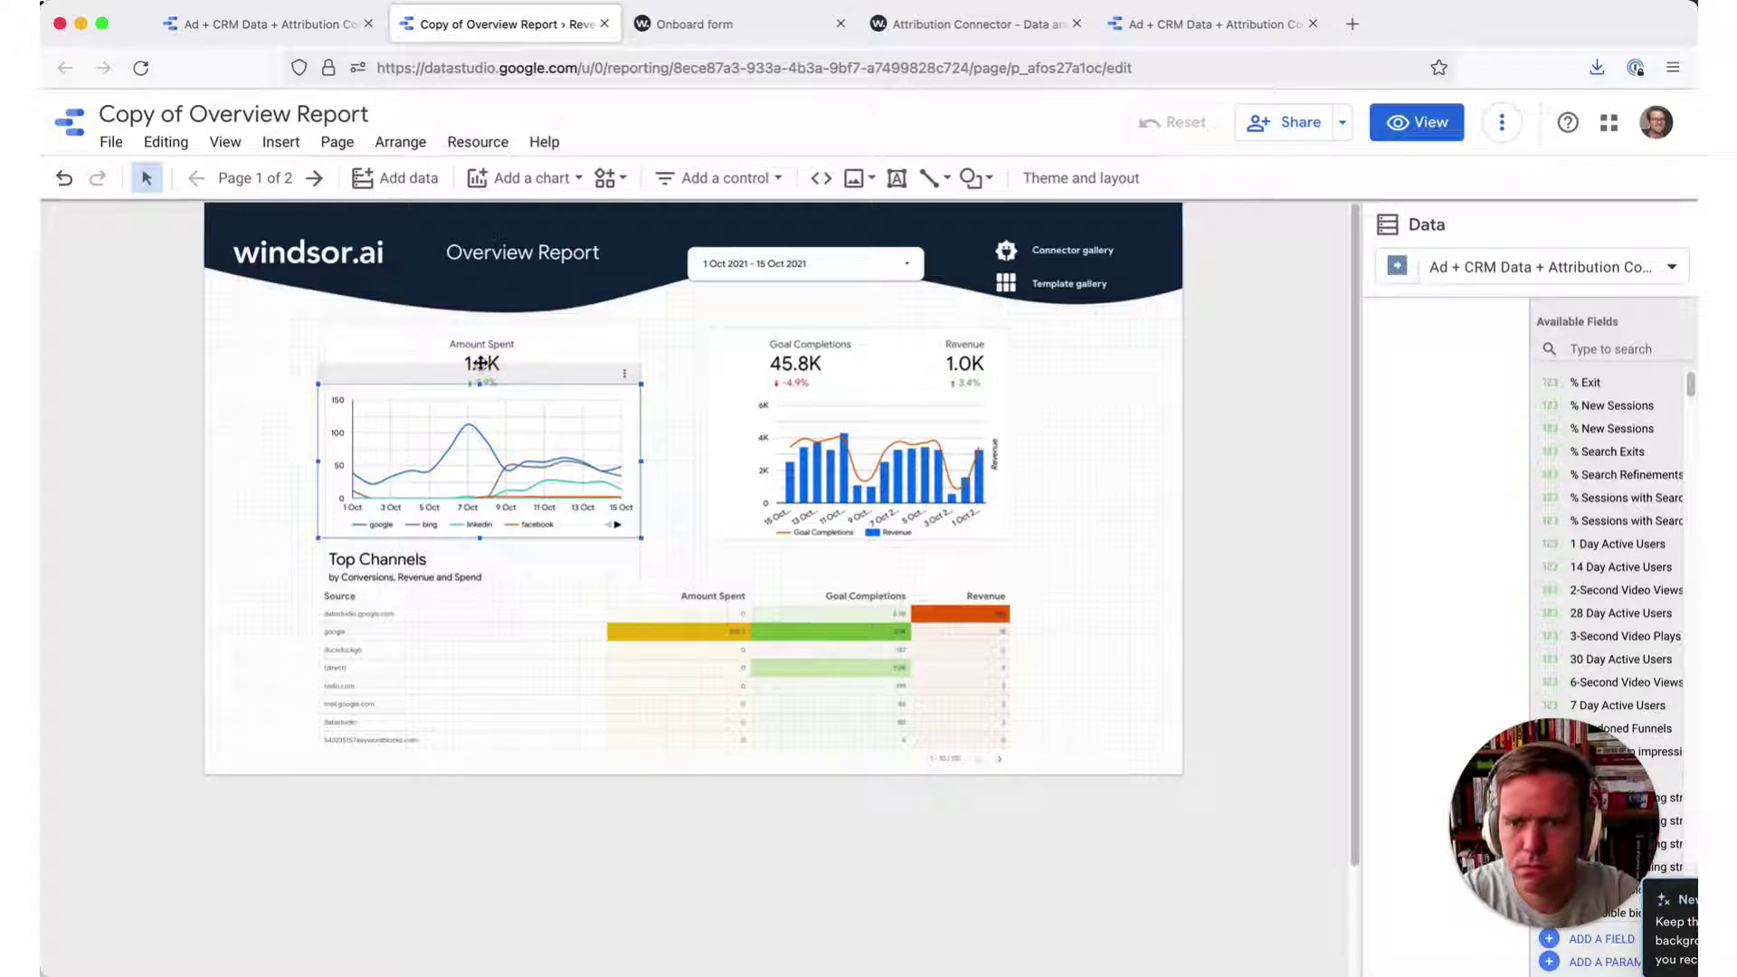
pyautogui.click(485, 345)
pyautogui.click(1116, 552)
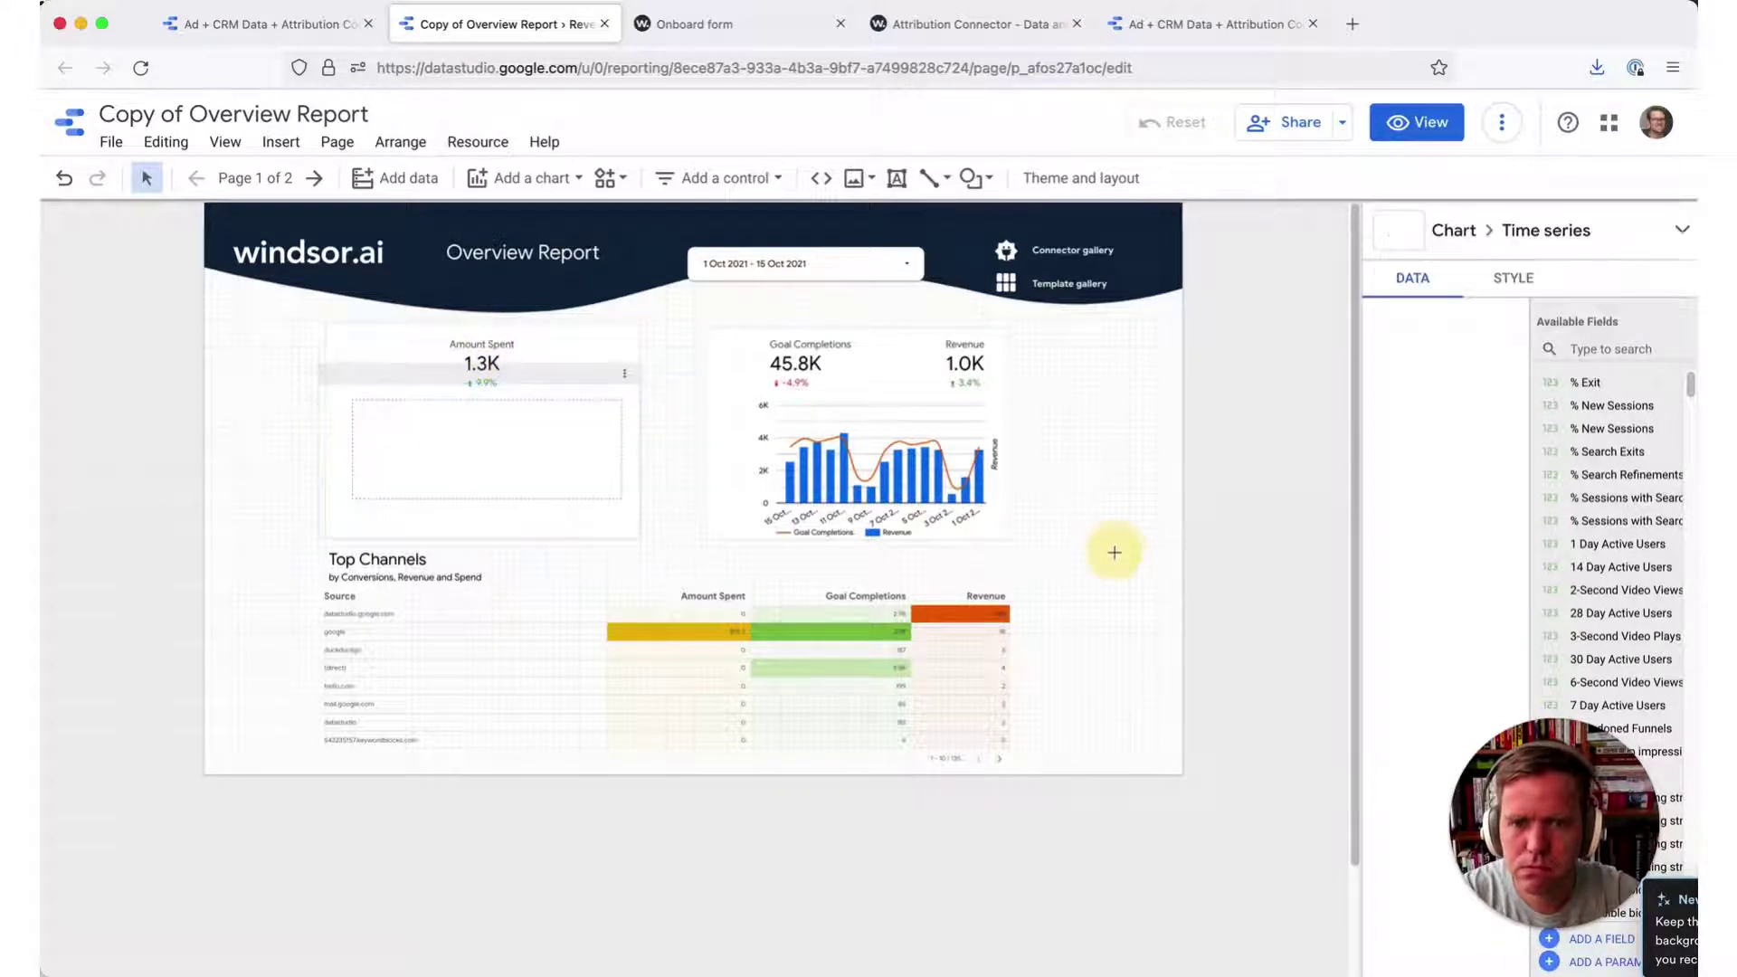
pyautogui.click(625, 365)
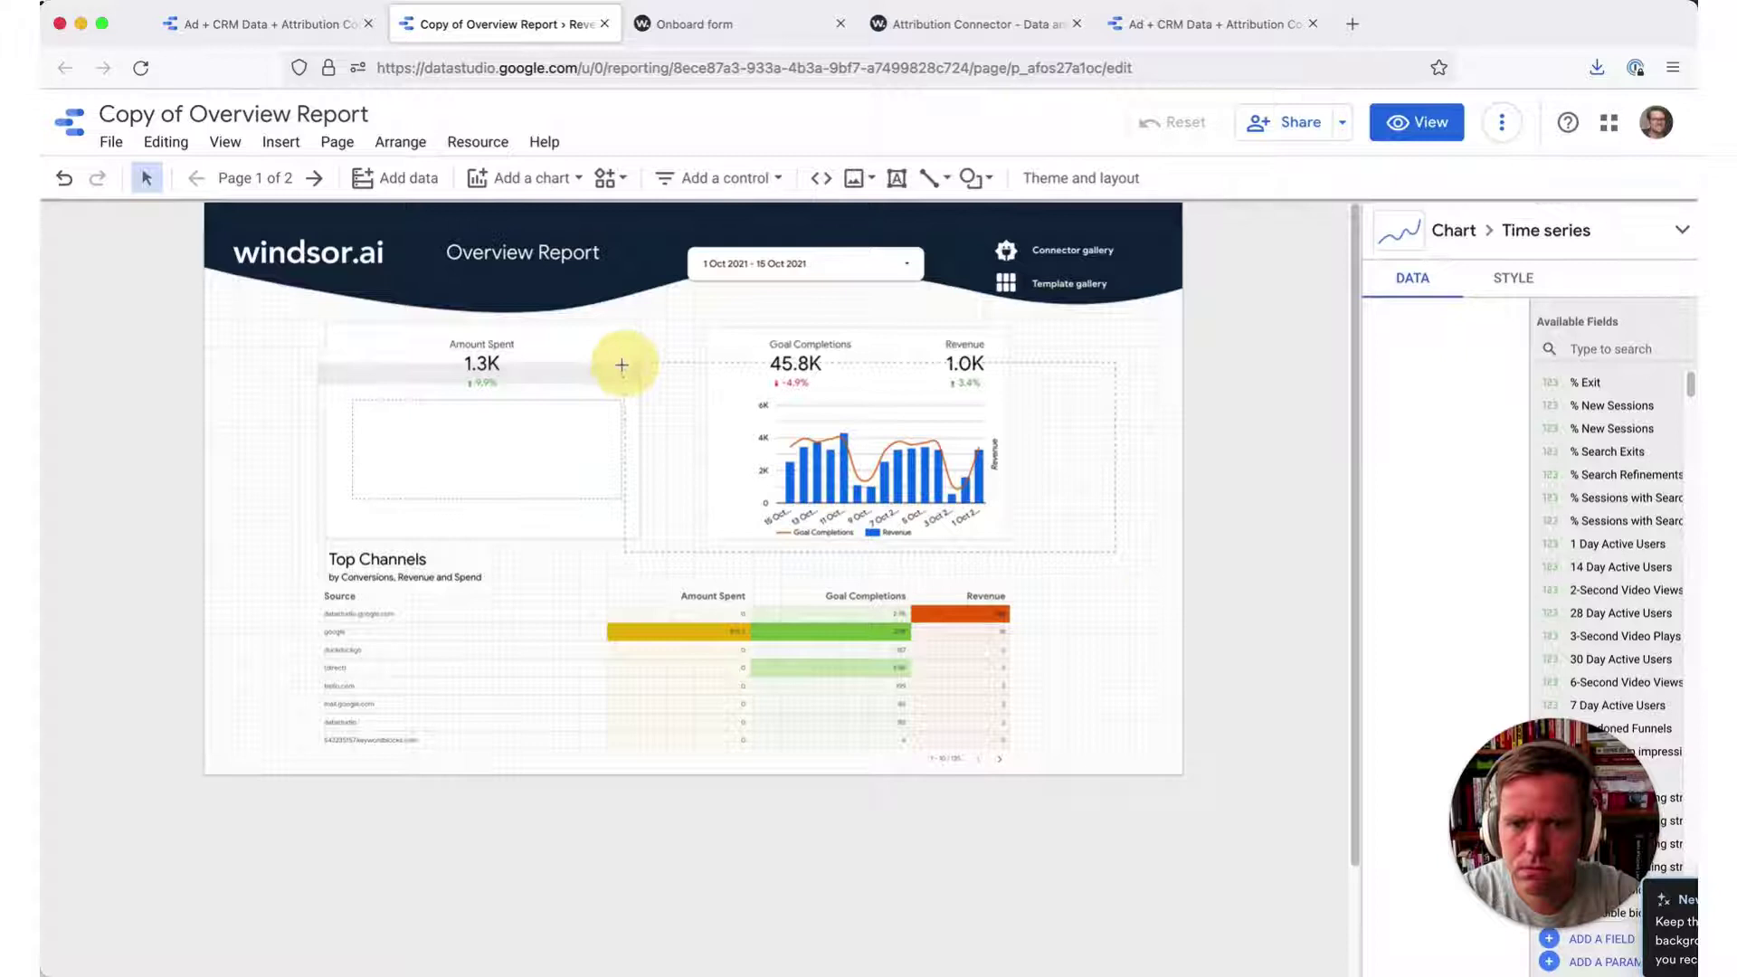
# - Remove the Goal Completions, Revenue and Amount Spent scorecards, the goal/revenue chart and leftover containers
pyautogui.click(910, 475)
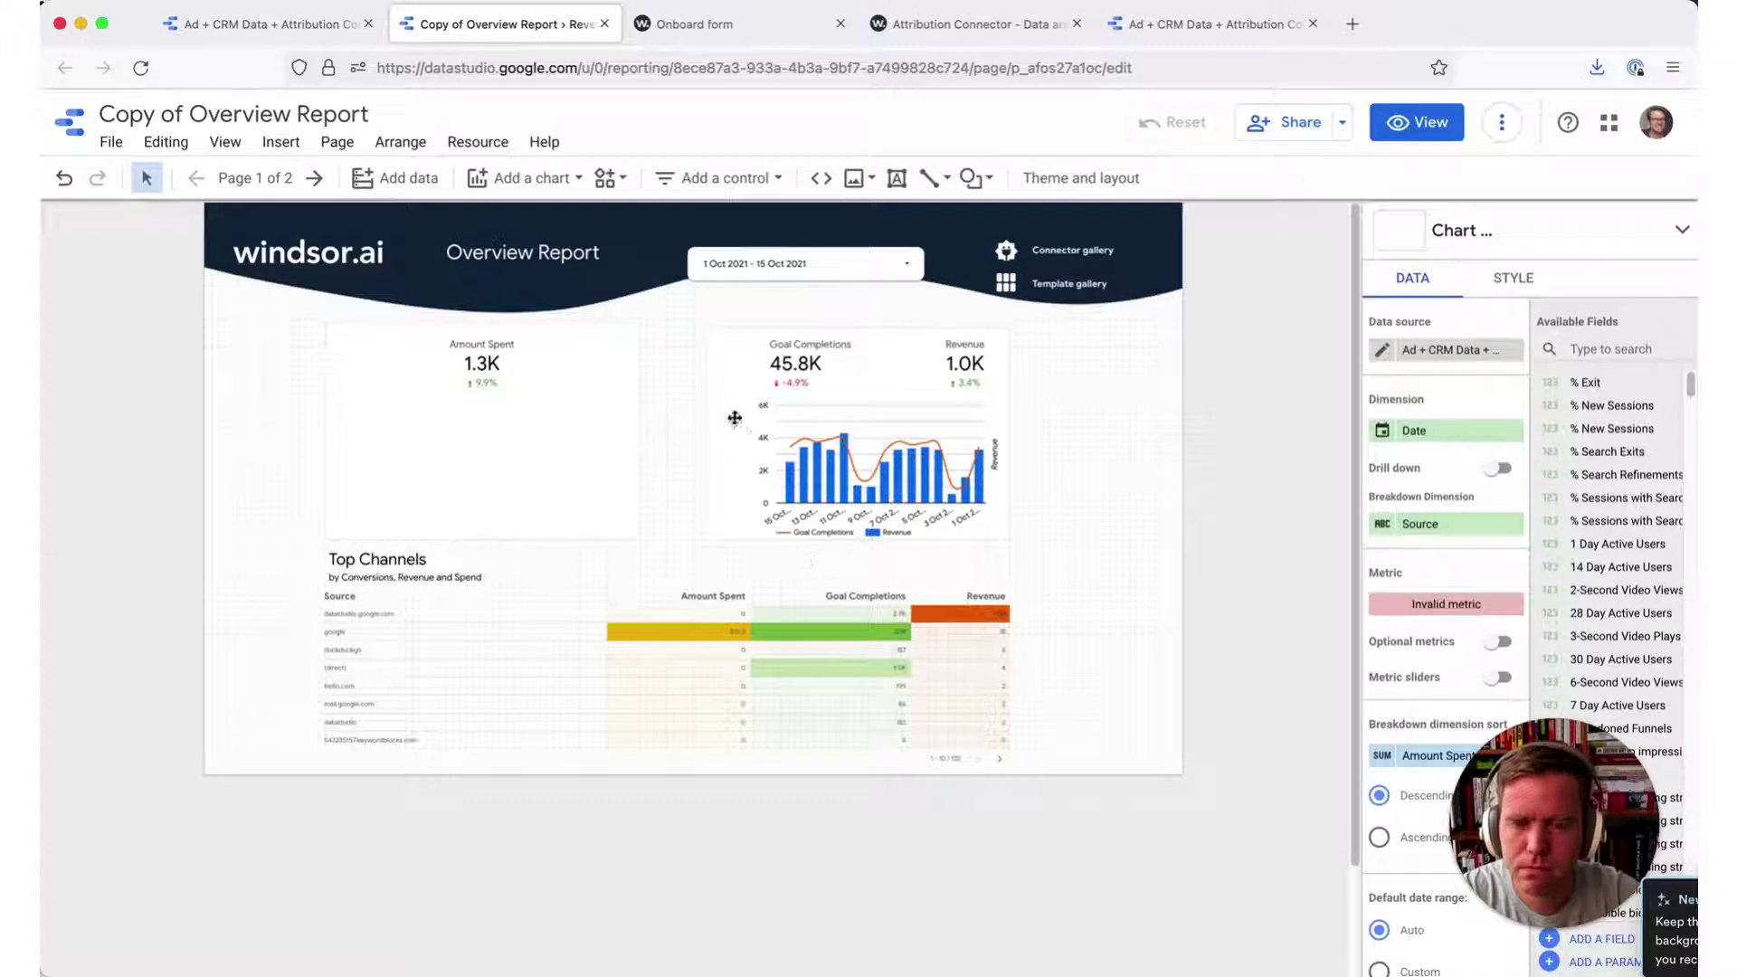
pyautogui.click(819, 357)
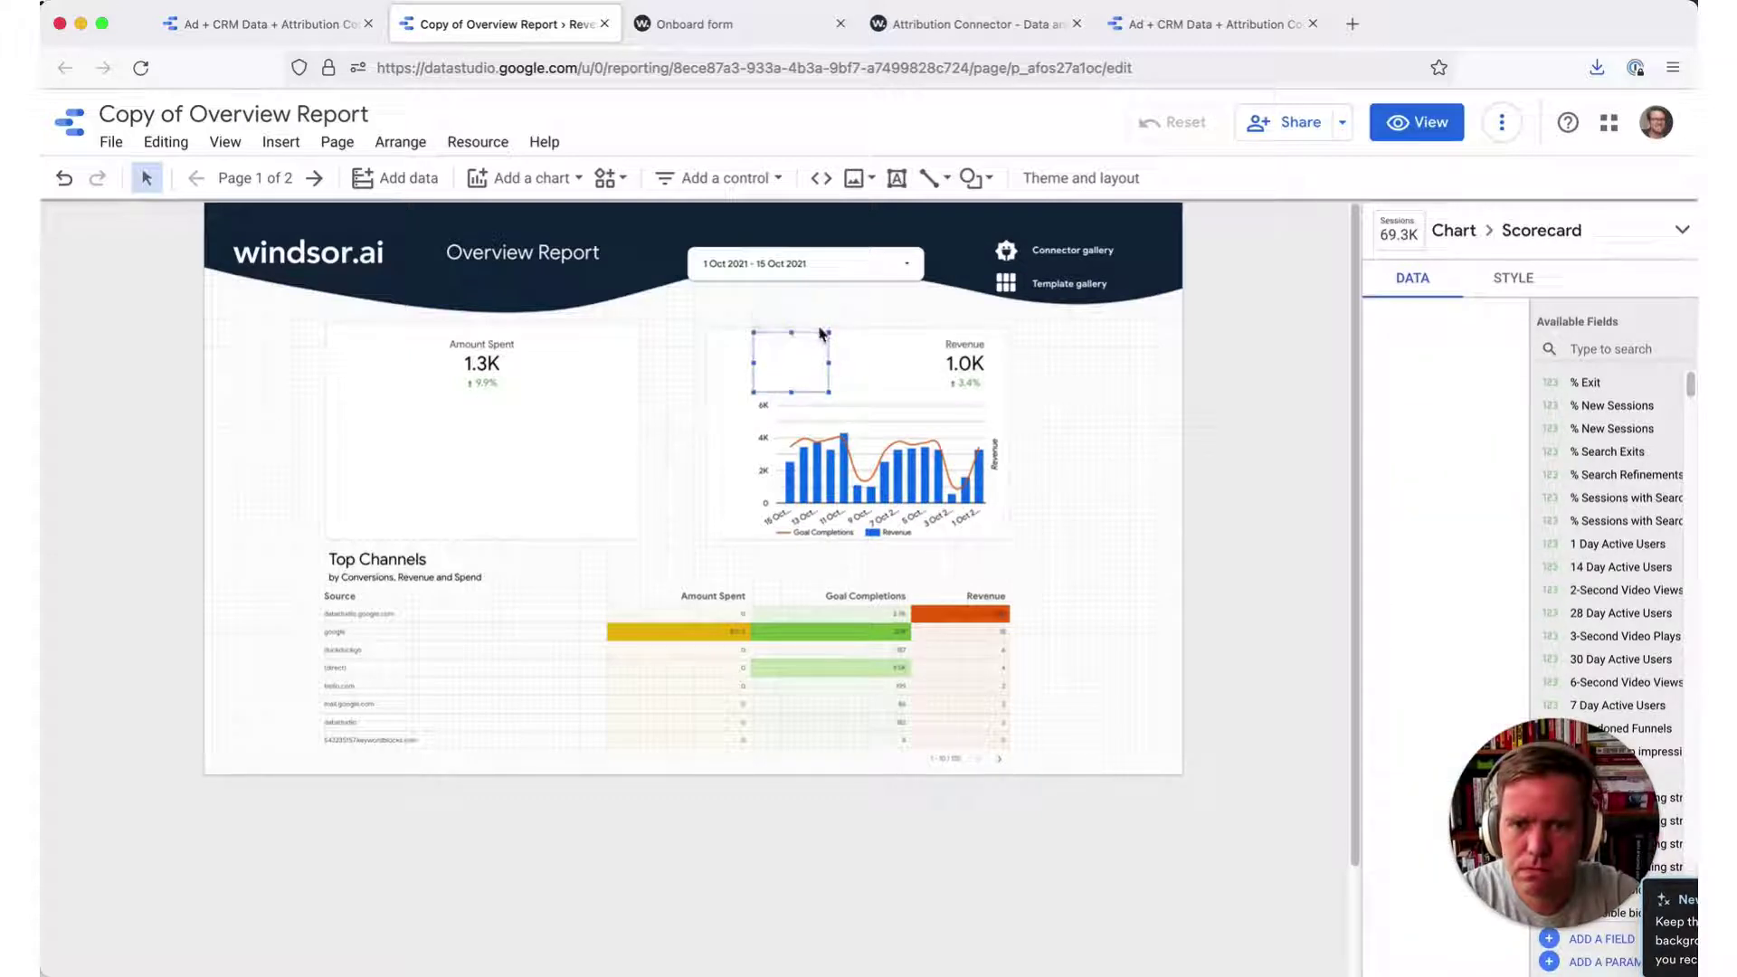
pyautogui.click(959, 357)
pyautogui.click(970, 328)
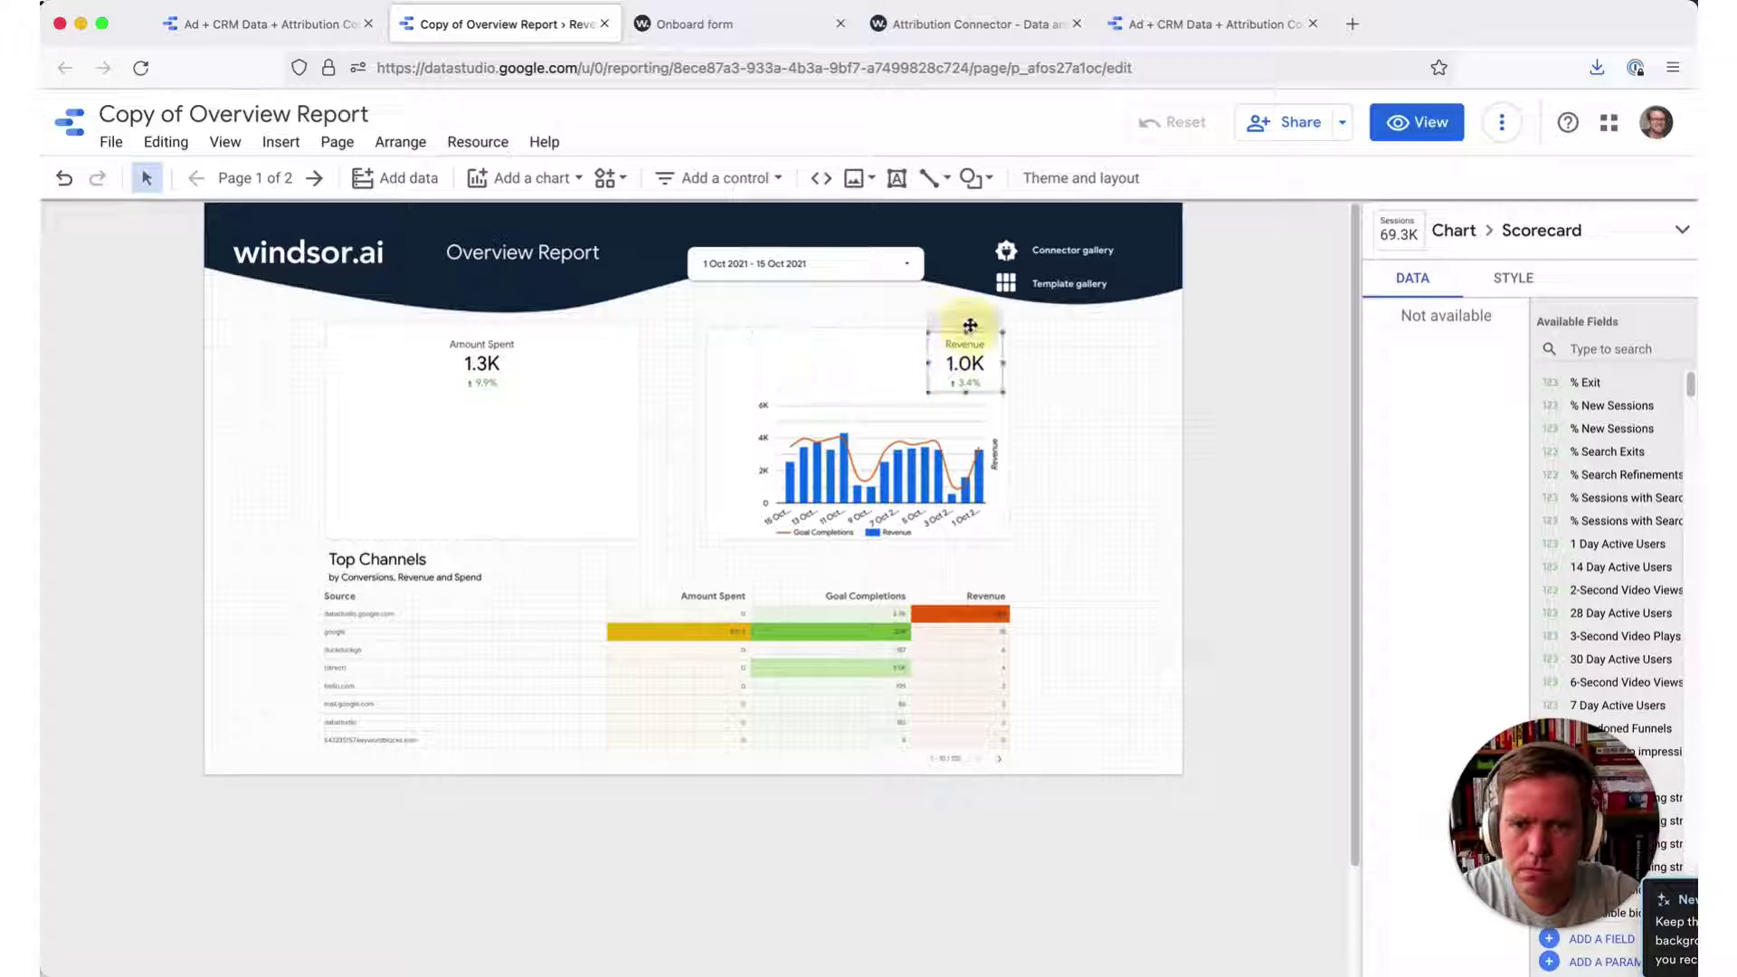
pyautogui.click(834, 462)
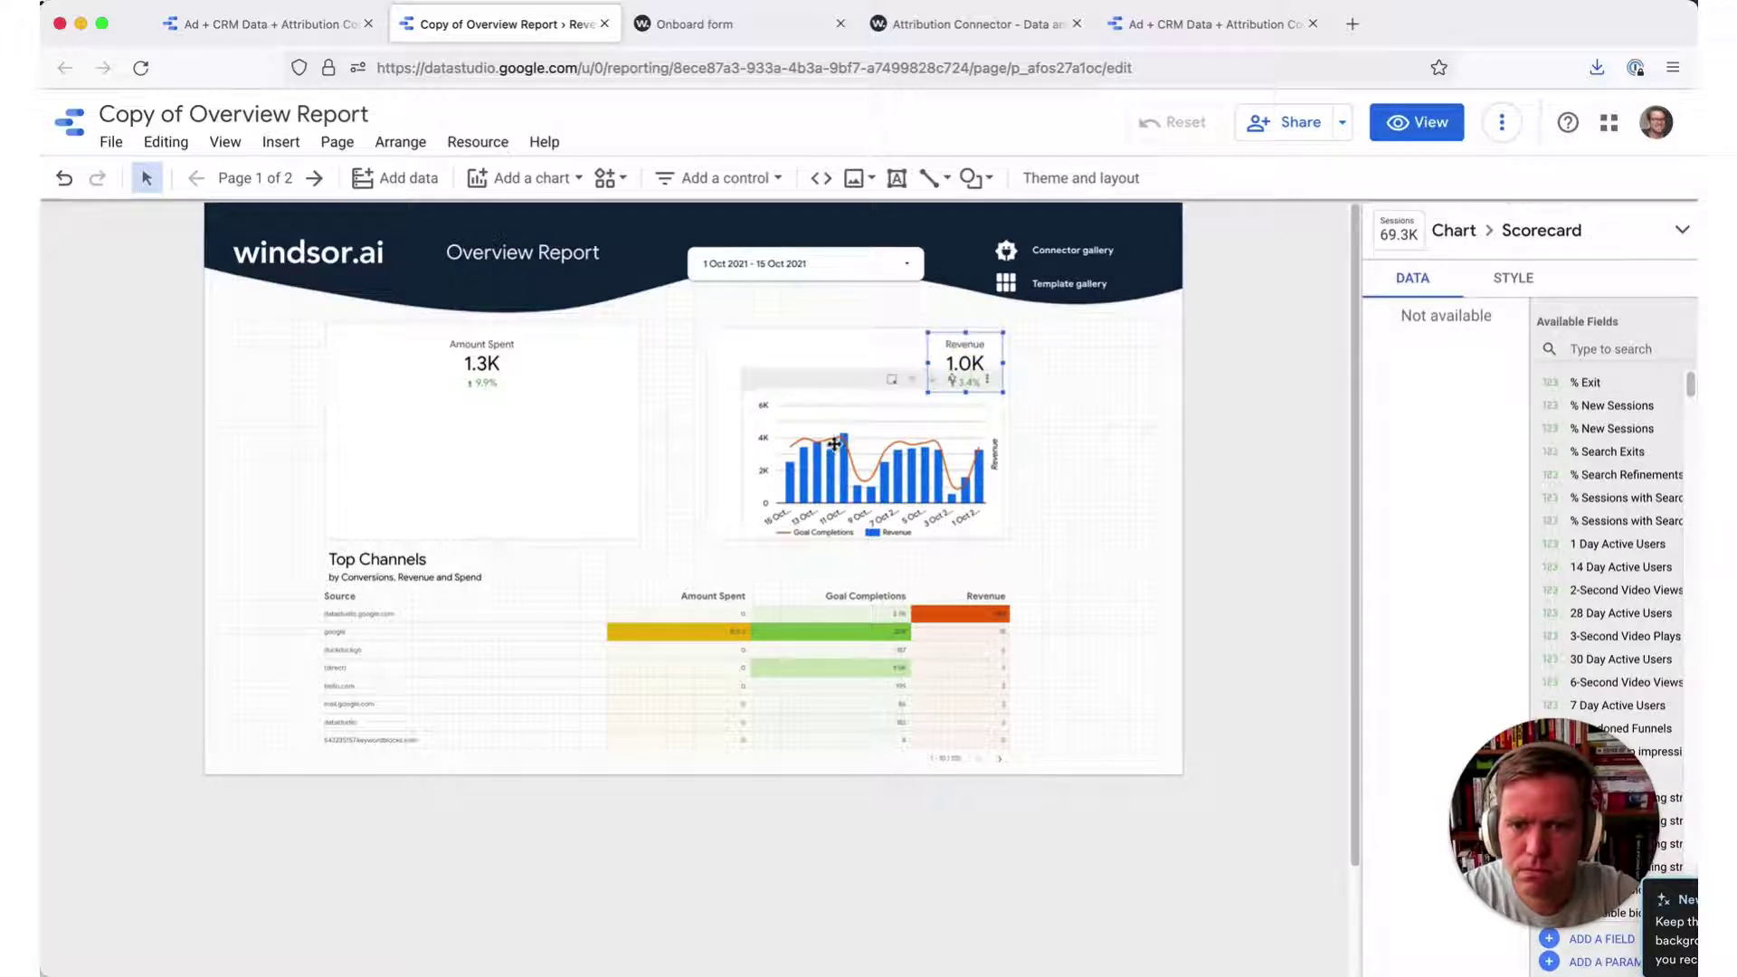
pyautogui.click(500, 365)
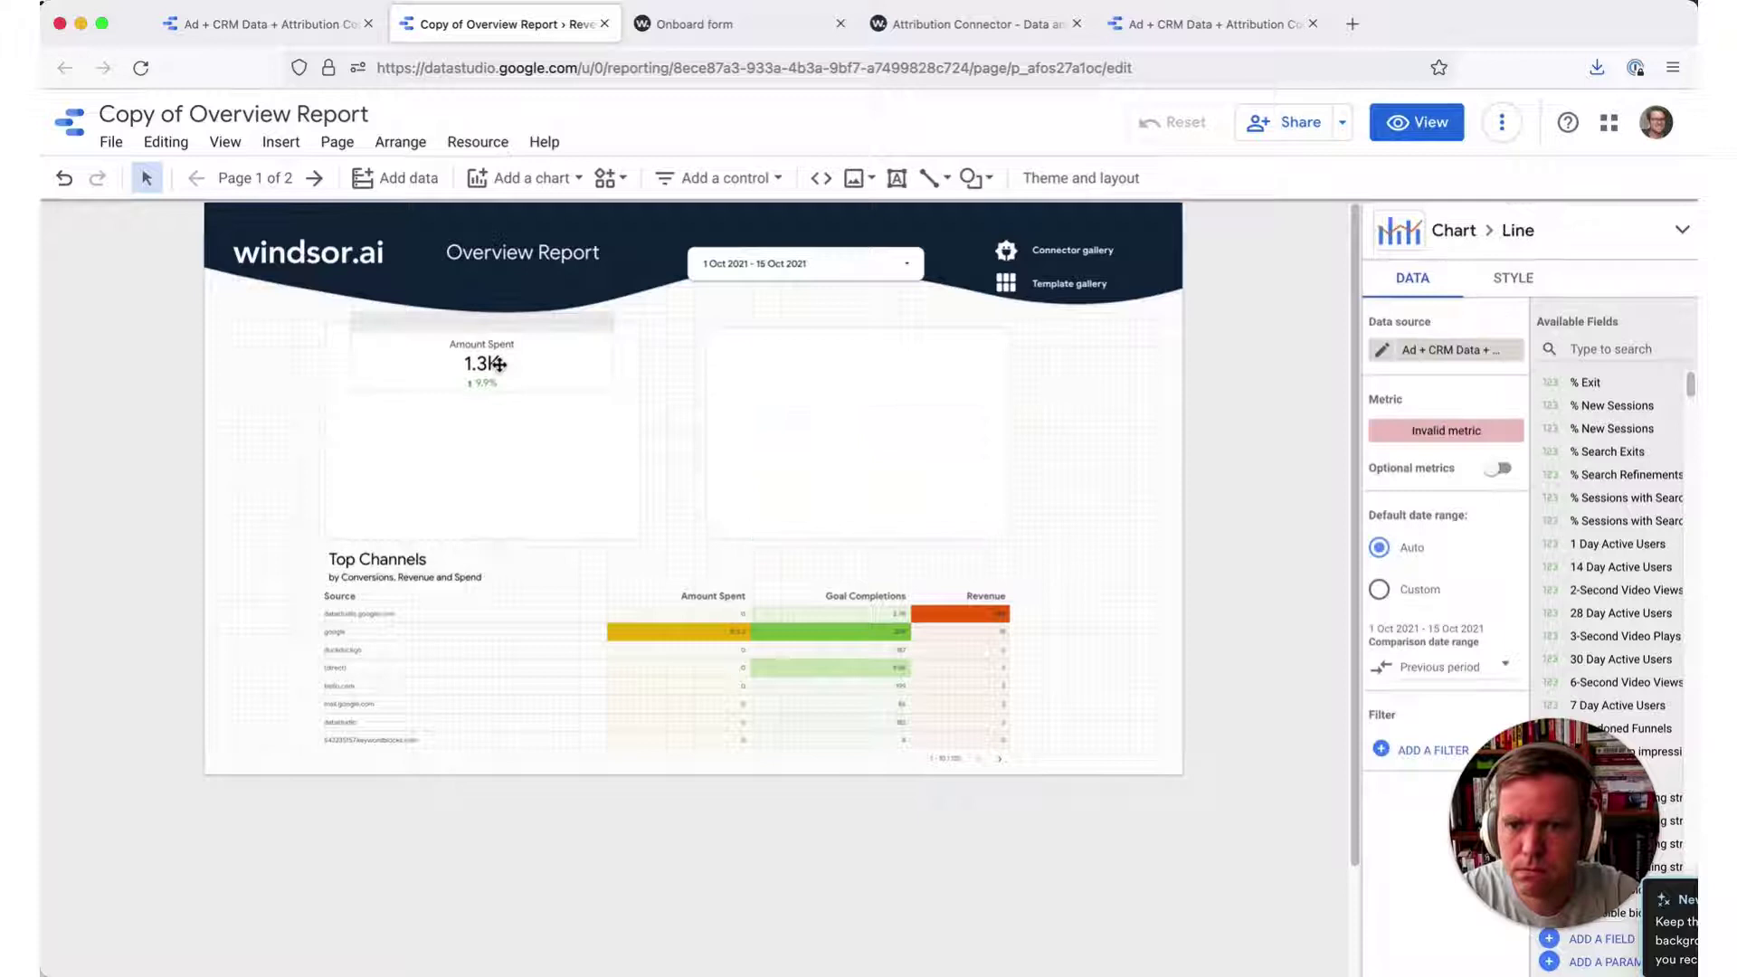
pyautogui.press('Delete')
pyautogui.click(534, 418)
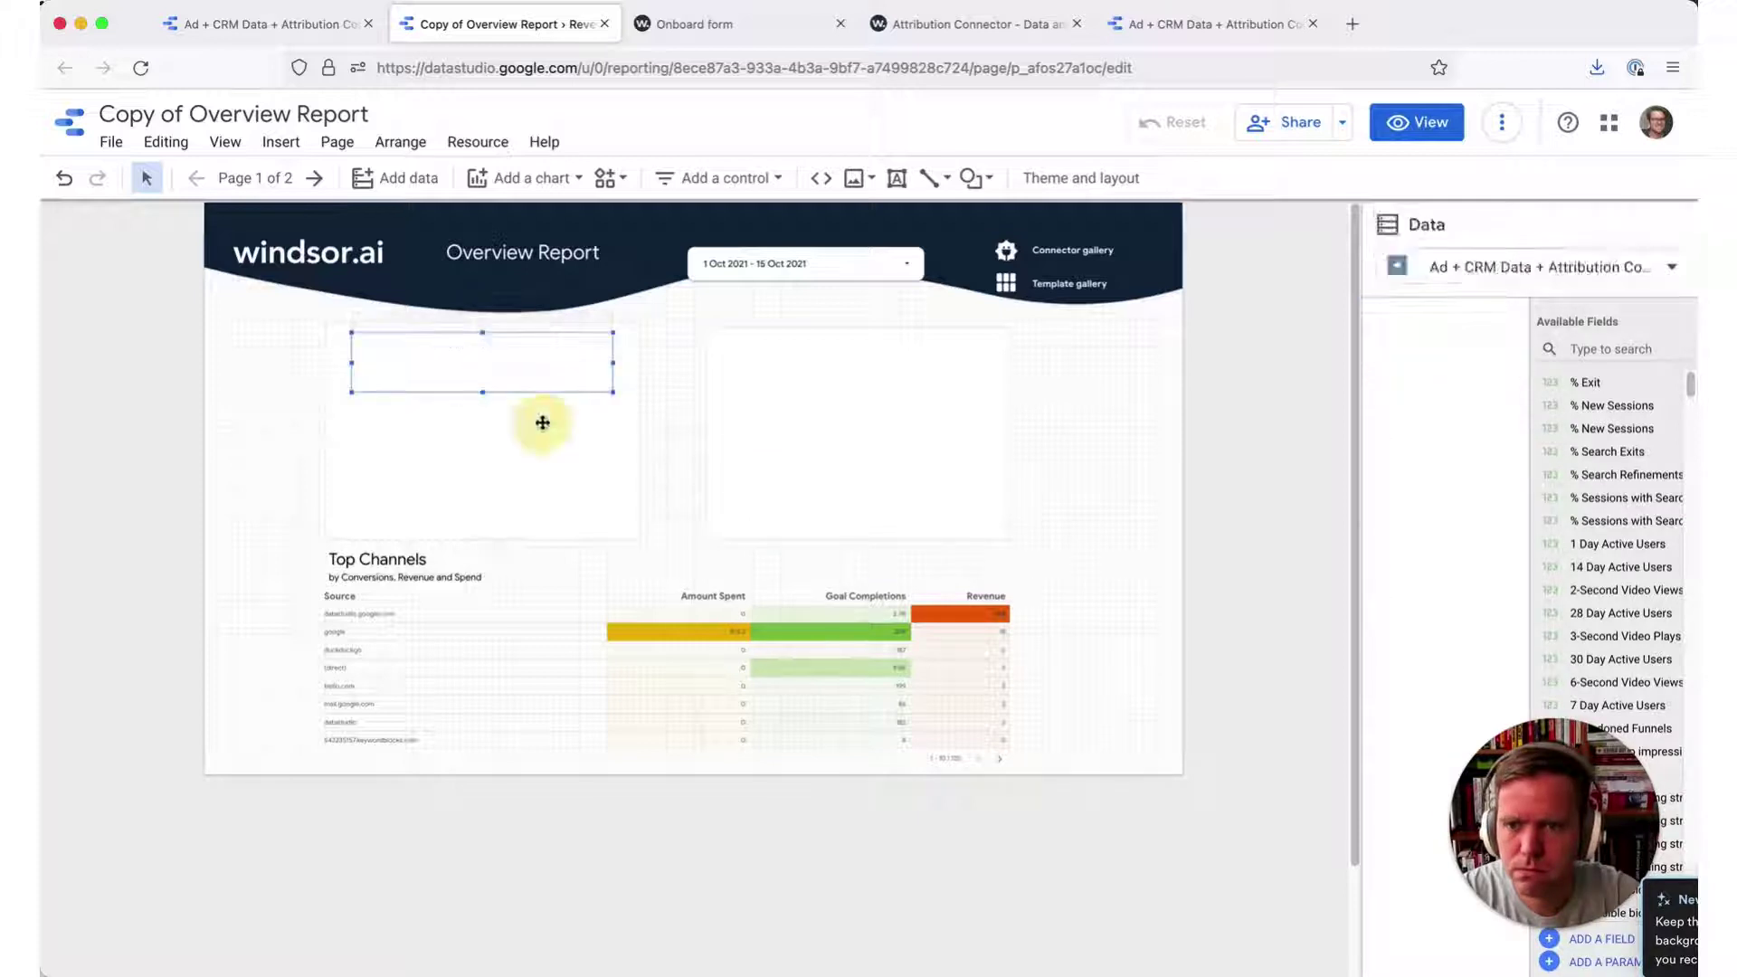
pyautogui.click(861, 440)
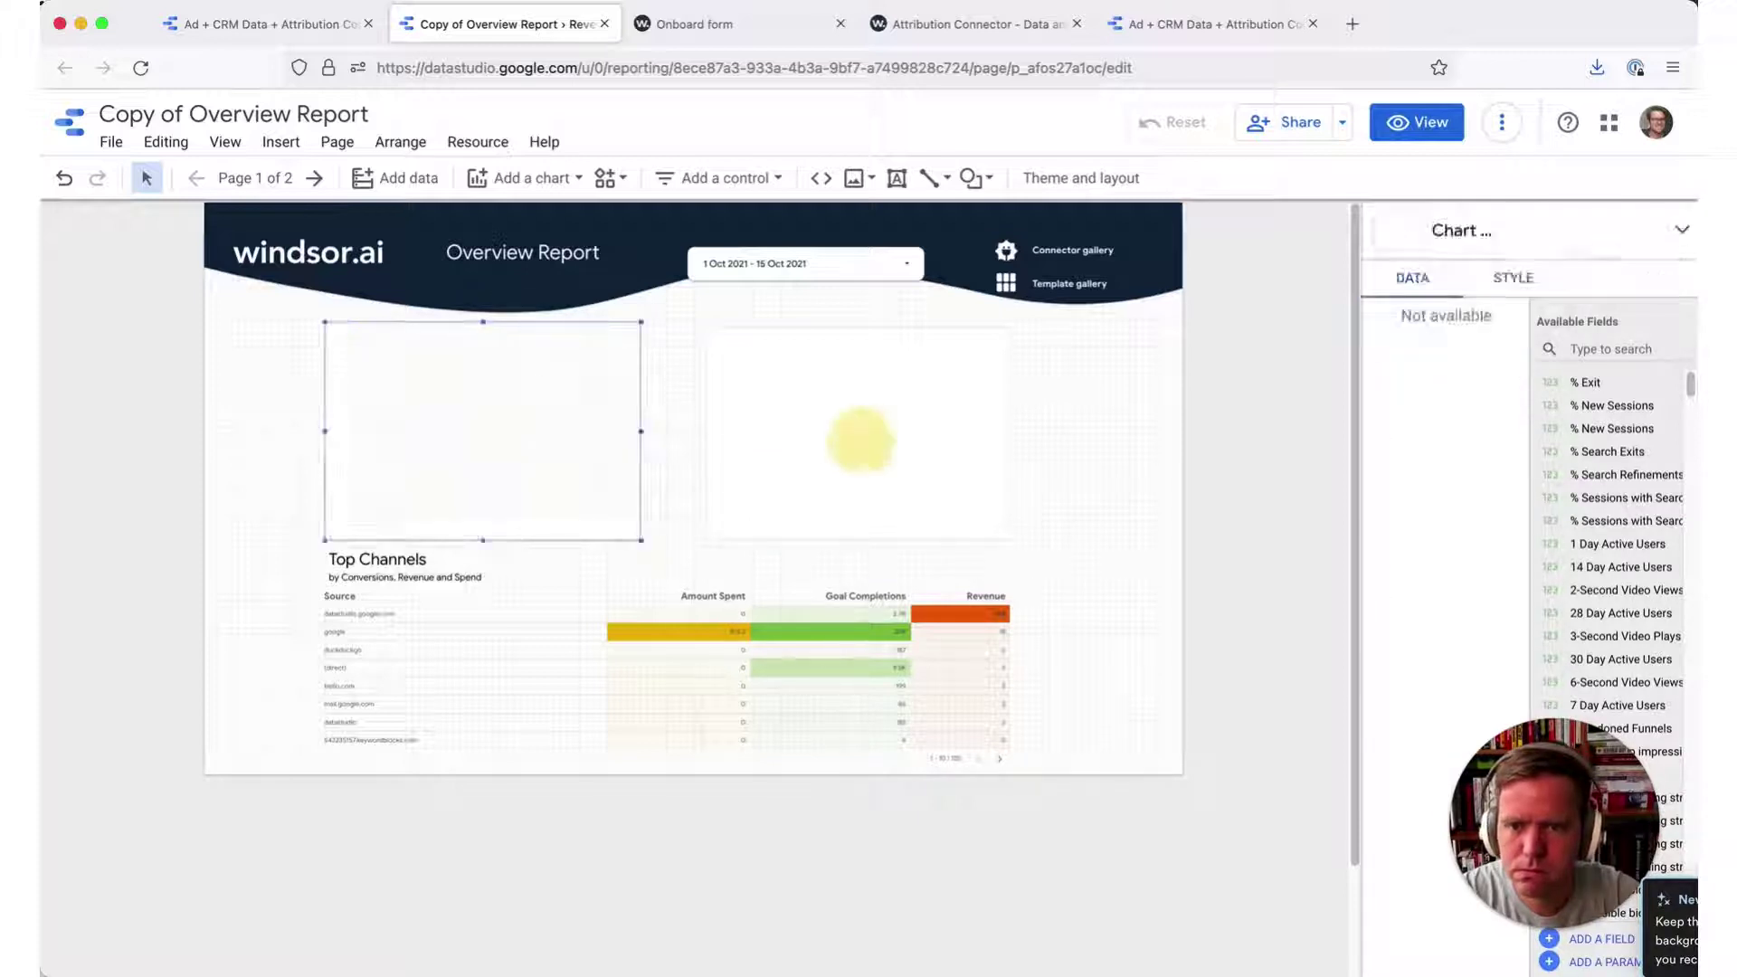
pyautogui.click(387, 554)
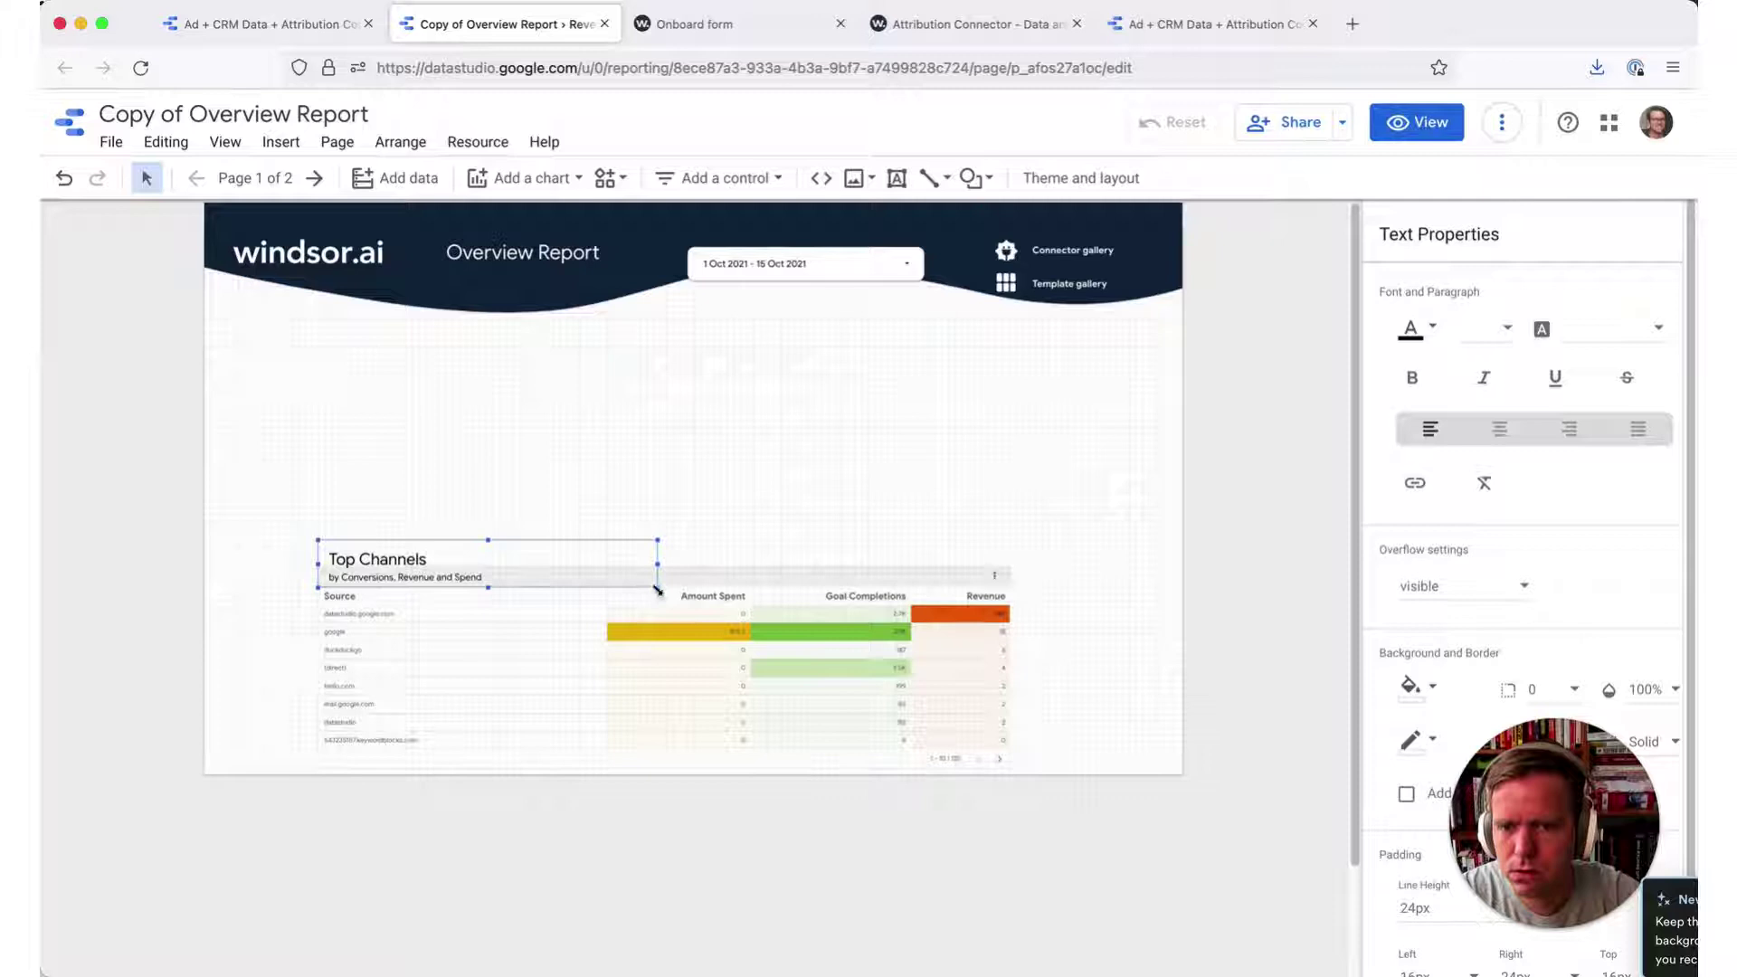
# - Move the Top Channels title to the upper left and drag the table's top edge up beneath it
pyautogui.moveTo(638, 541); pyautogui.dragTo(532, 340)
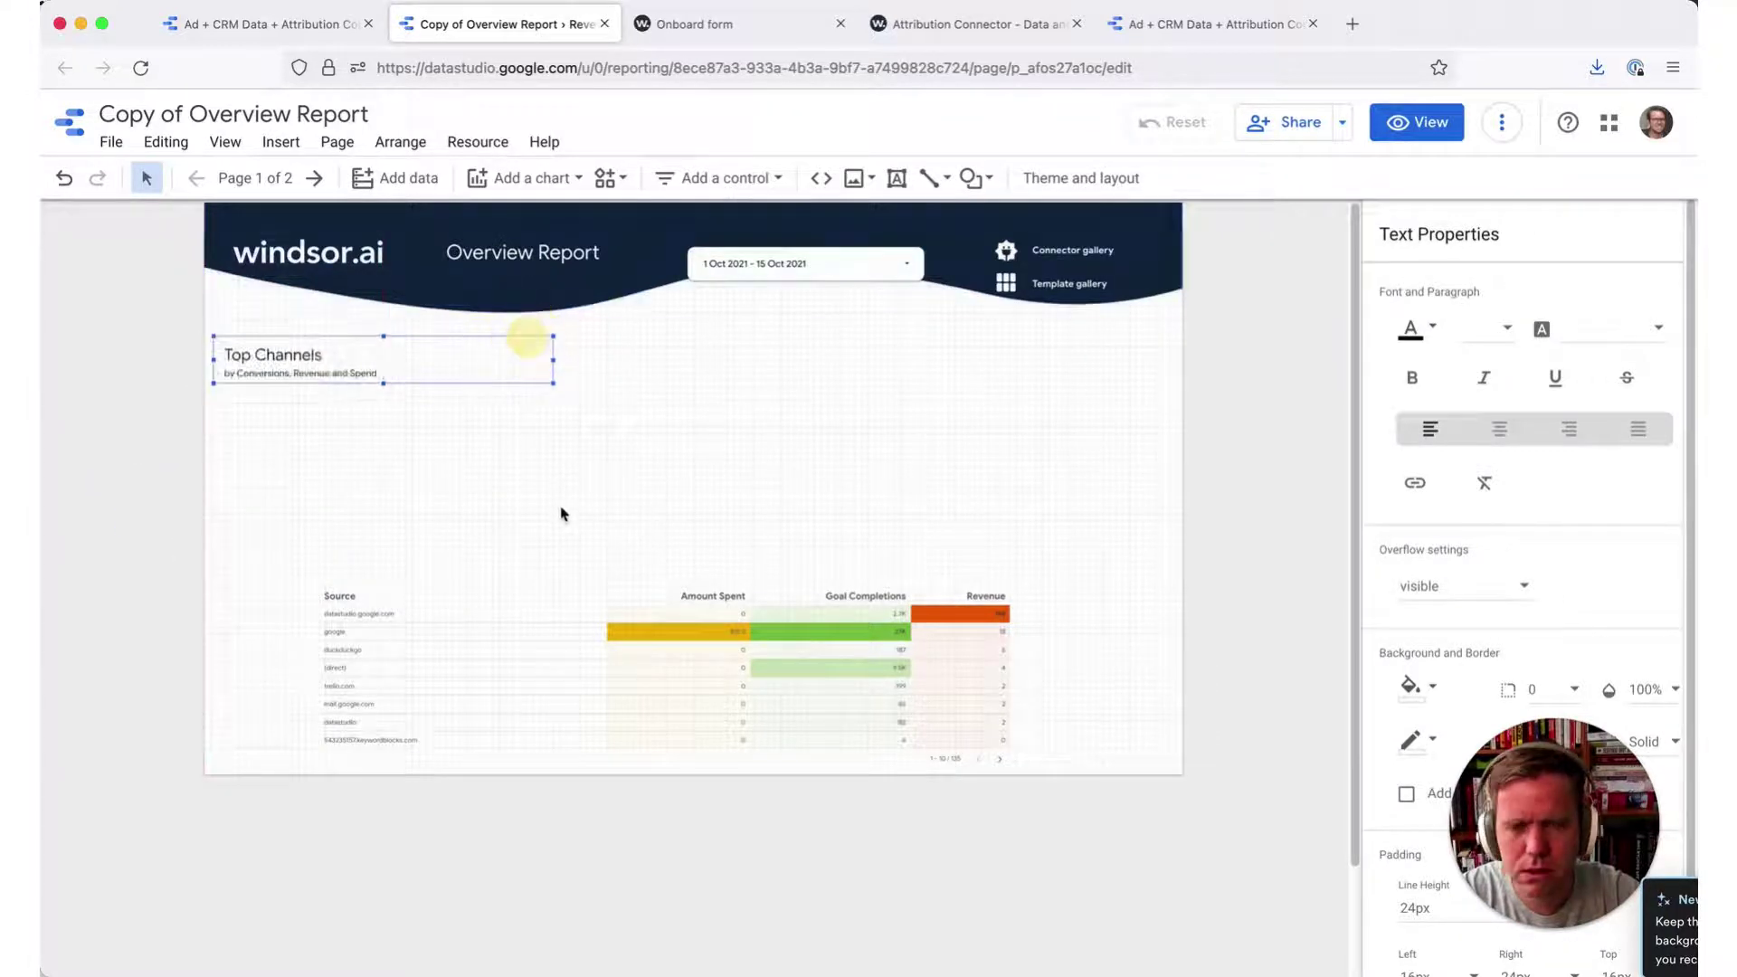
pyautogui.click(665, 647)
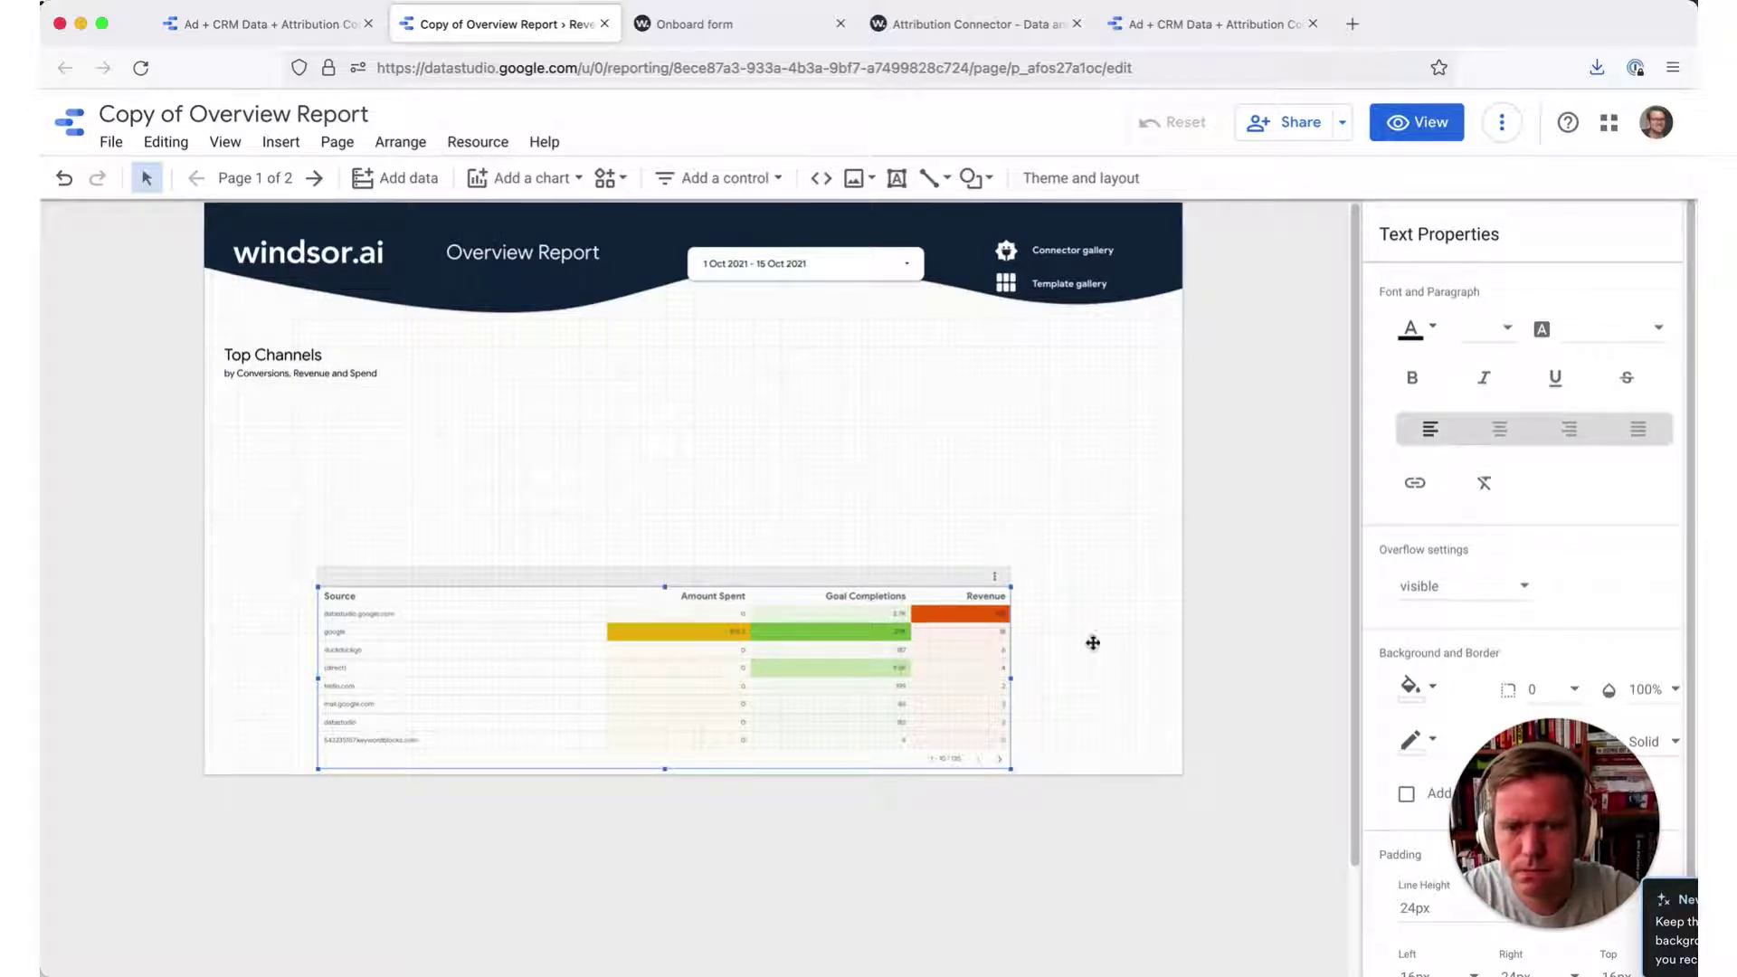
pyautogui.click(660, 581)
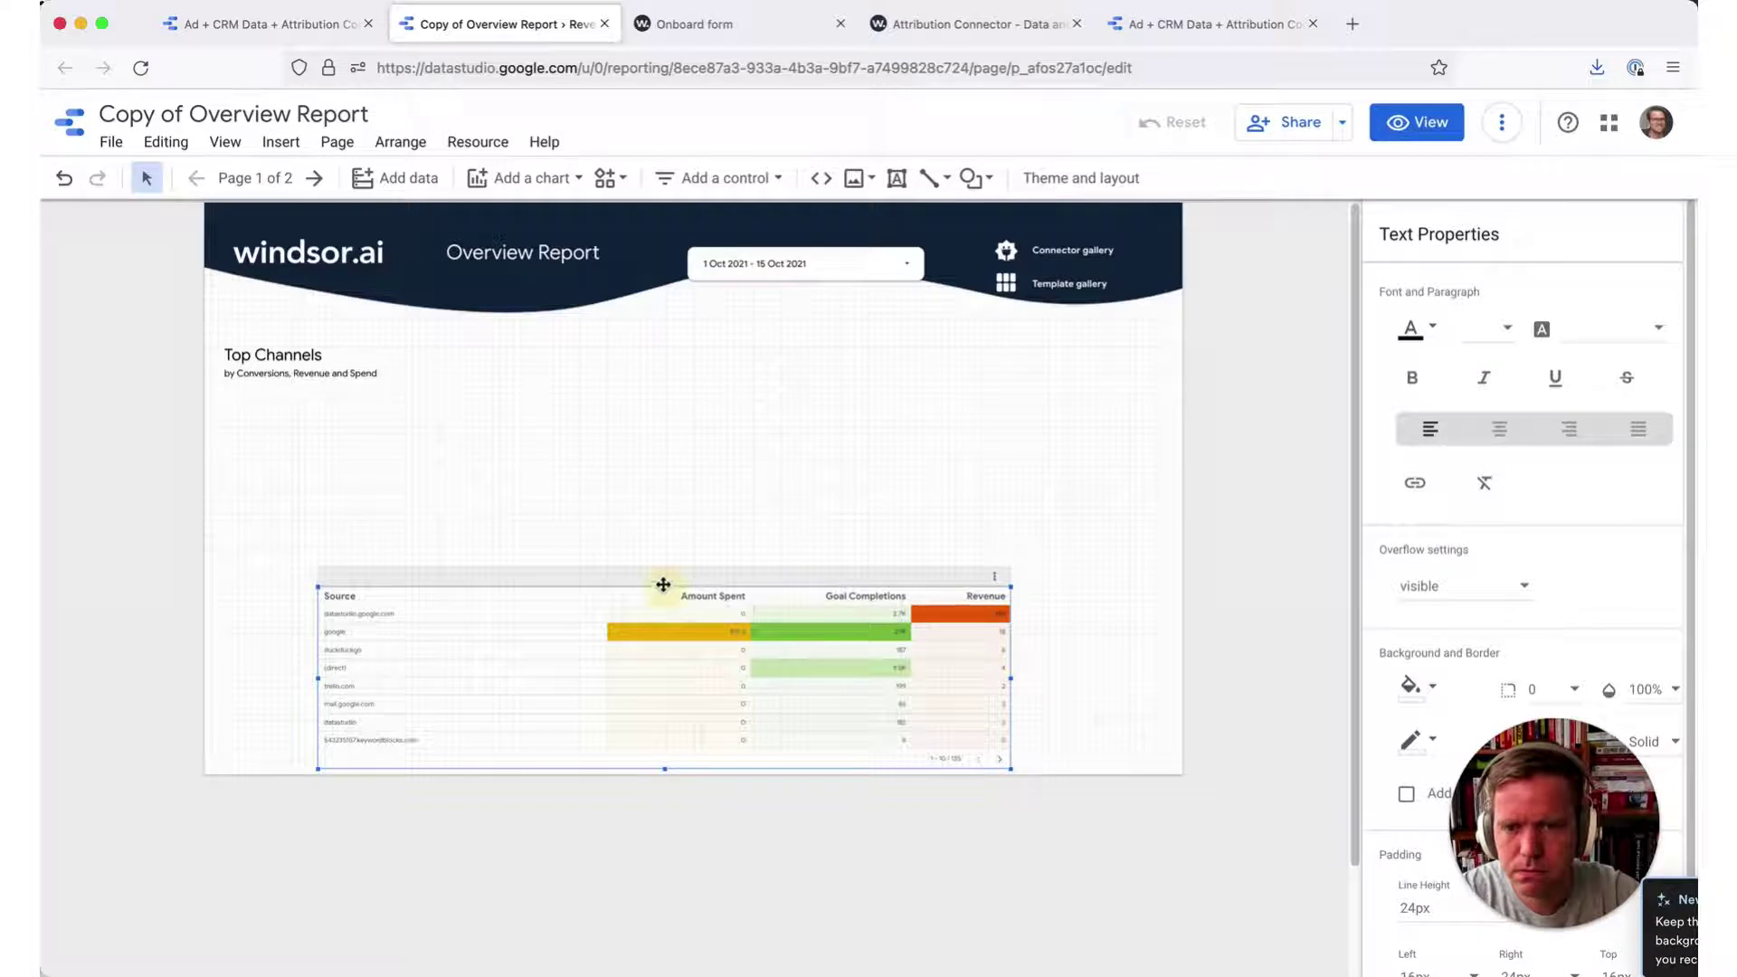
pyautogui.moveTo(682, 495); pyautogui.dragTo(663, 443)
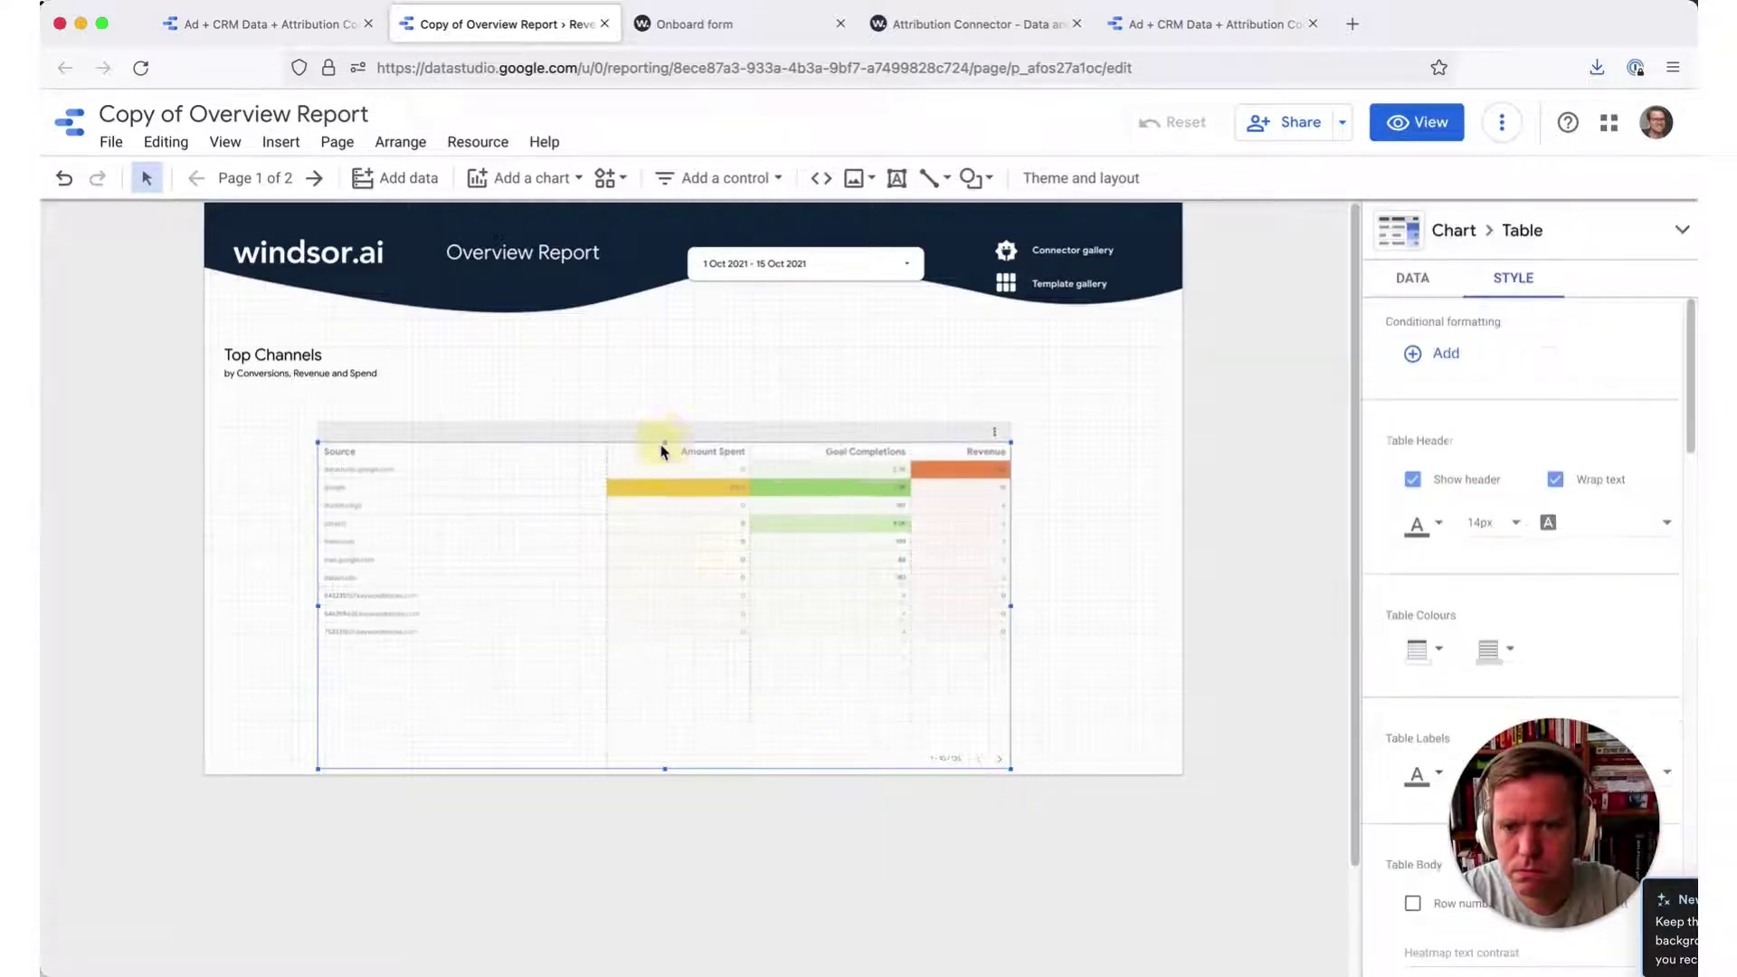
# - Review the table's Data settings: Source dimension with Amount Spent, Goal Completions and Revenue metrics
pyautogui.click(911, 663)
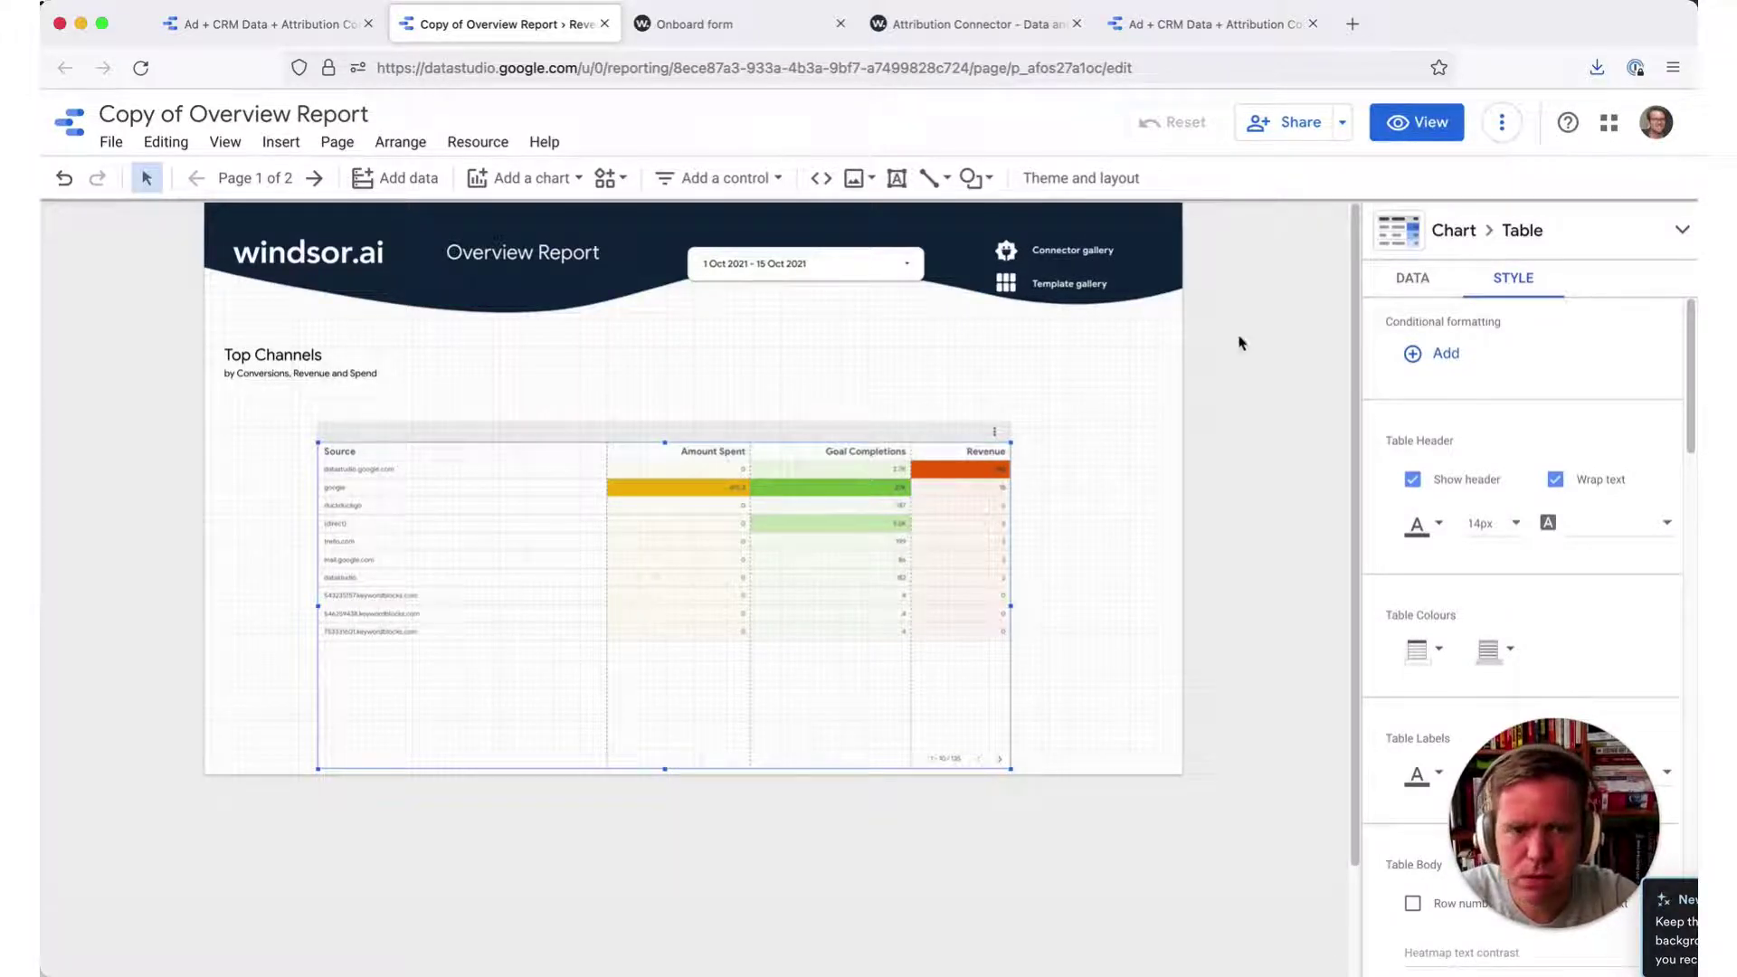
pyautogui.click(1433, 282)
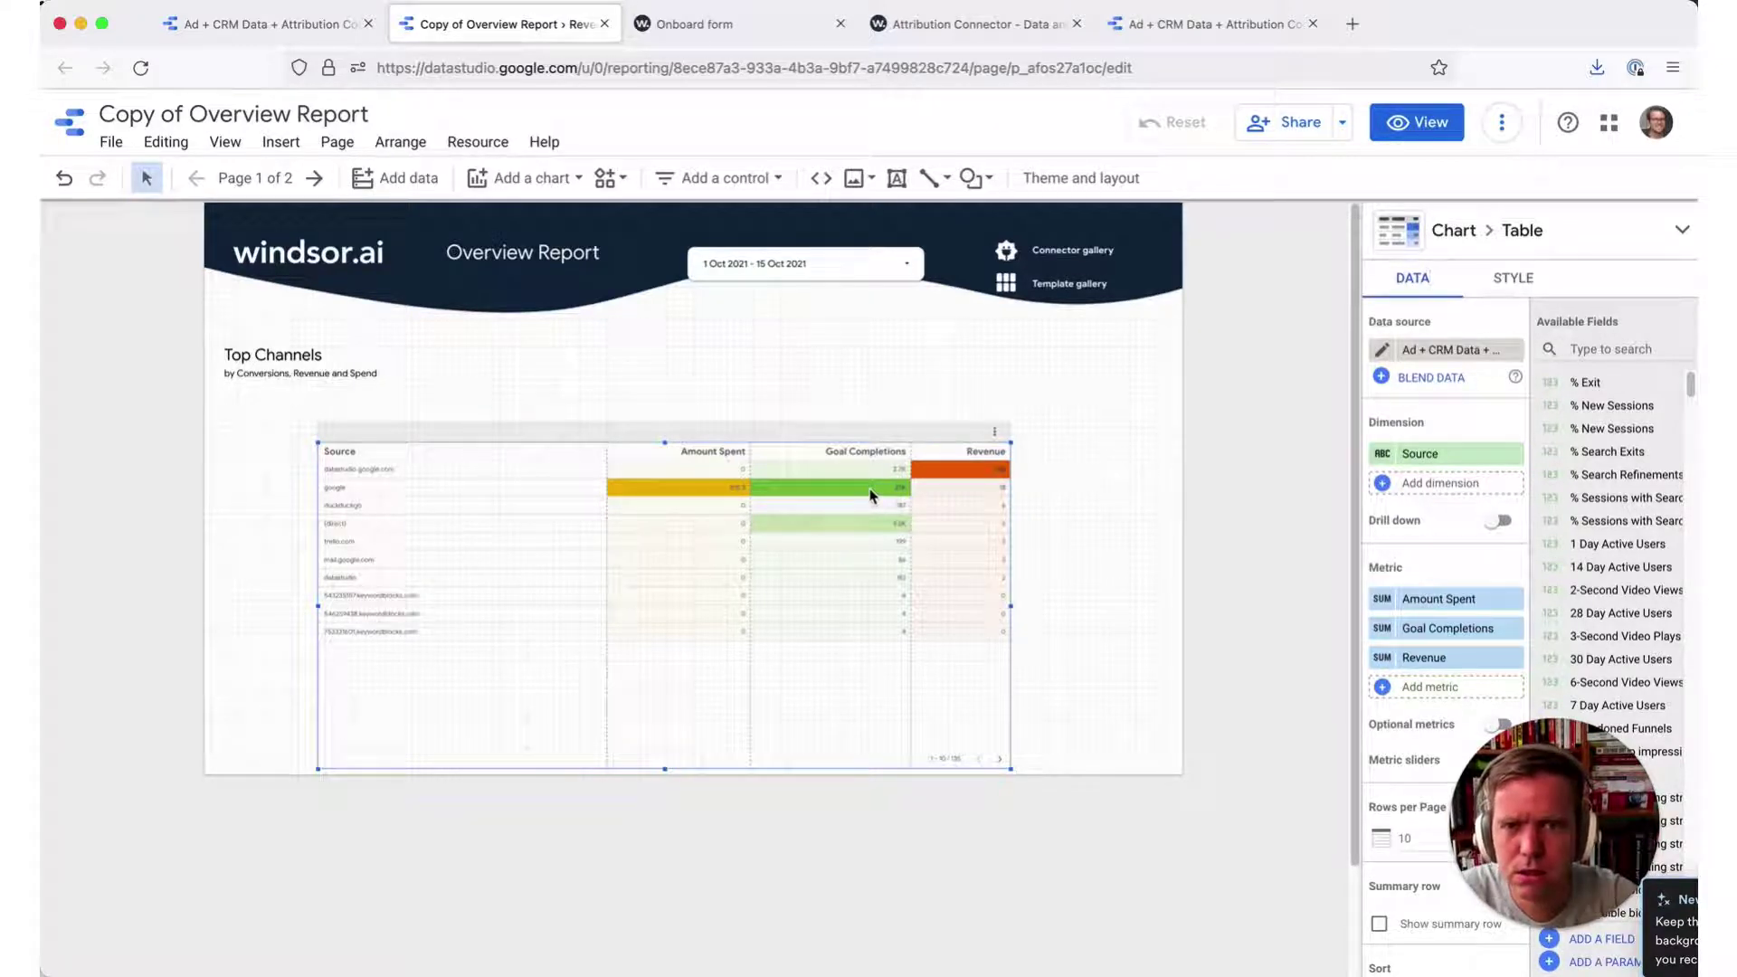
pyautogui.click(991, 27)
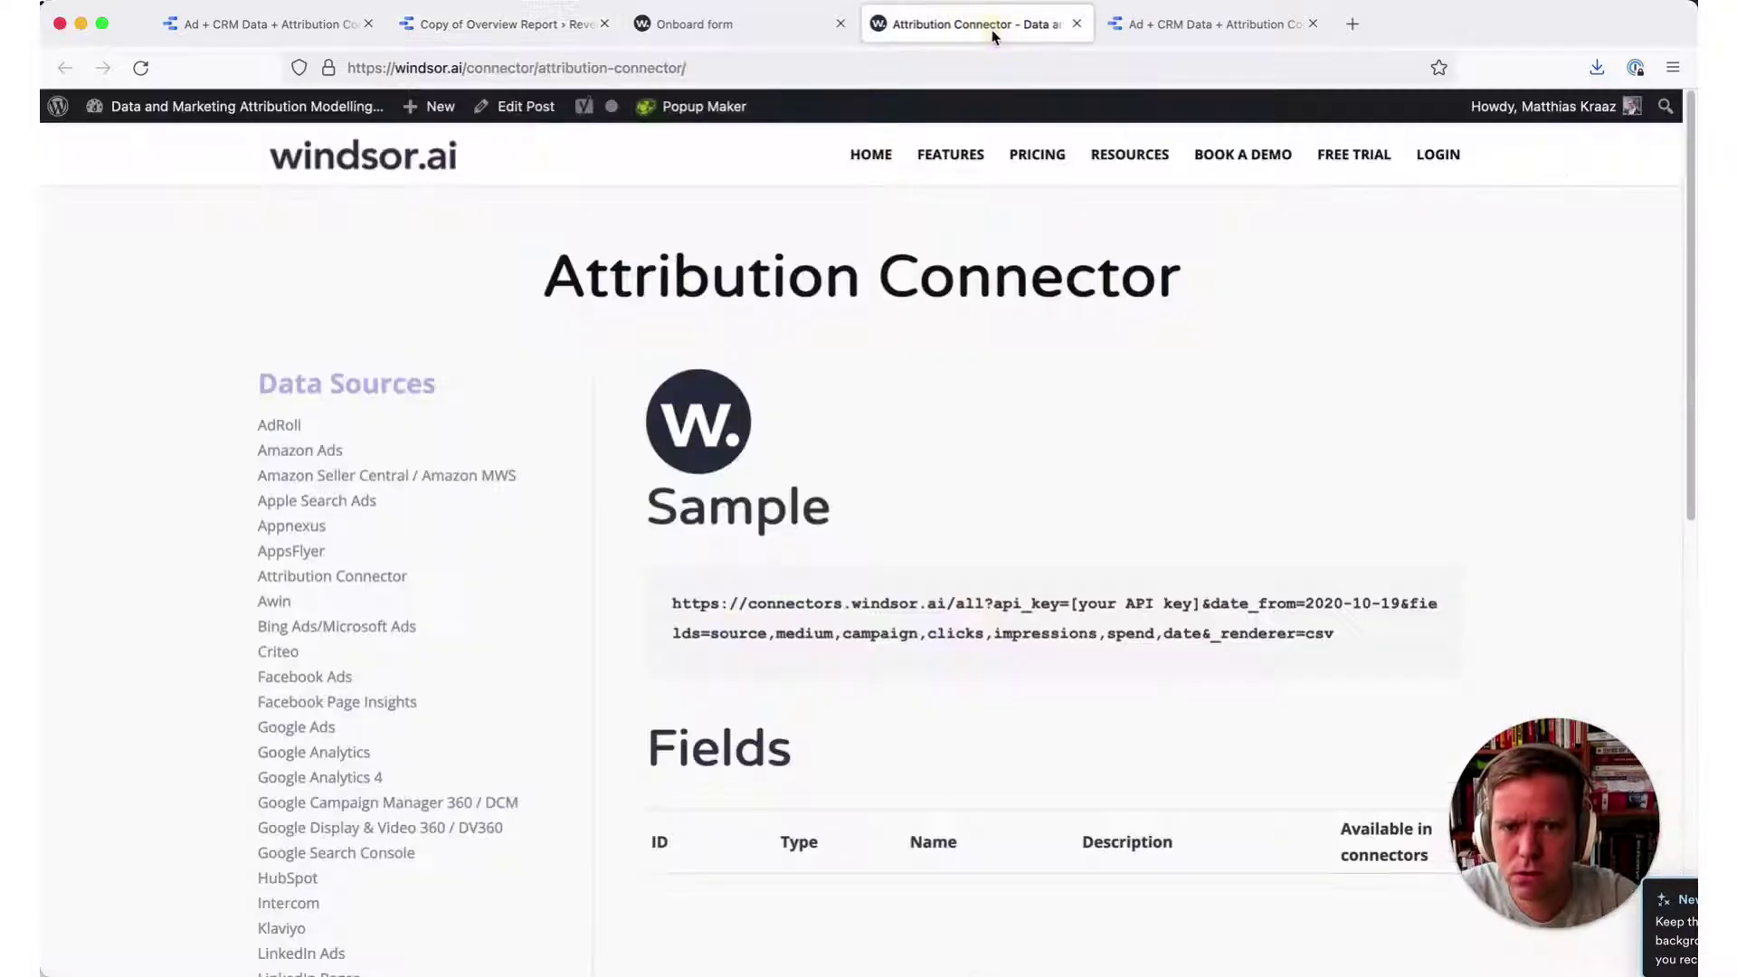
pyautogui.scroll(-2, 911, 709)
pyautogui.scroll(2, 912, 709)
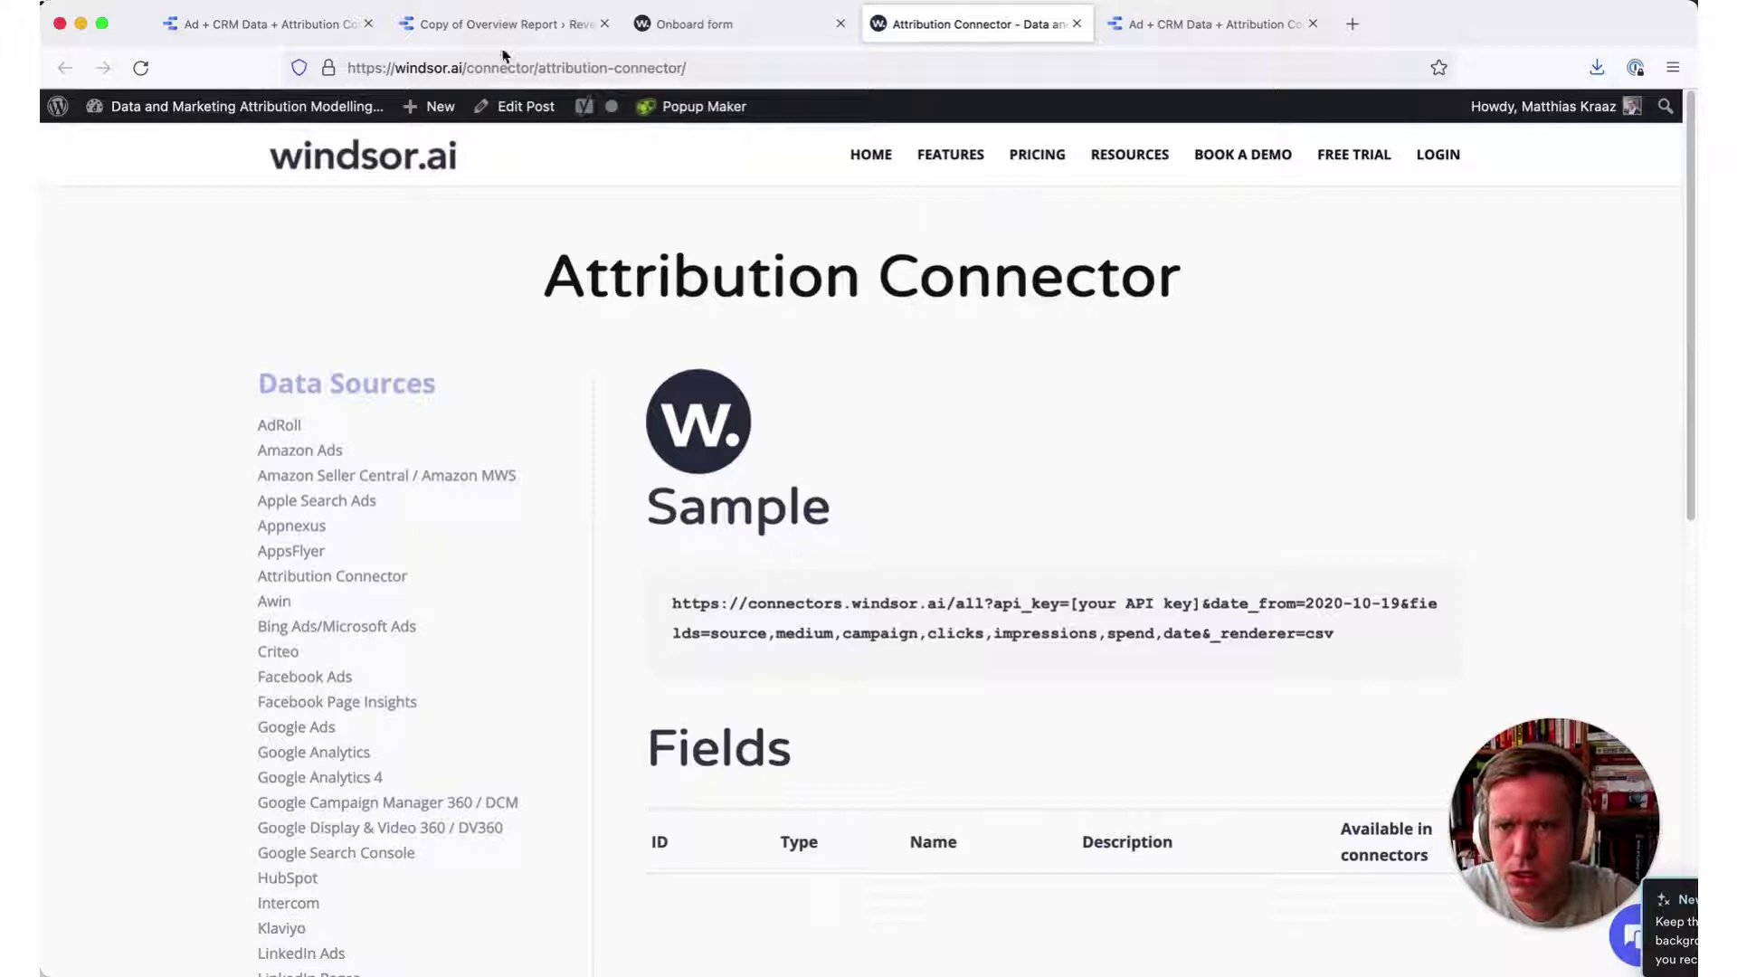
pyautogui.click(520, 24)
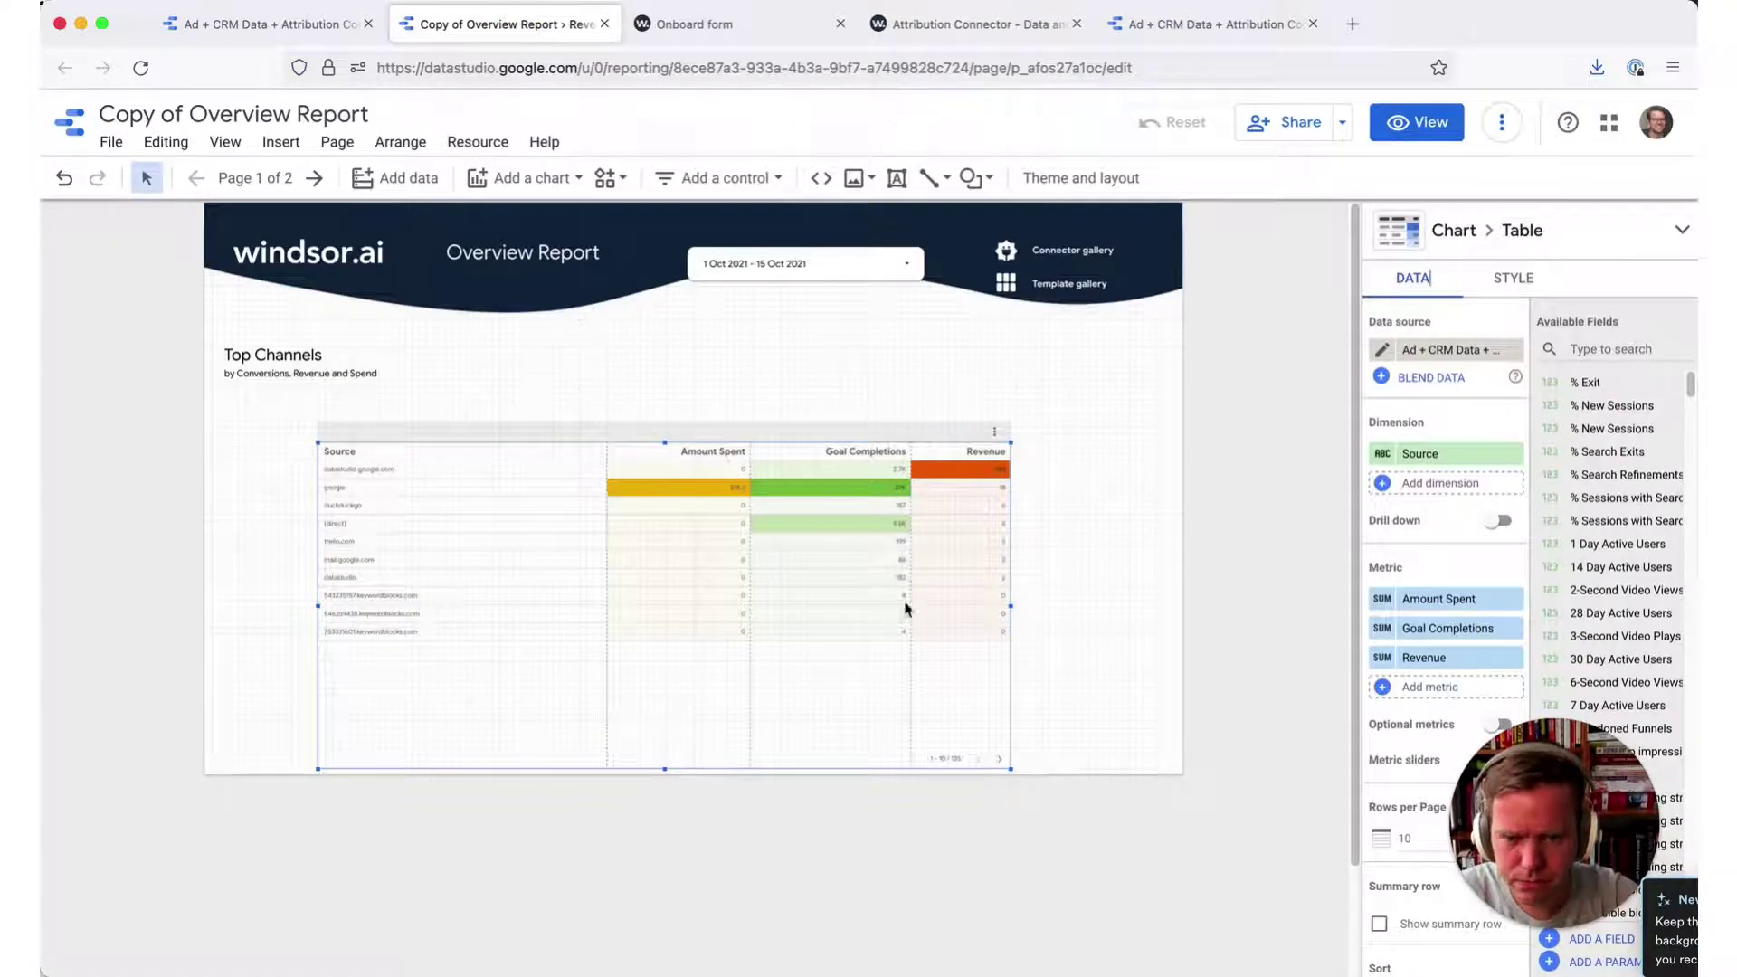
# - Replace the table's Source dimension with Data Source, found by searching 'da' in Available Fields
pyautogui.click(1069, 685)
pyautogui.click(806, 592)
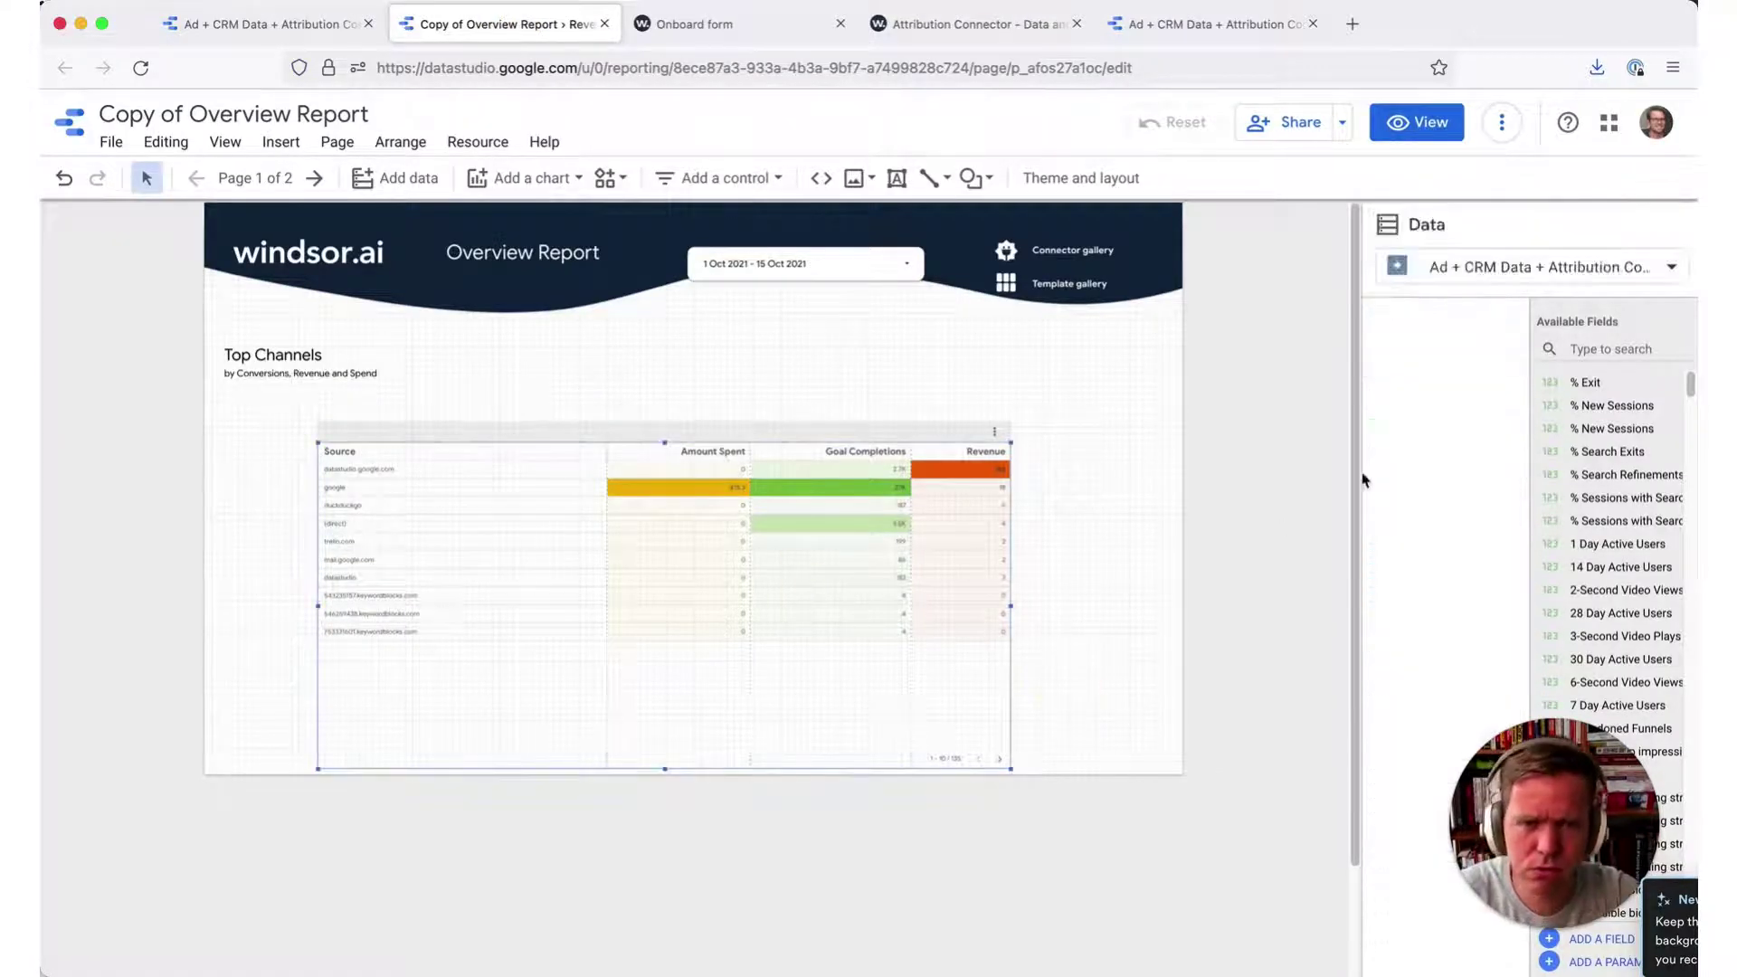
pyautogui.click(1618, 352)
pyautogui.write('data')
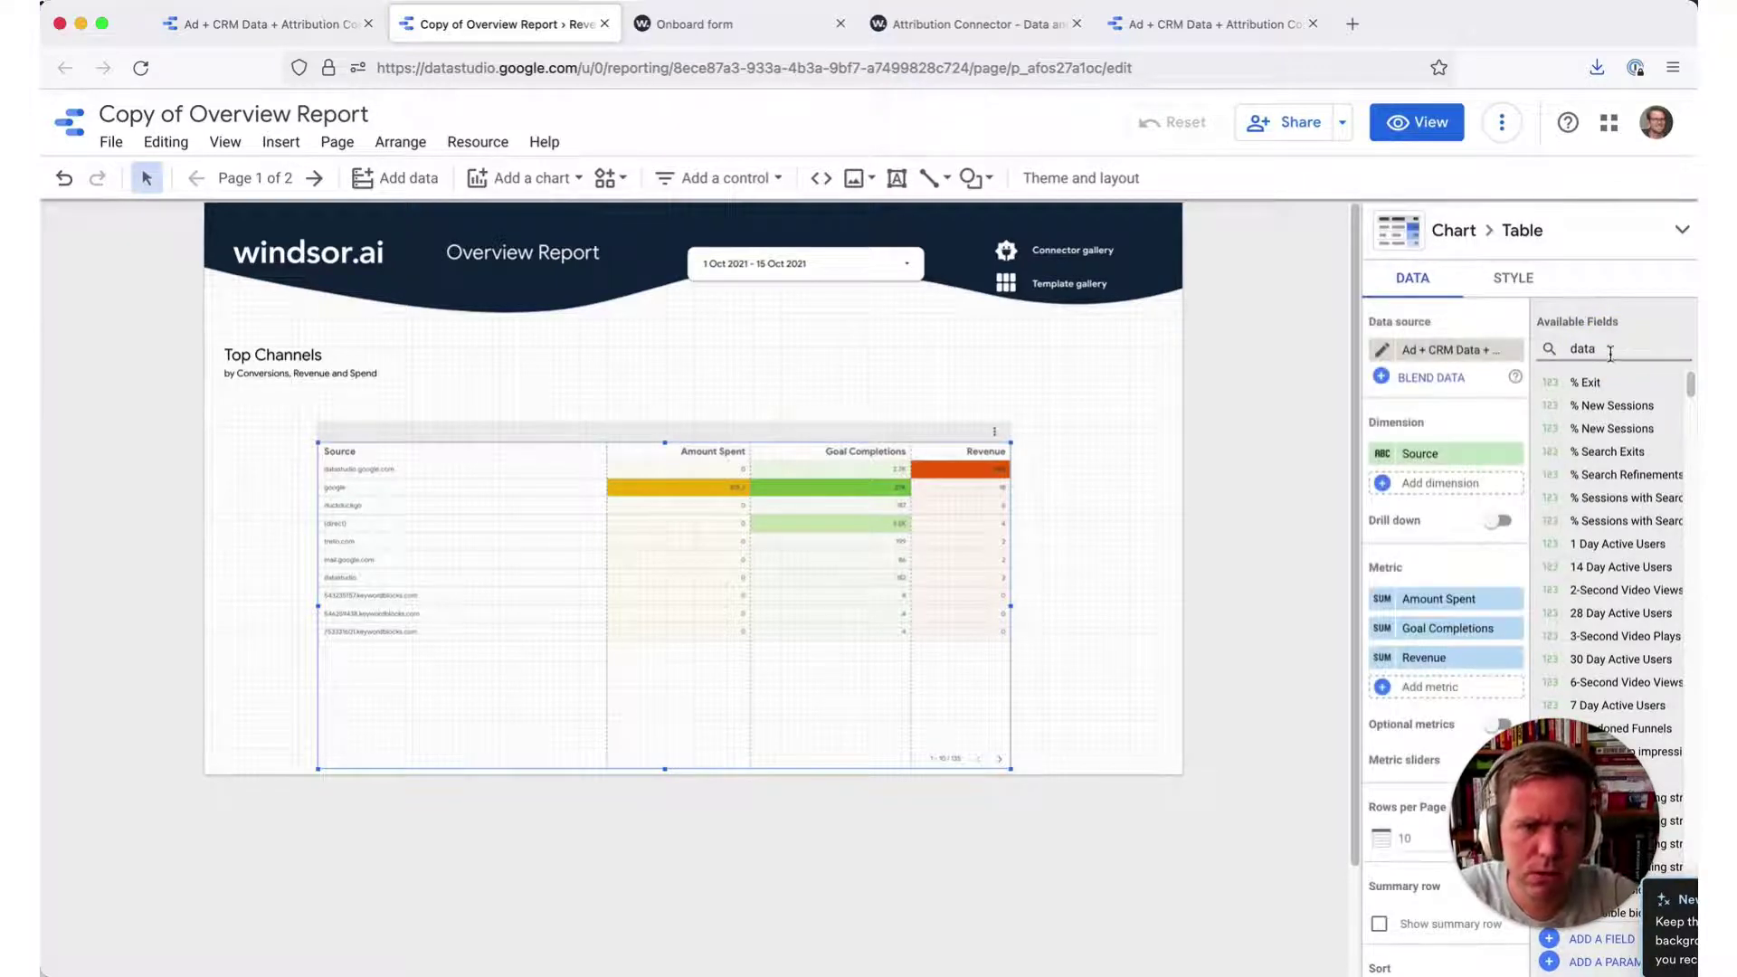
pyautogui.moveTo(1597, 452); pyautogui.dragTo(1445, 455)
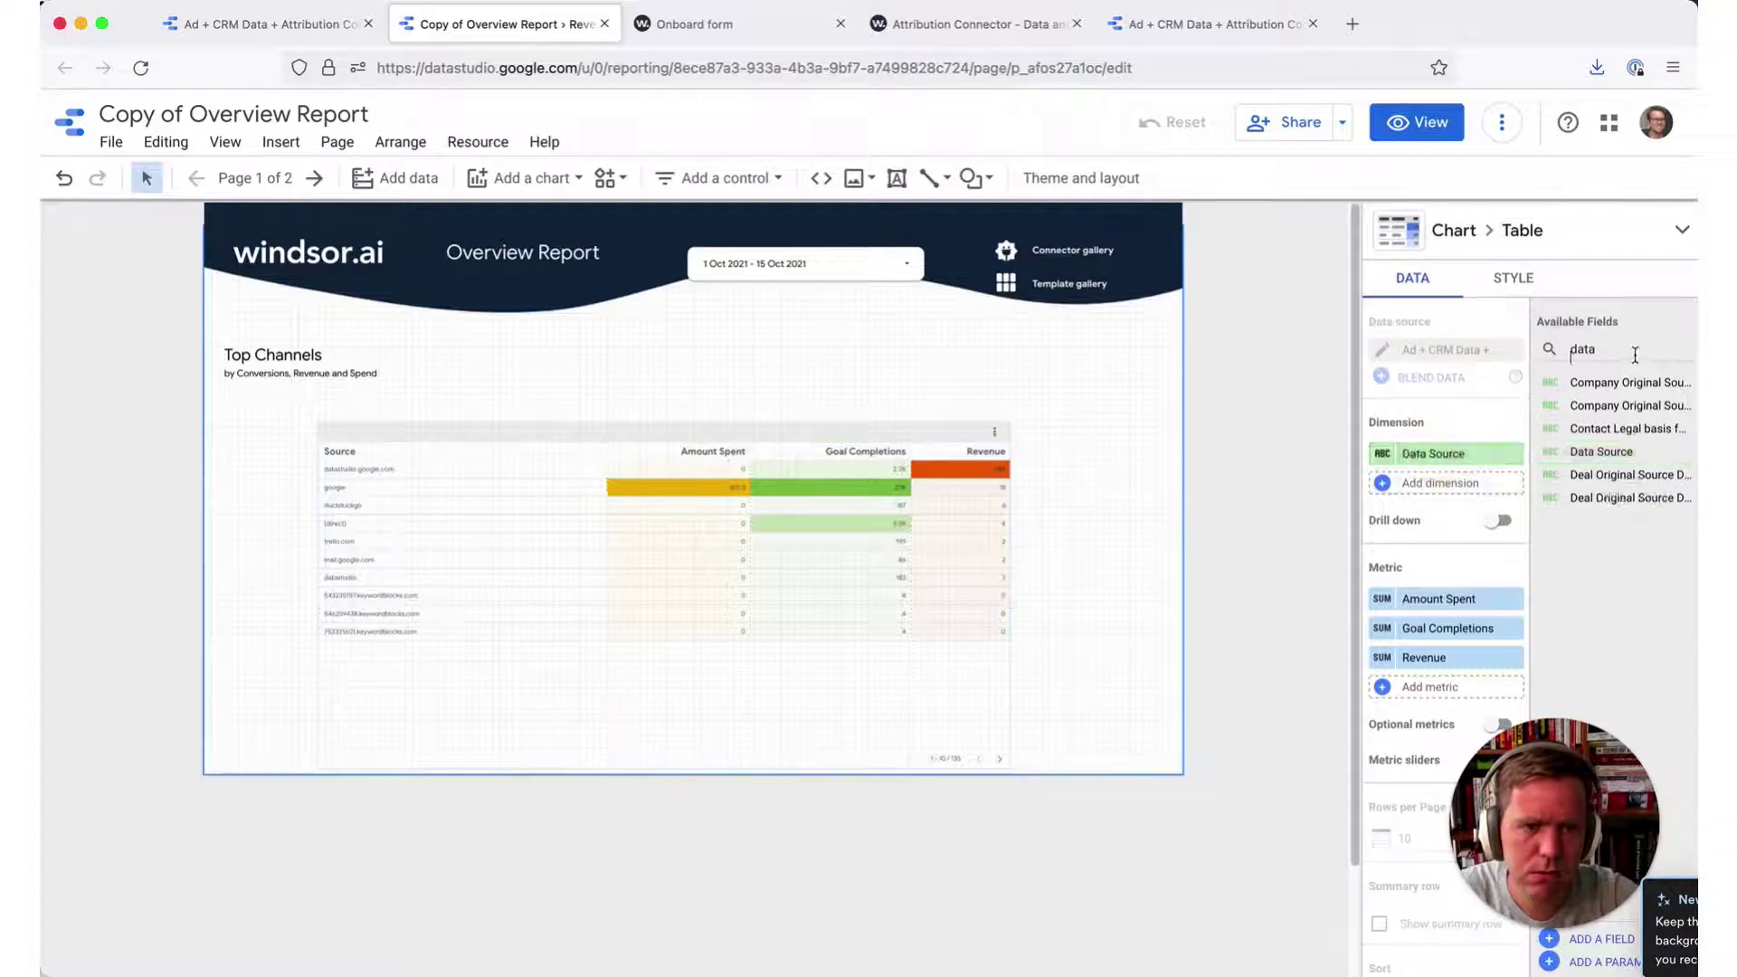
pyautogui.write('am')
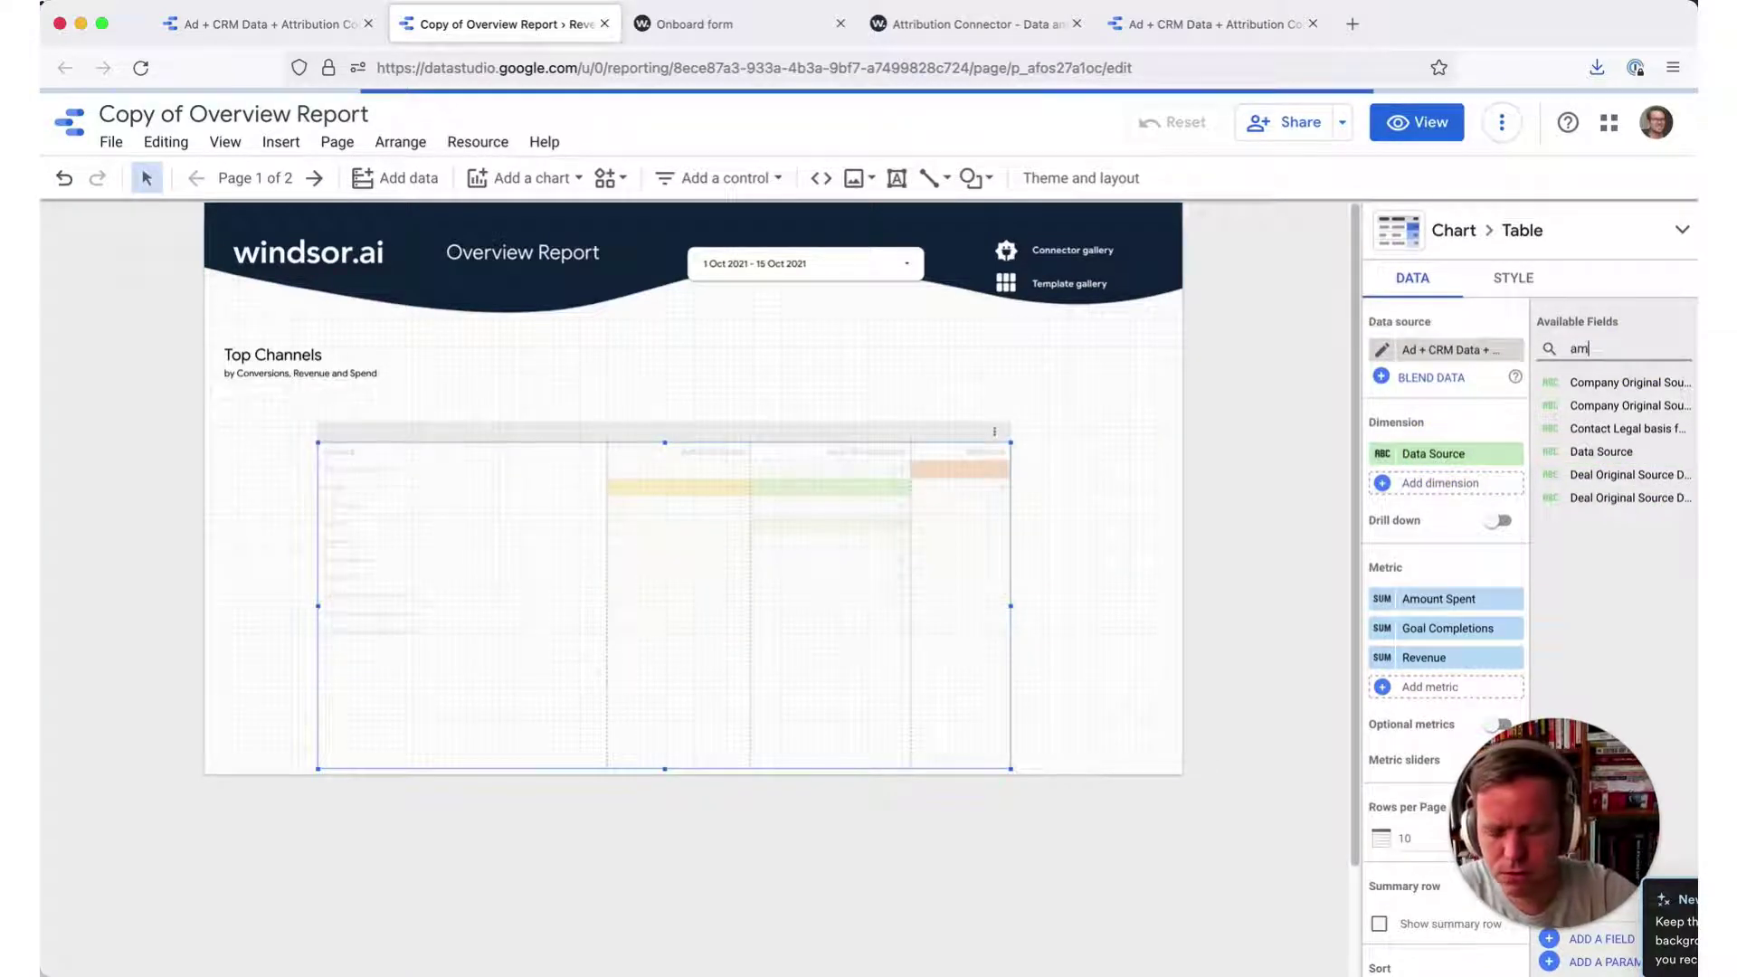
pyautogui.write('ount spent')
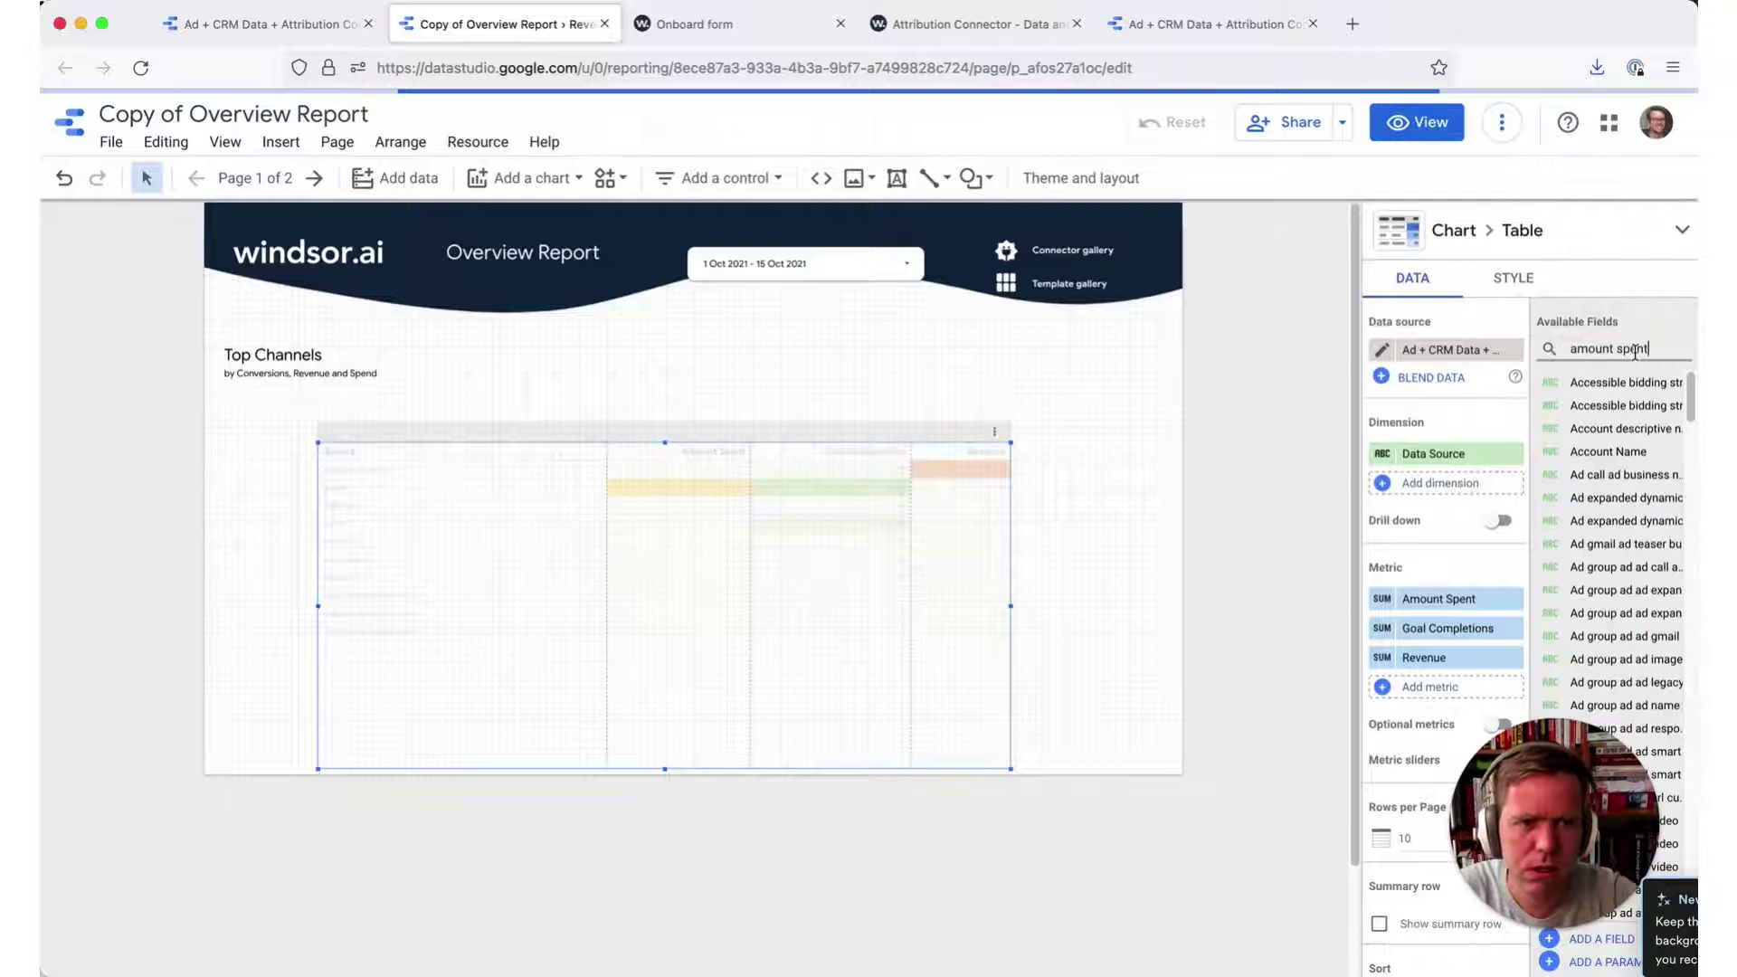
pyautogui.moveTo(1600, 380); pyautogui.dragTo(1637, 383)
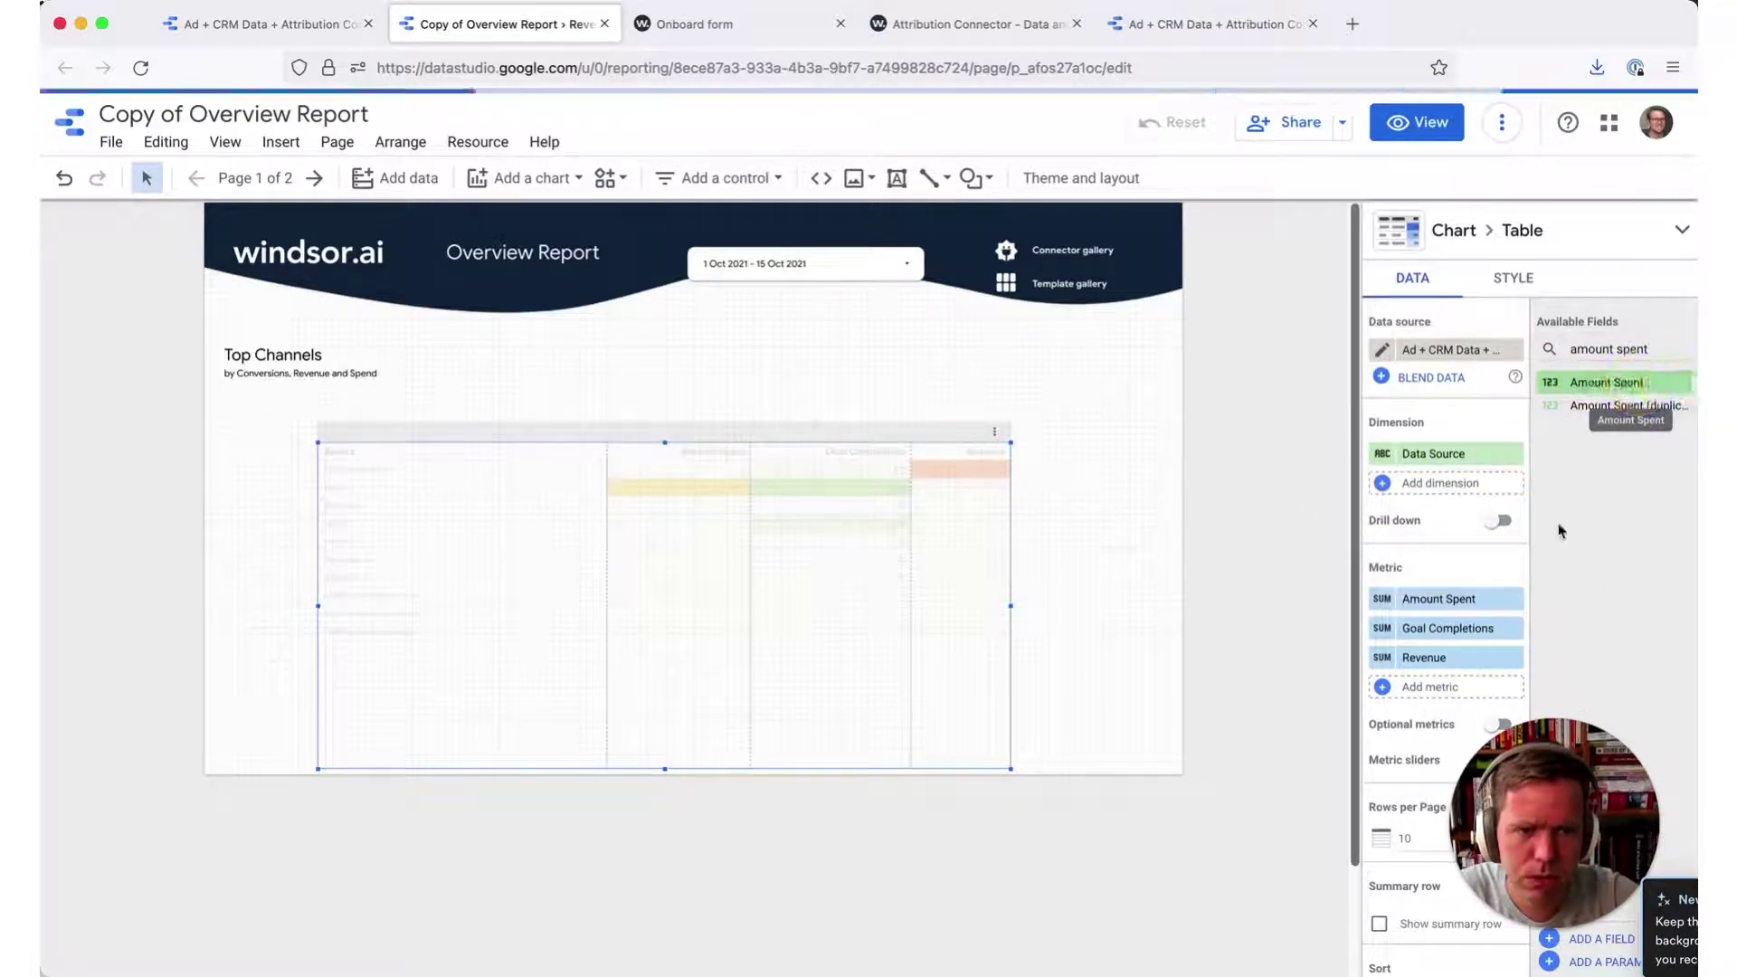
# - Delete the Goal Completions and Revenue metrics from the Data tab and select the field search
pyautogui.click(1514, 631)
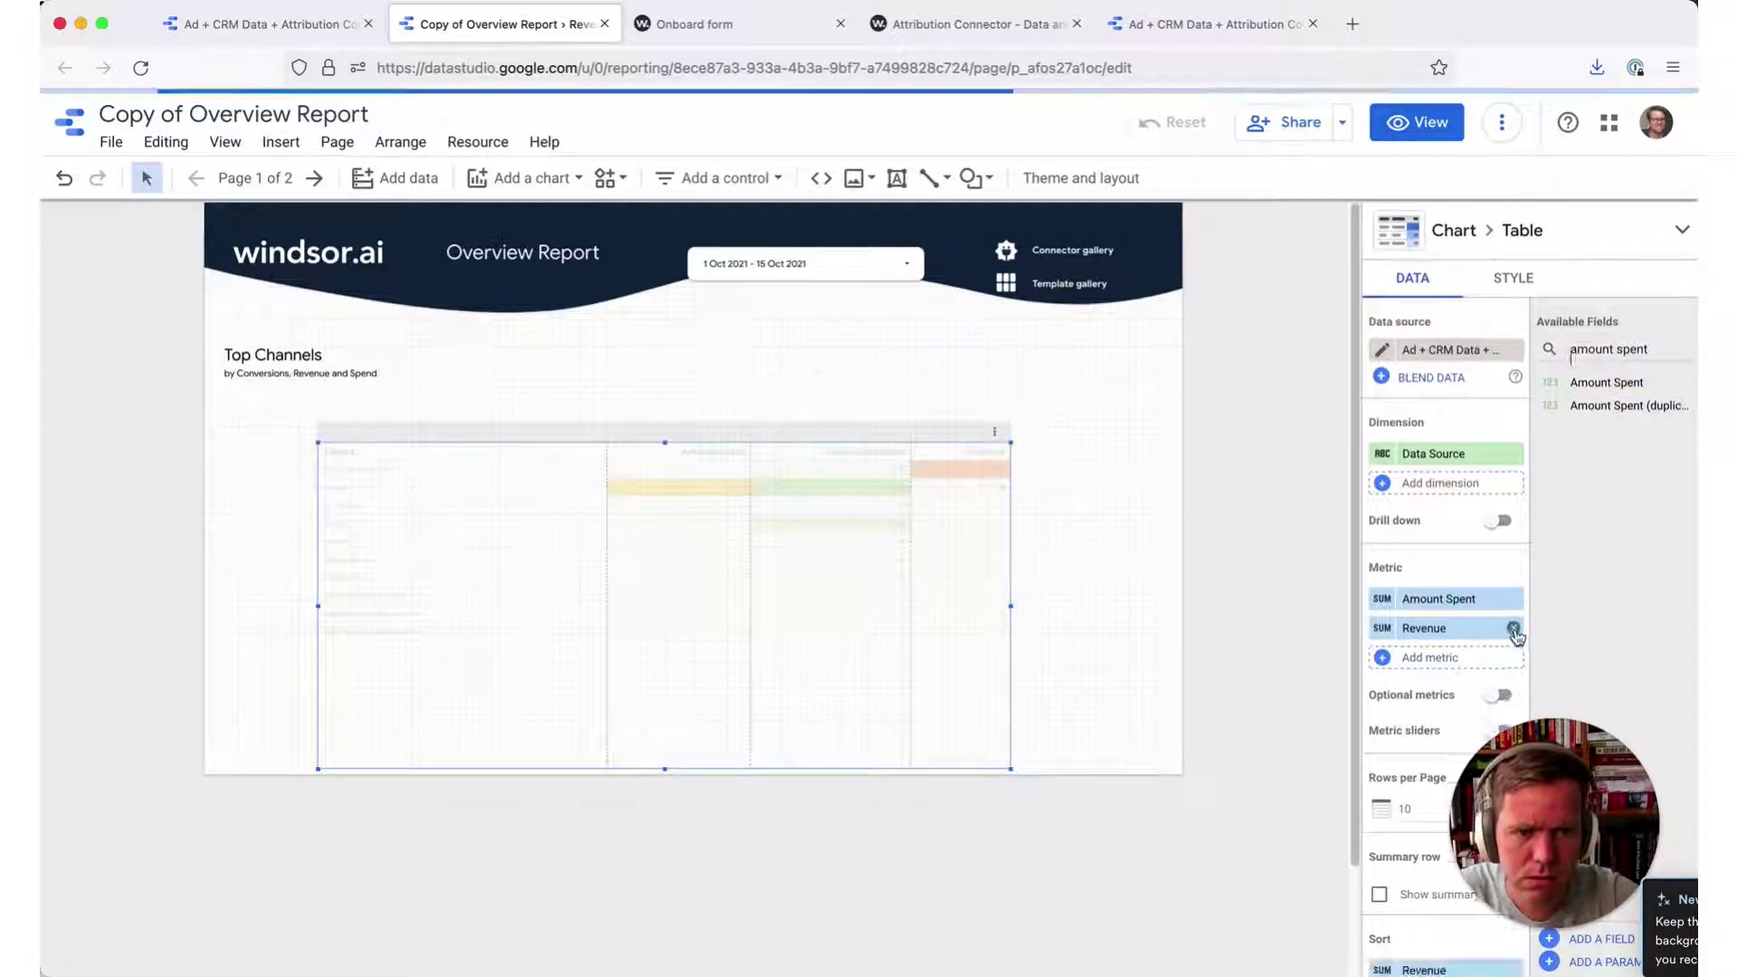
pyautogui.click(1514, 628)
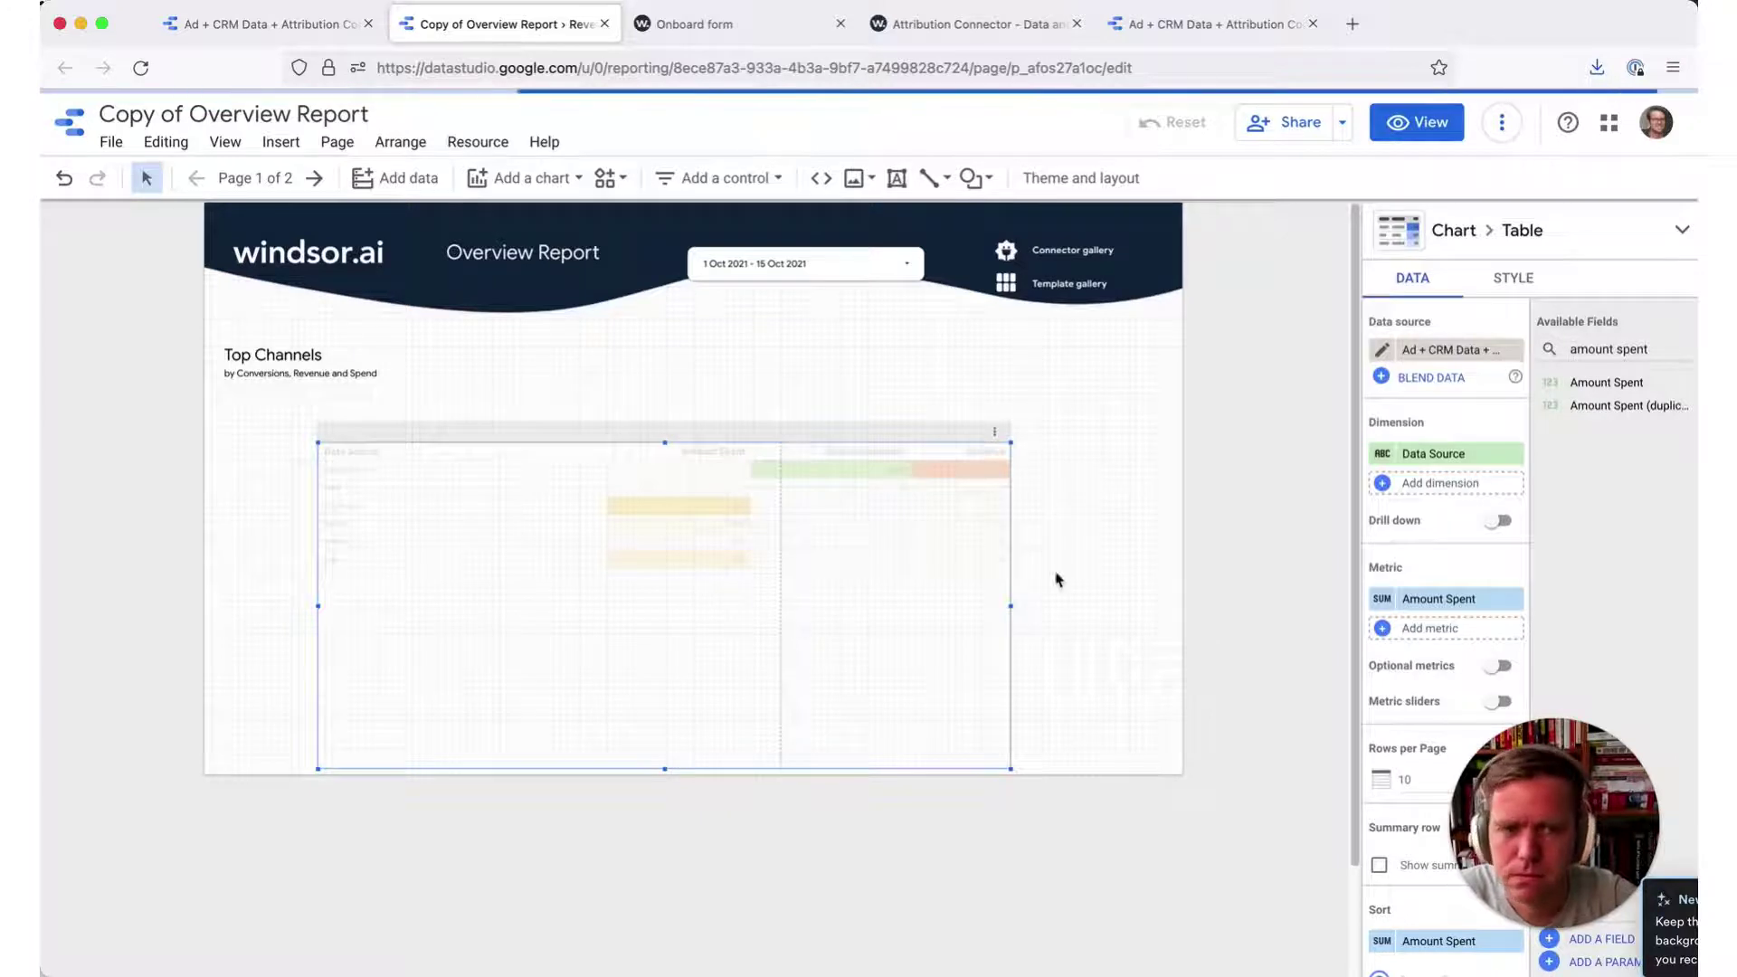
pyautogui.tripleClick(1610, 348)
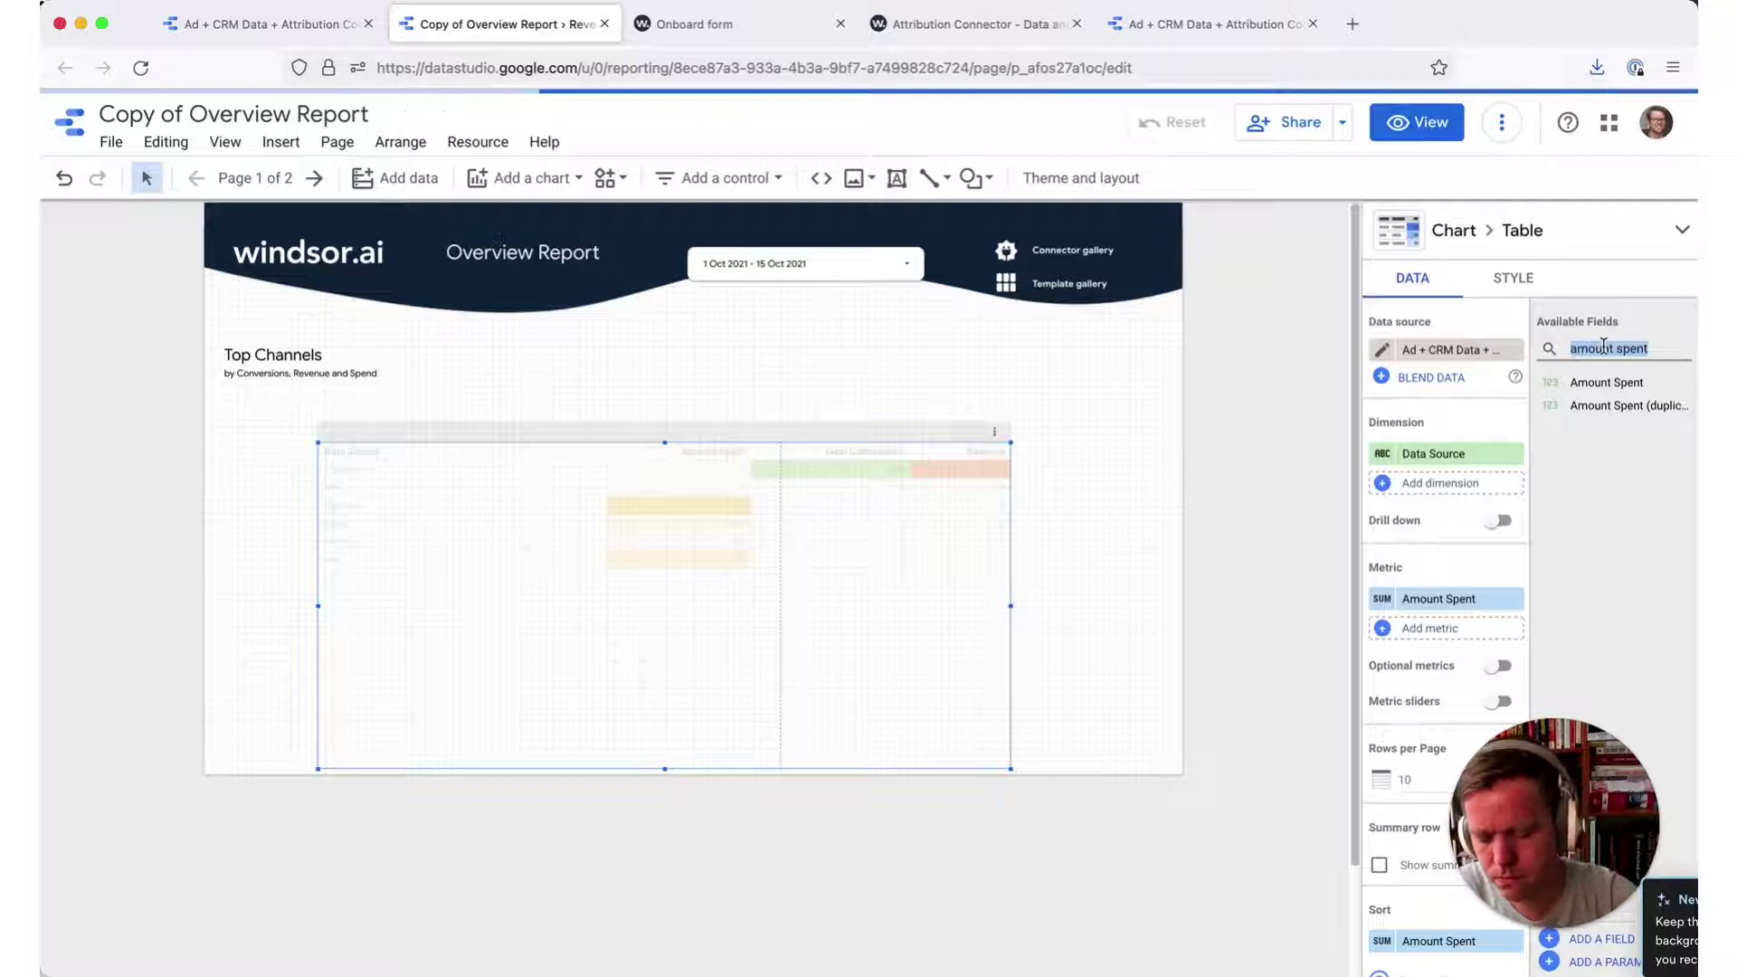
# - Search 'account' and add Account Name and Account ID as table dimensions
pyautogui.write('acc')
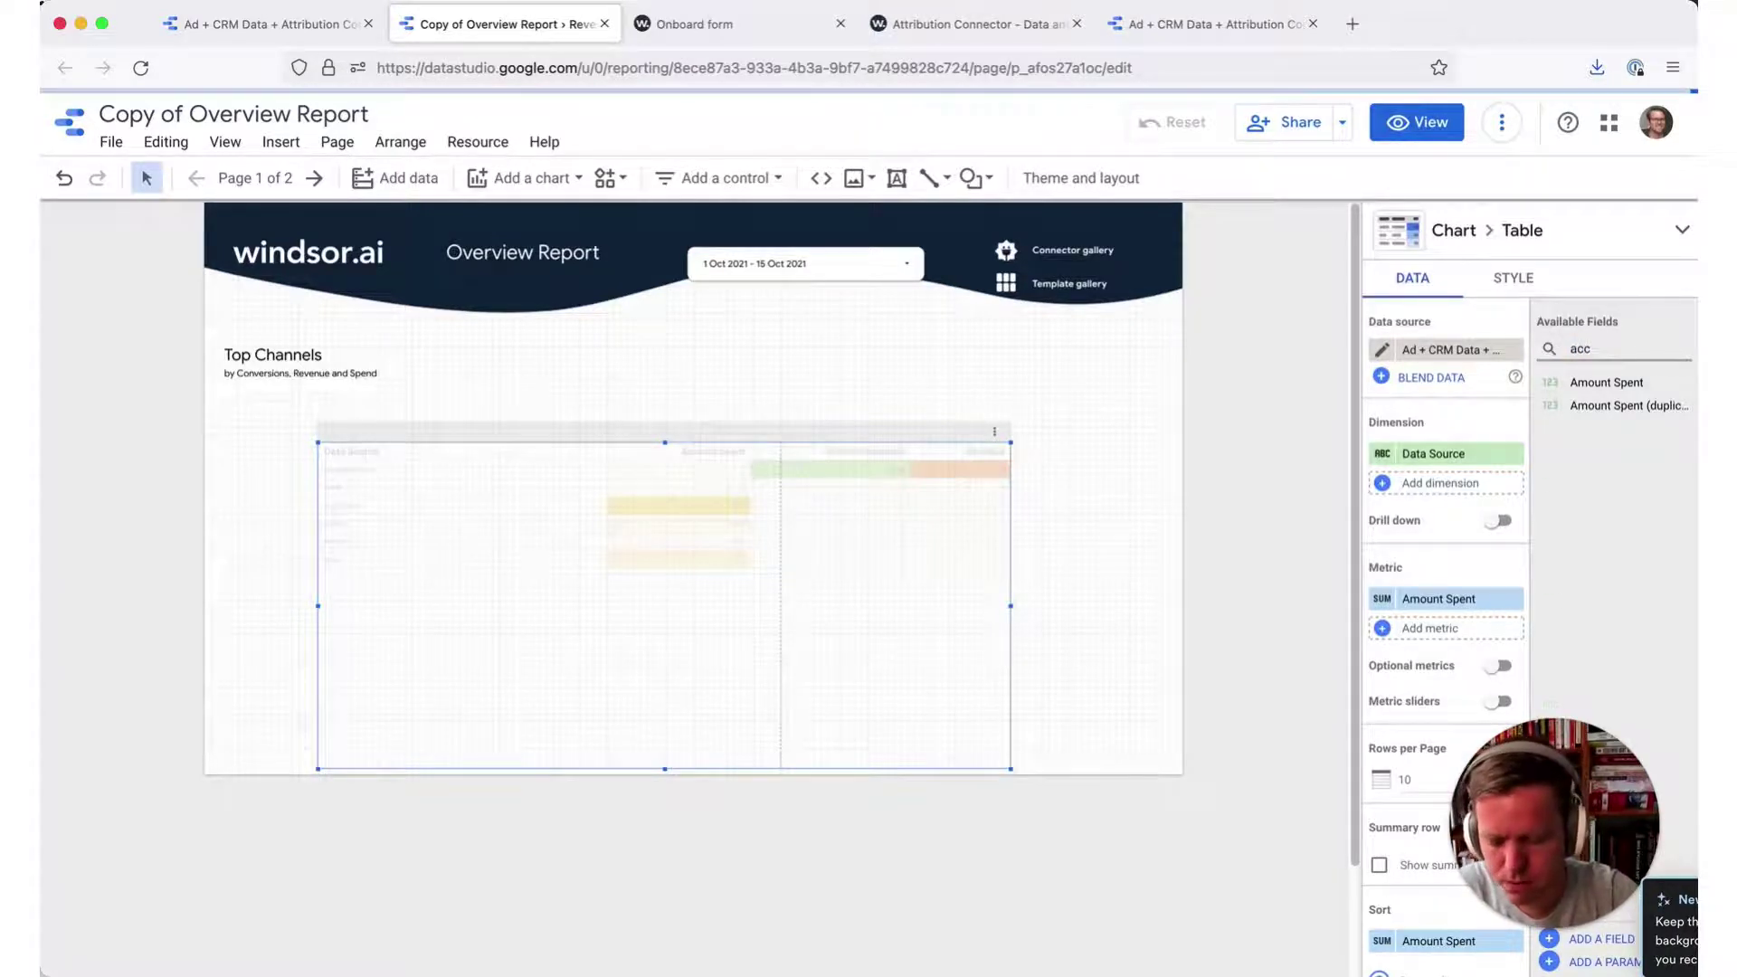
pyautogui.write('ount')
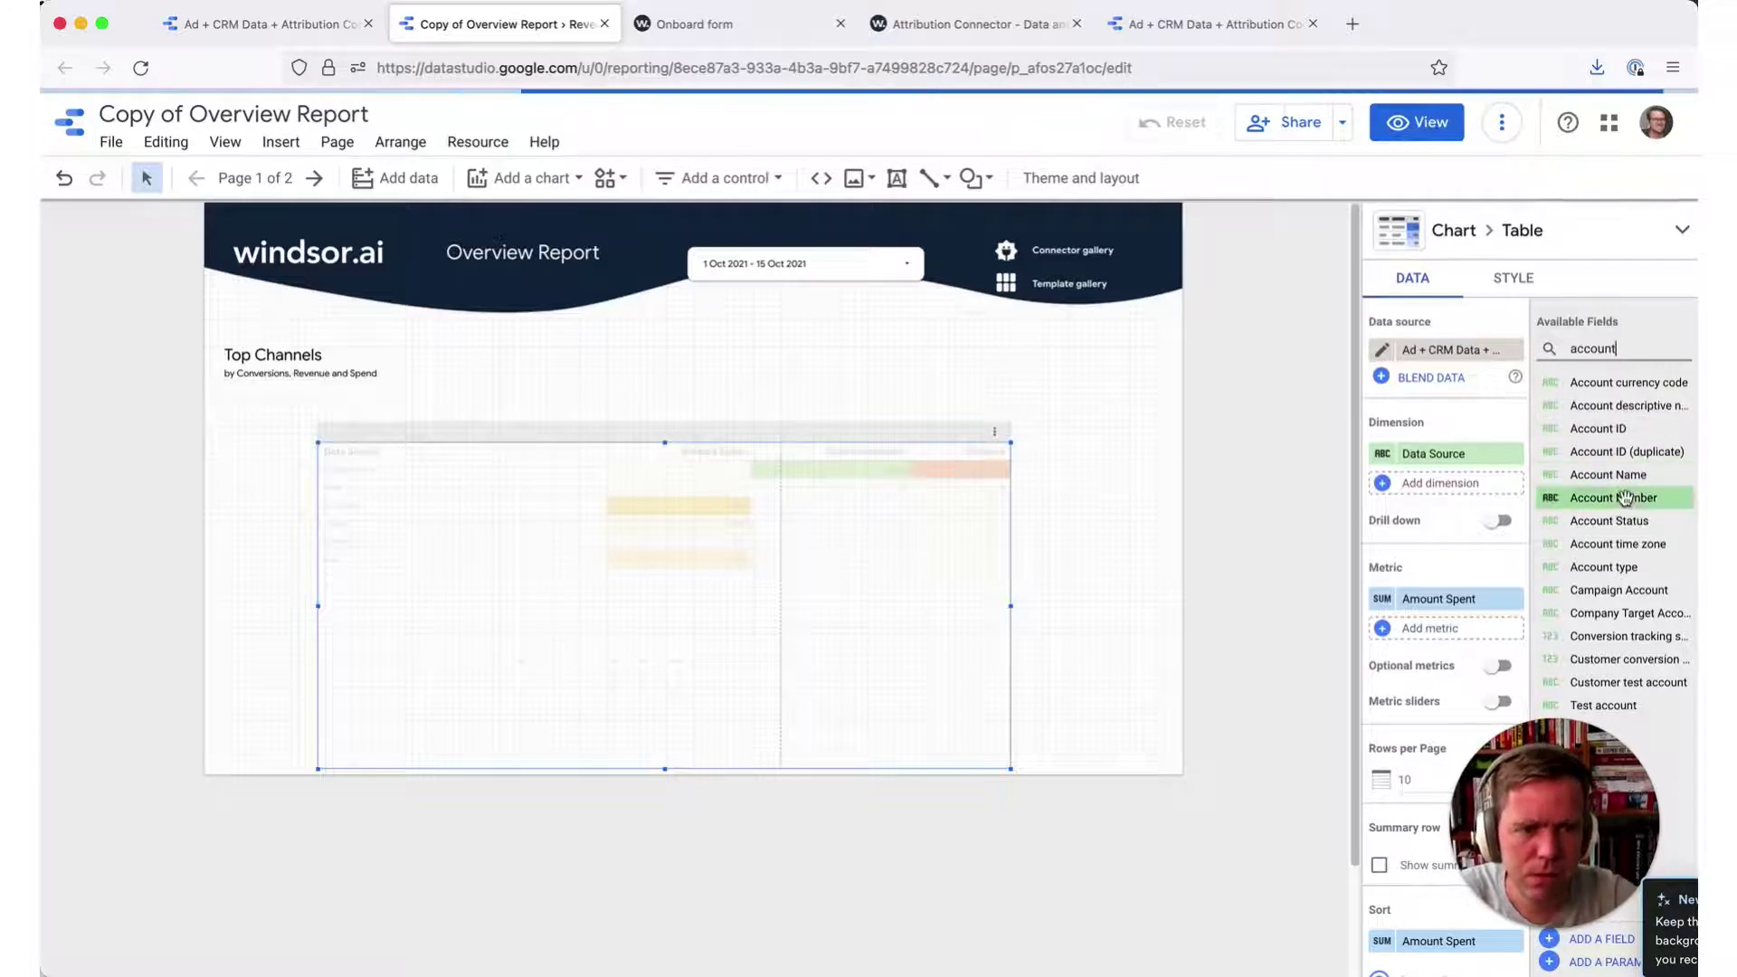
pyautogui.moveTo(1611, 474); pyautogui.dragTo(1447, 485)
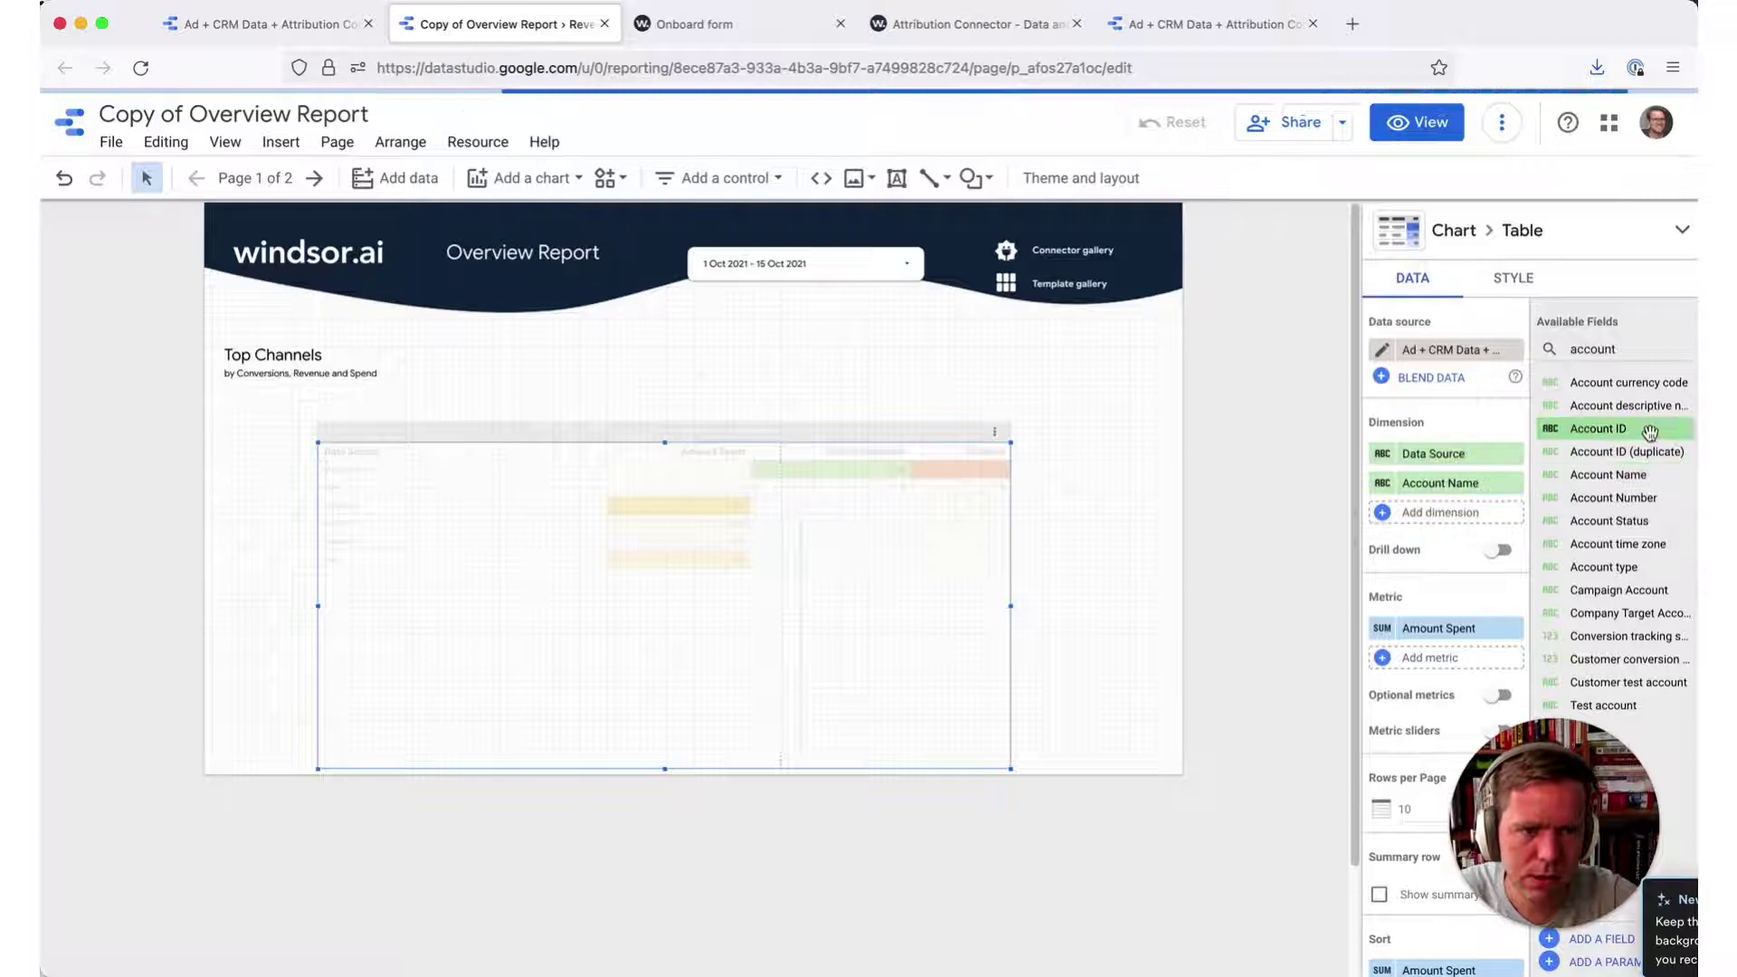
pyautogui.moveTo(1649, 432); pyautogui.dragTo(1447, 527)
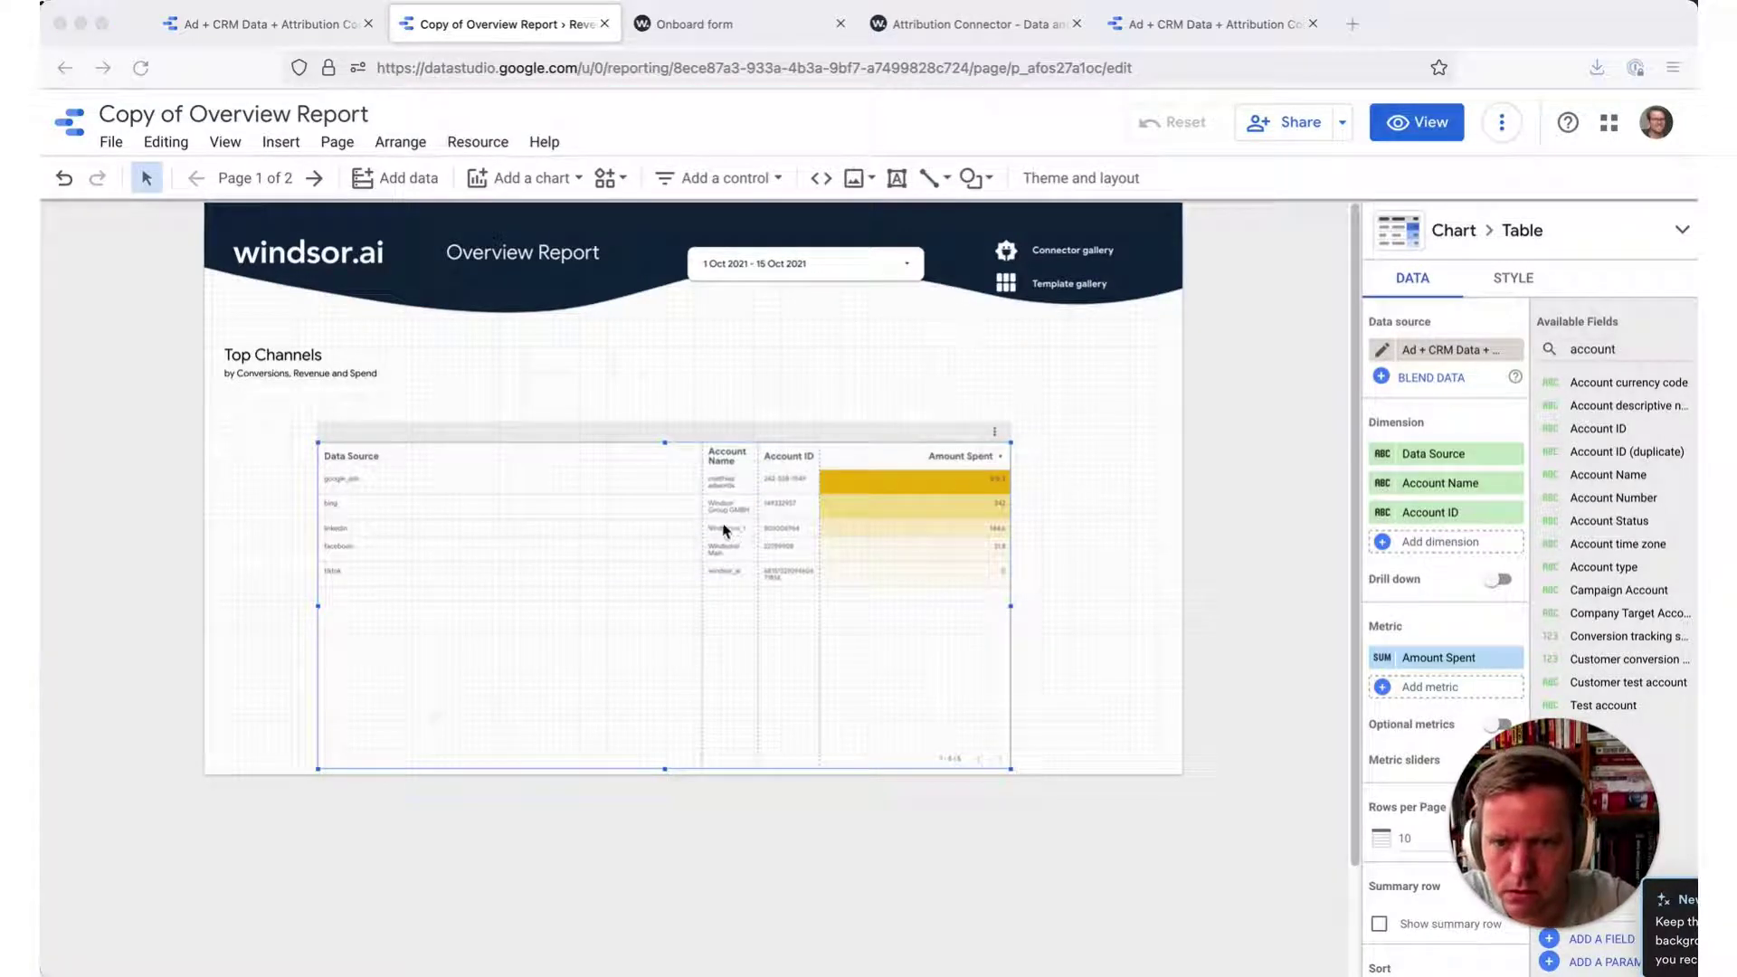
# - Resize the Account Name, Account ID and Amount Spent columns by dragging their dividers
pyautogui.moveTo(703, 523); pyautogui.dragTo(514, 521)
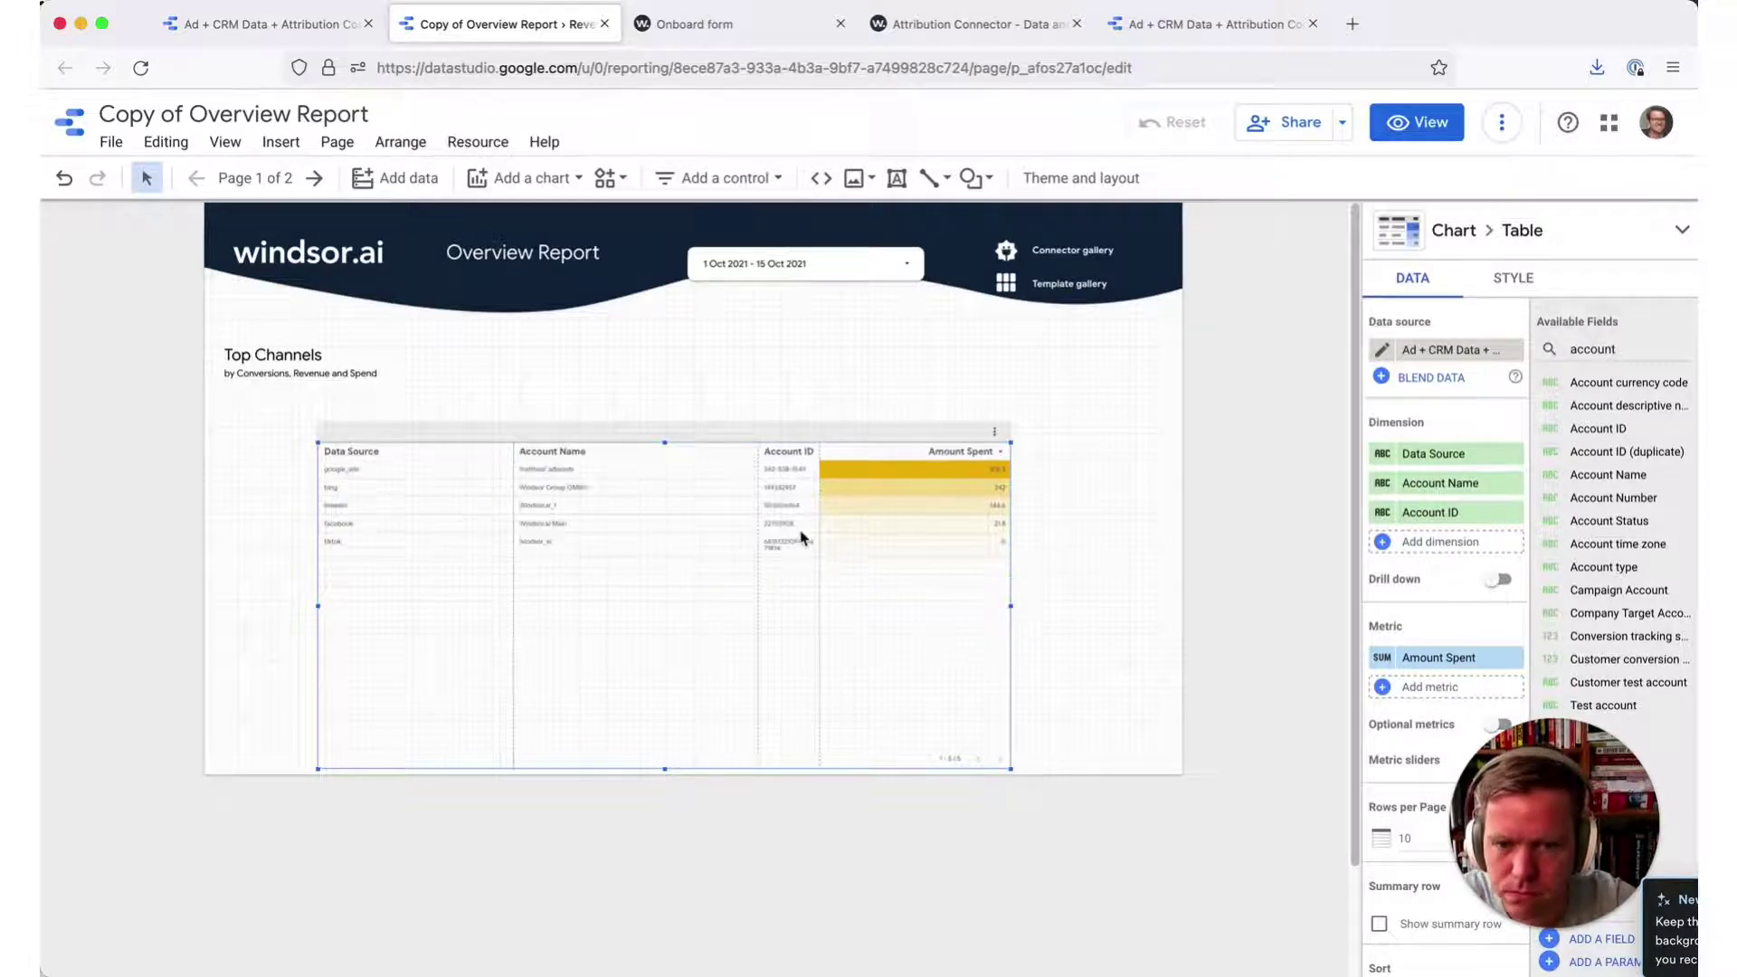
pyautogui.moveTo(696, 499); pyautogui.dragTo(670, 500)
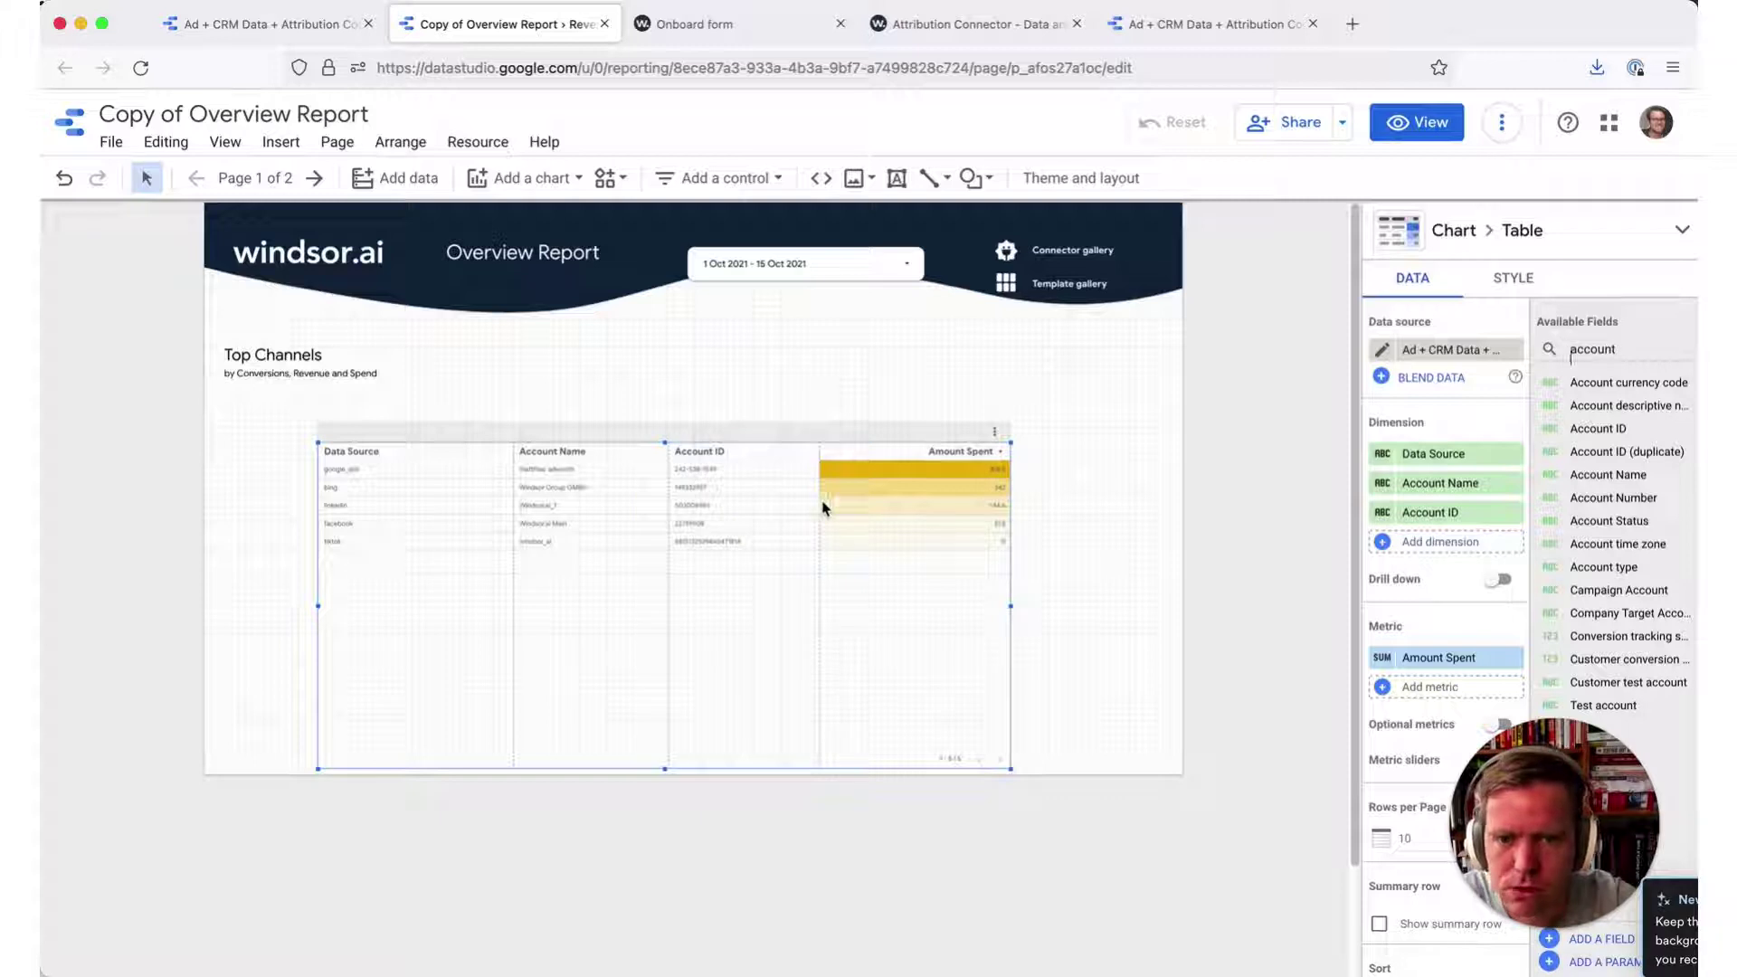
pyautogui.moveTo(810, 501); pyautogui.dragTo(790, 504)
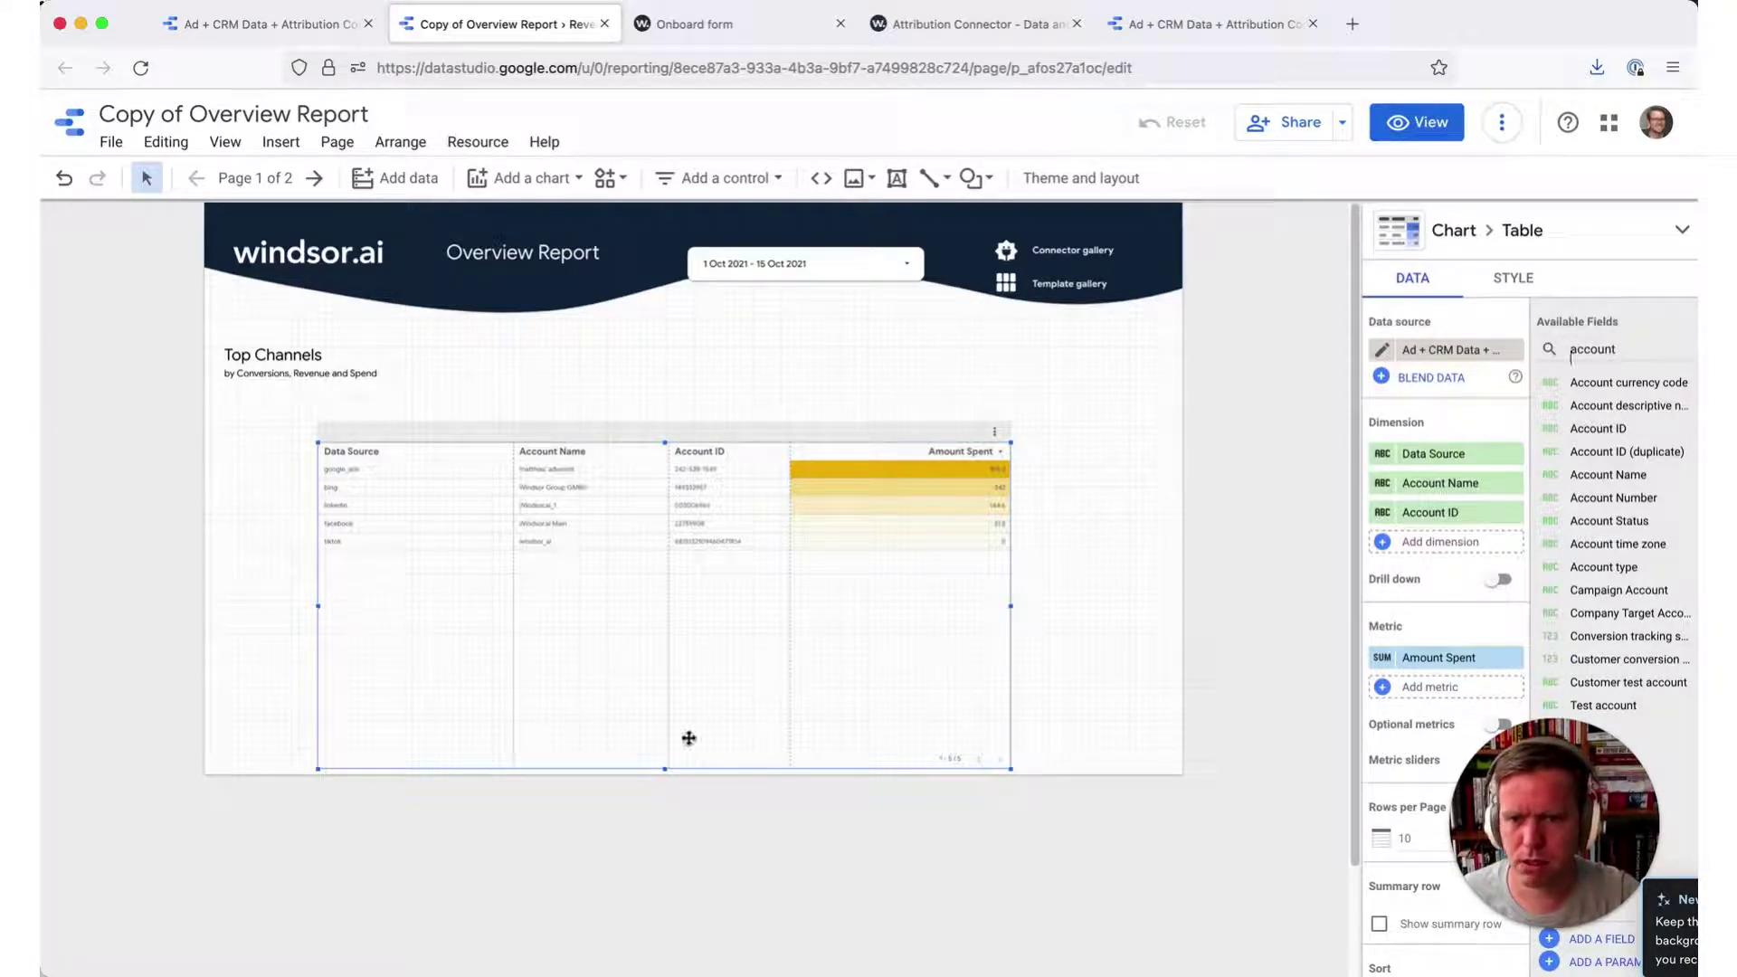
# - Reselect the table and add Google Analytics view (profile) ID and view (profile) name as dimensions
pyautogui.click(1157, 674)
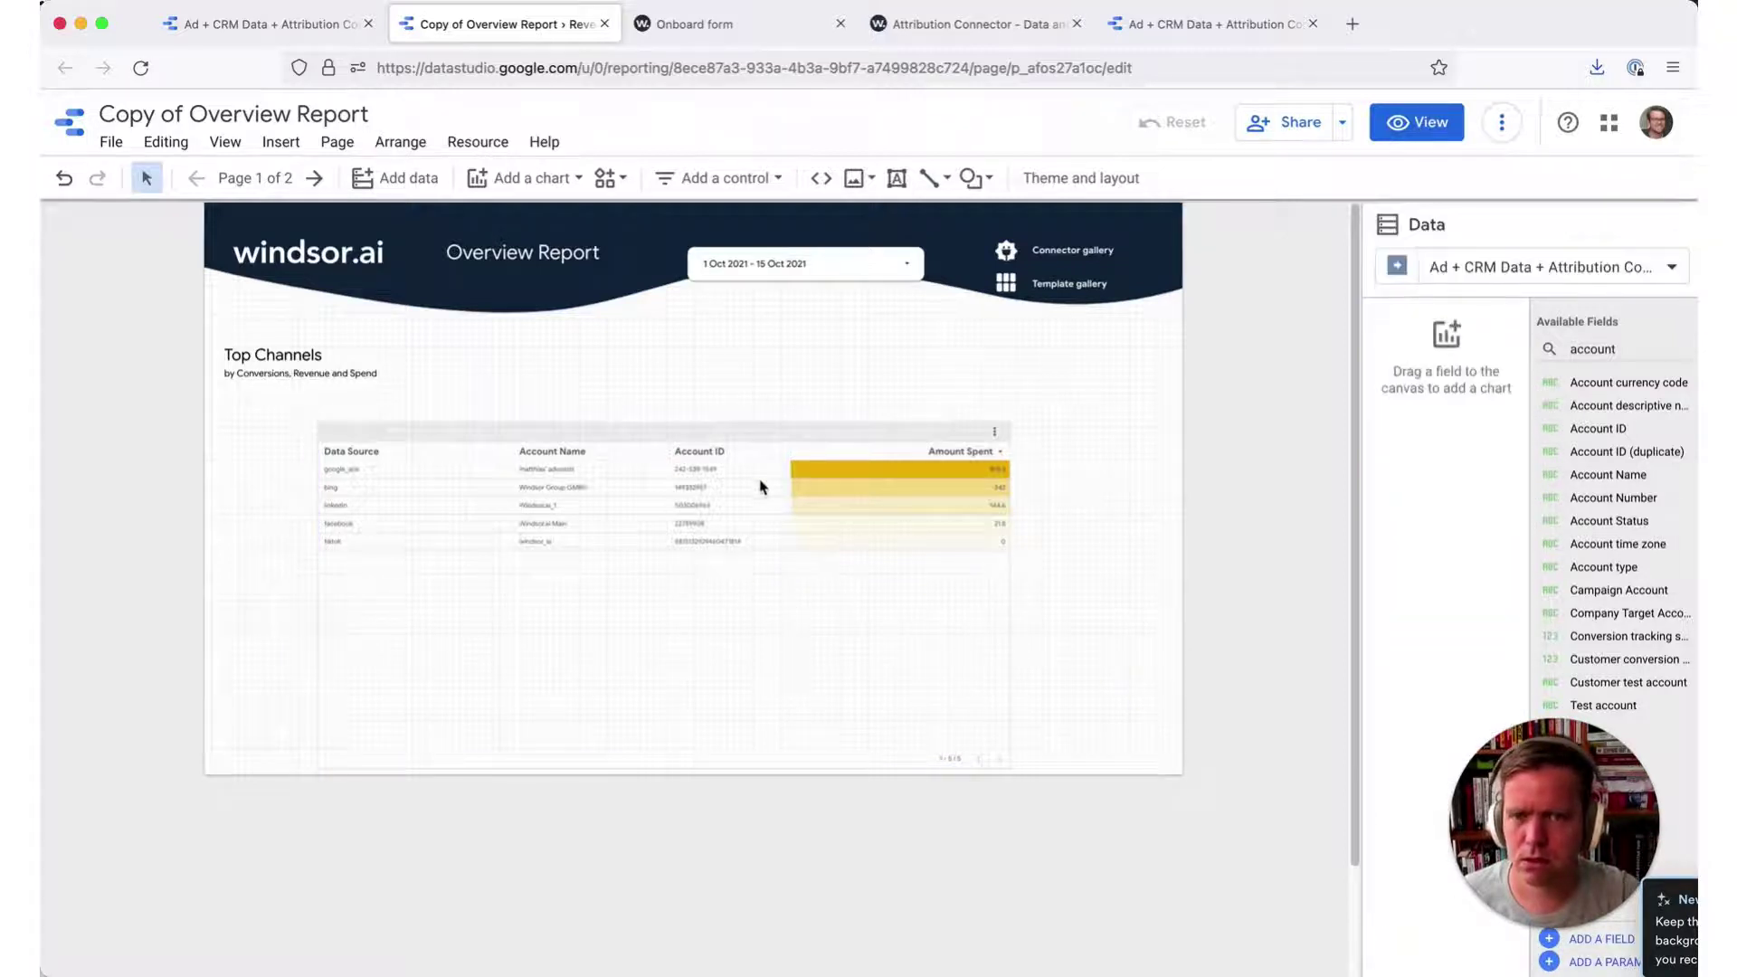
pyautogui.click(857, 530)
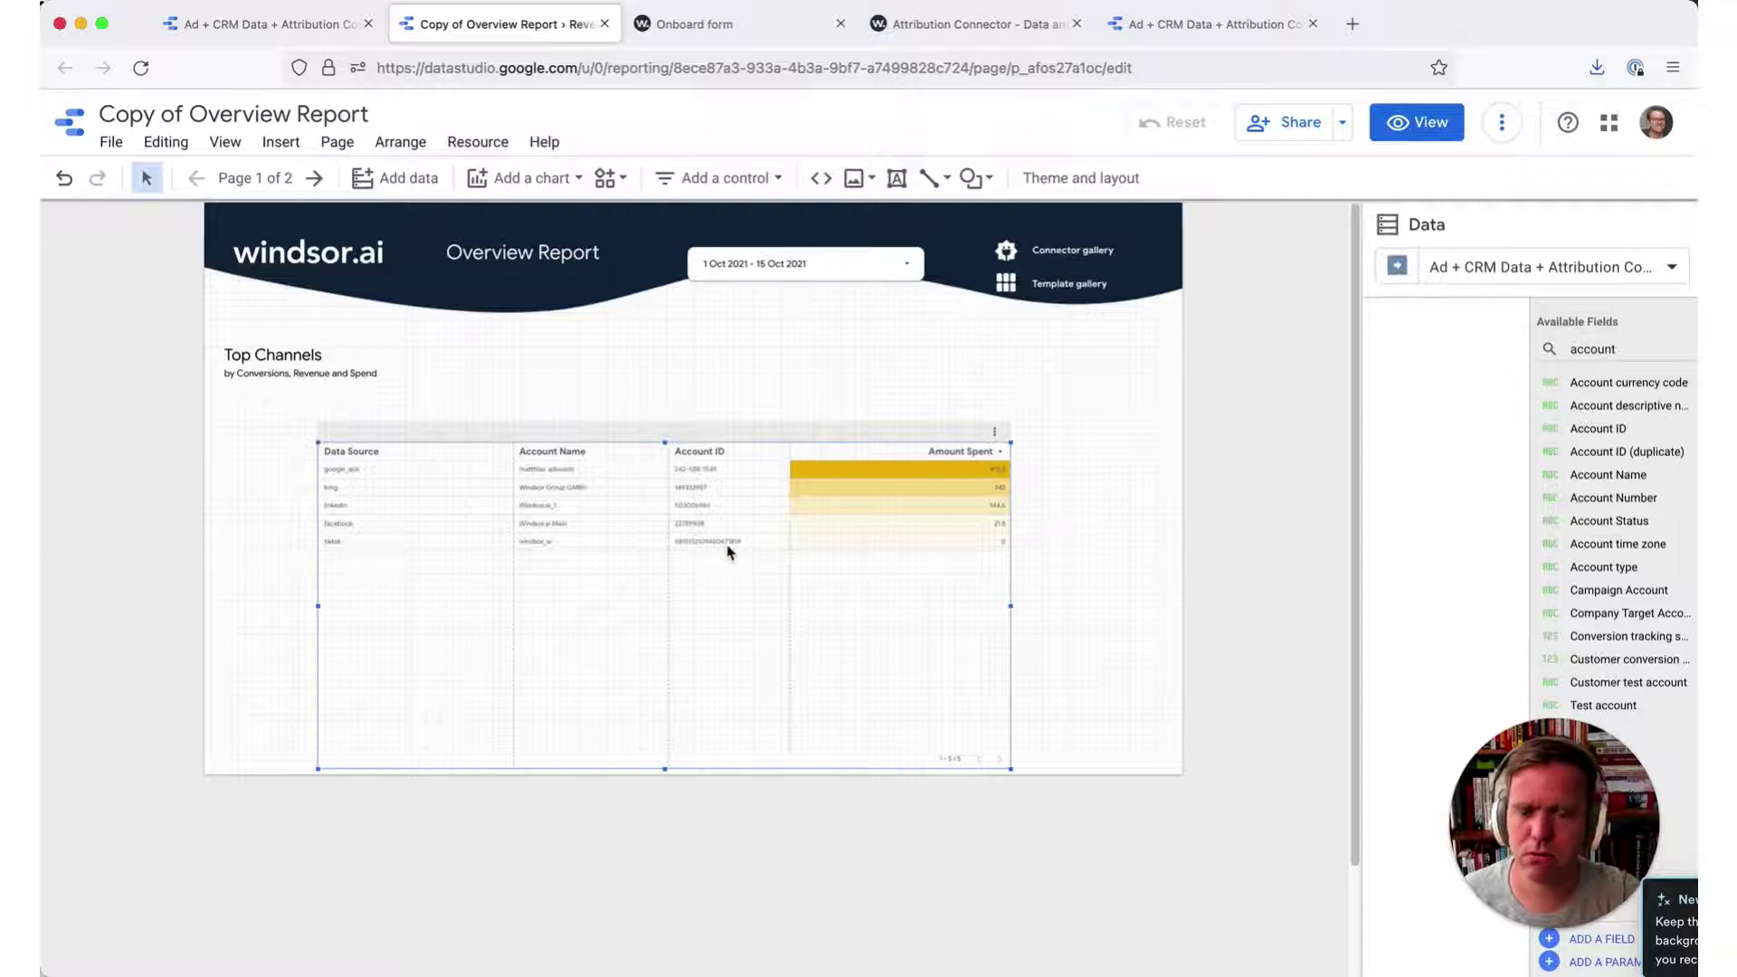
pyautogui.click(521, 568)
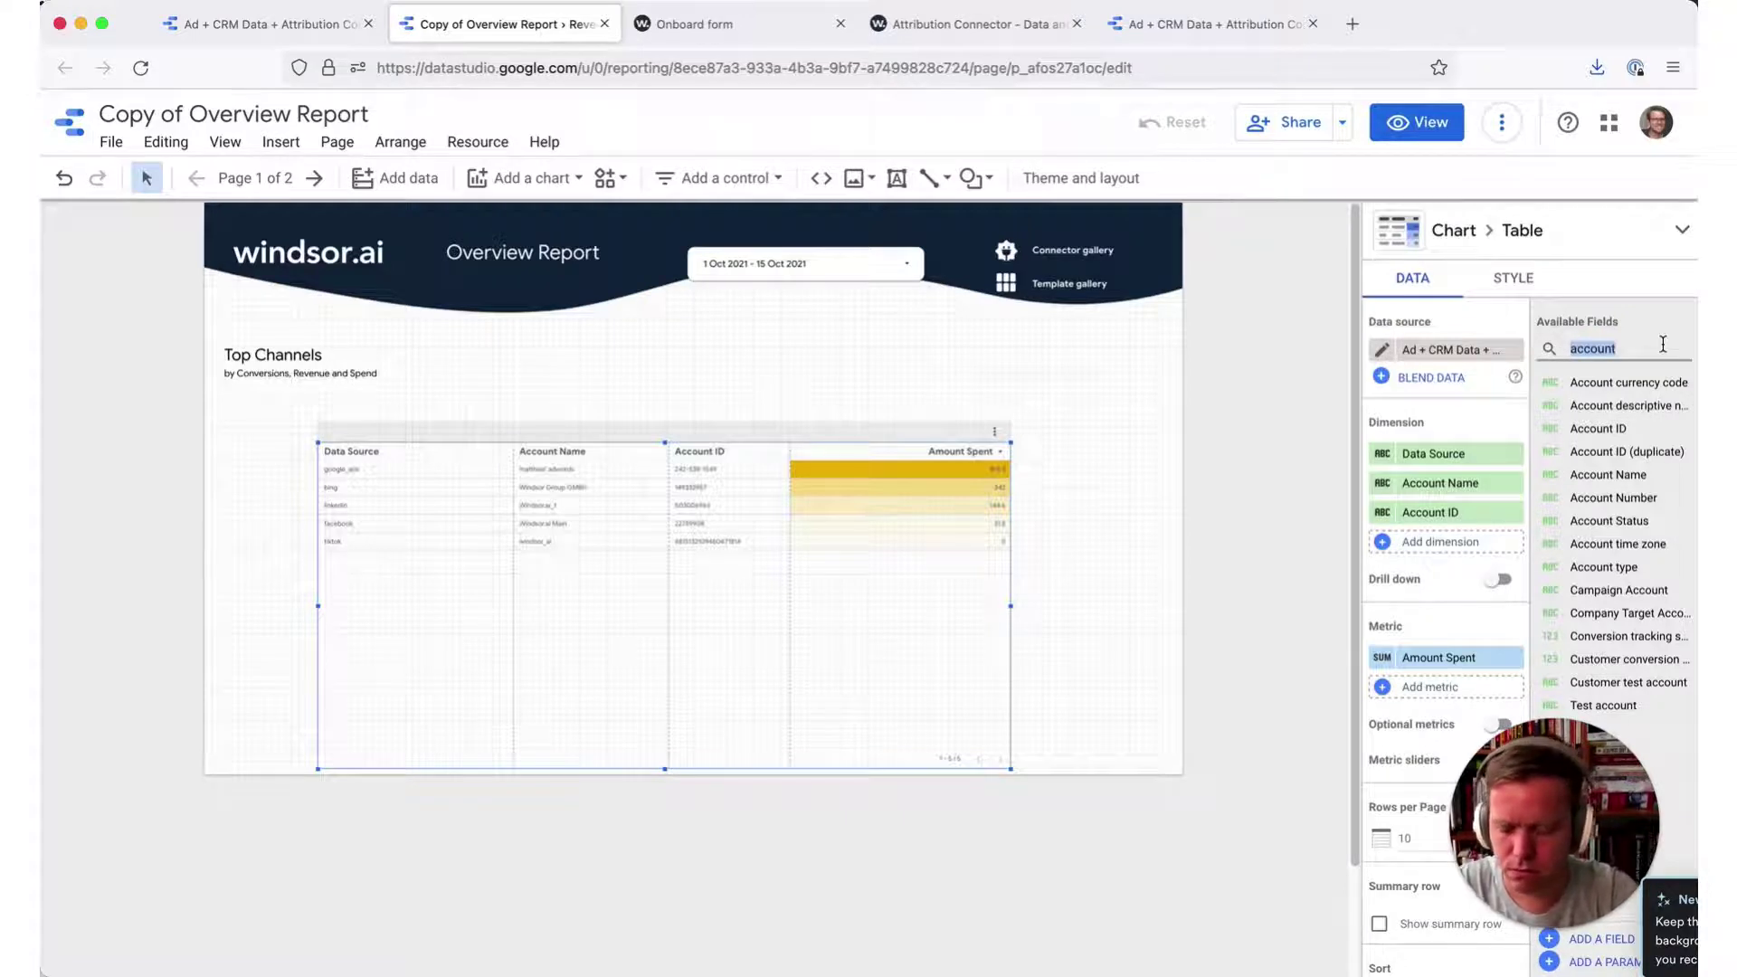
pyautogui.write('ytics')
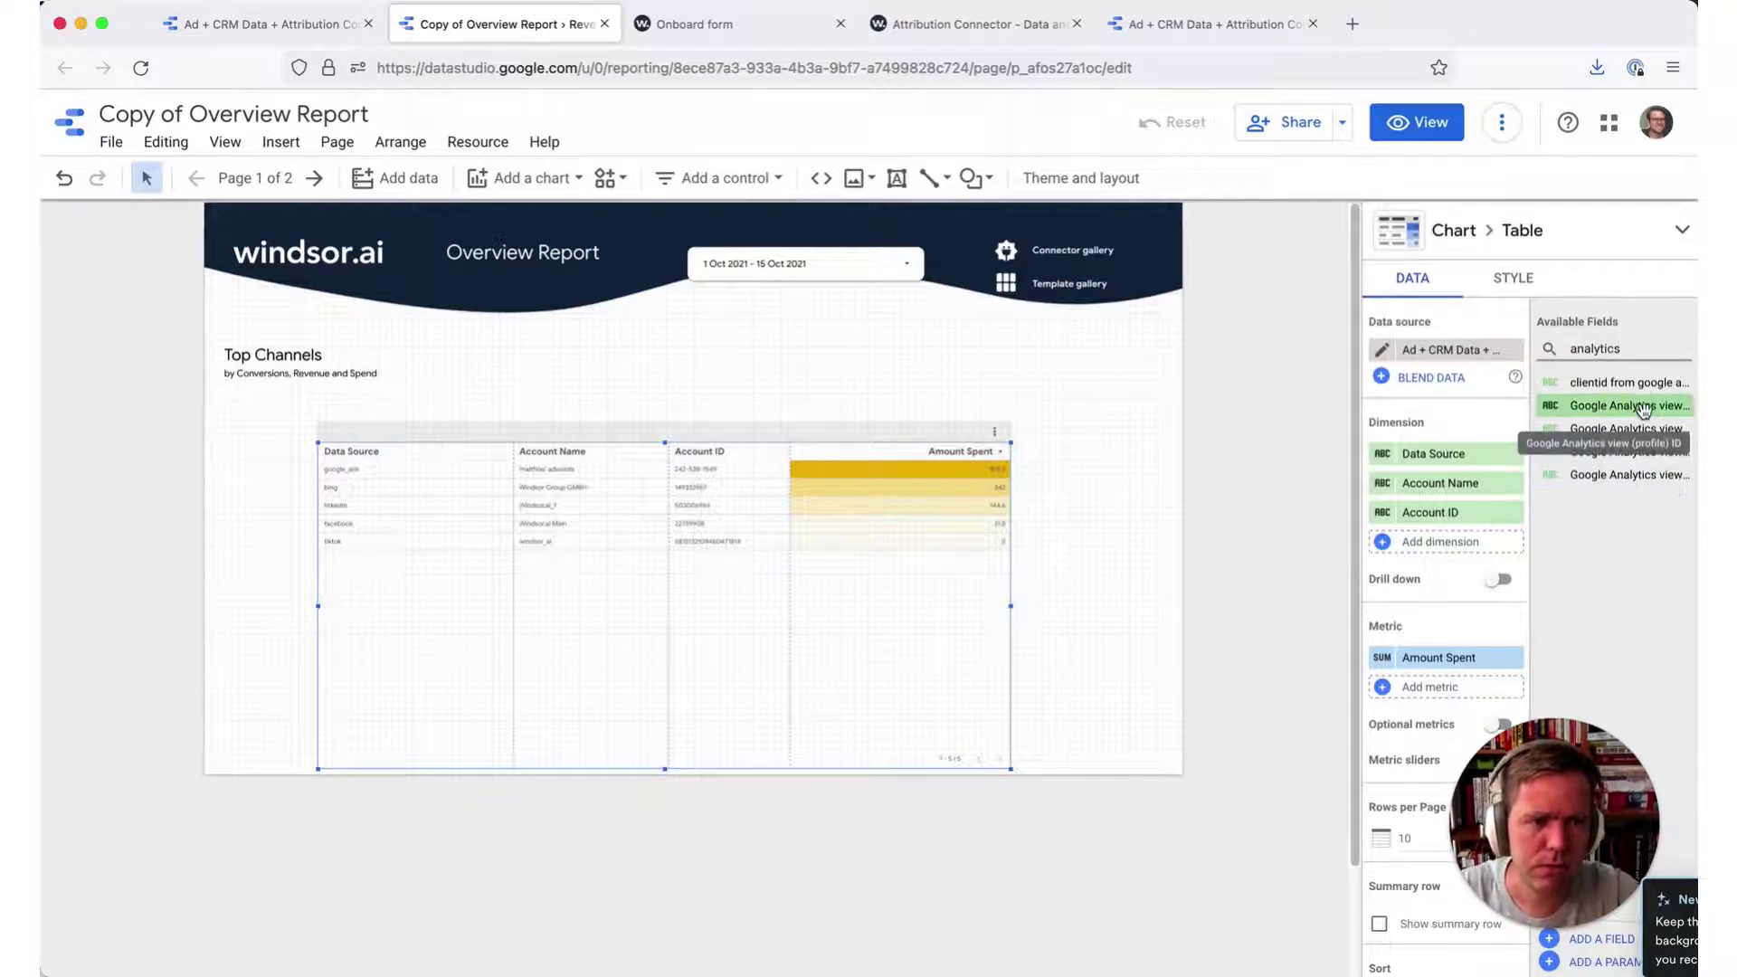
pyautogui.moveTo(1644, 409); pyautogui.dragTo(1466, 542)
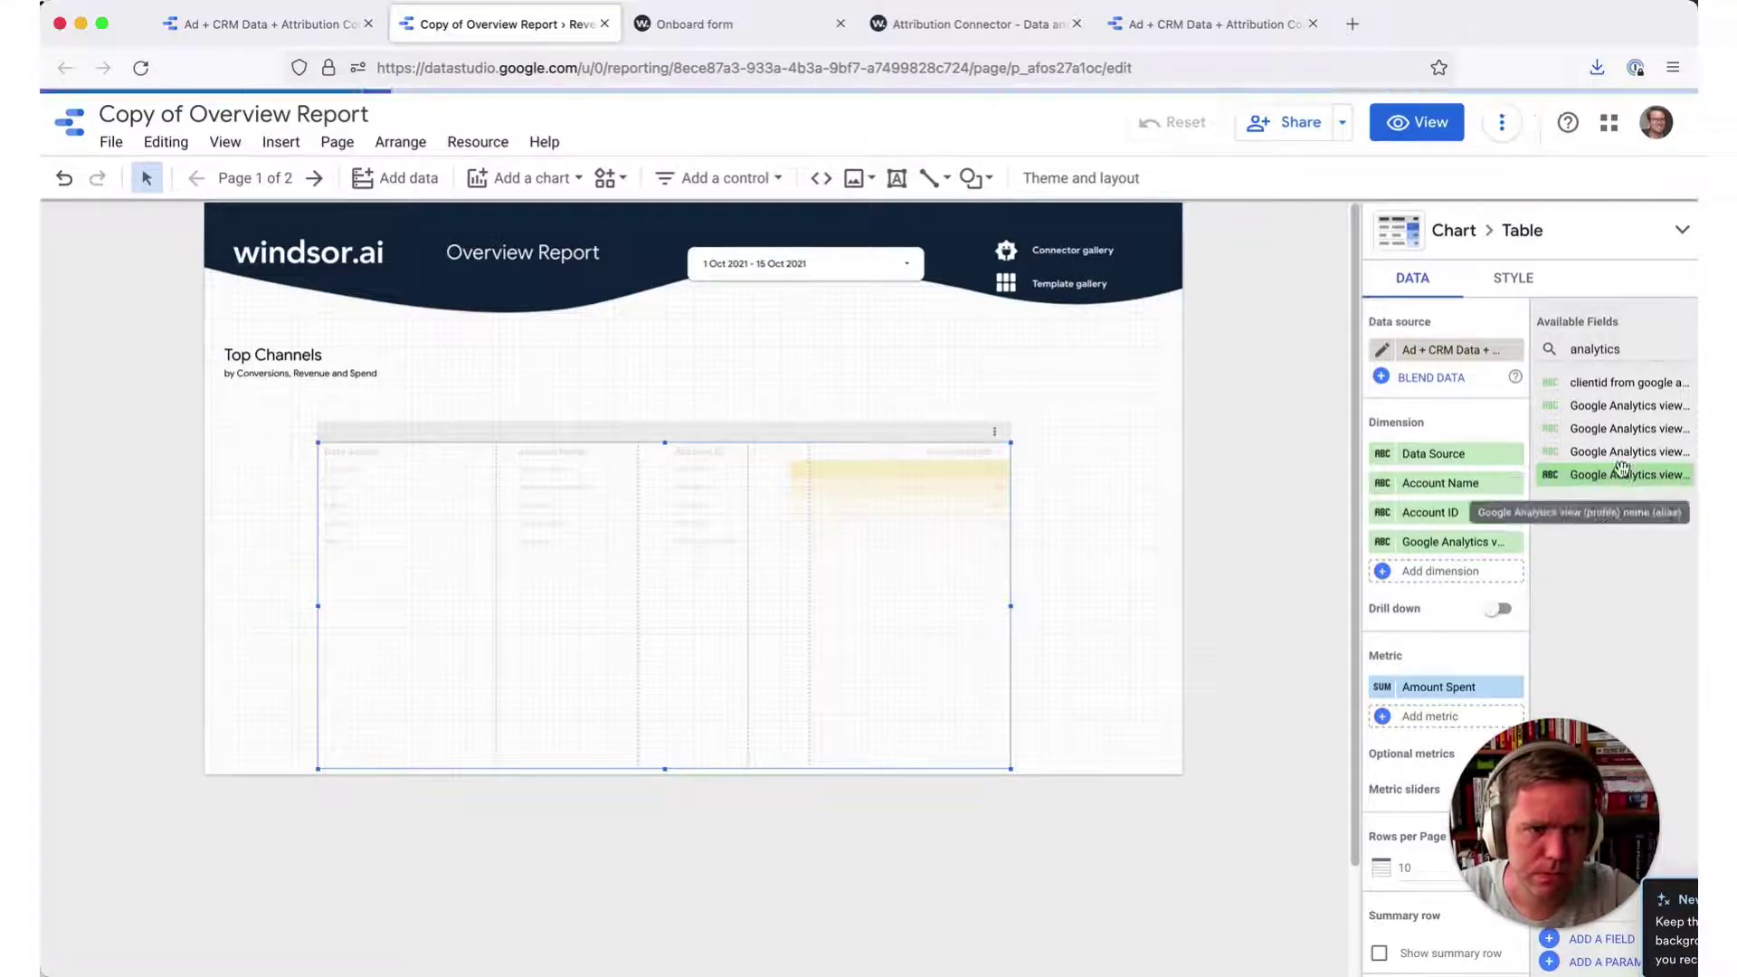
pyautogui.moveTo(1622, 457); pyautogui.dragTo(1480, 541)
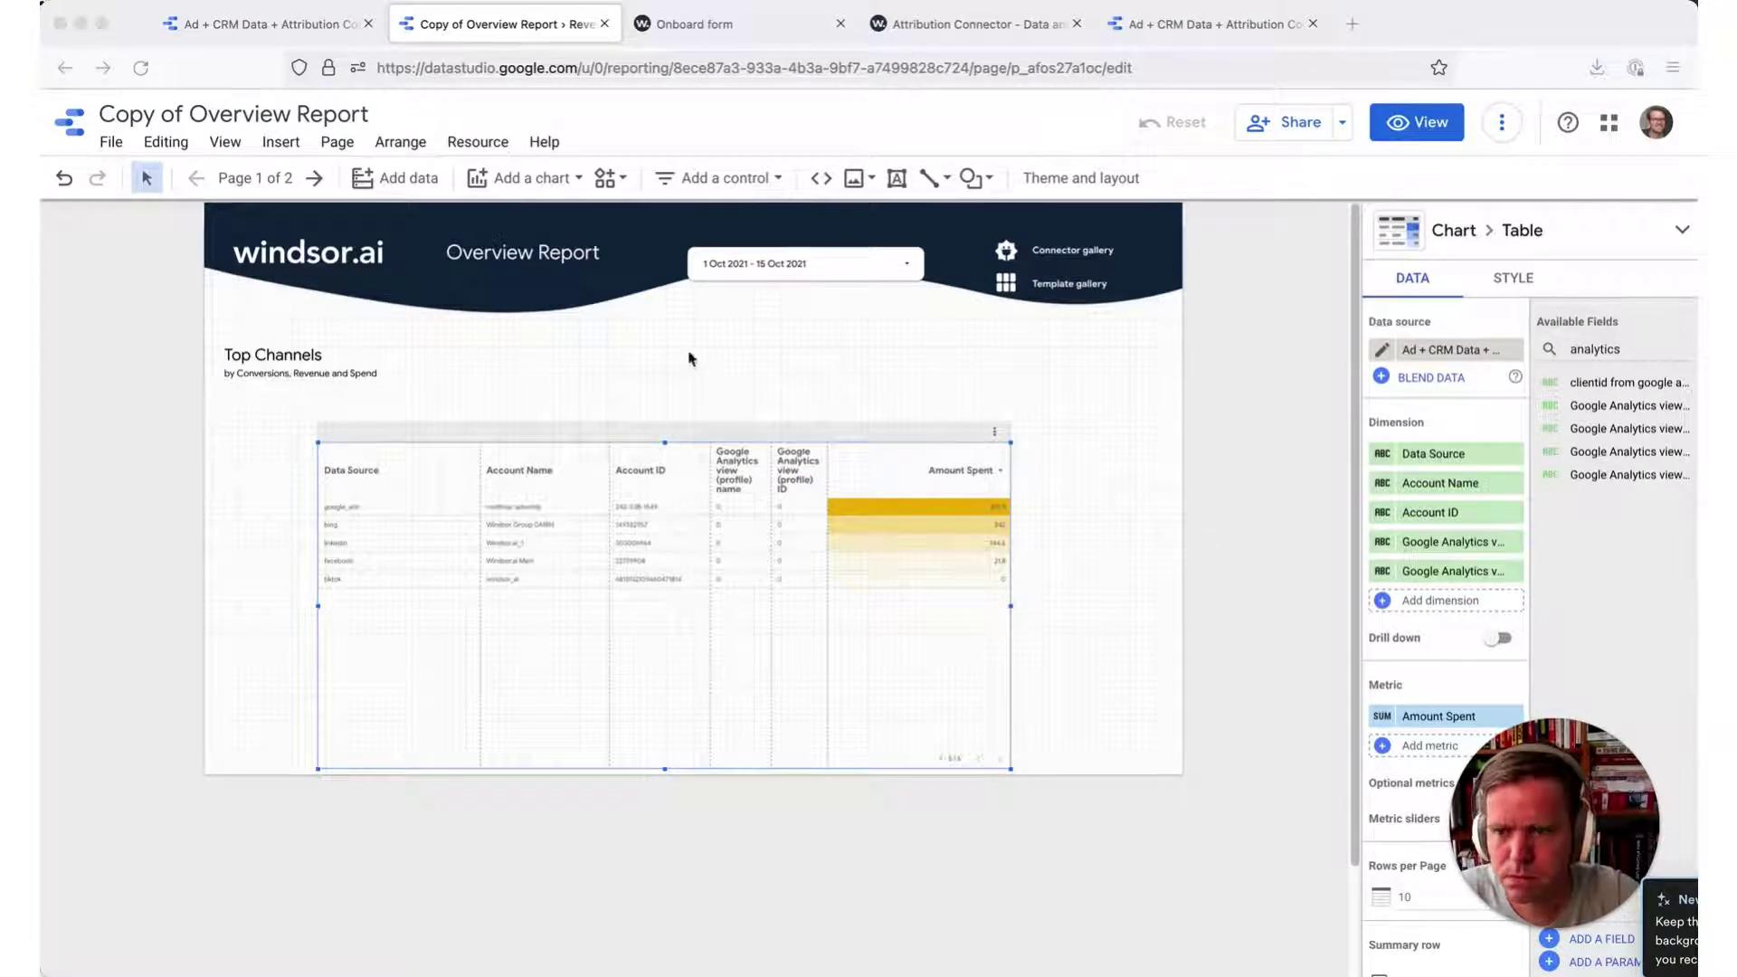
# - Search 'sessions' and add Sessions as the table's second metric
pyautogui.click(1640, 352)
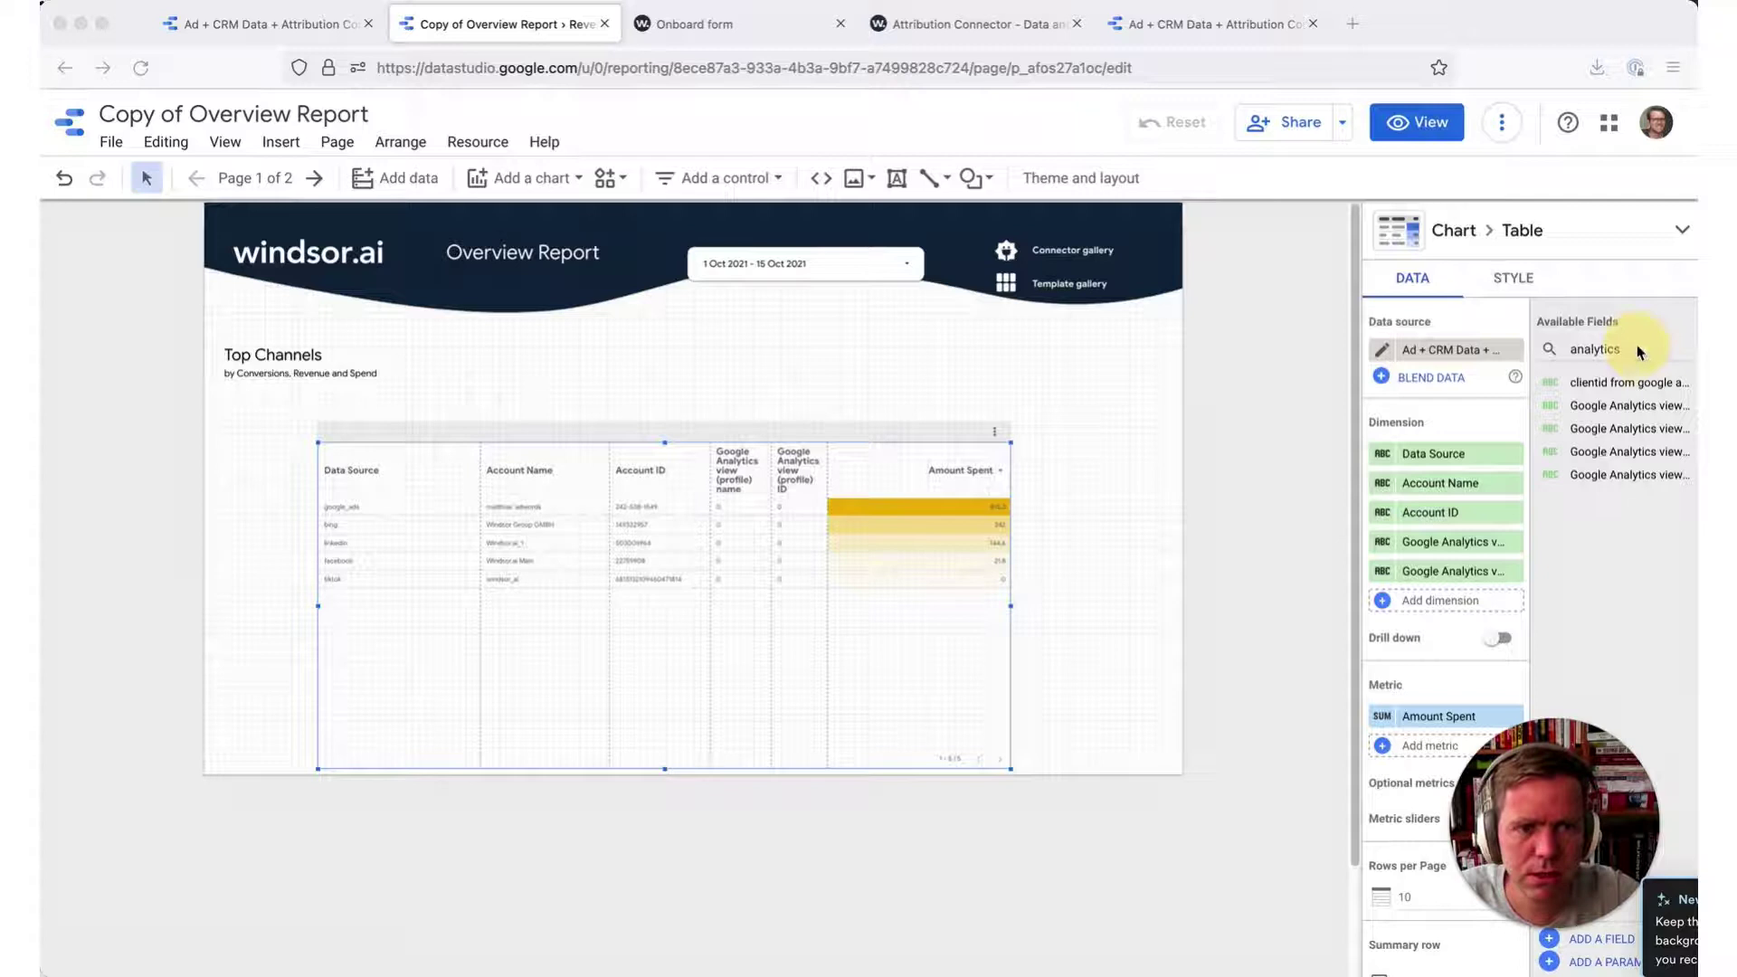
pyautogui.doubleClick(1634, 347)
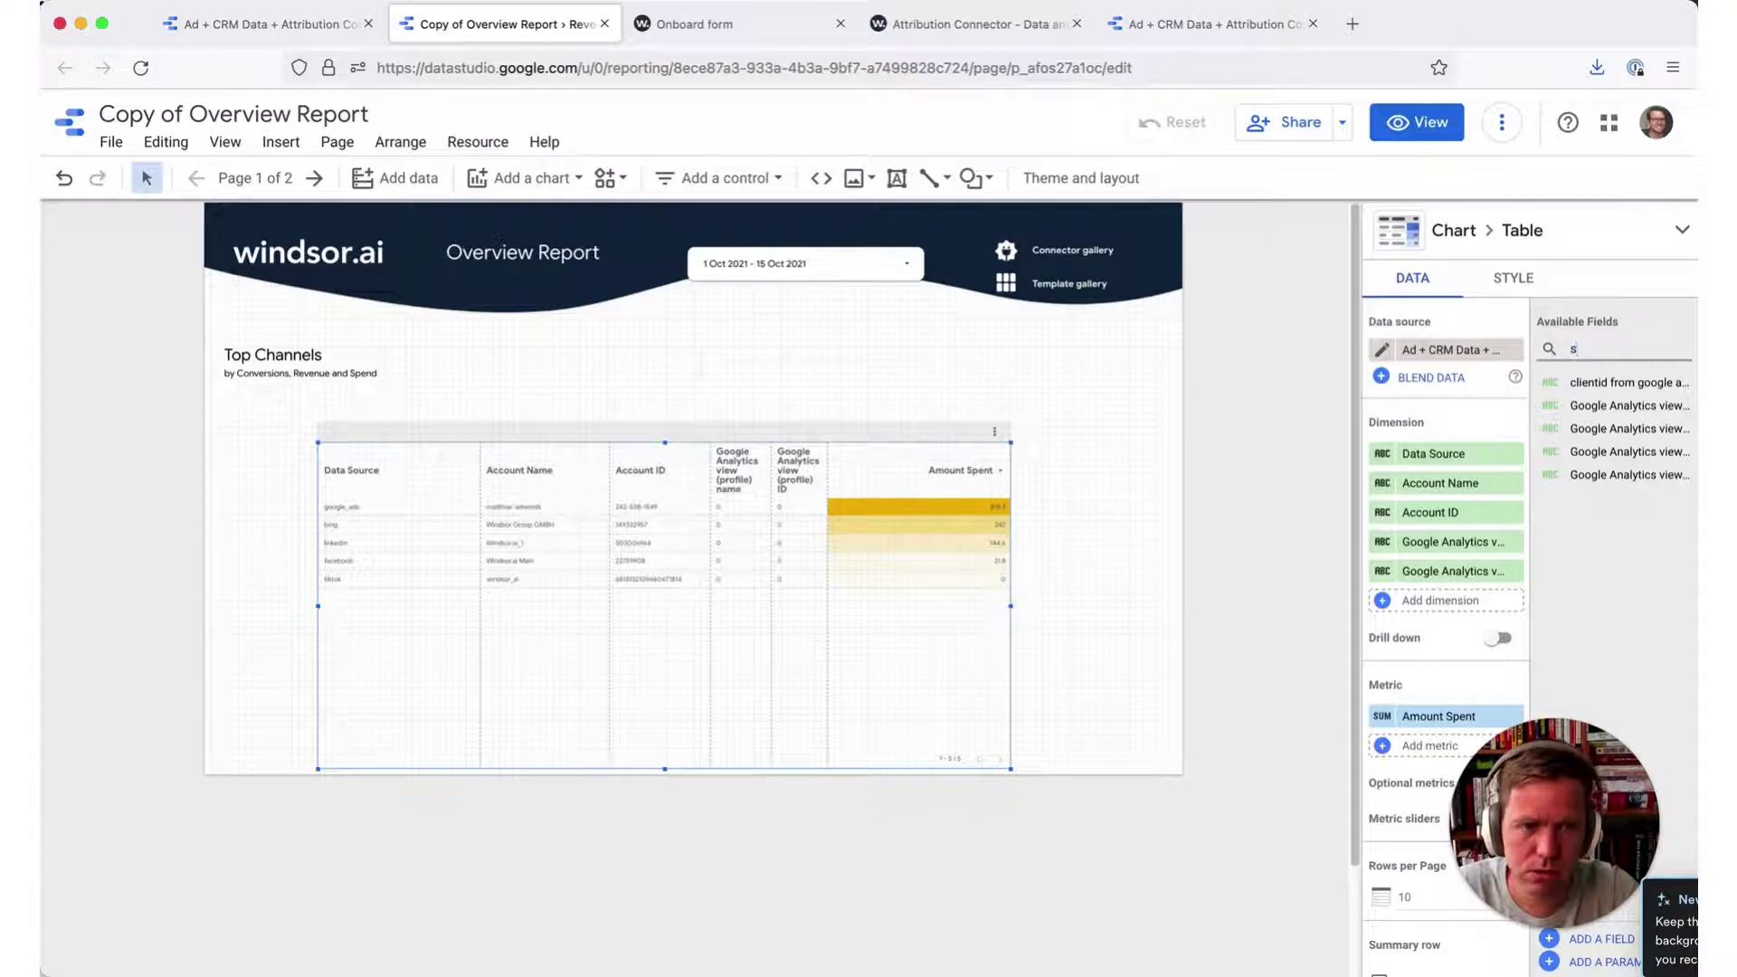
pyautogui.write('sessions')
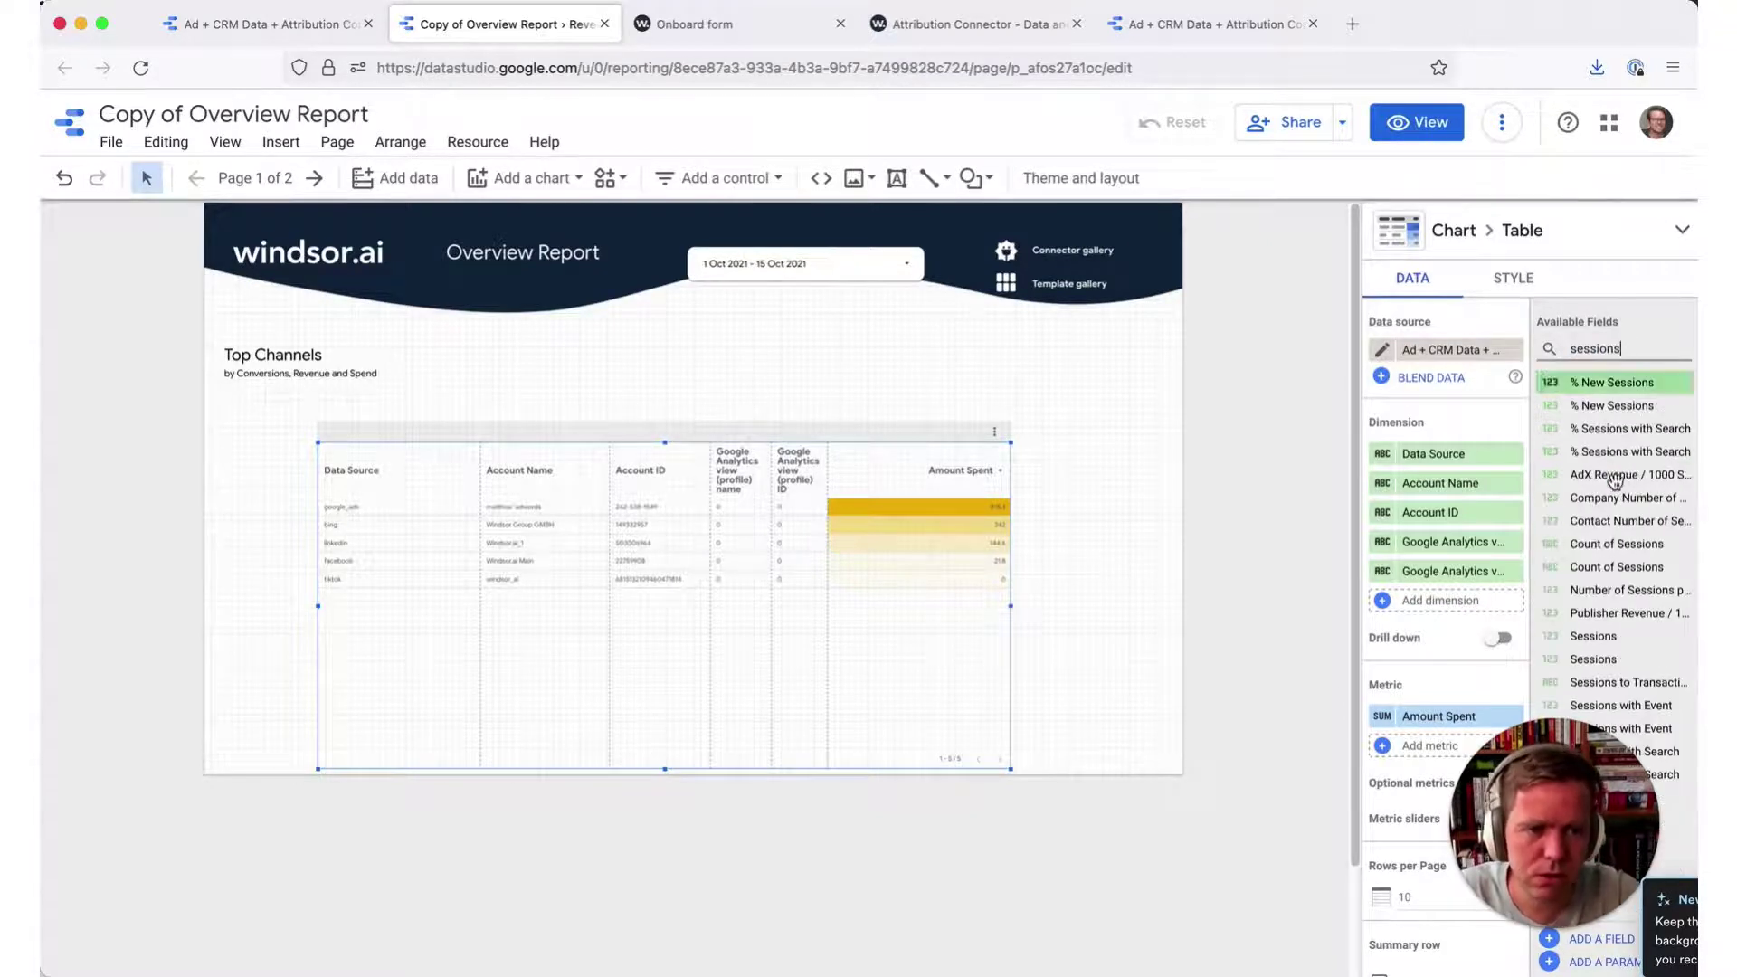
pyautogui.moveTo(1601, 637); pyautogui.dragTo(1419, 745)
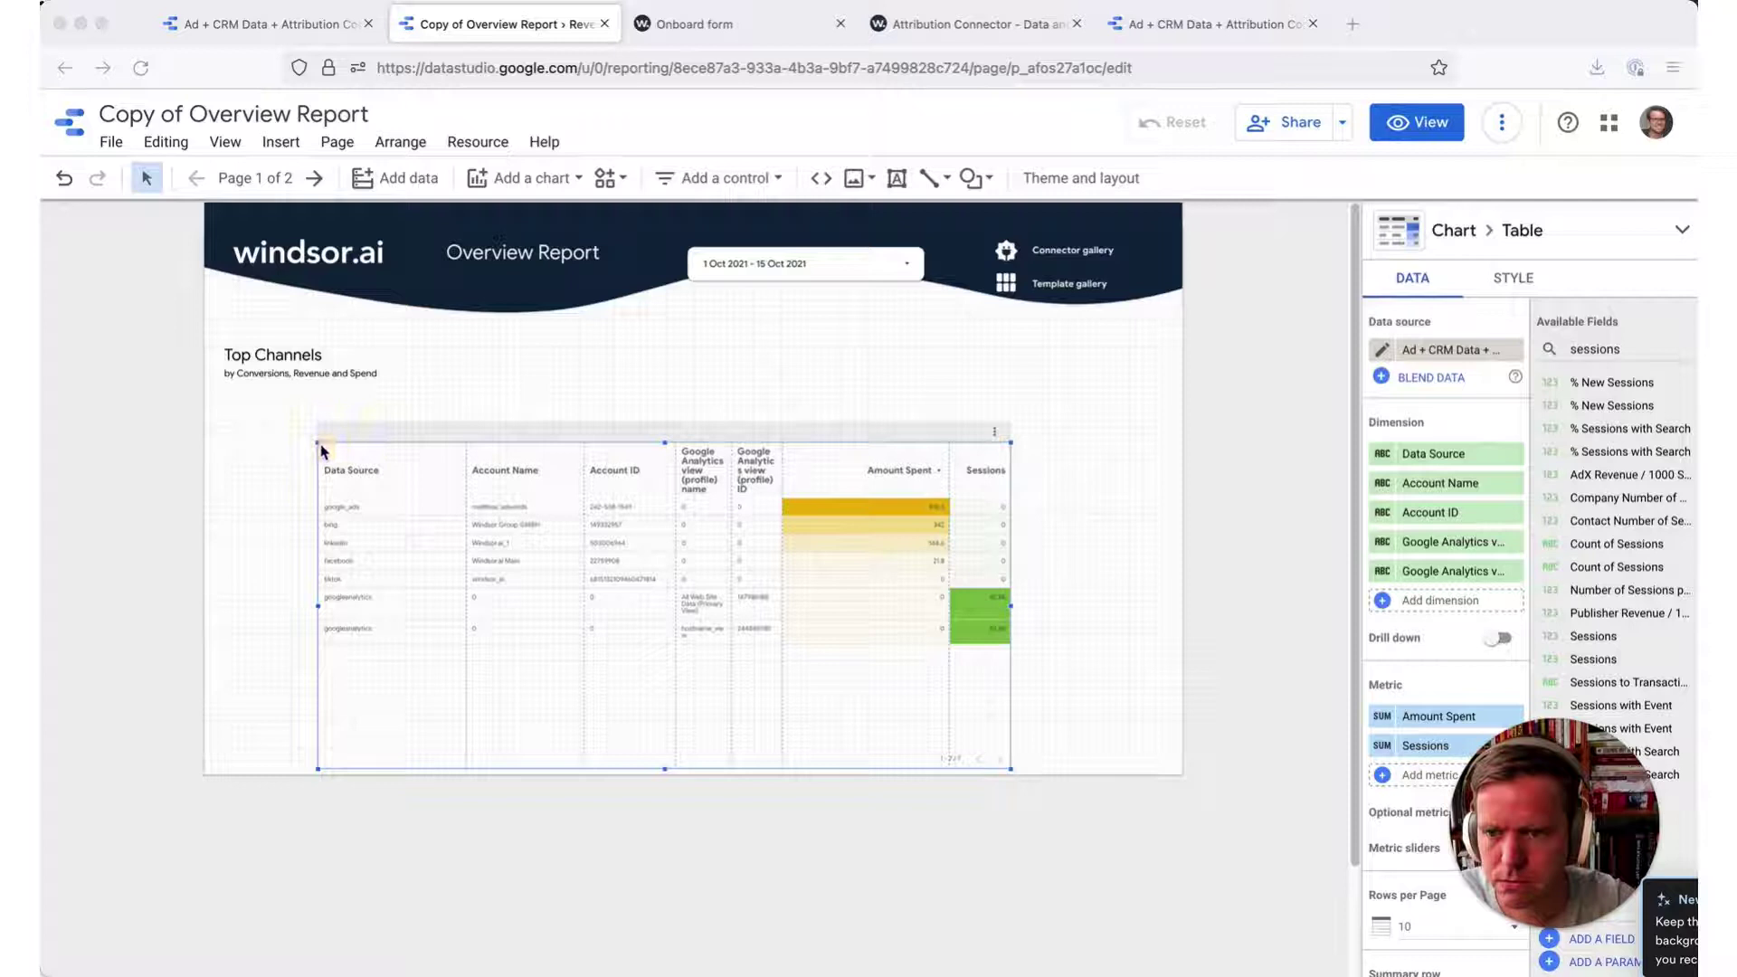
# - Stretch the table out to the left and right page edges, then deselect it
pyautogui.moveTo(316, 441); pyautogui.dragTo(229, 406)
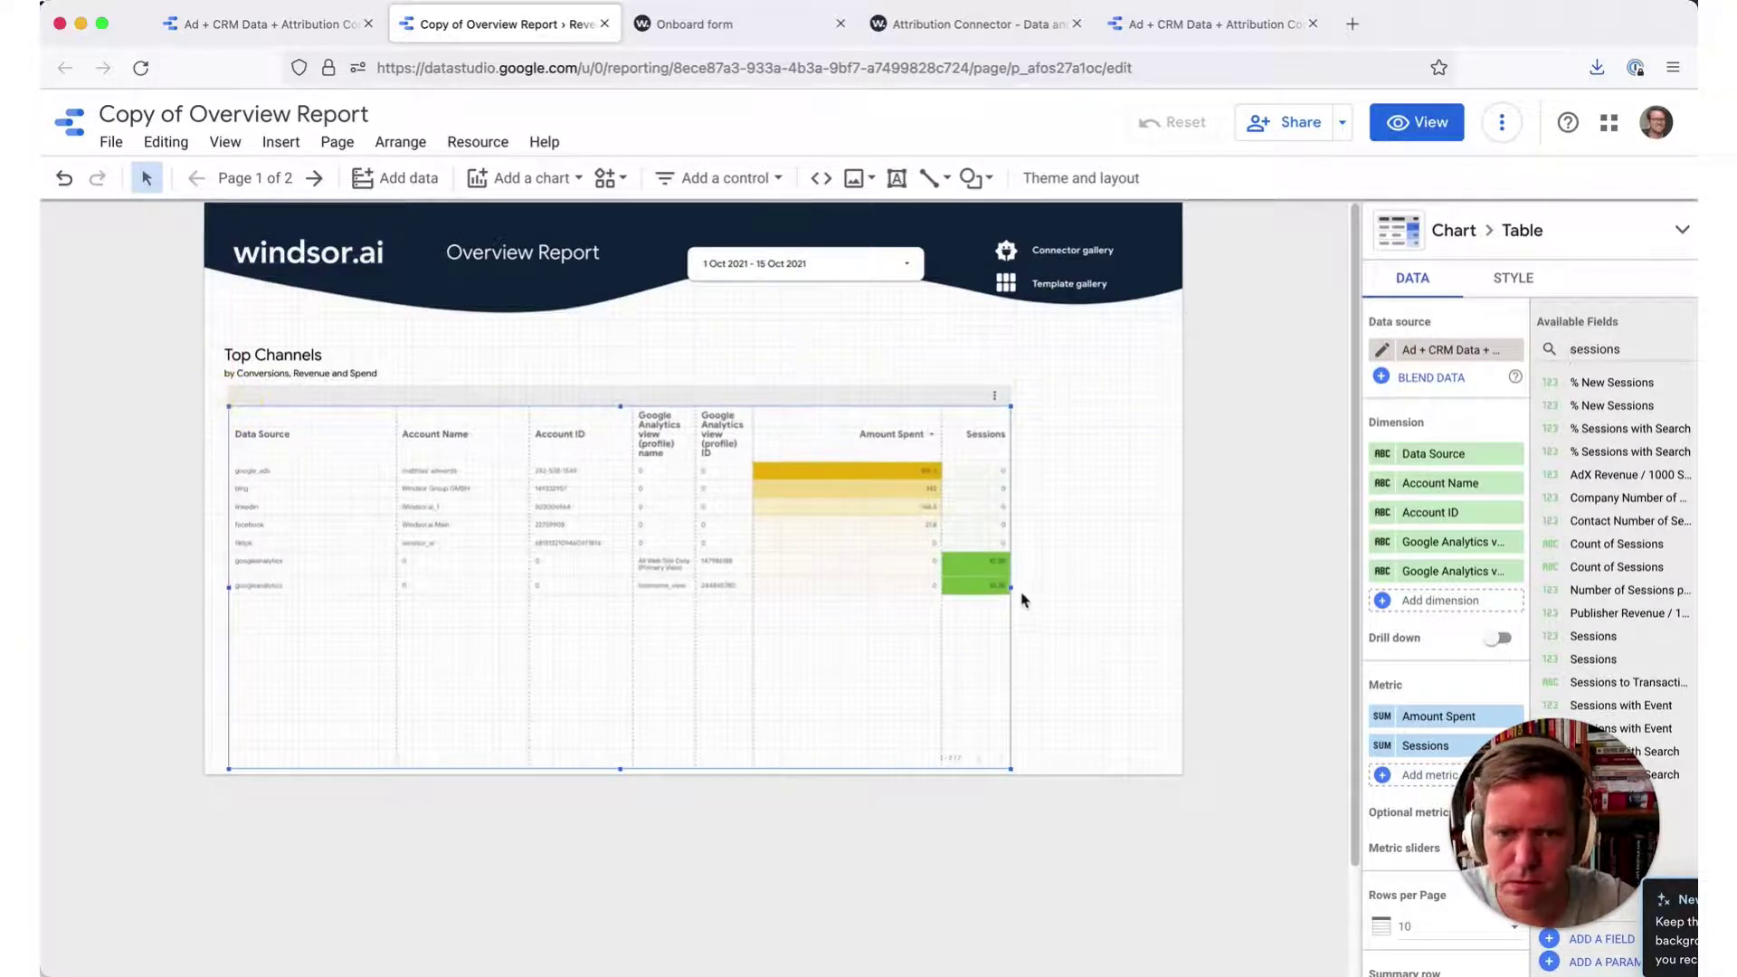
pyautogui.moveTo(1012, 589); pyautogui.dragTo(1177, 609)
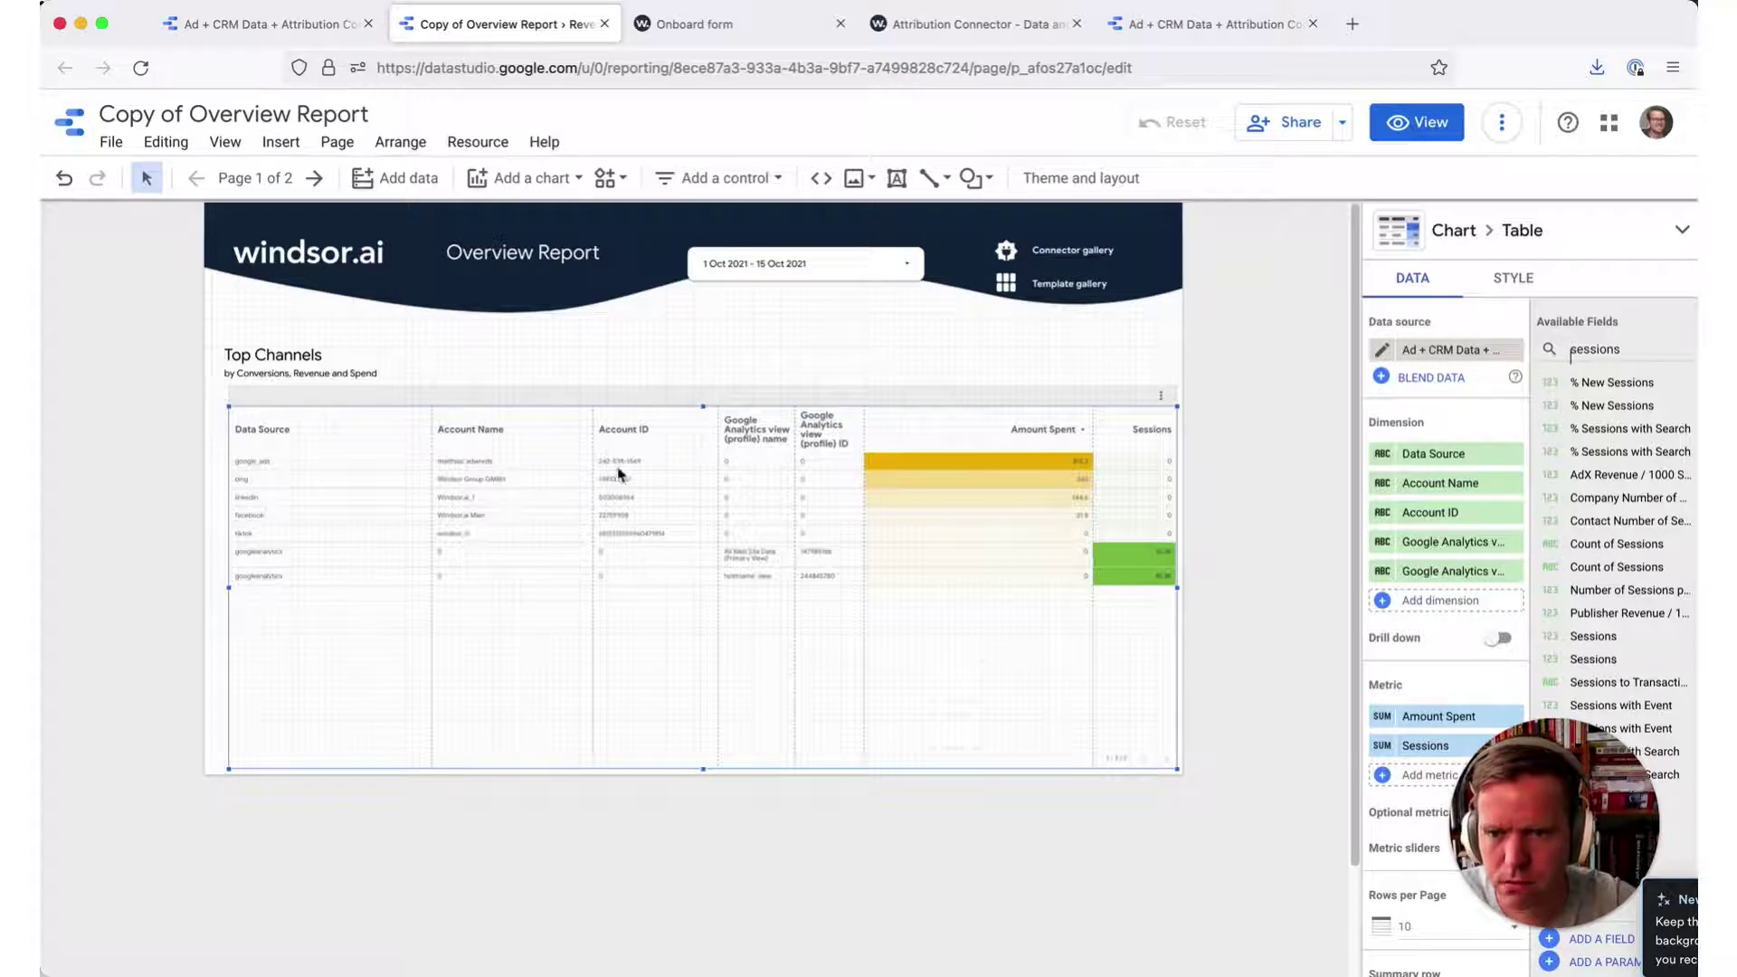
pyautogui.click(463, 889)
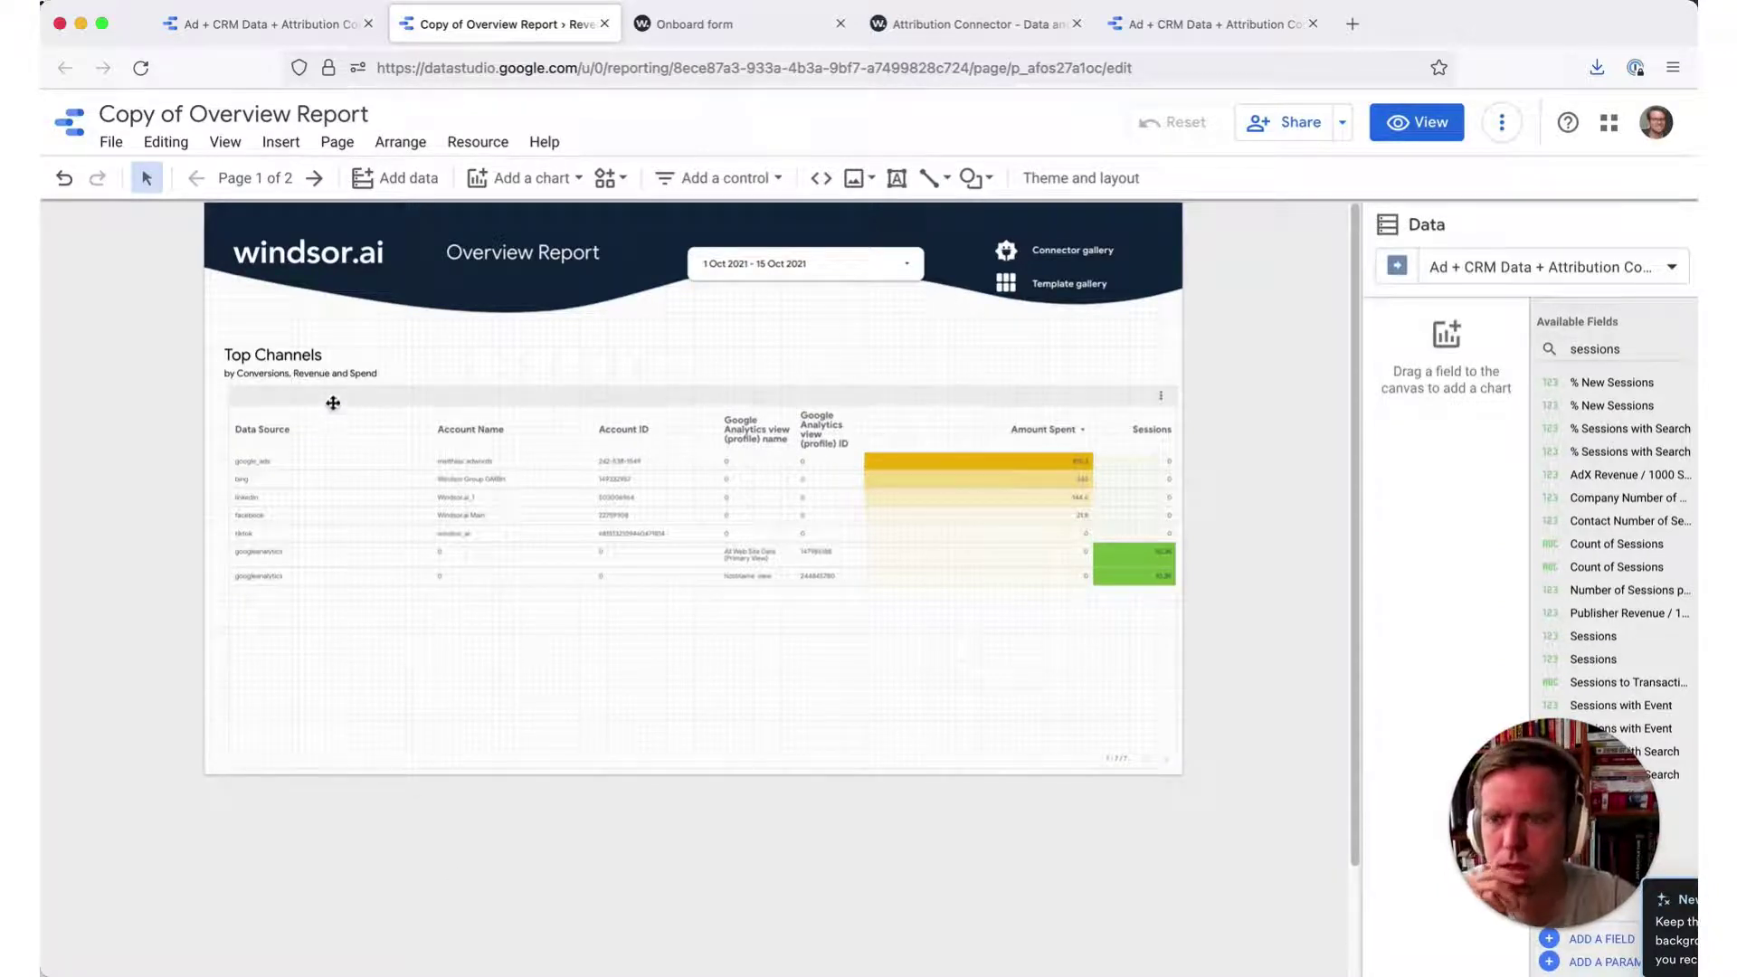
# - Open Report Settings and begin creating a new report-wide filter
pyautogui.click(110, 145)
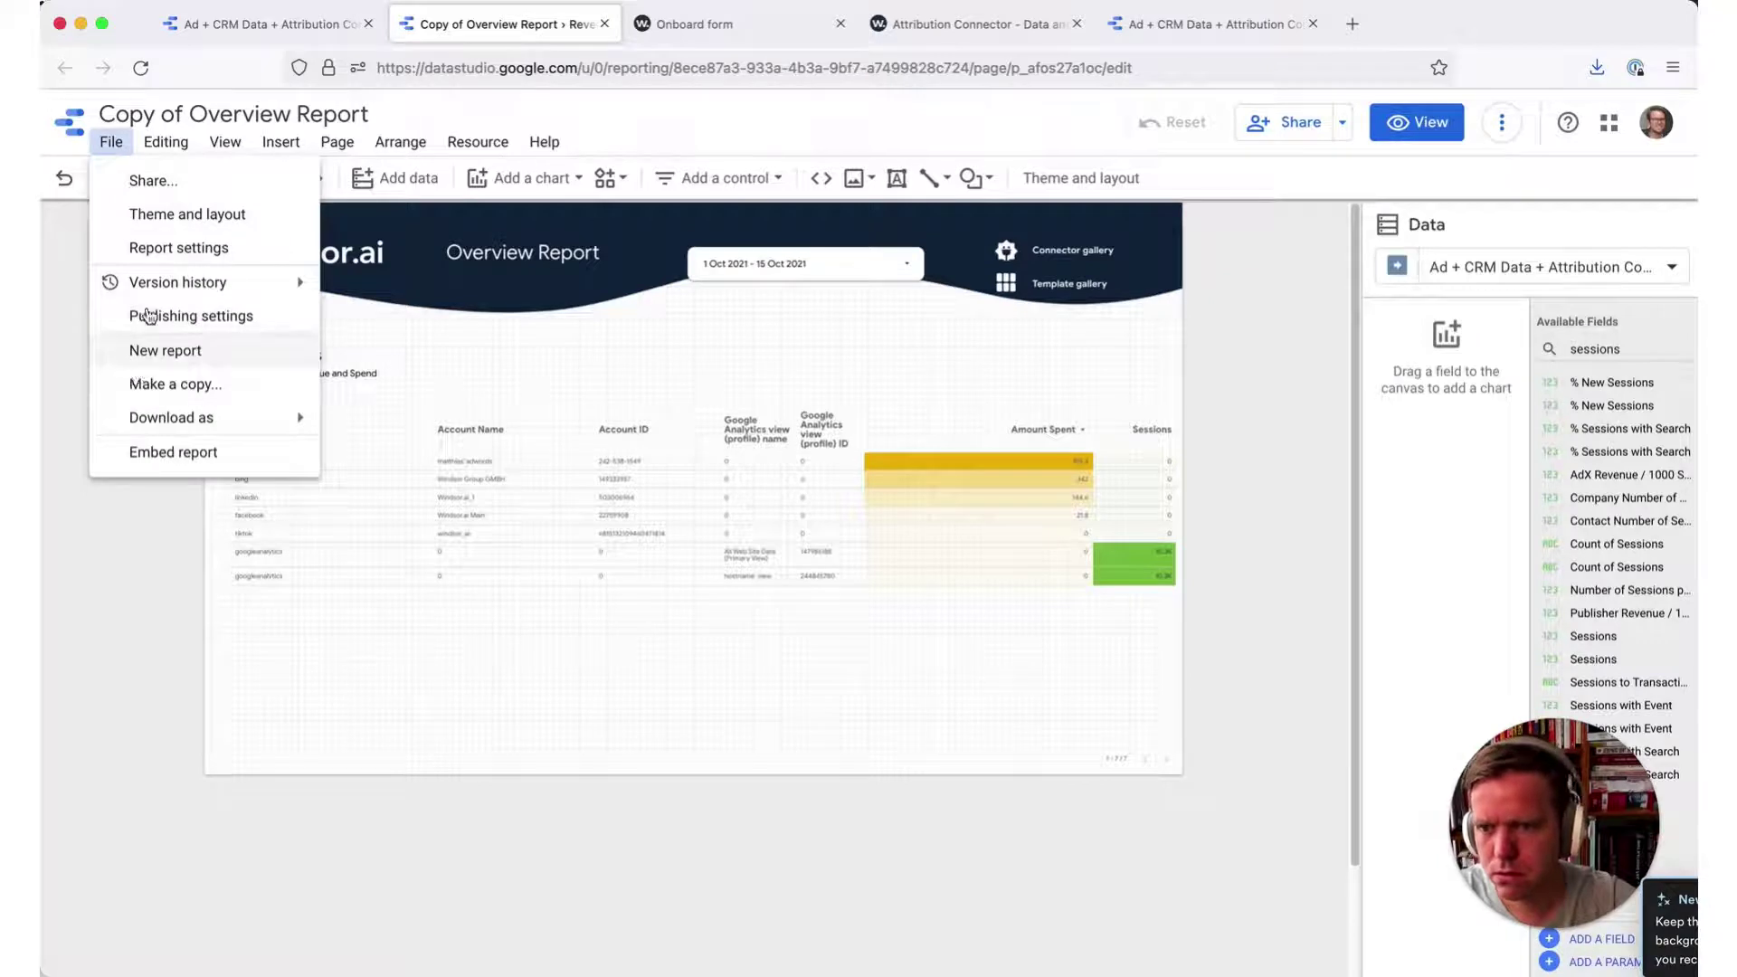
pyautogui.click(149, 247)
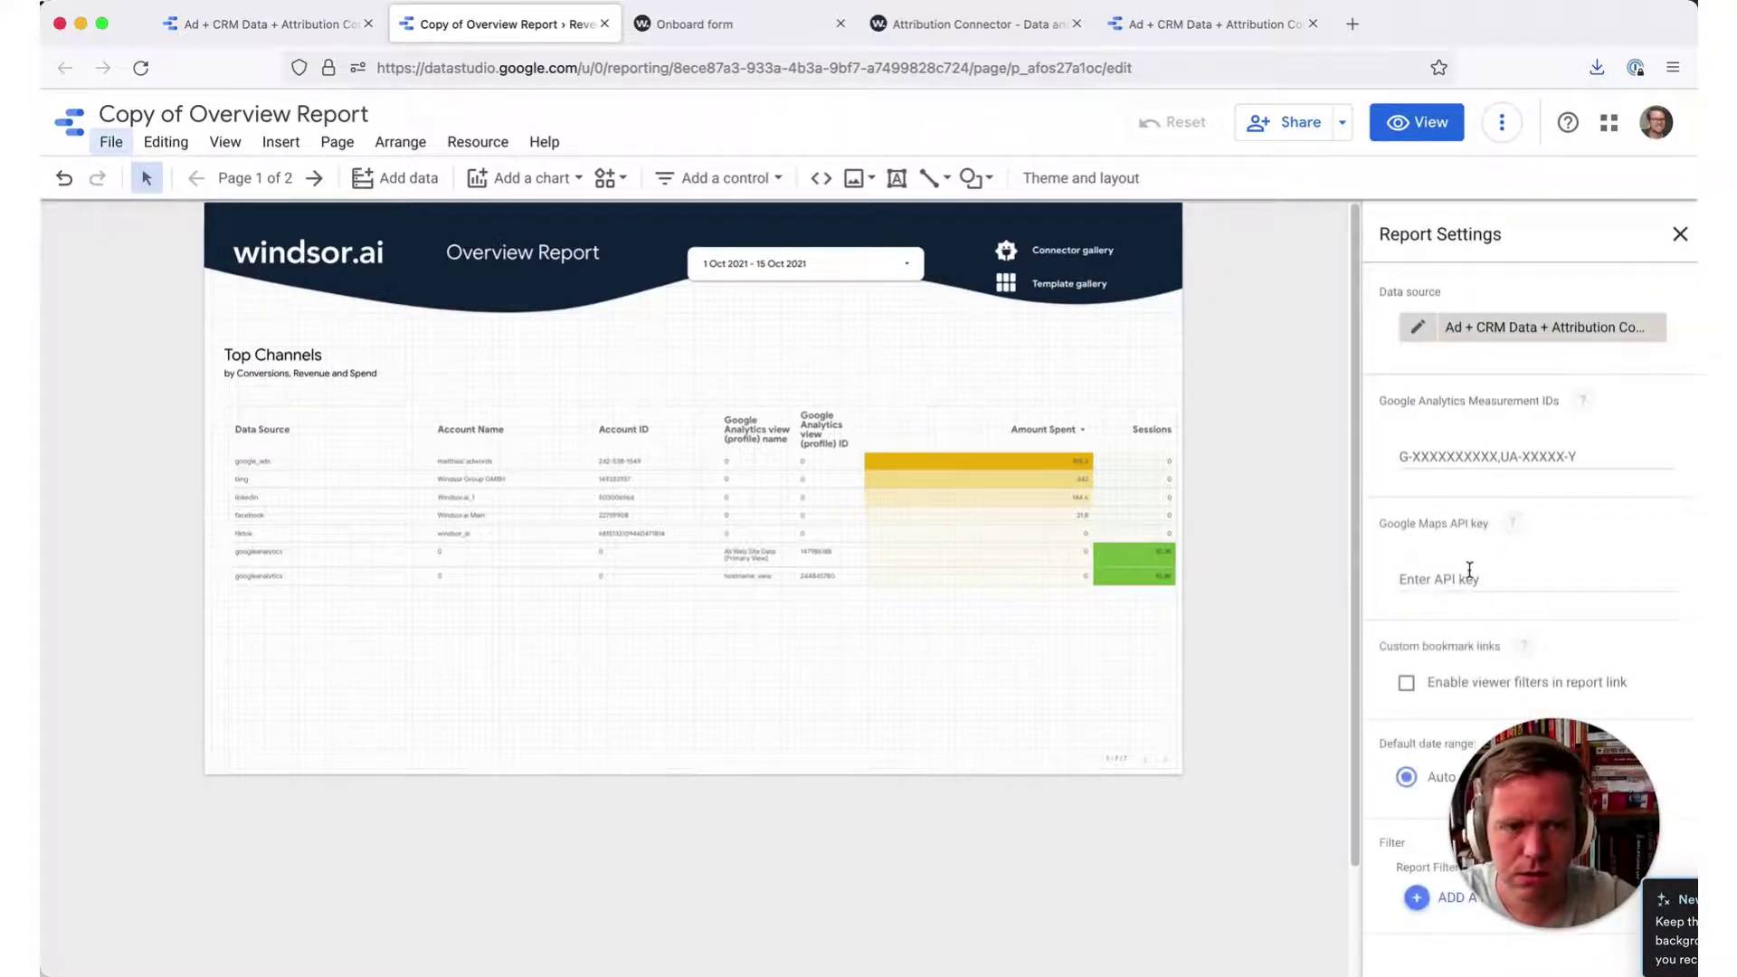
pyautogui.click(1417, 899)
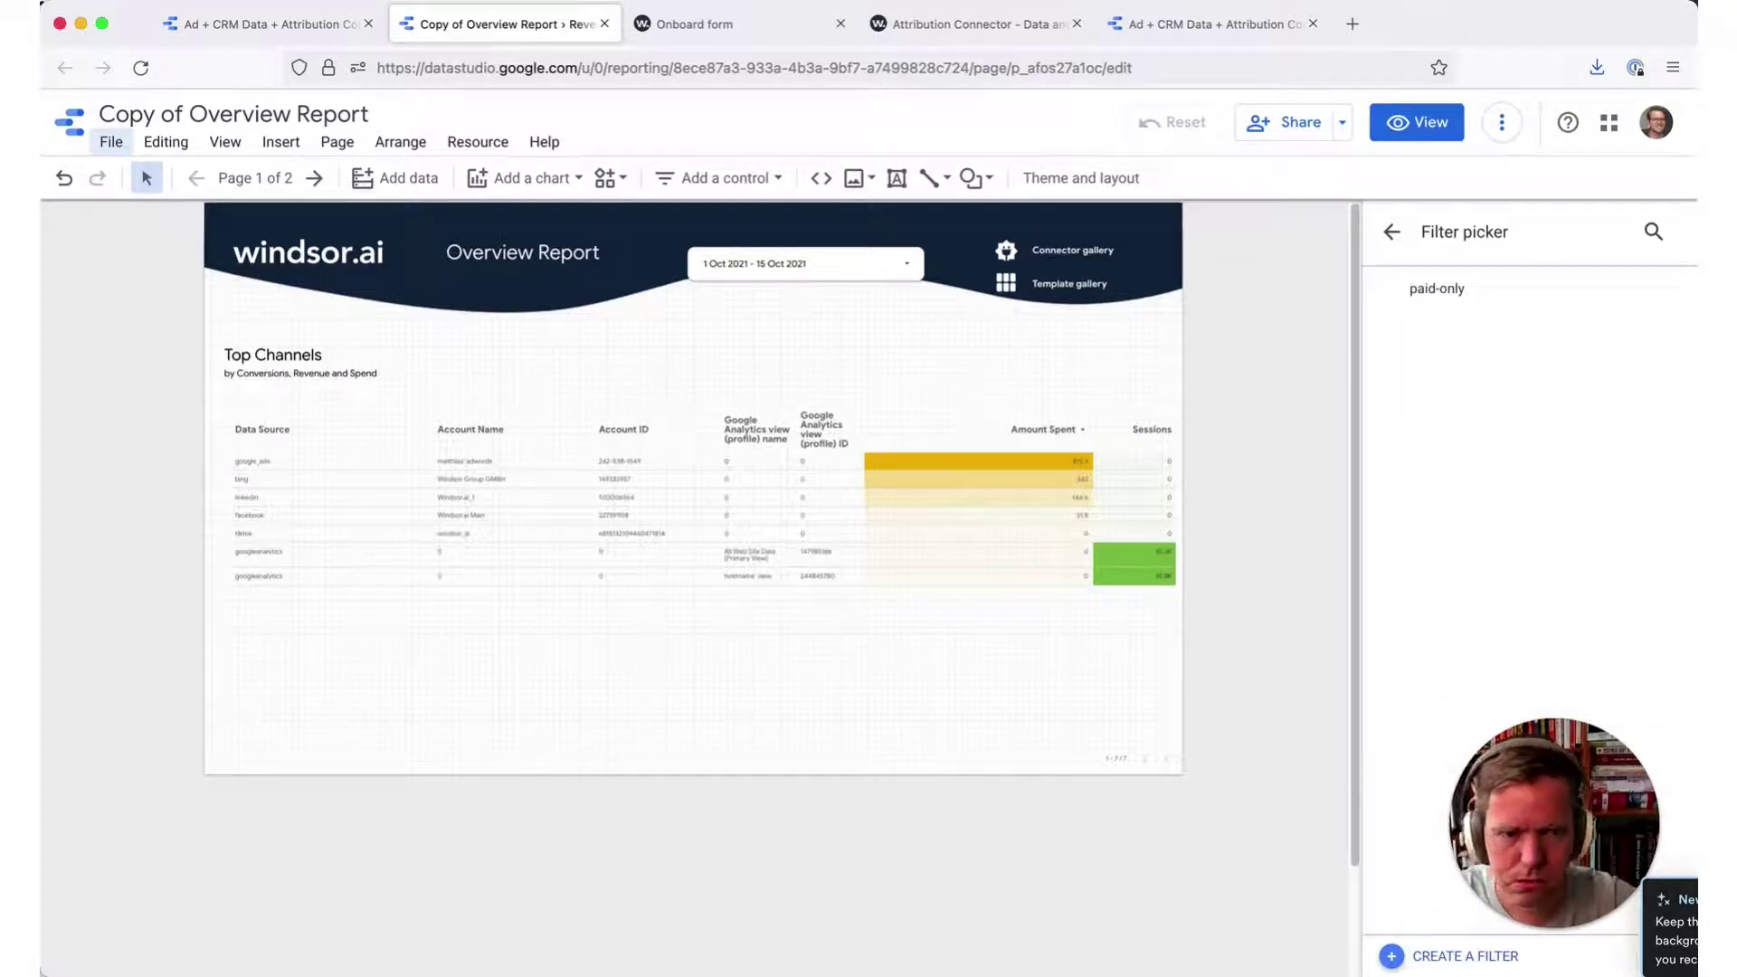
pyautogui.click(1395, 959)
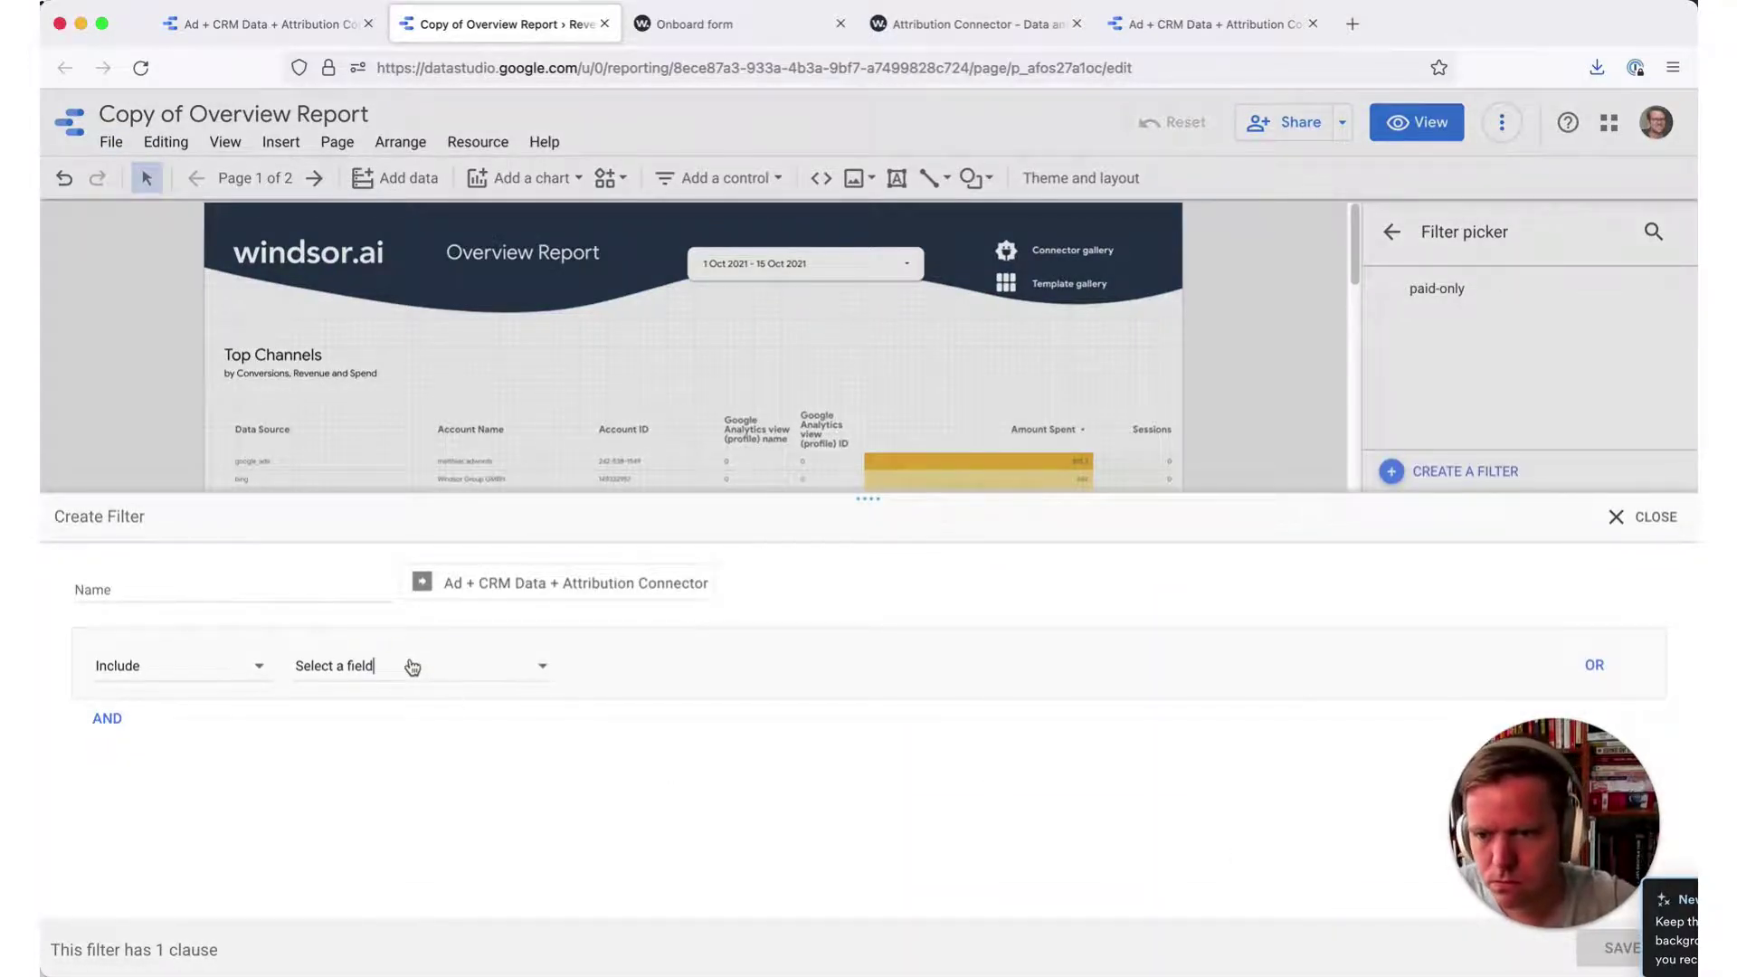
# - Set the filter clause to Account ID Equal to the ad account number and save it
pyautogui.click(412, 667)
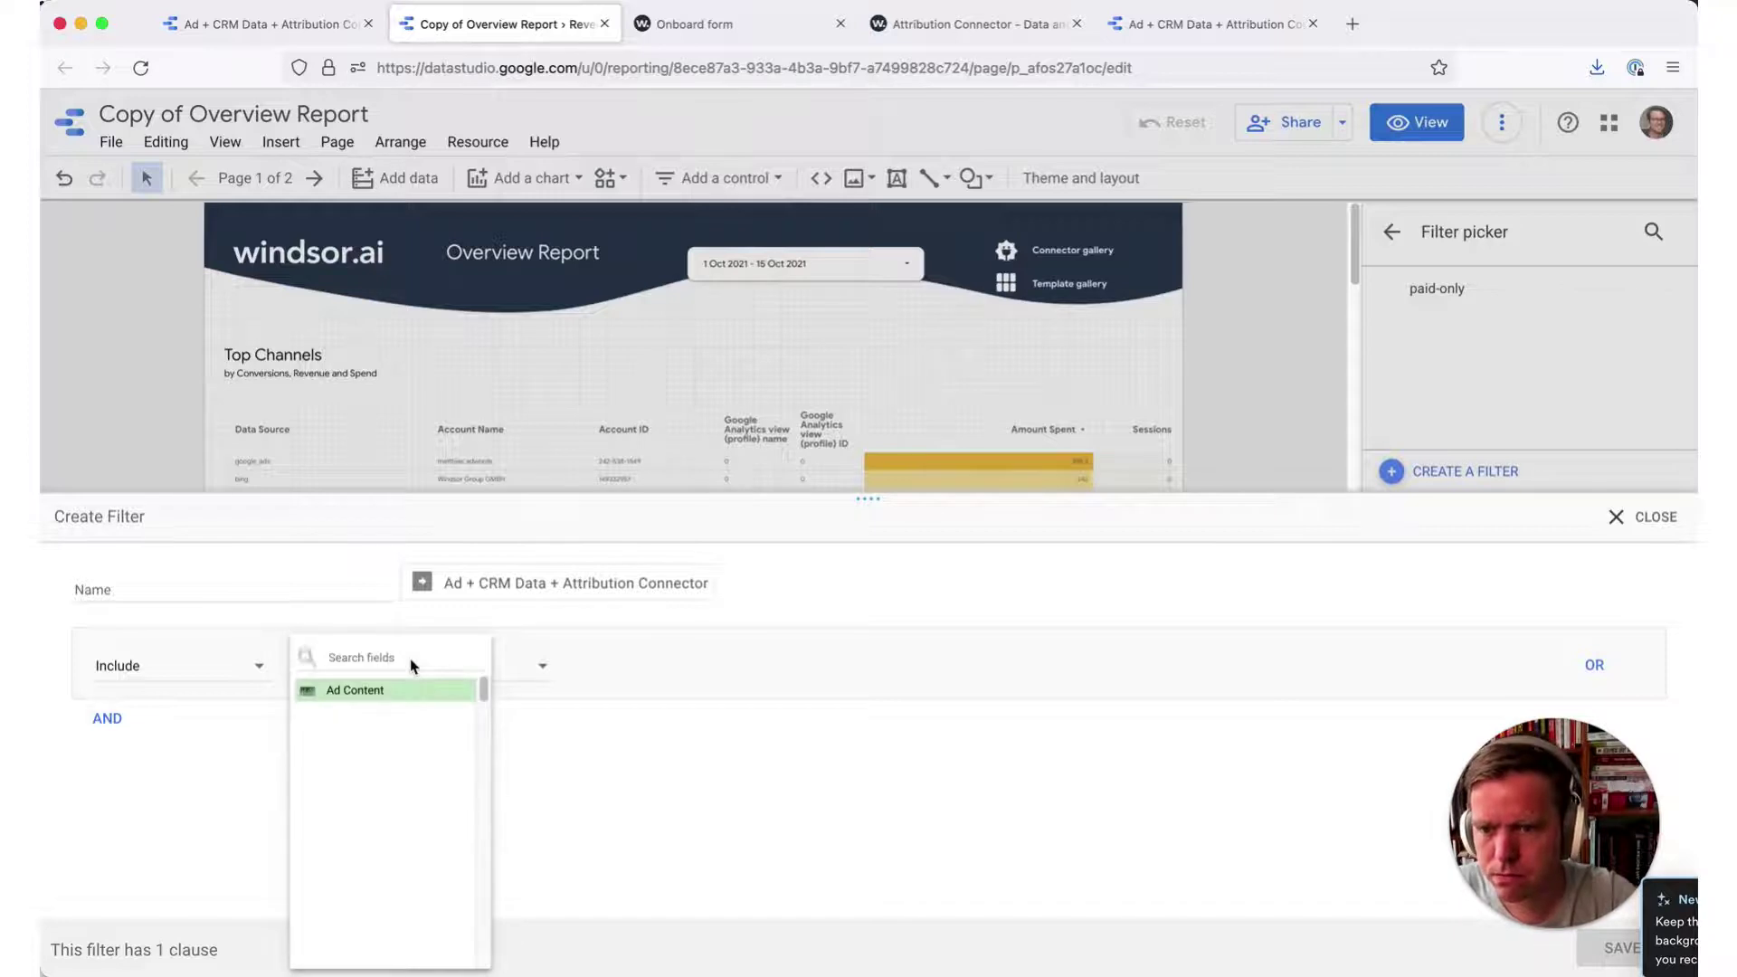
pyautogui.write('account')
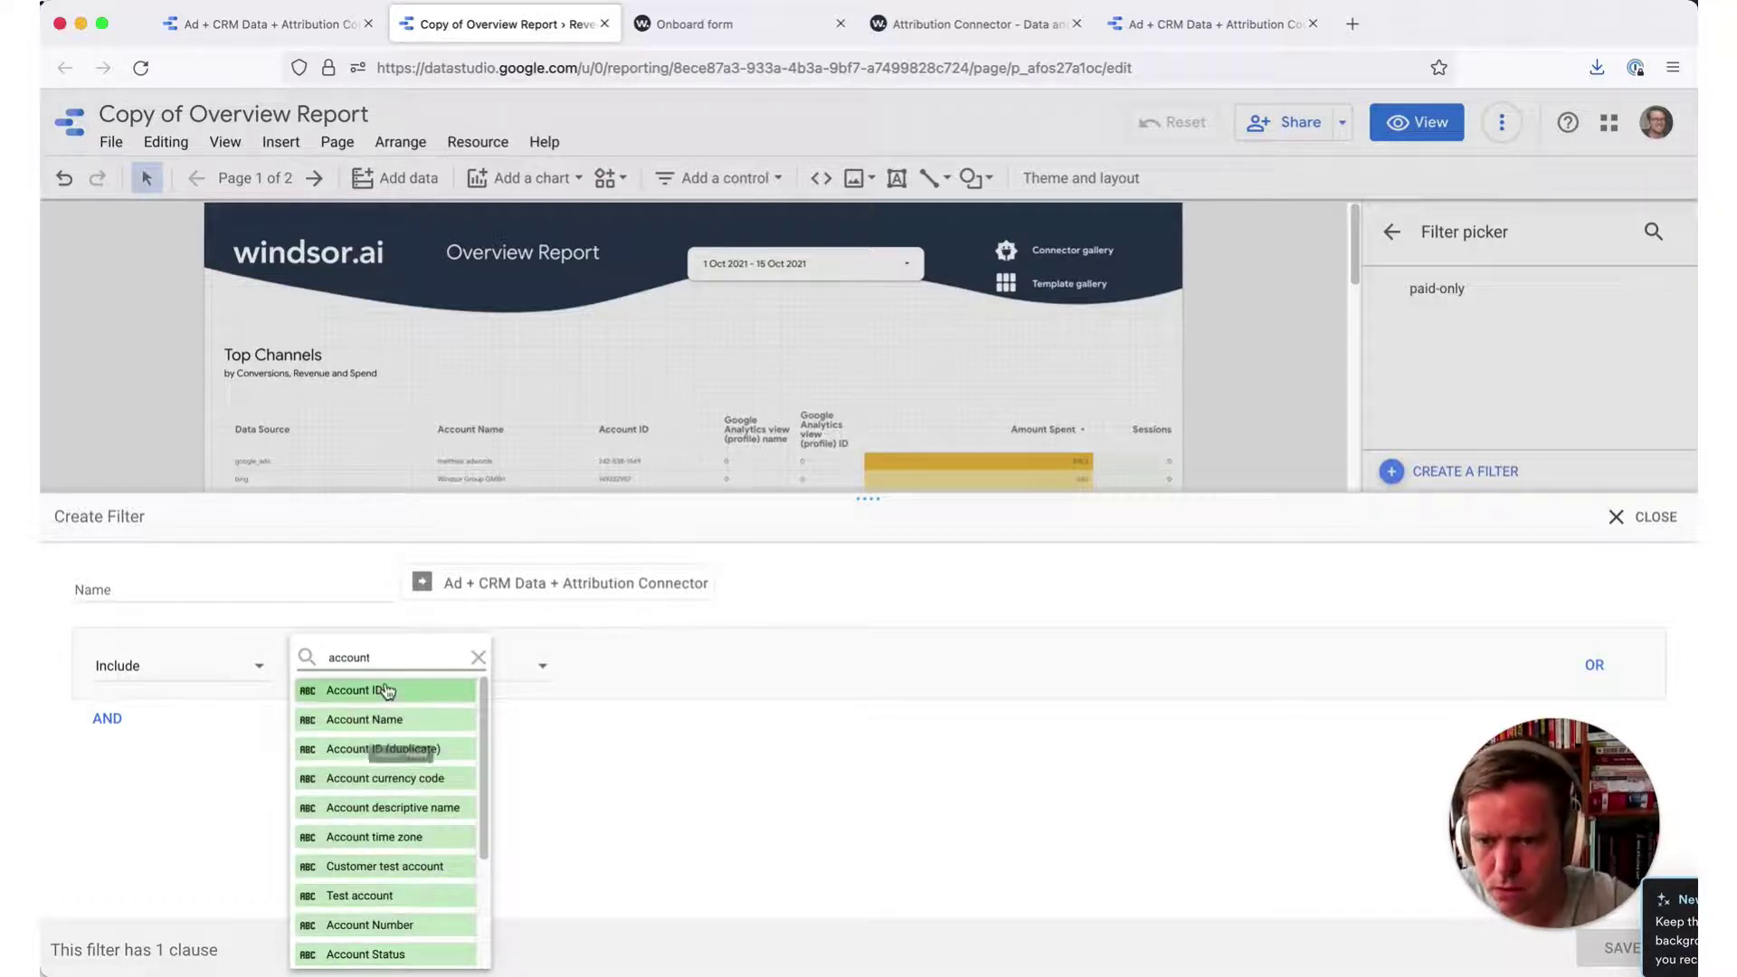
pyautogui.press('Return')
pyautogui.click(669, 666)
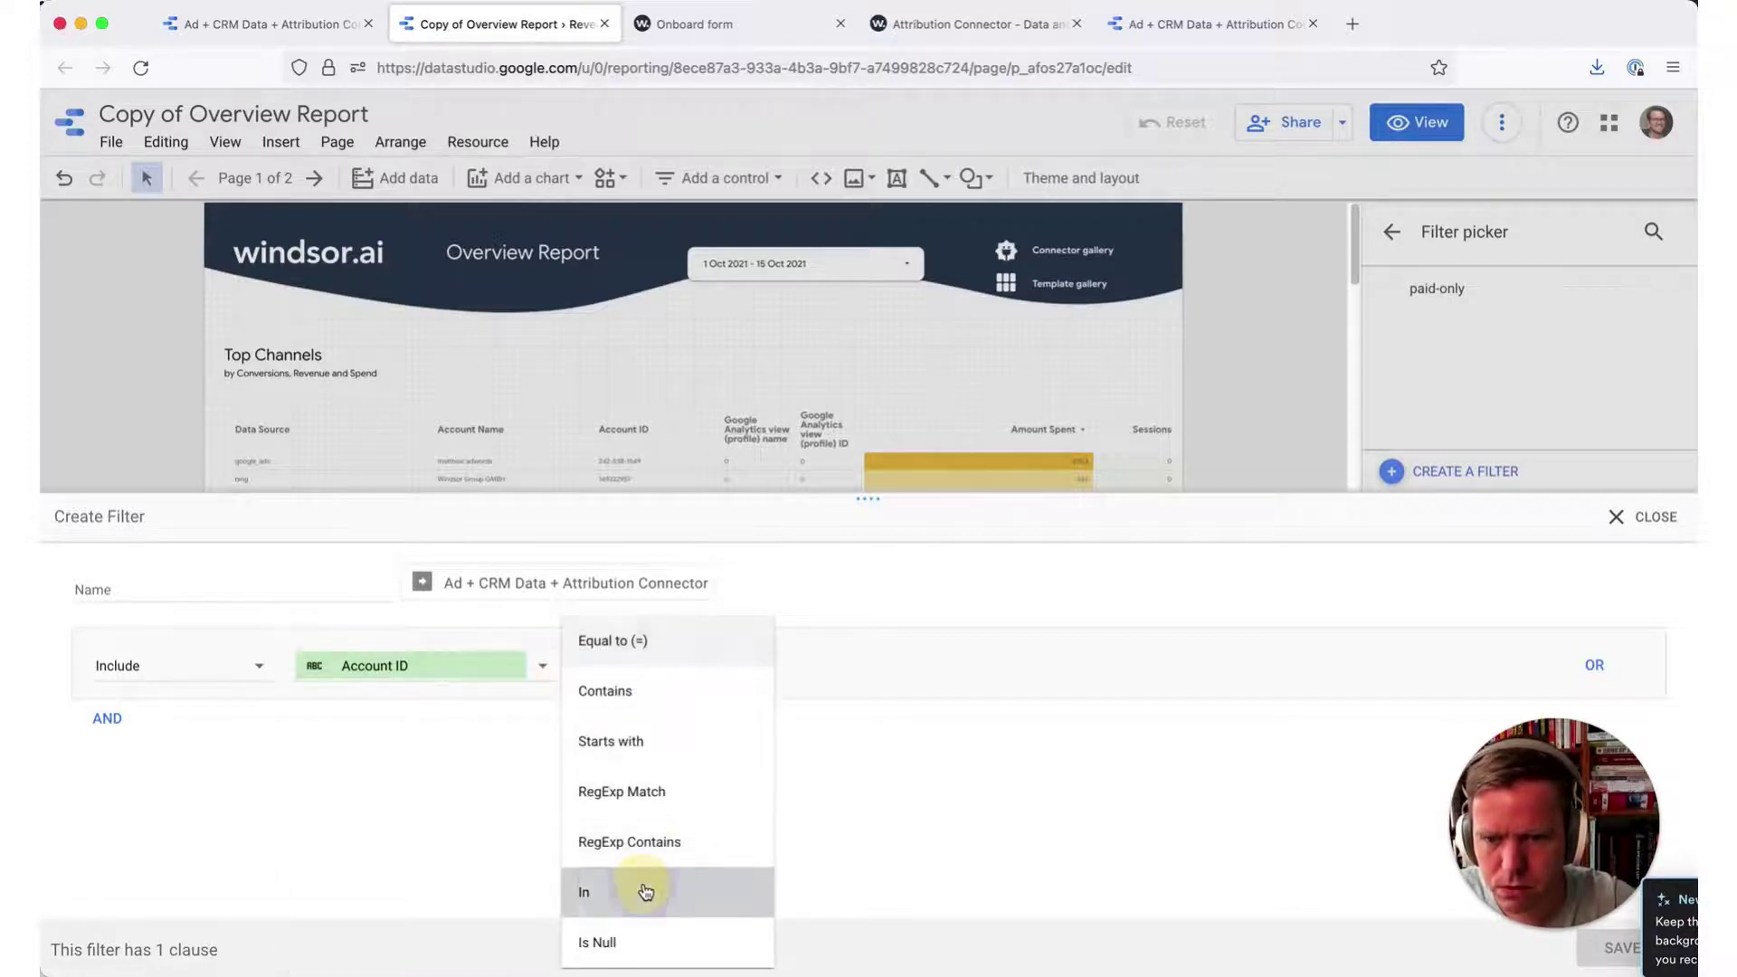
pyautogui.click(641, 892)
pyautogui.click(668, 664)
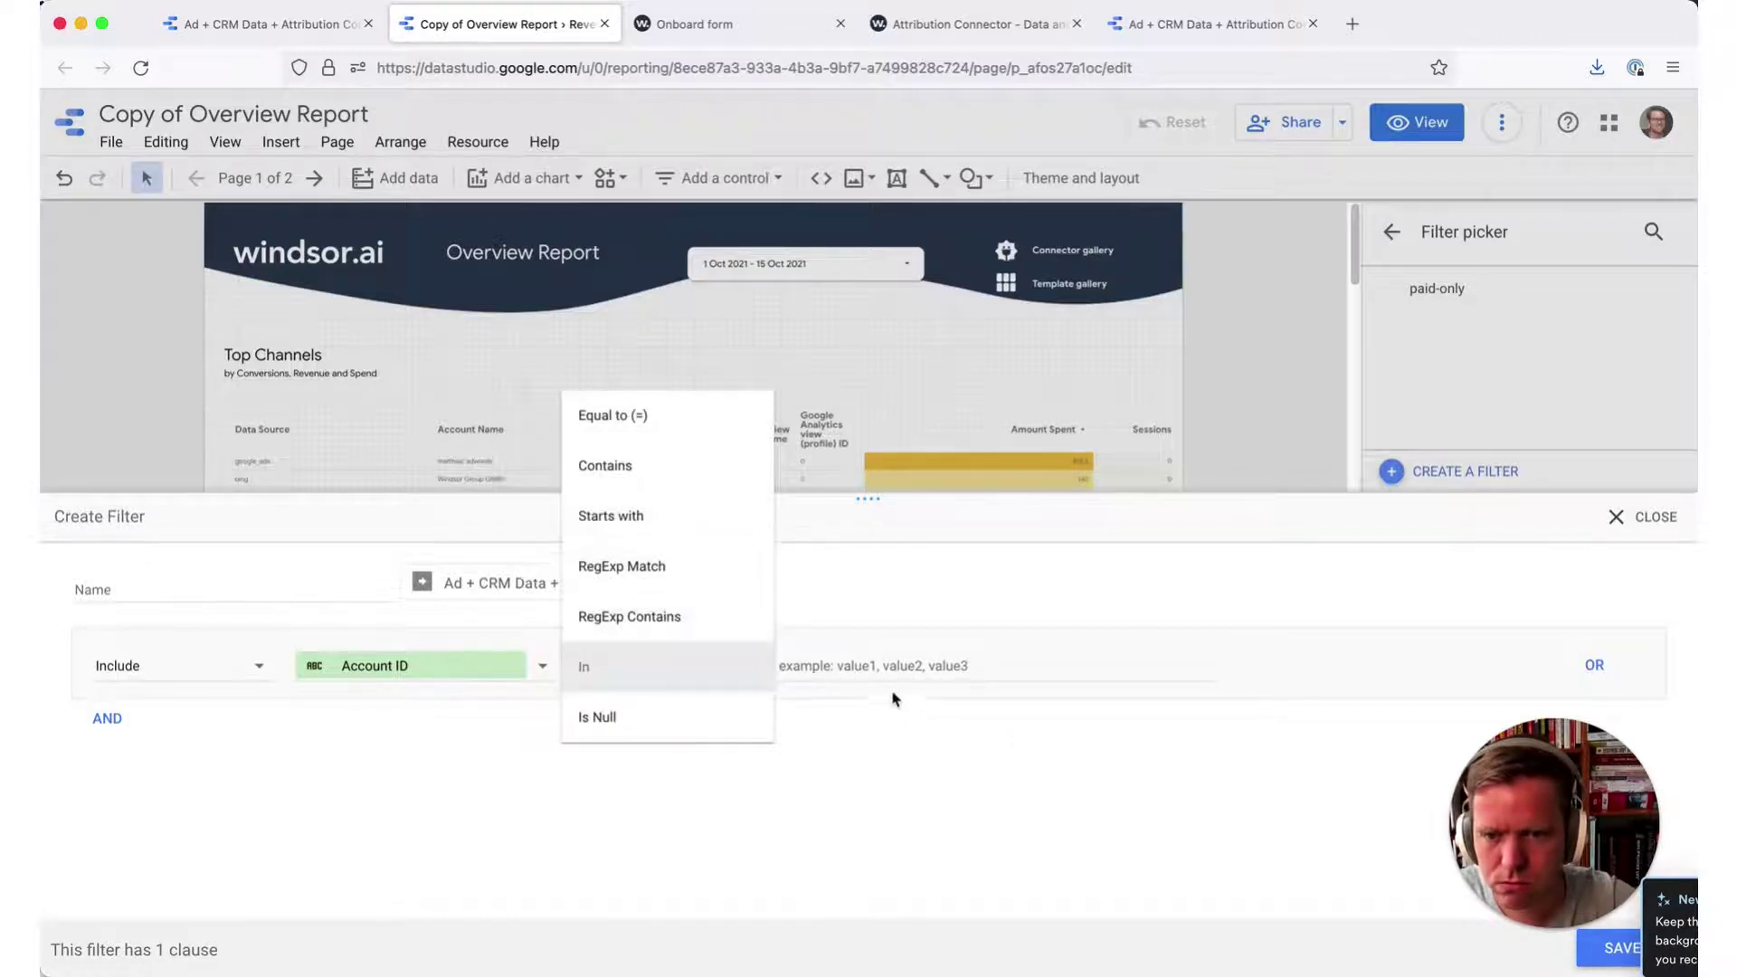
pyautogui.click(709, 412)
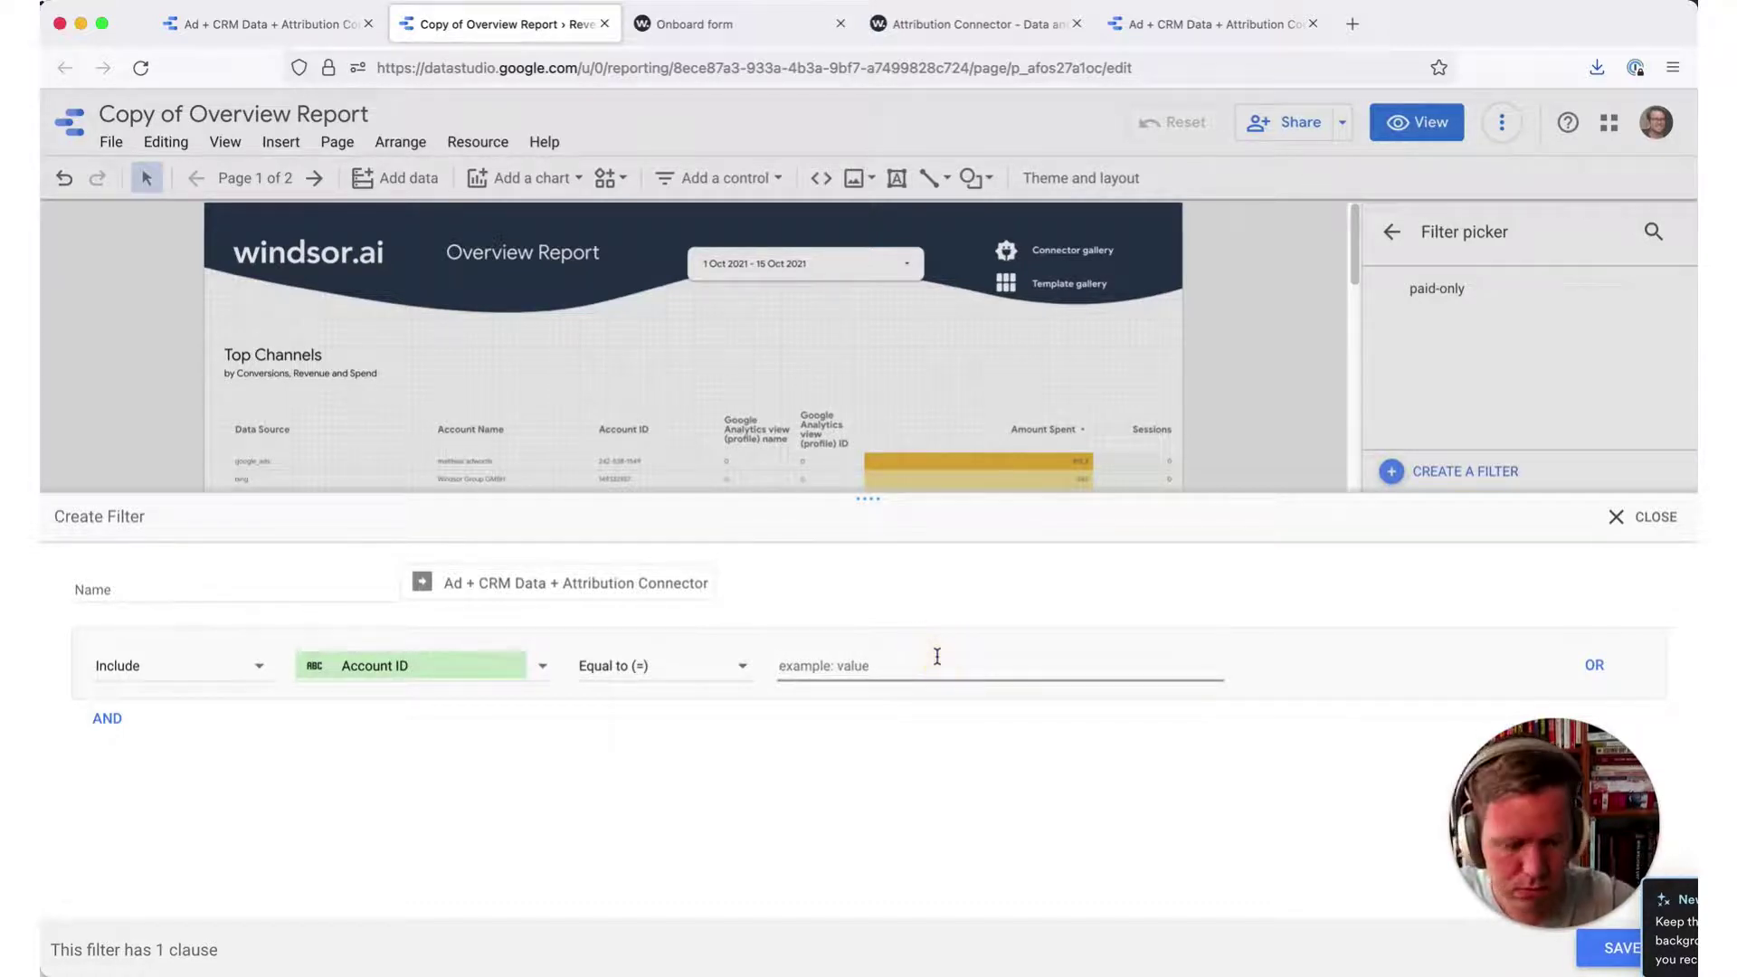
pyautogui.write('242')
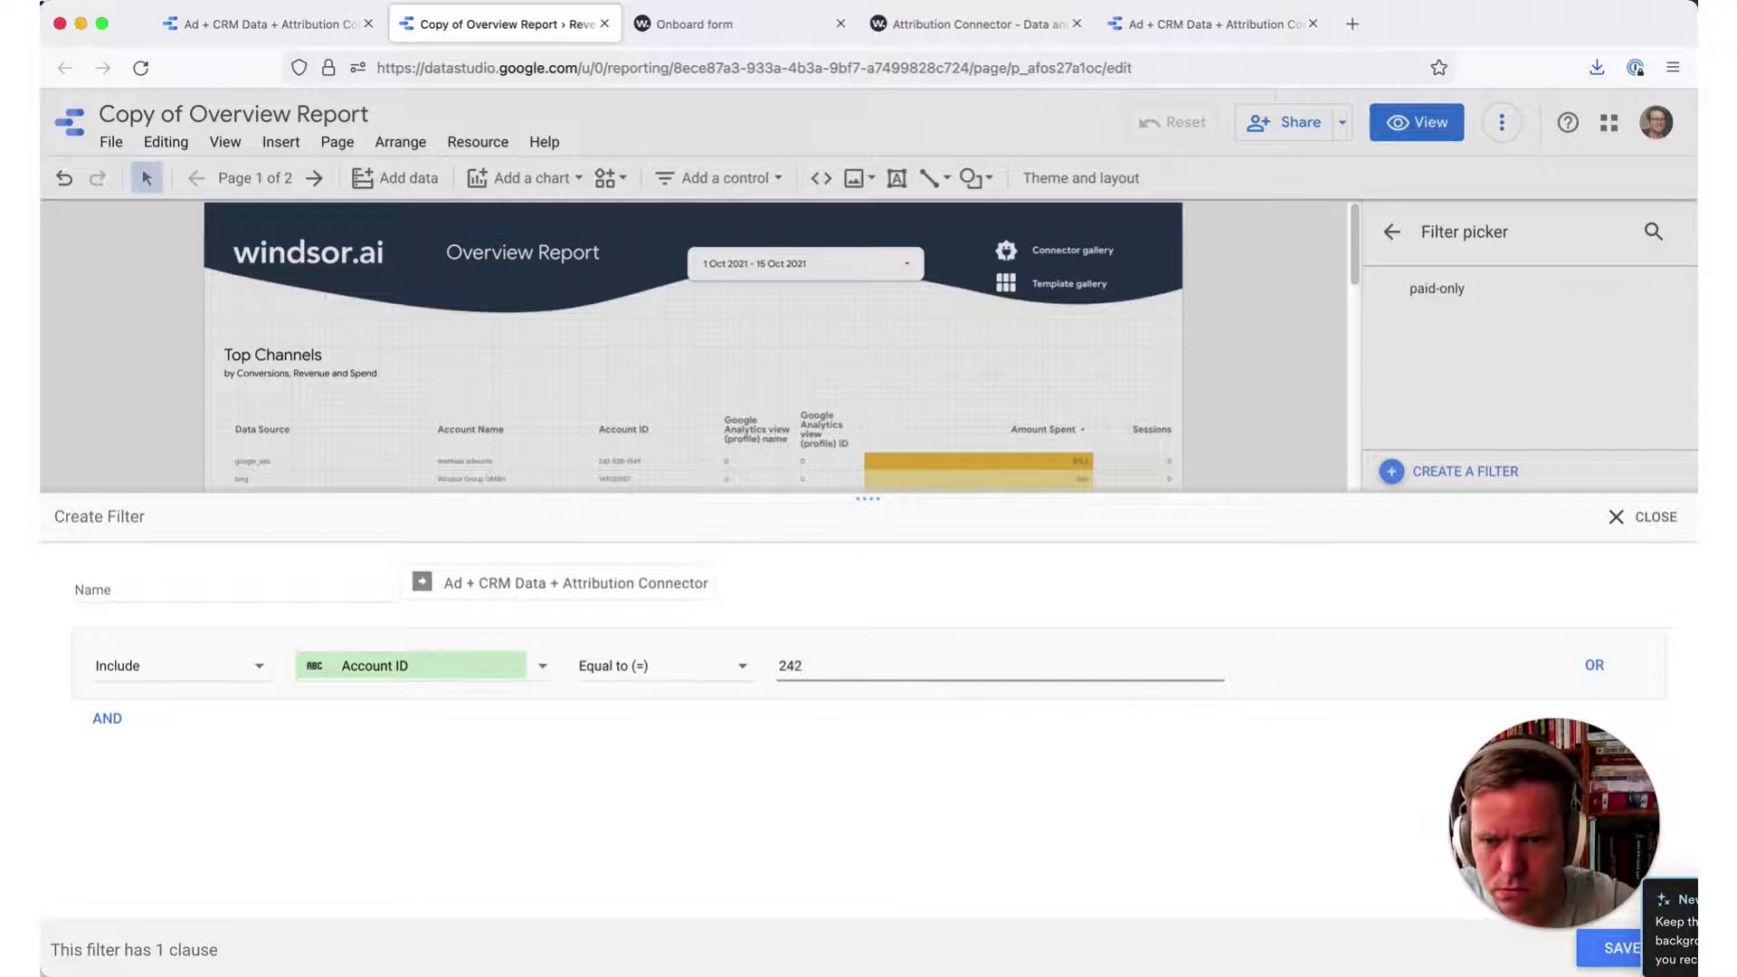
pyautogui.write('-53')
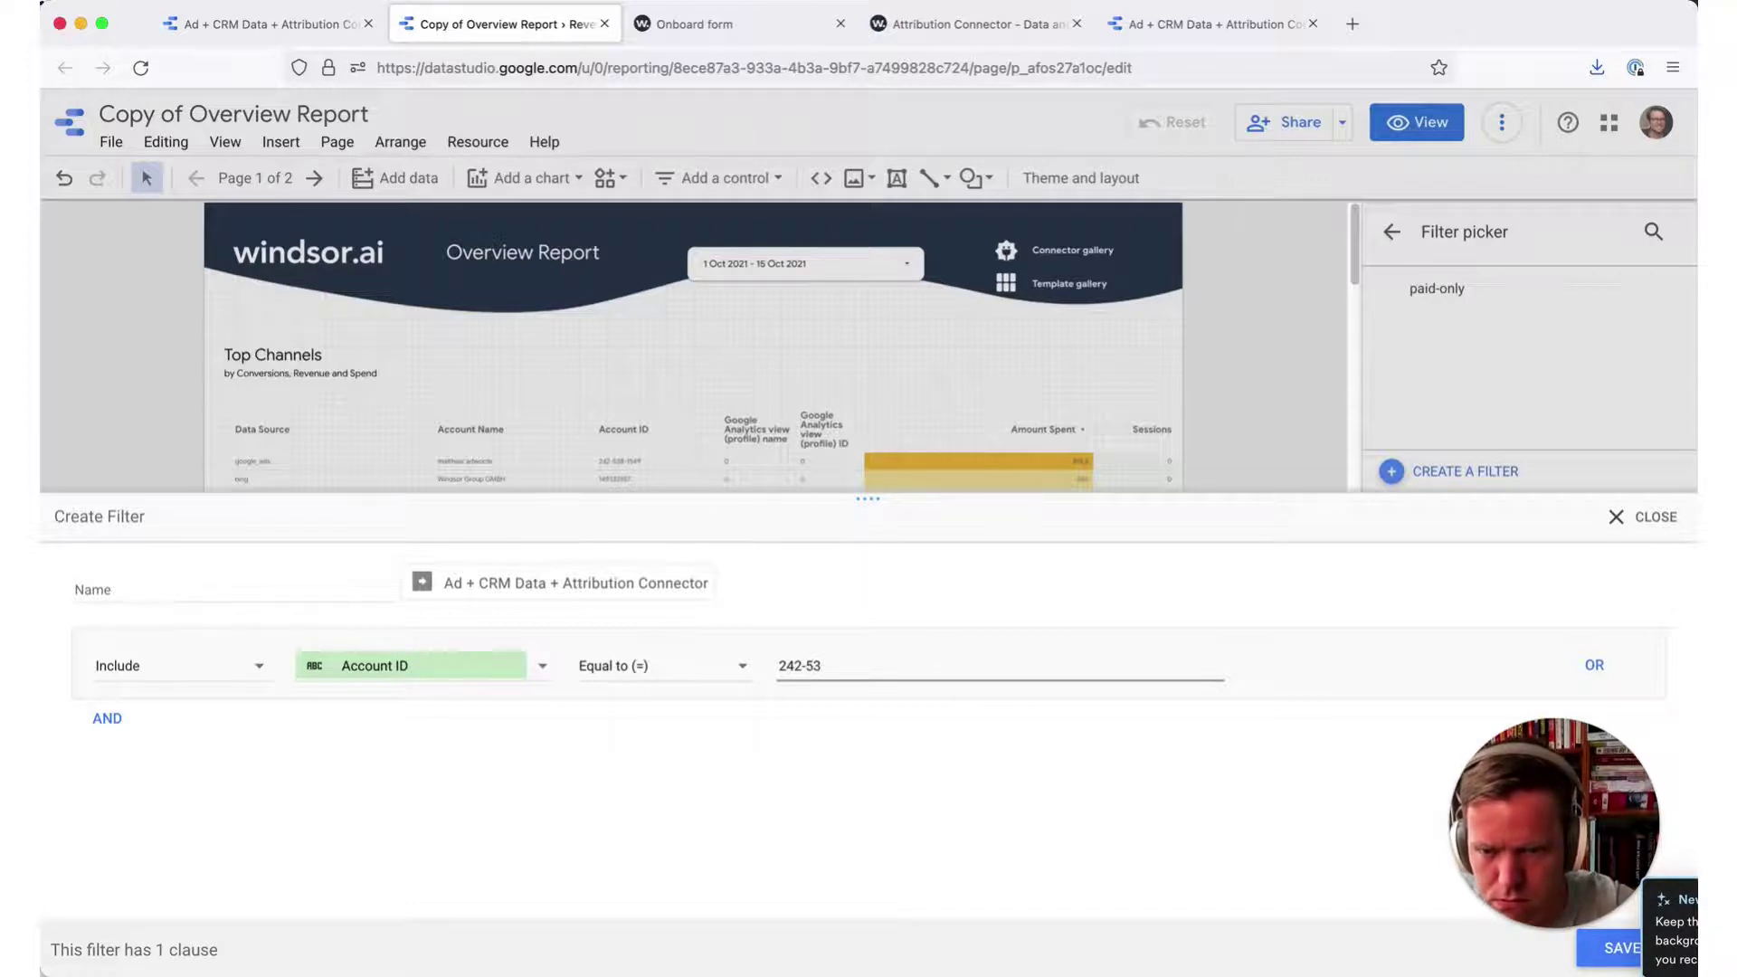
pyautogui.write('8-15')
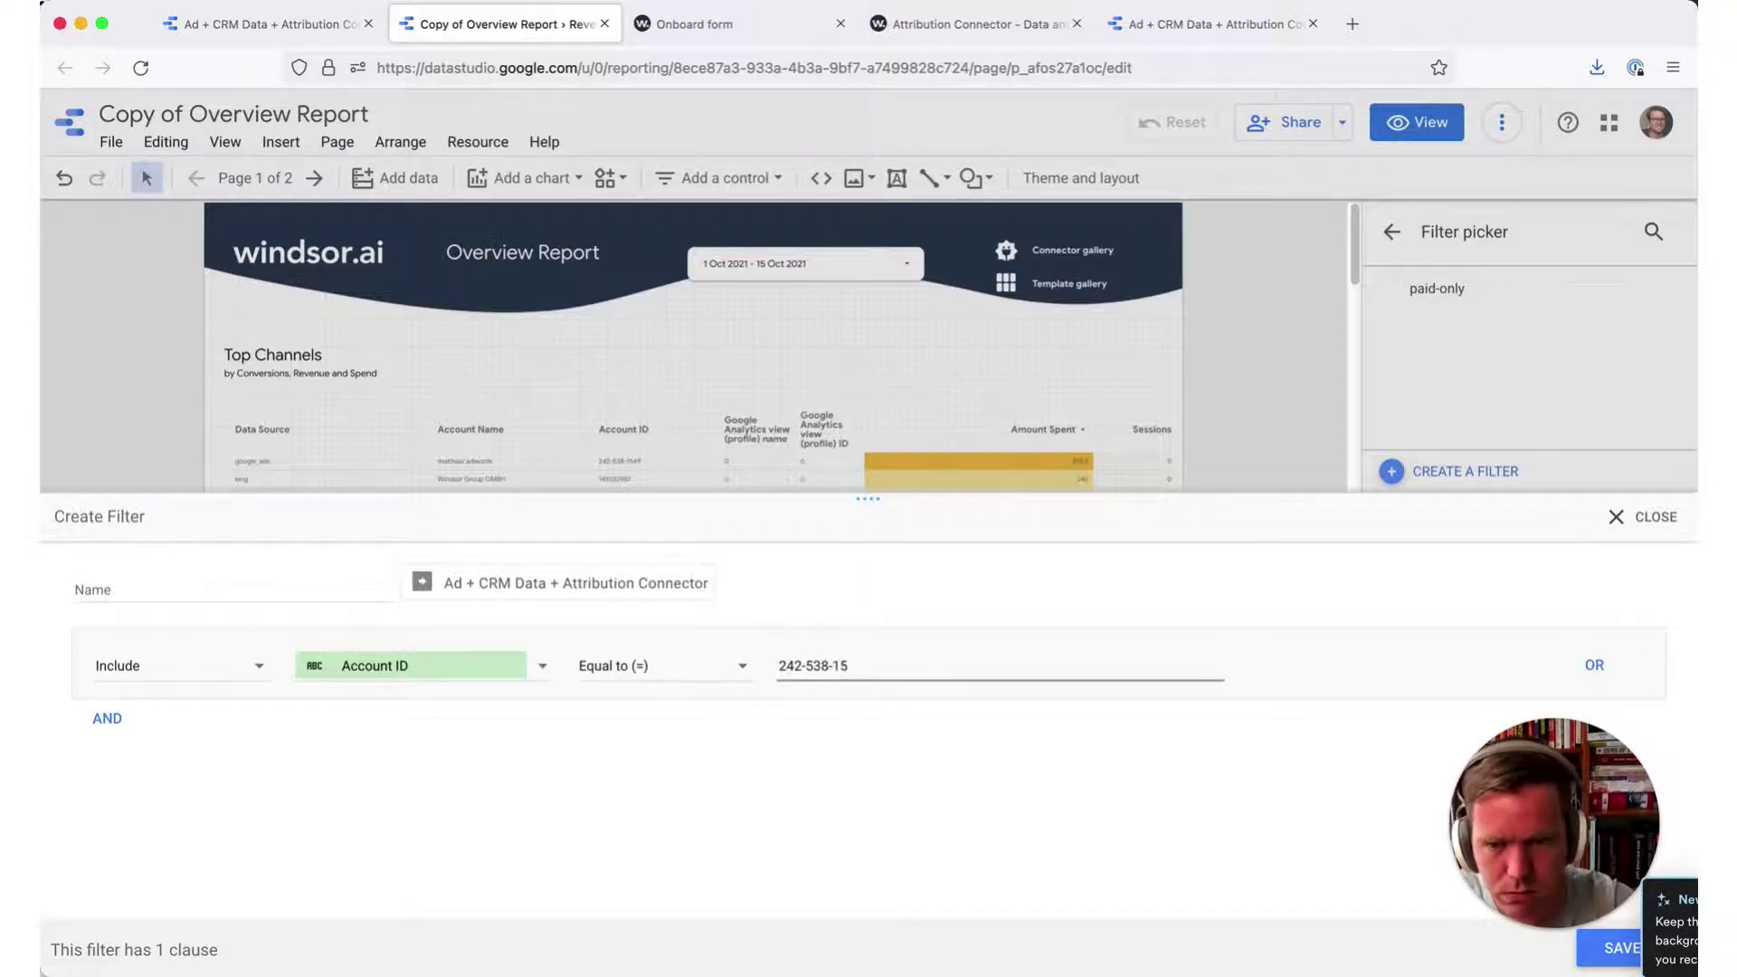
pyautogui.write('49')
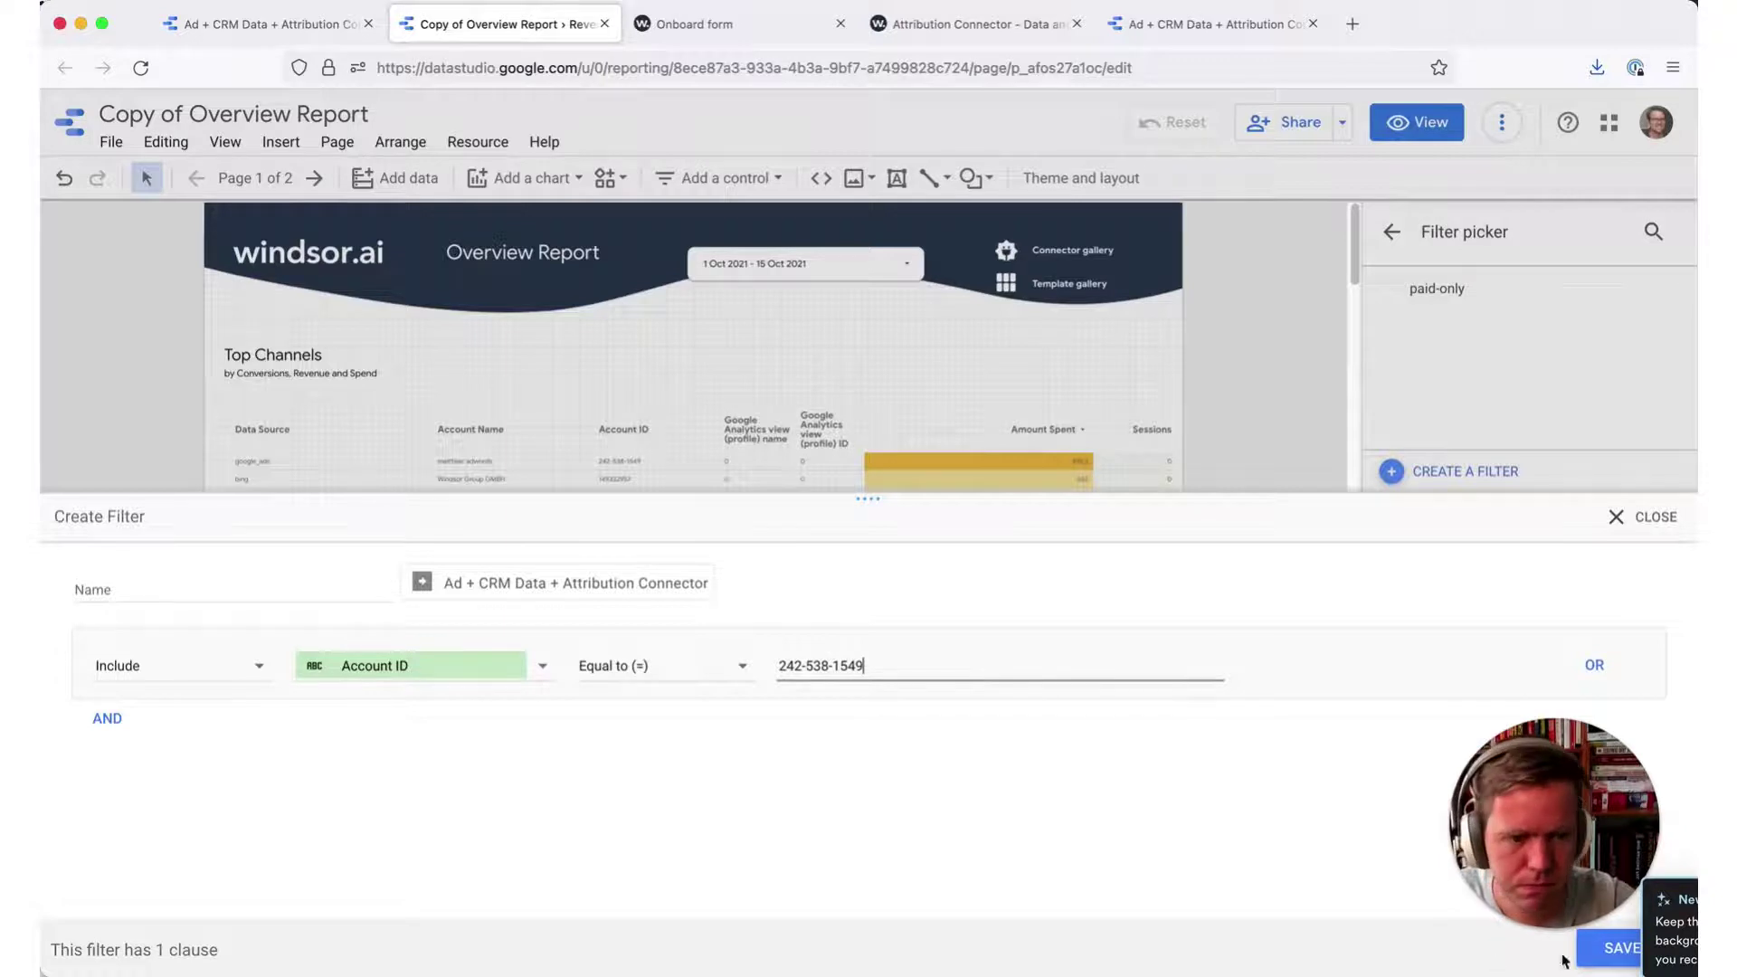
pyautogui.click(1593, 941)
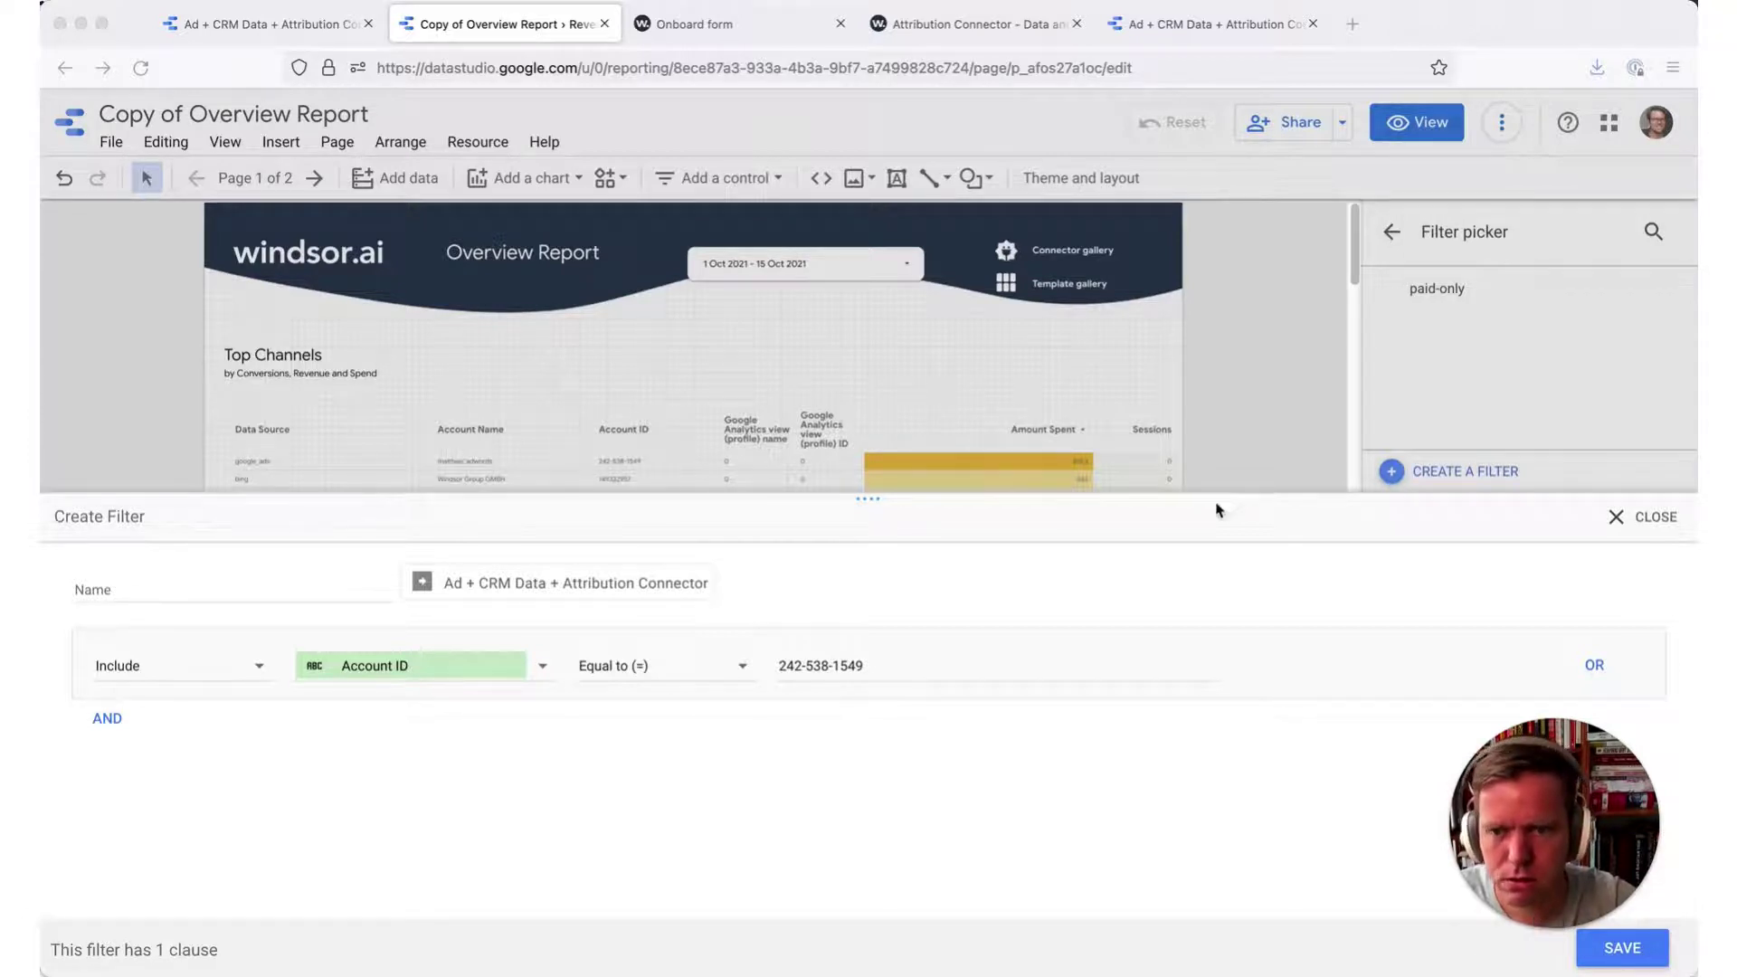
# - Add a second AND clause: Google Analytics view (profile) ID Equal to a view ID value
pyautogui.moveTo(1551, 784); pyautogui.dragTo(1519, 356)
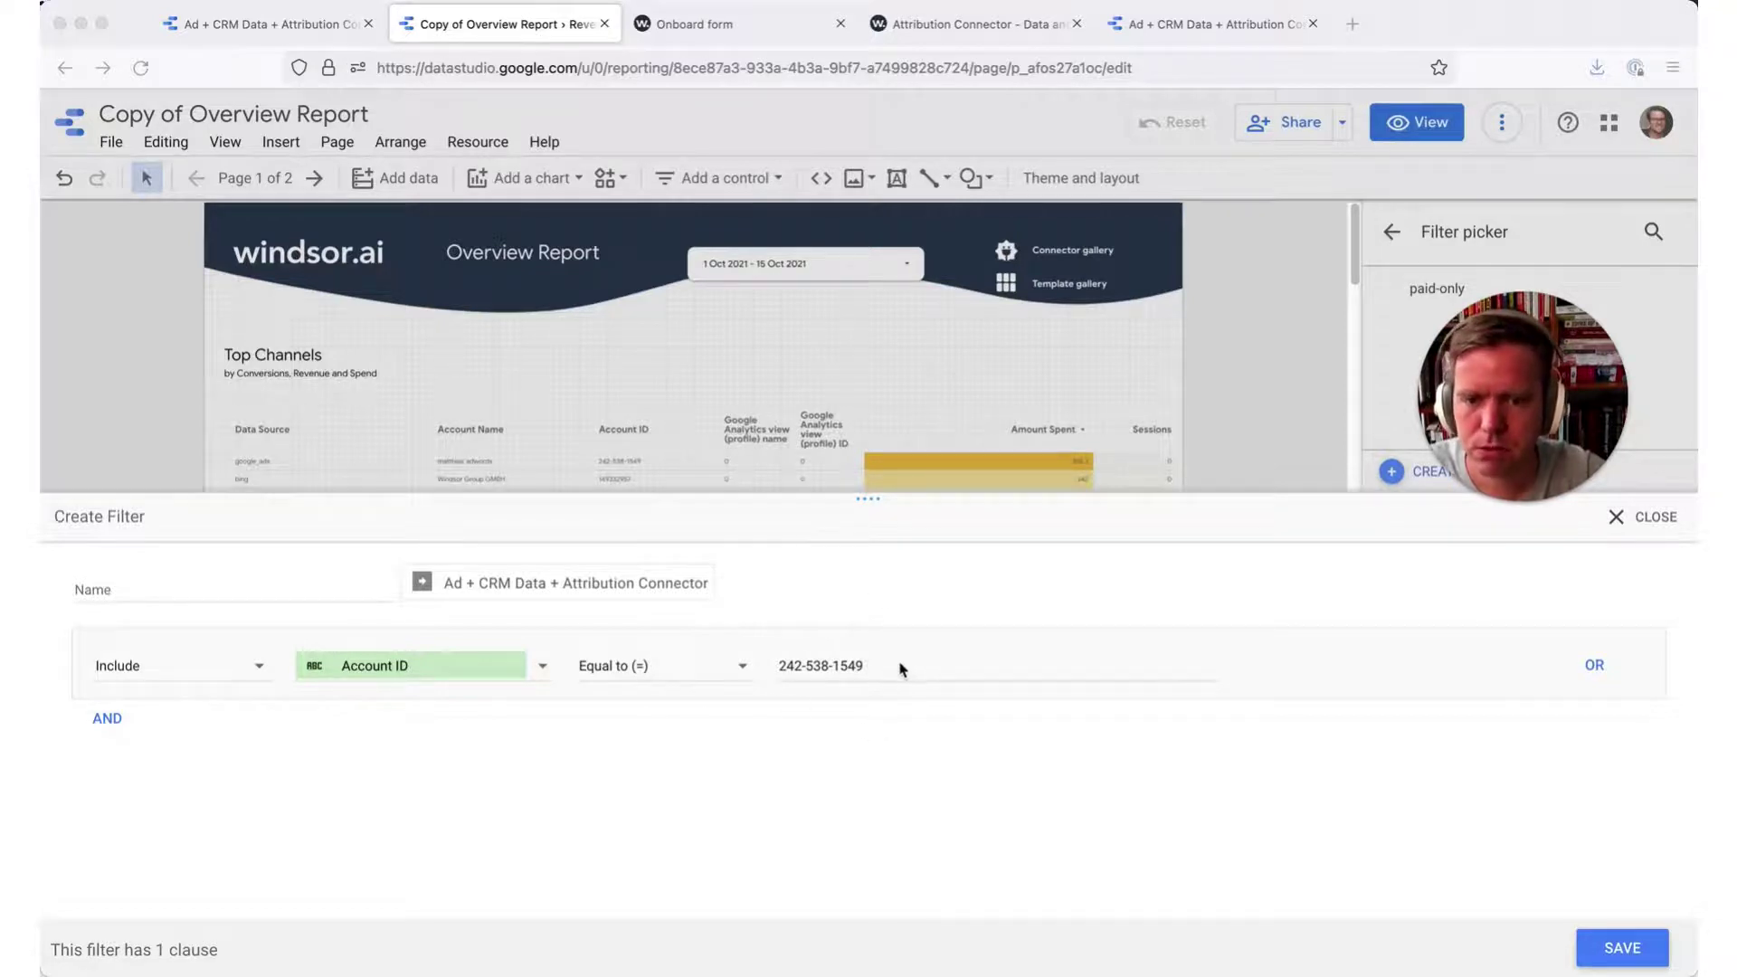
pyautogui.click(109, 721)
pyautogui.click(112, 722)
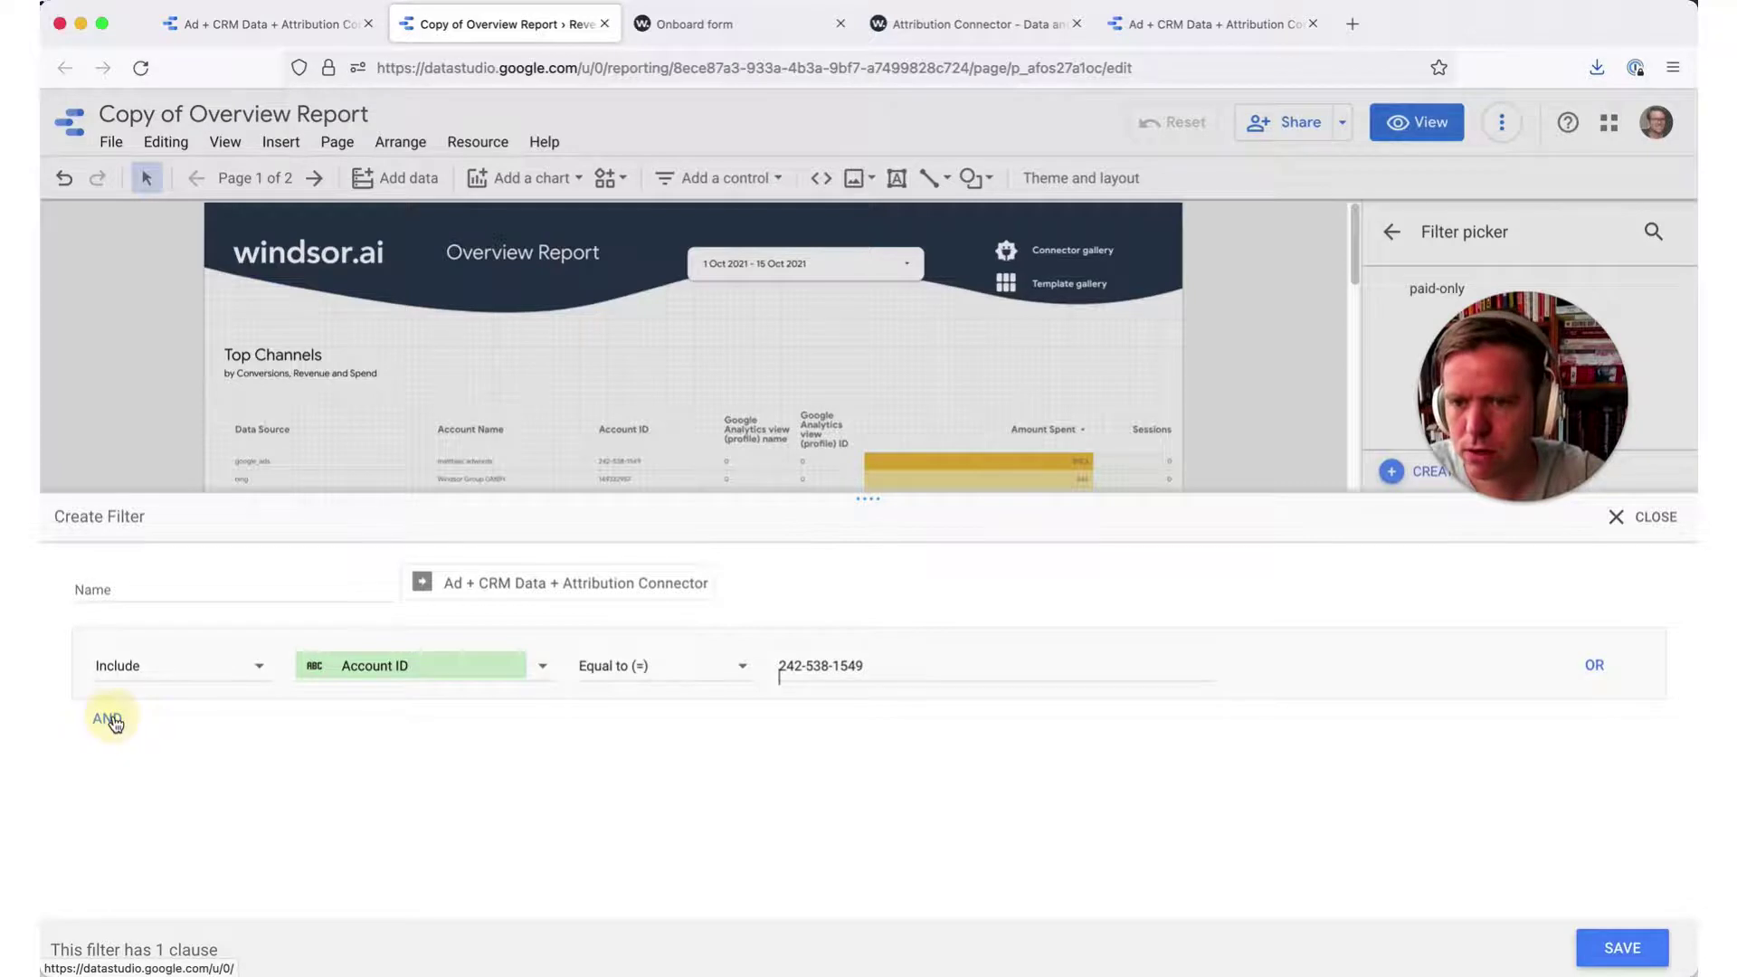
pyautogui.click(108, 719)
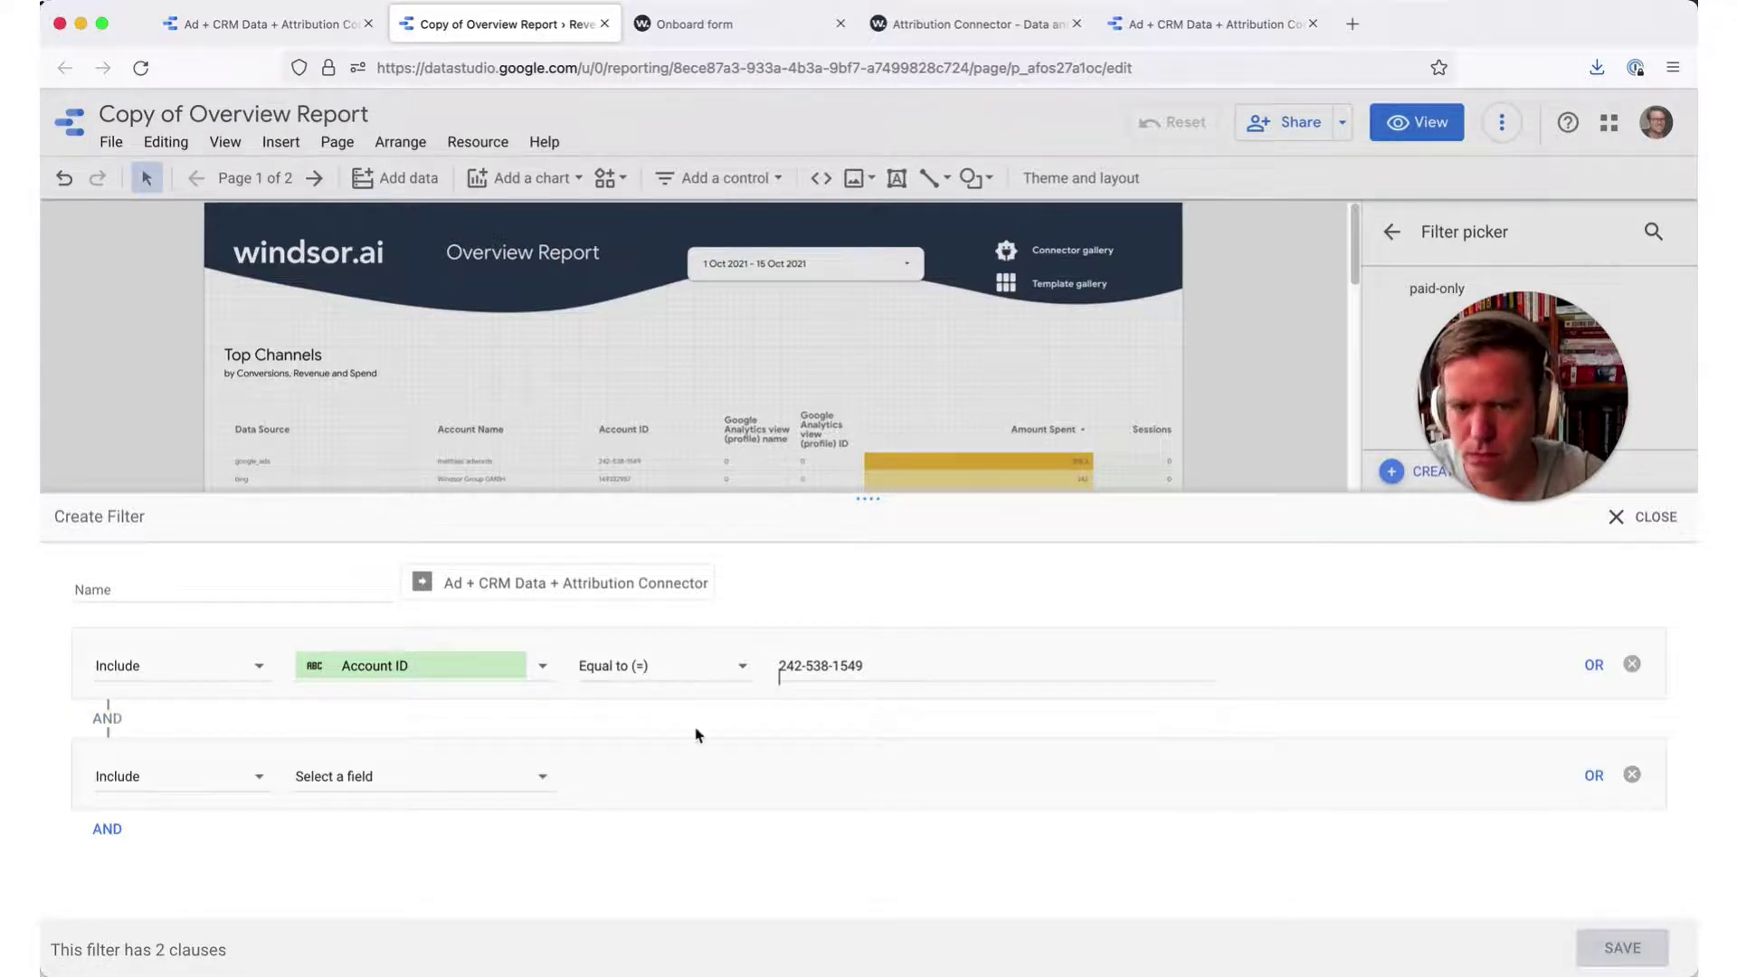
pyautogui.click(1632, 777)
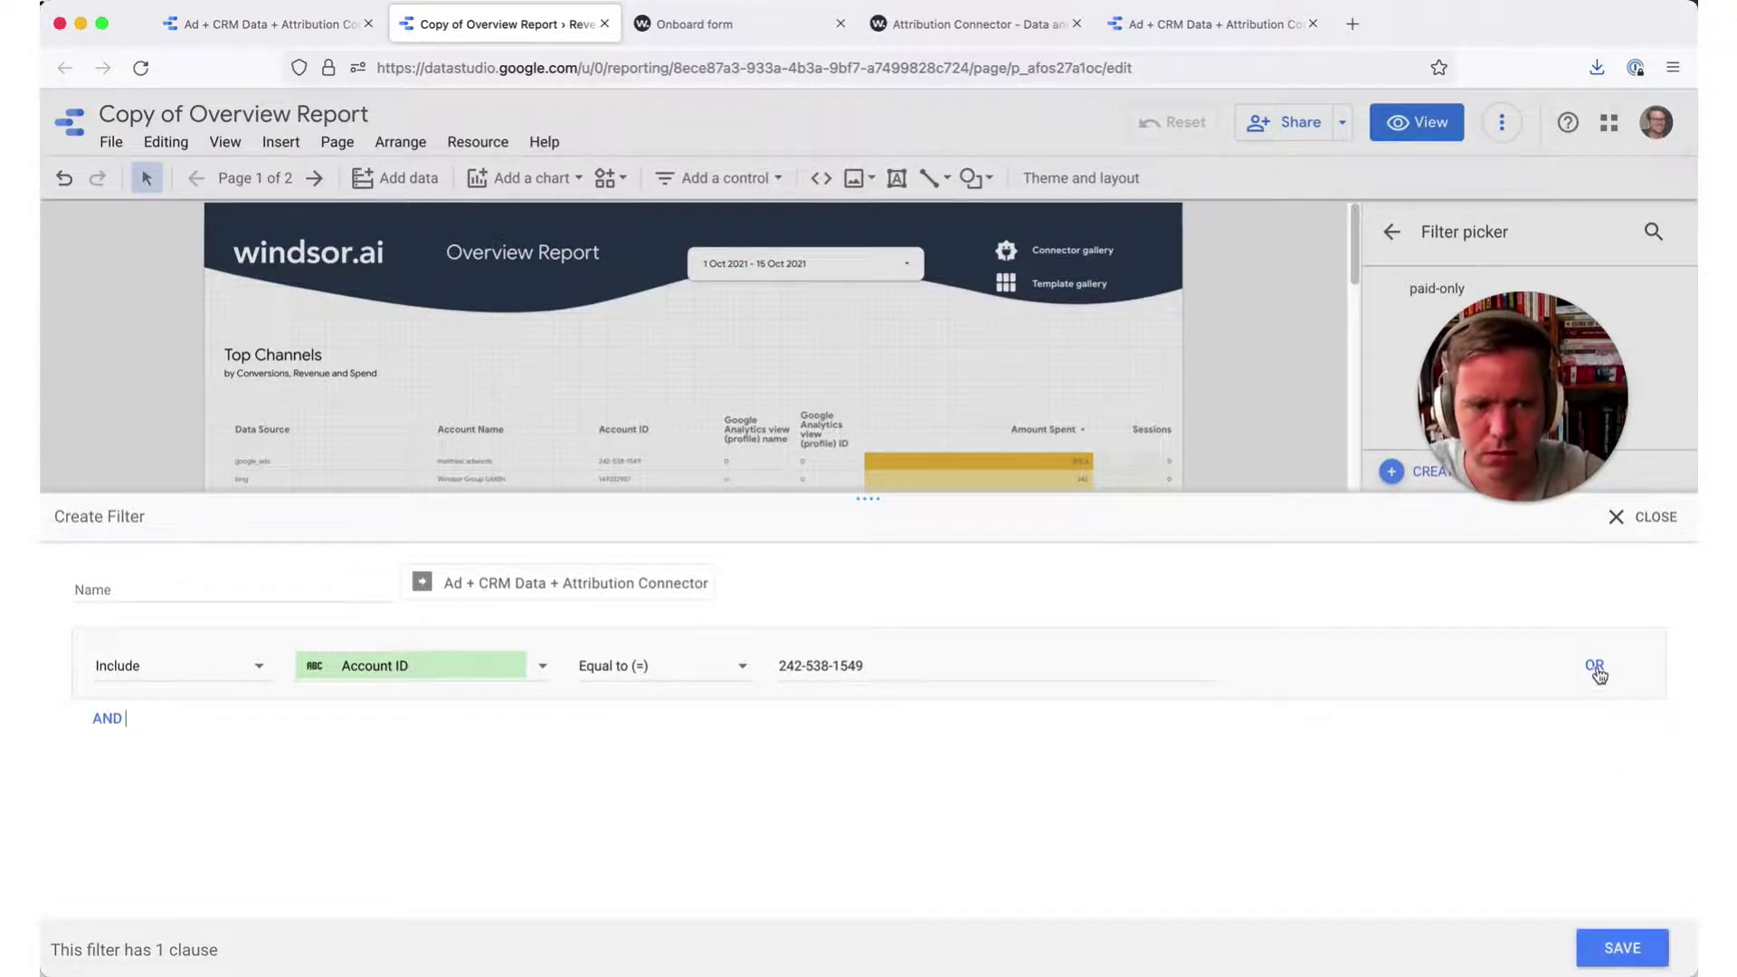
pyautogui.click(108, 719)
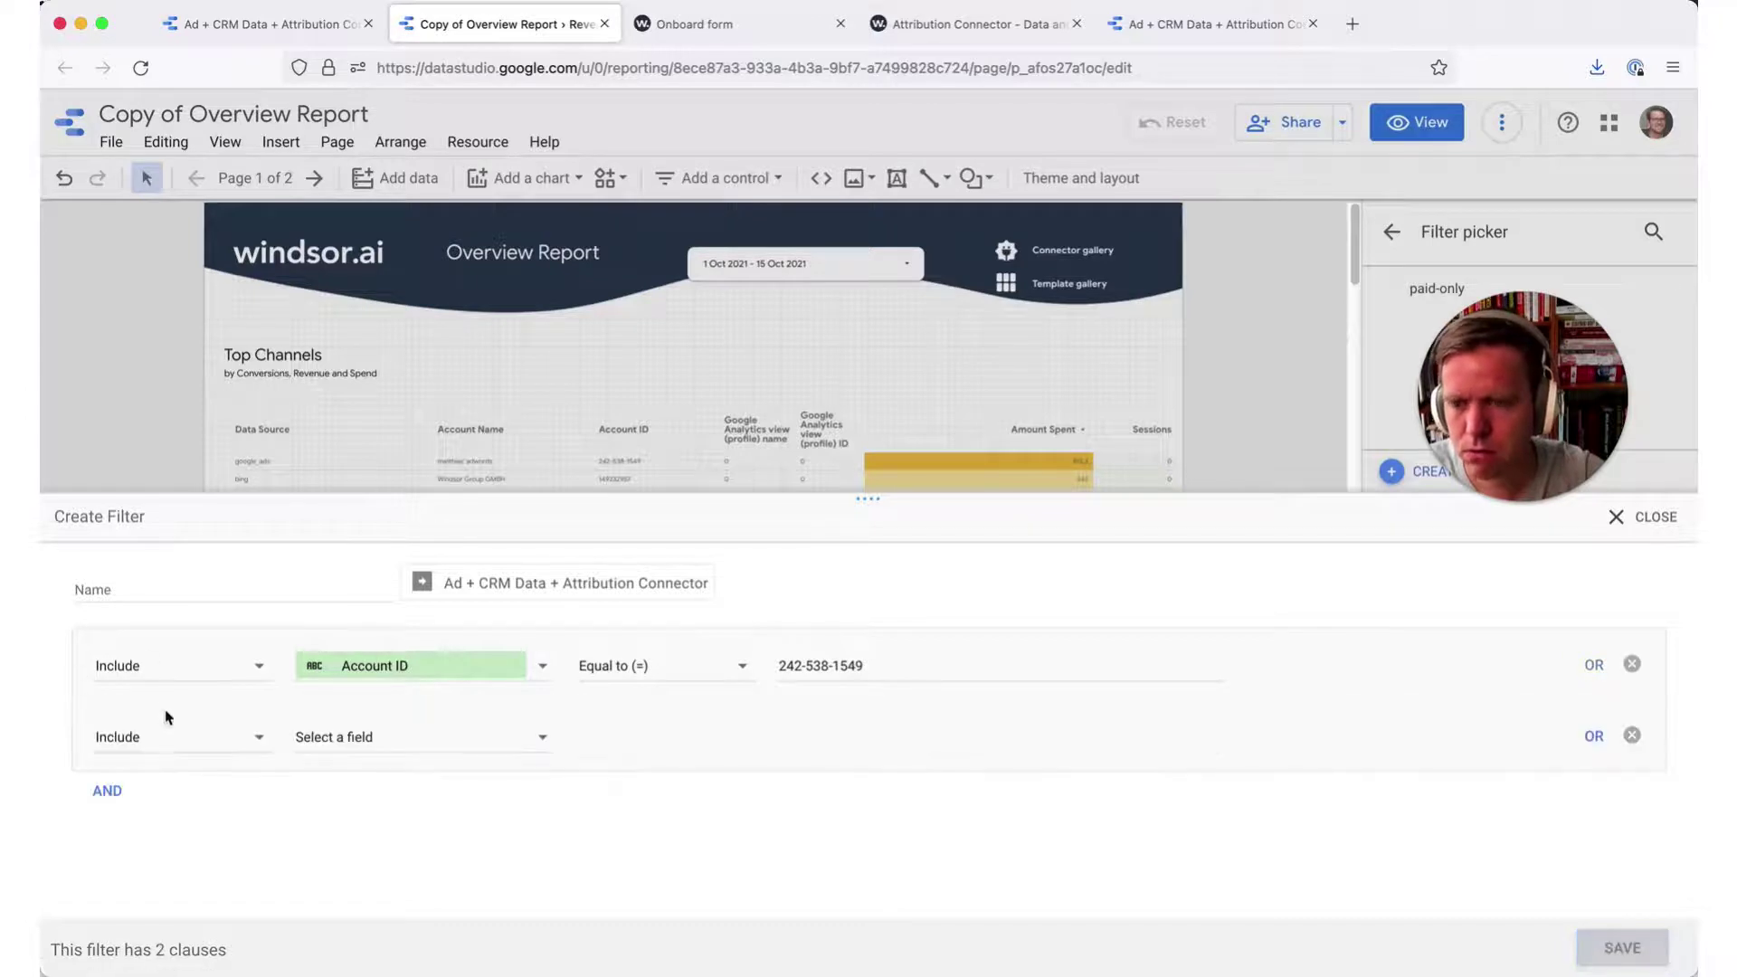
pyautogui.click(171, 732)
pyautogui.click(407, 738)
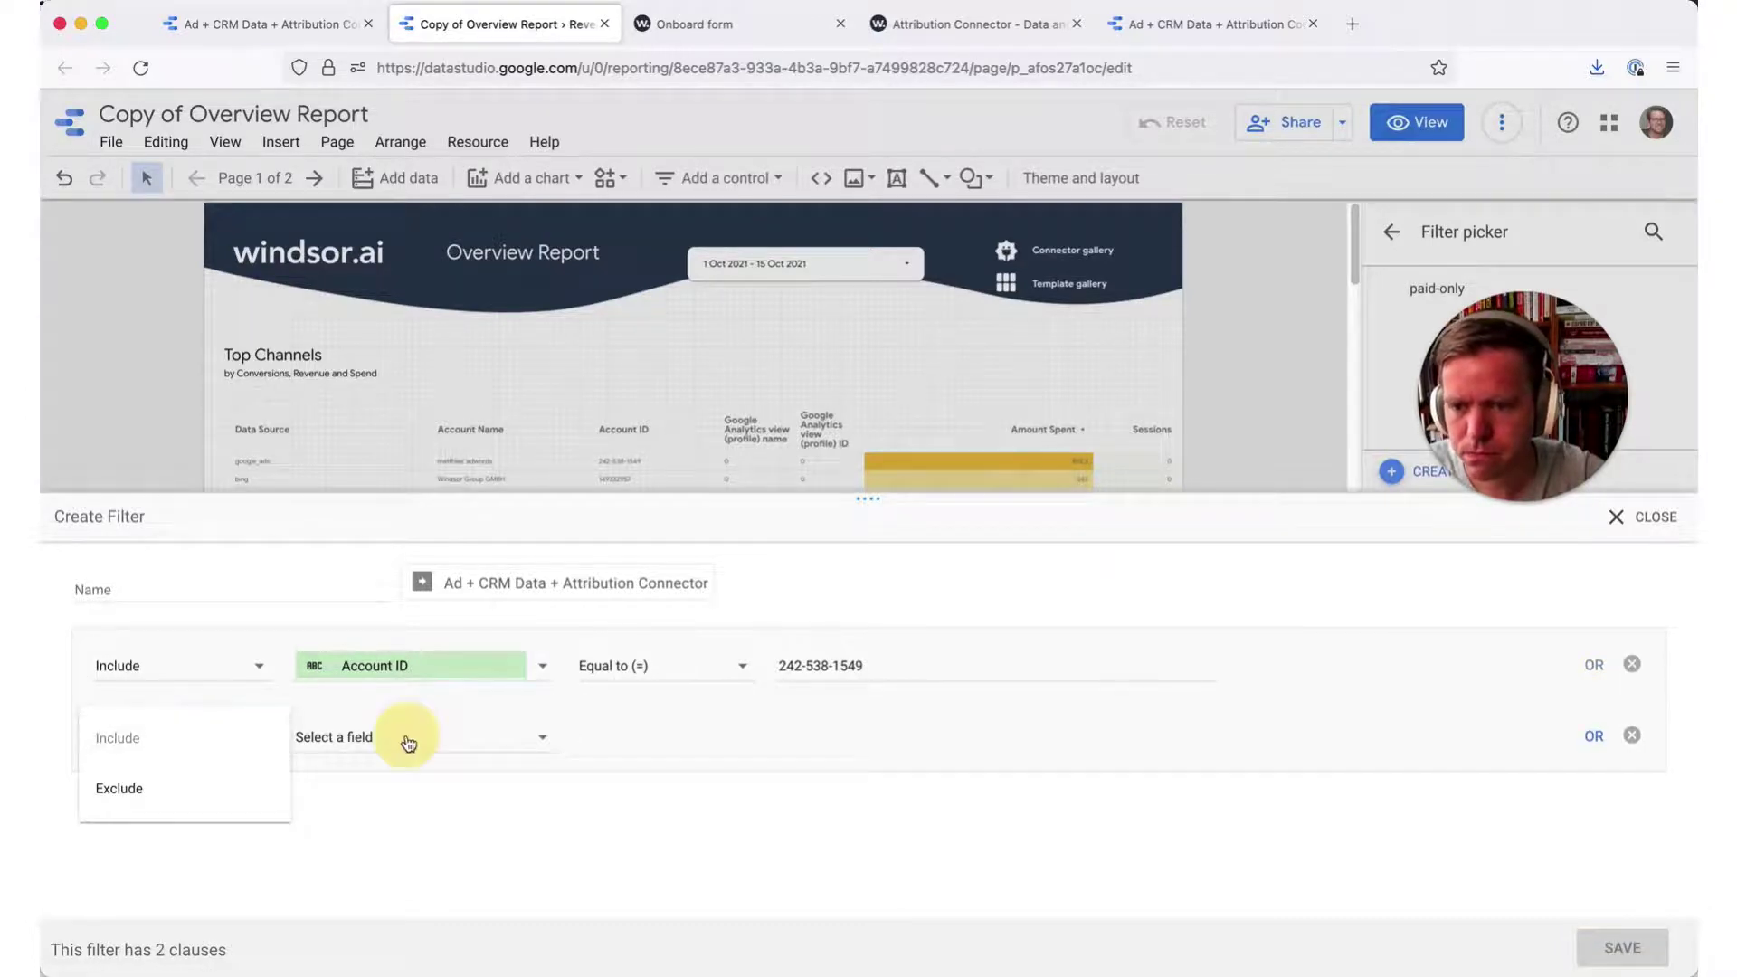
pyautogui.click(409, 740)
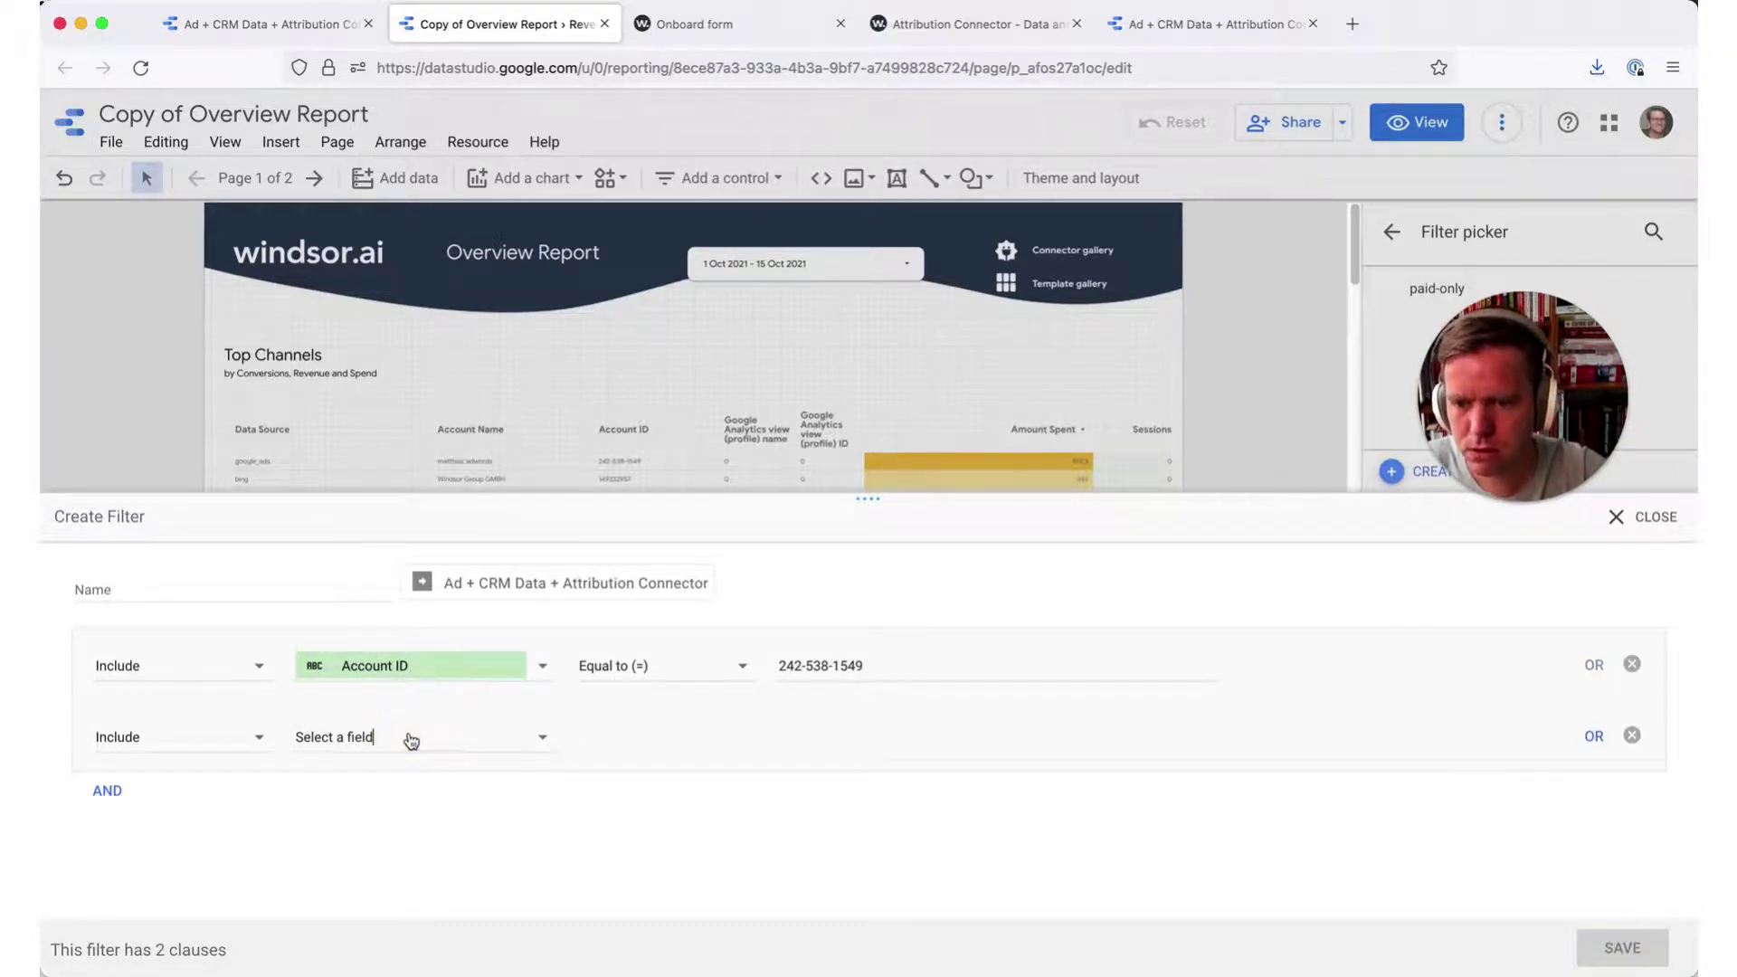
pyautogui.write('an')
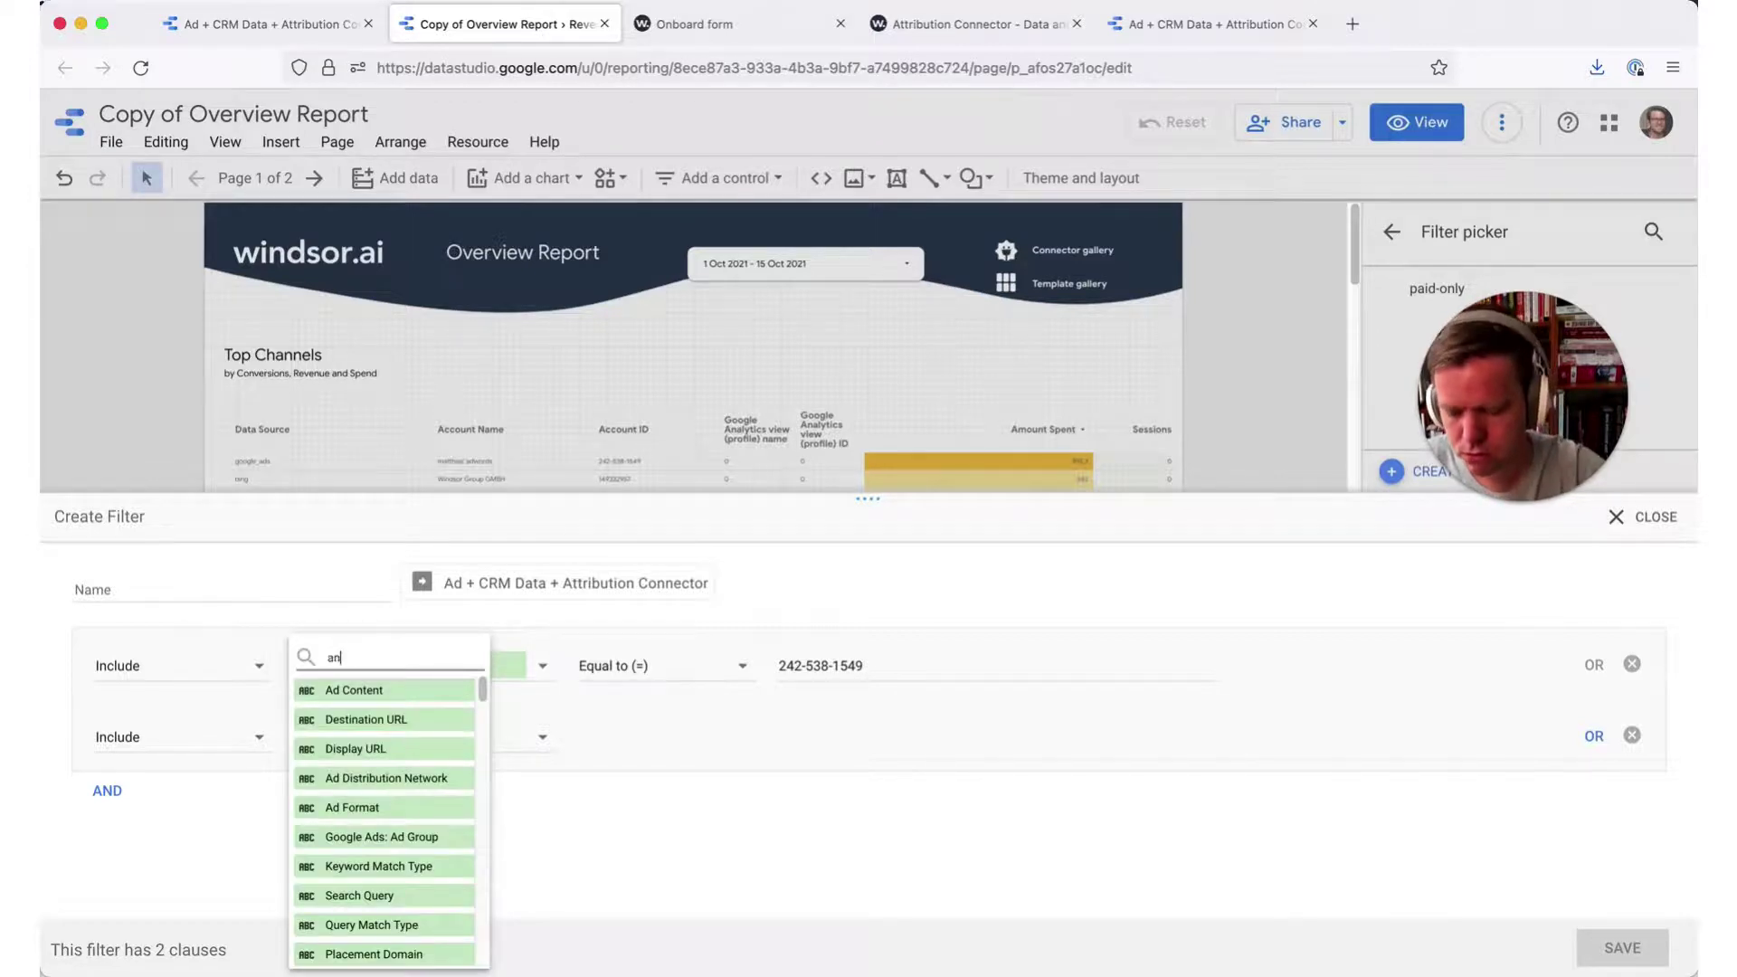
pyautogui.write('alytics')
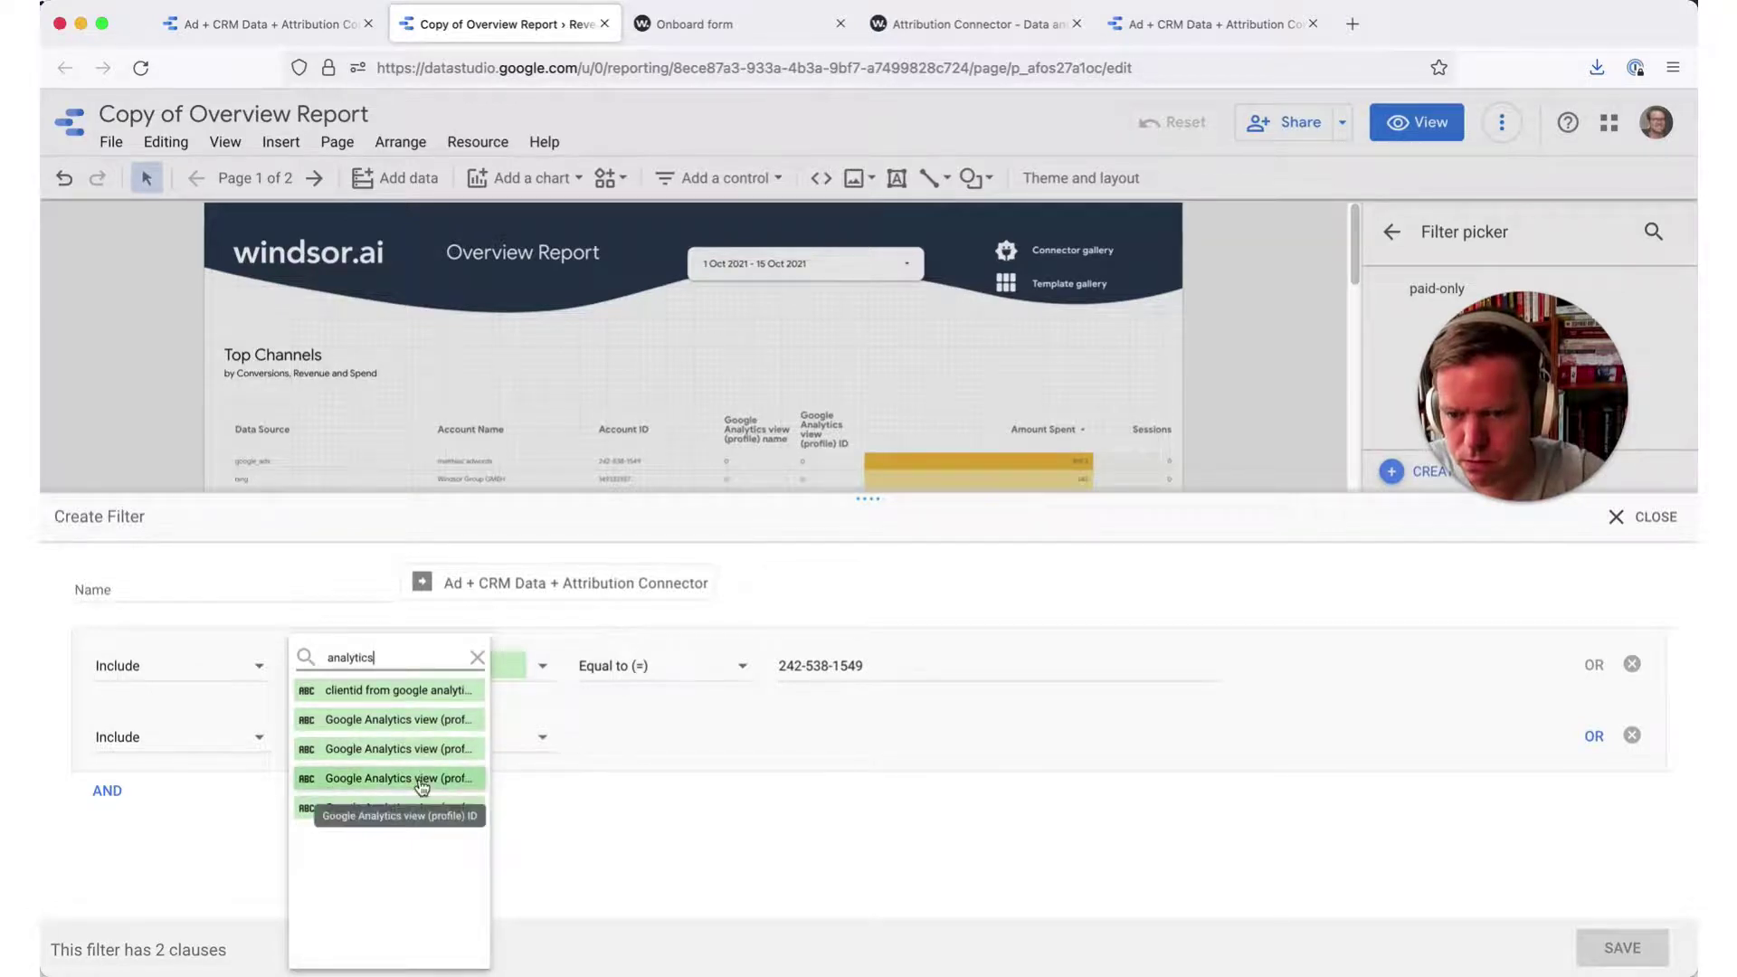
pyautogui.click(606, 751)
pyautogui.click(645, 742)
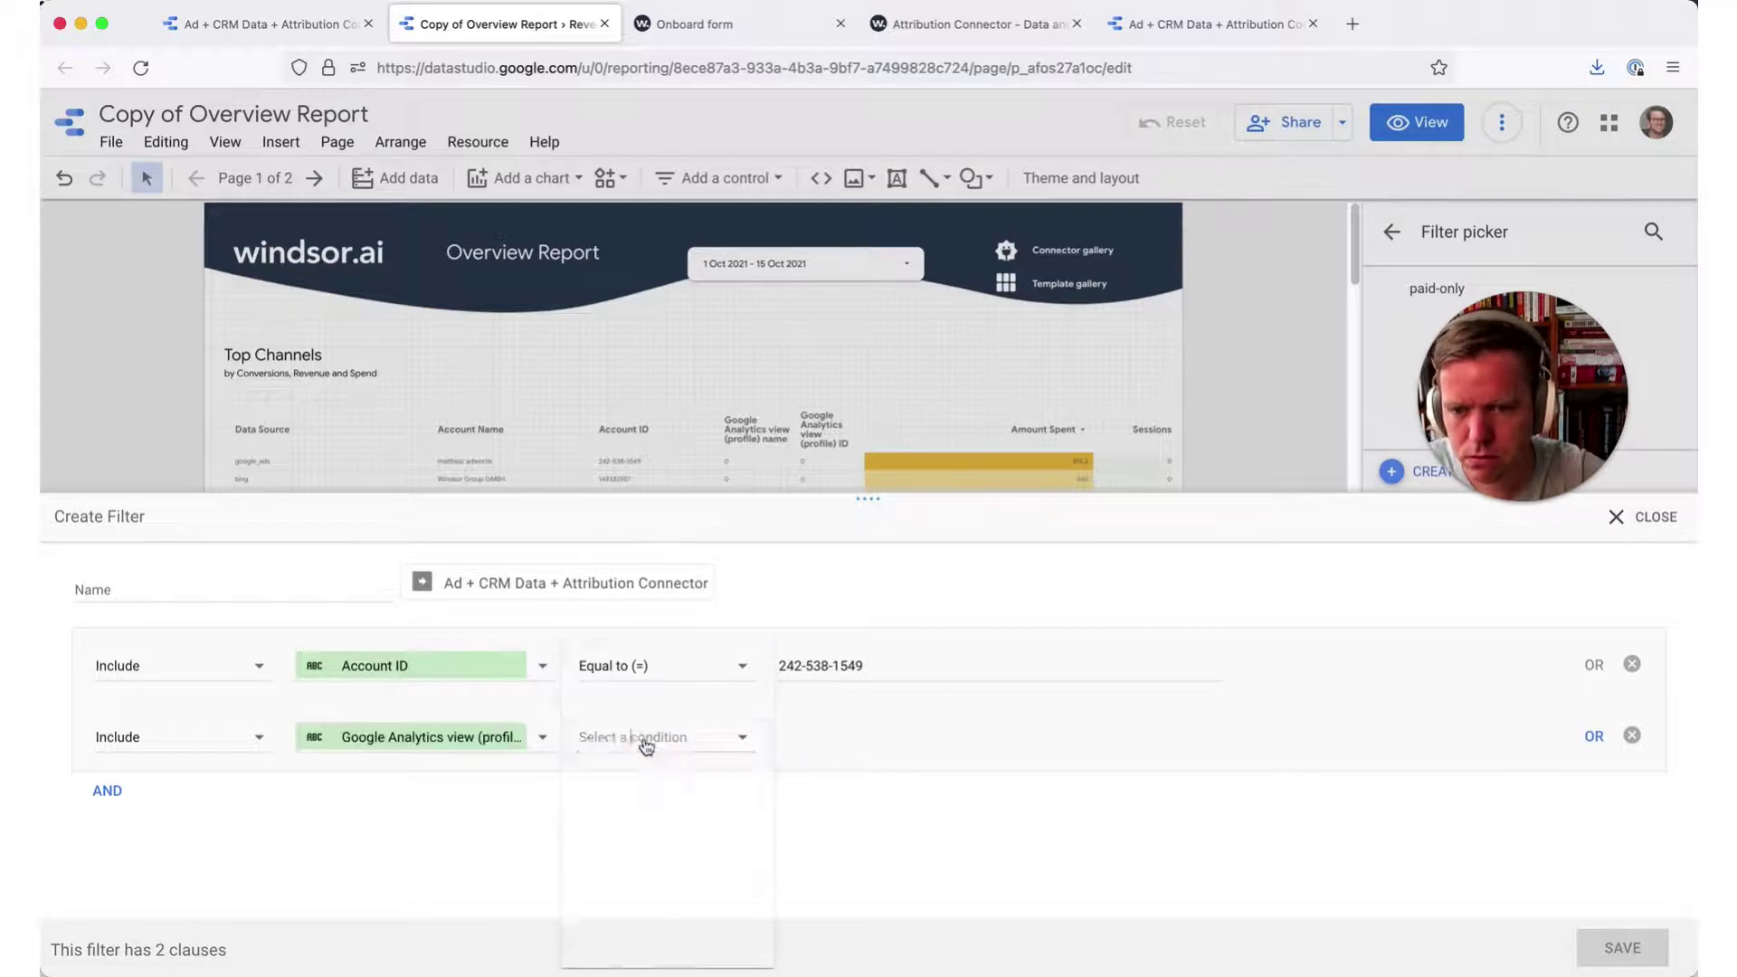
pyautogui.click(832, 735)
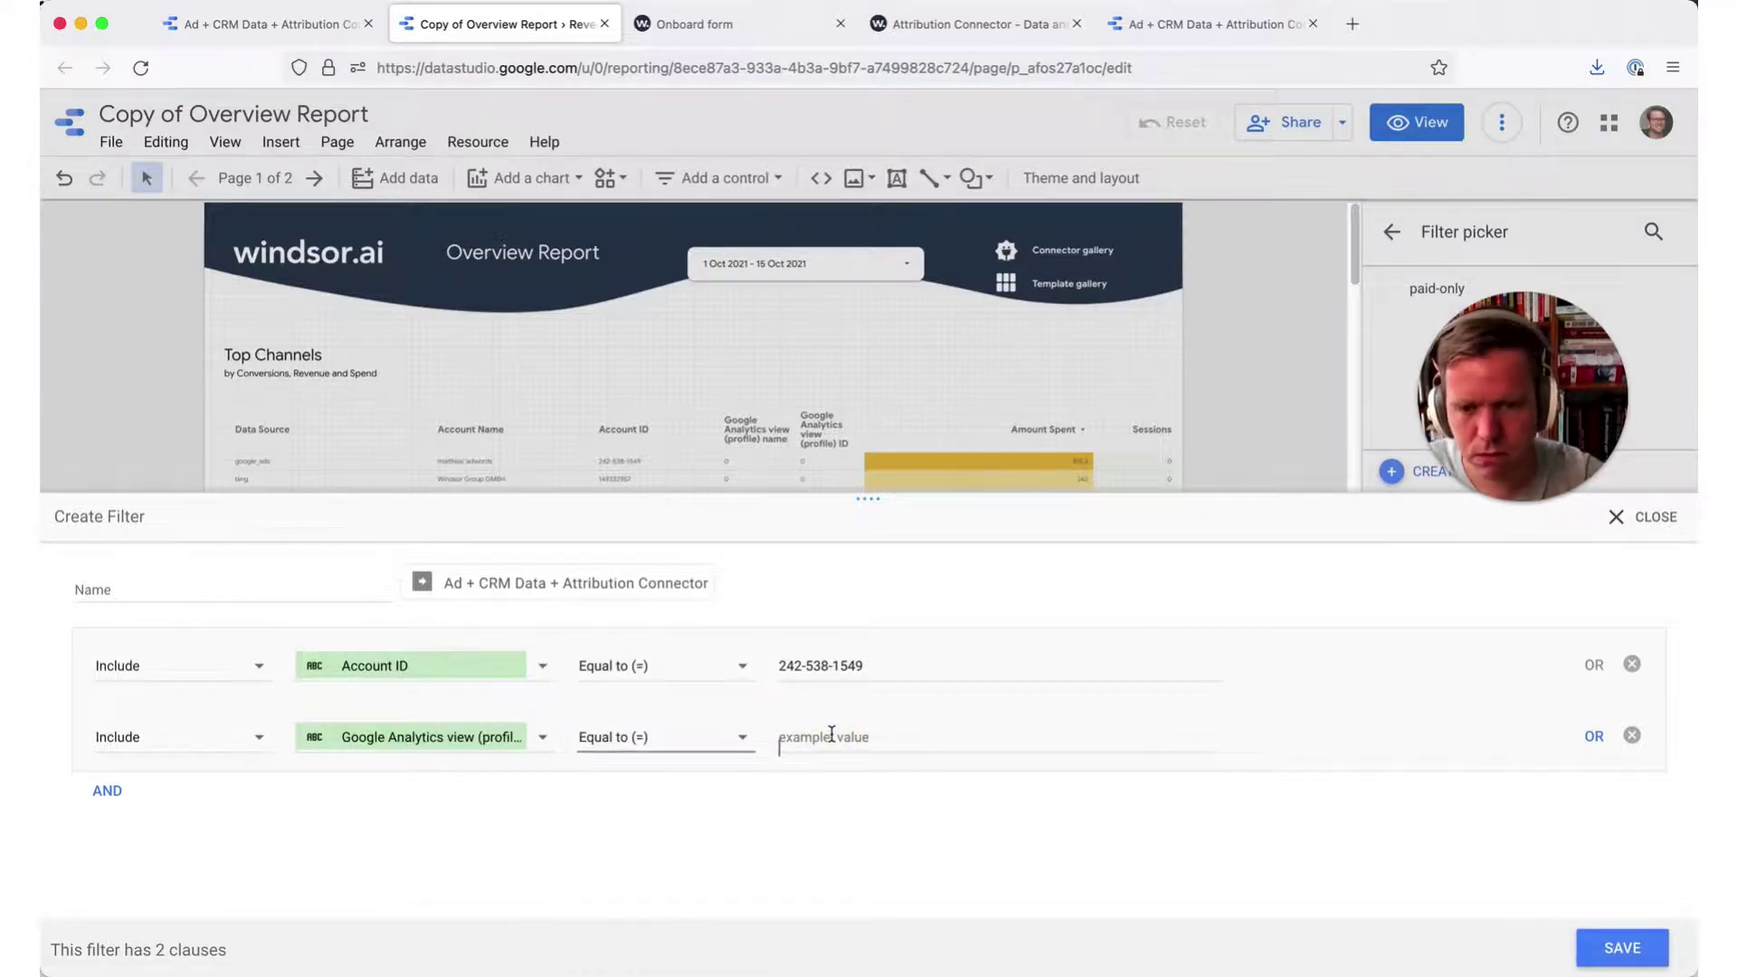
pyautogui.write('123')
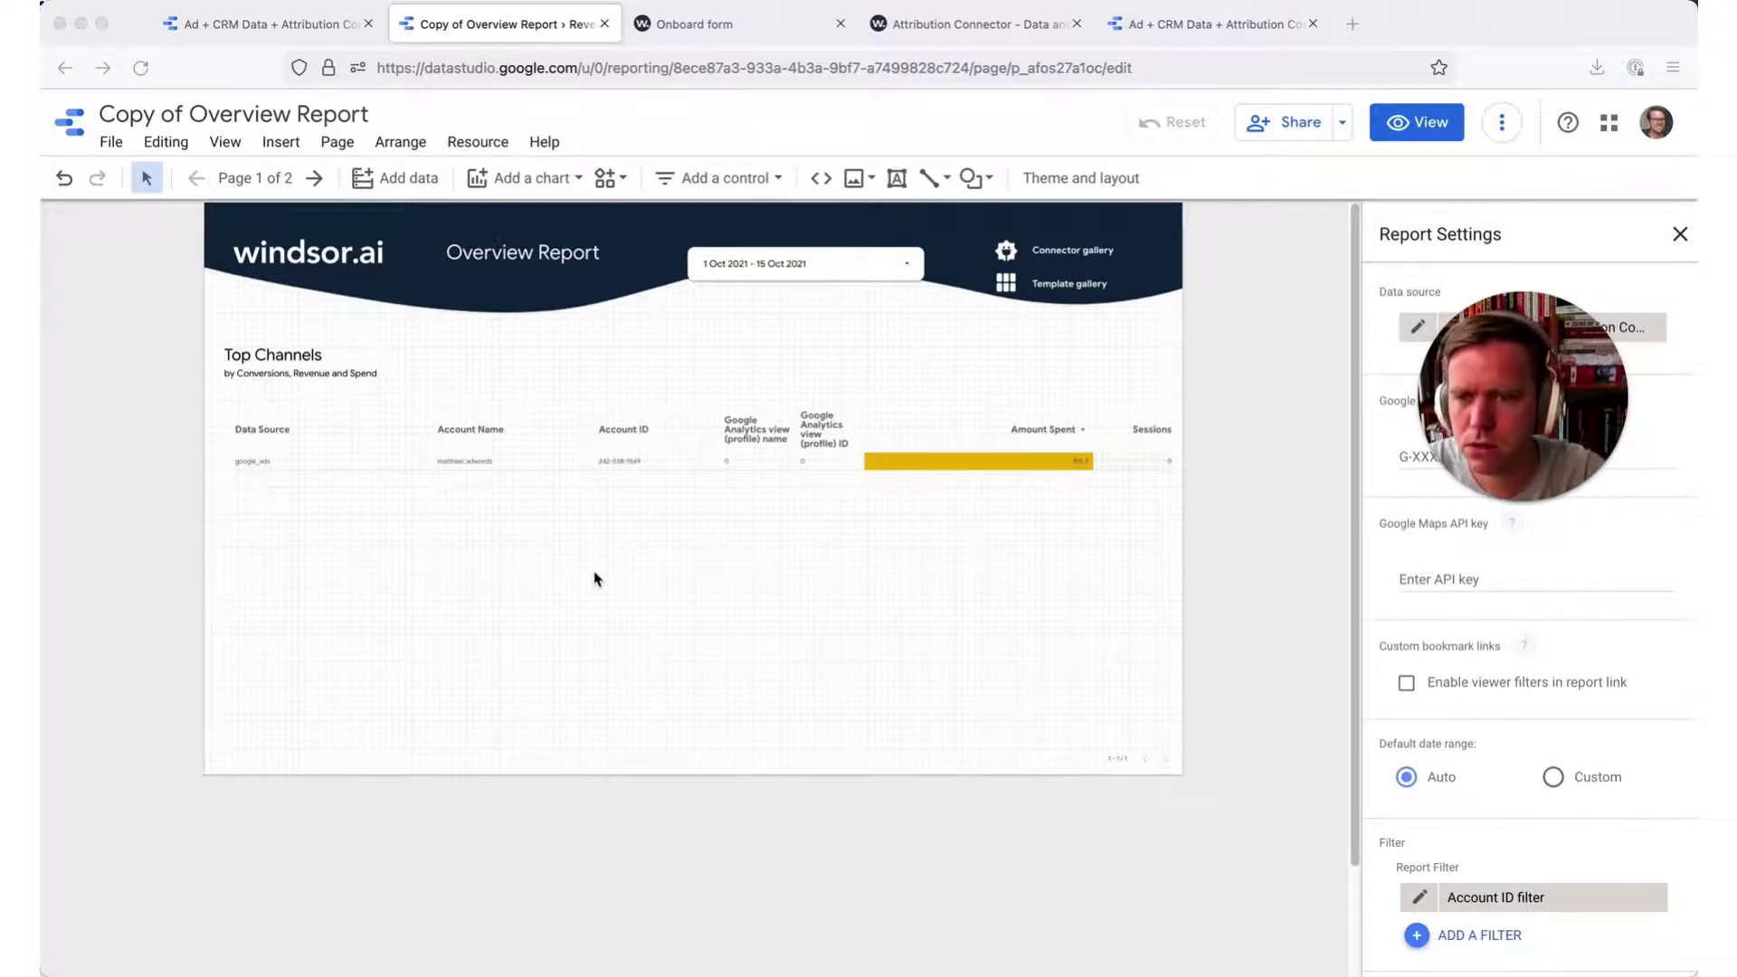
# - Delete the Account ID filter chip so the table shows all seven data source rows
pyautogui.click(1652, 899)
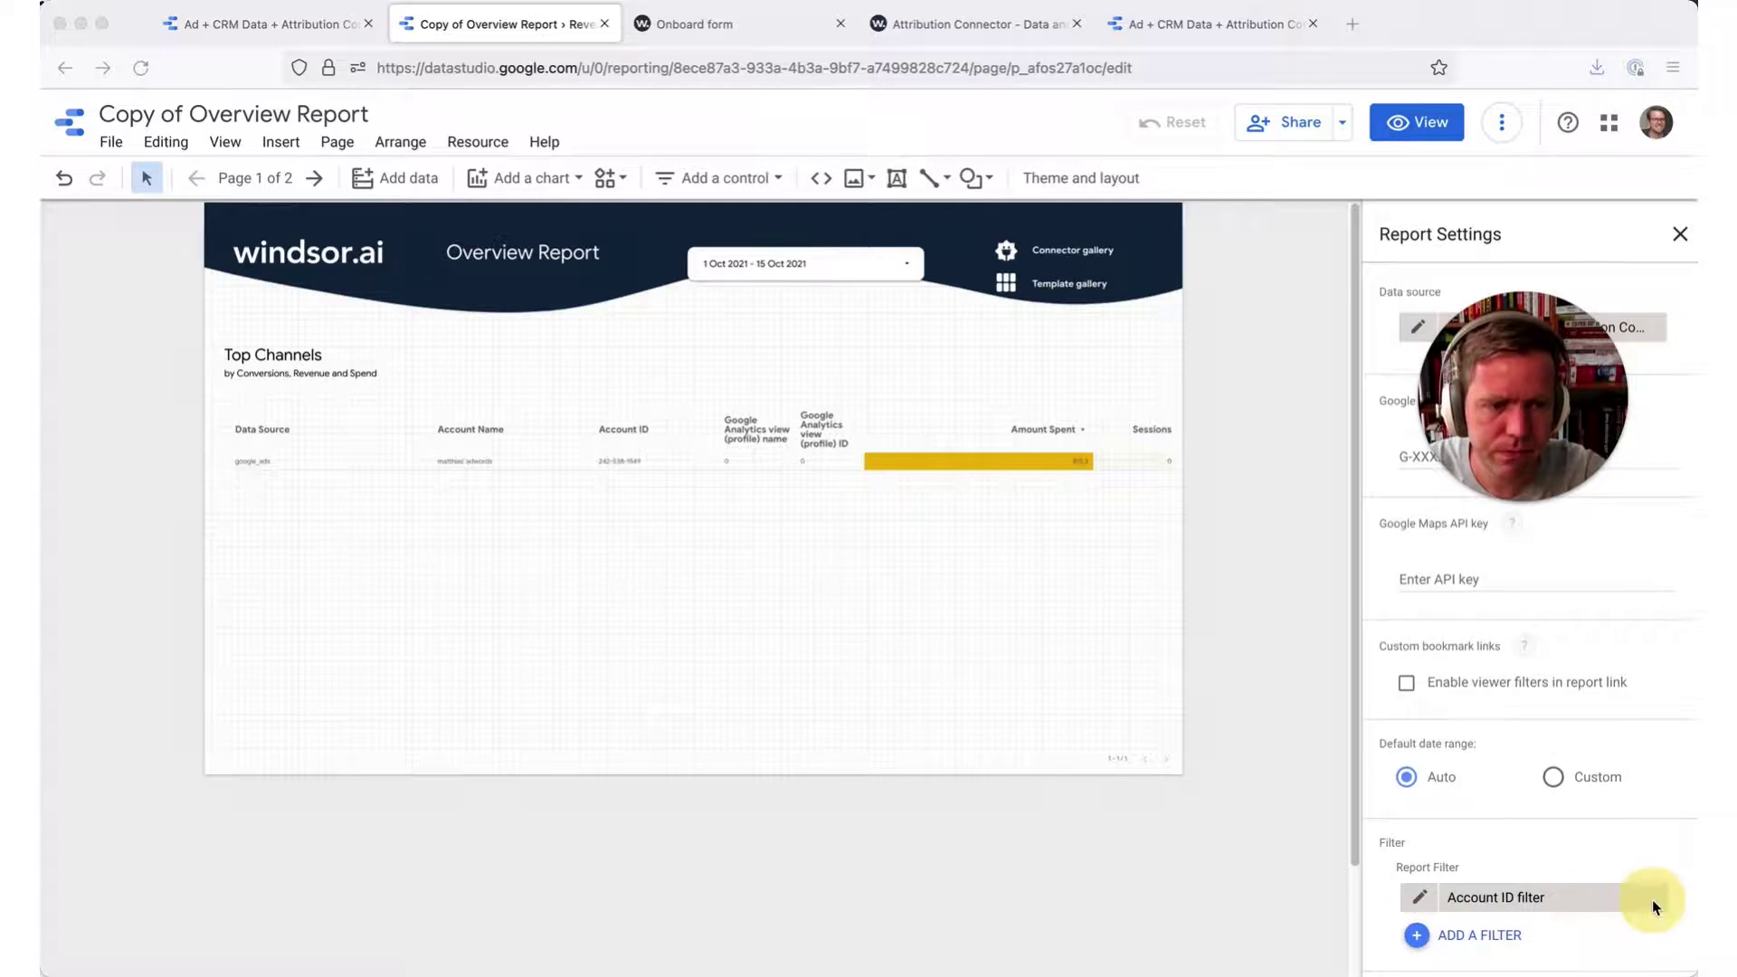
pyautogui.moveTo(1654, 897)
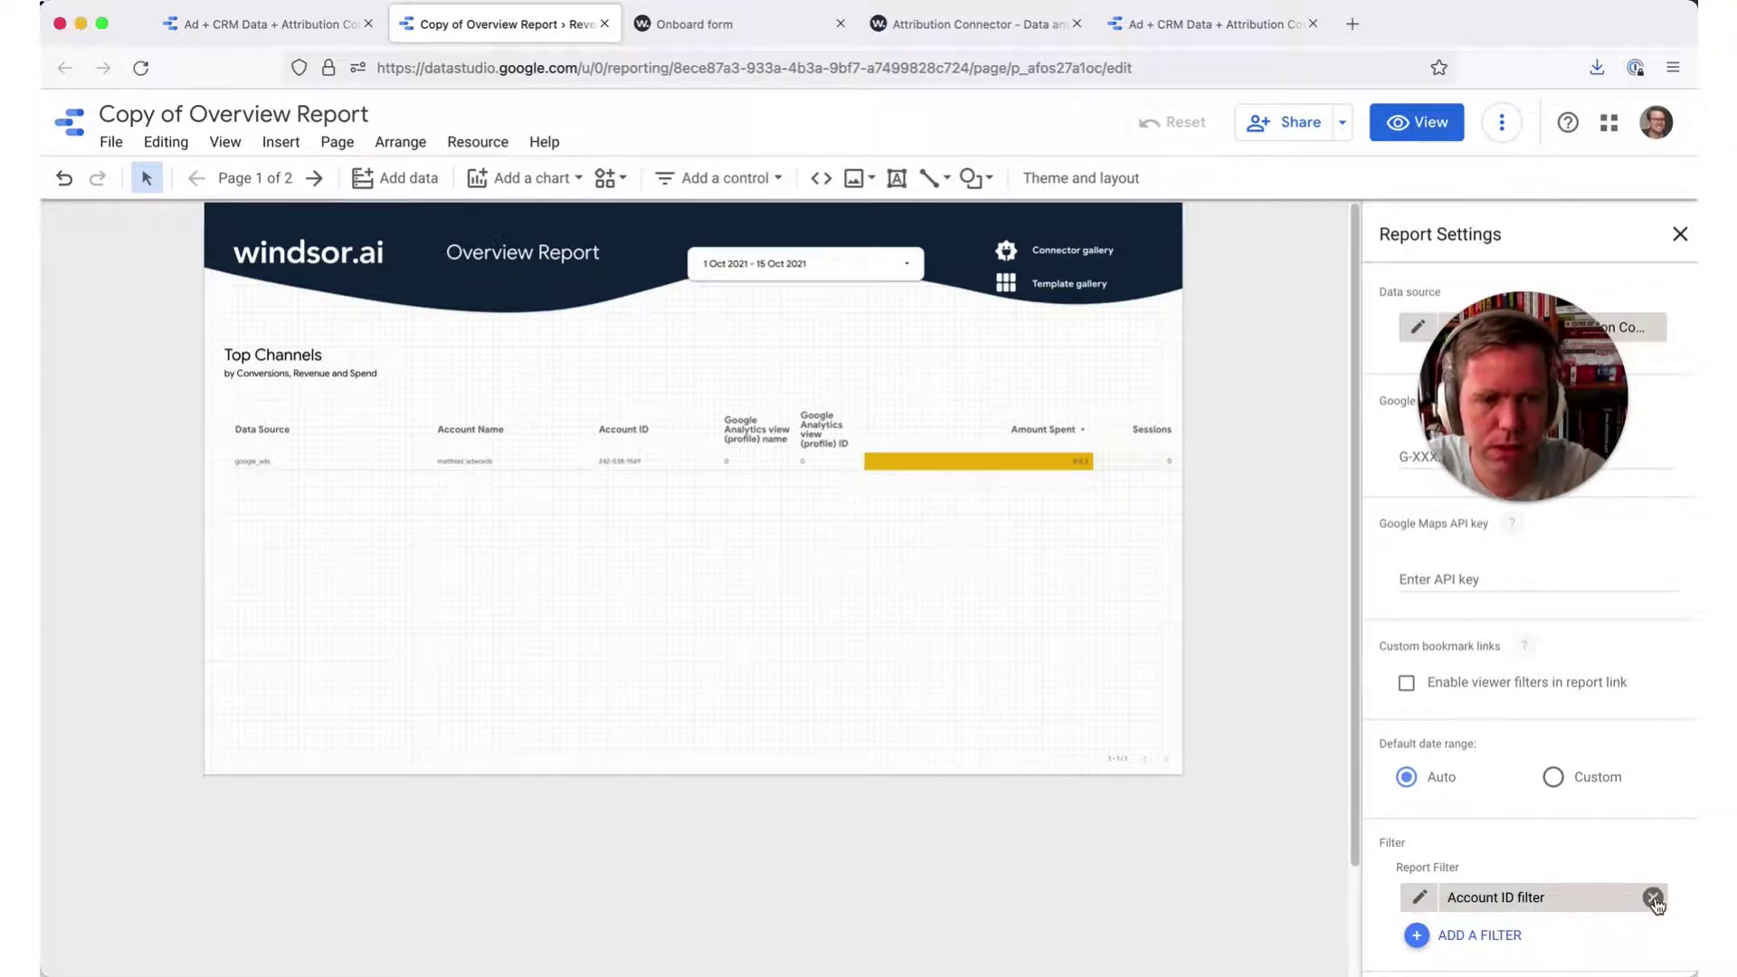
pyautogui.click(1653, 898)
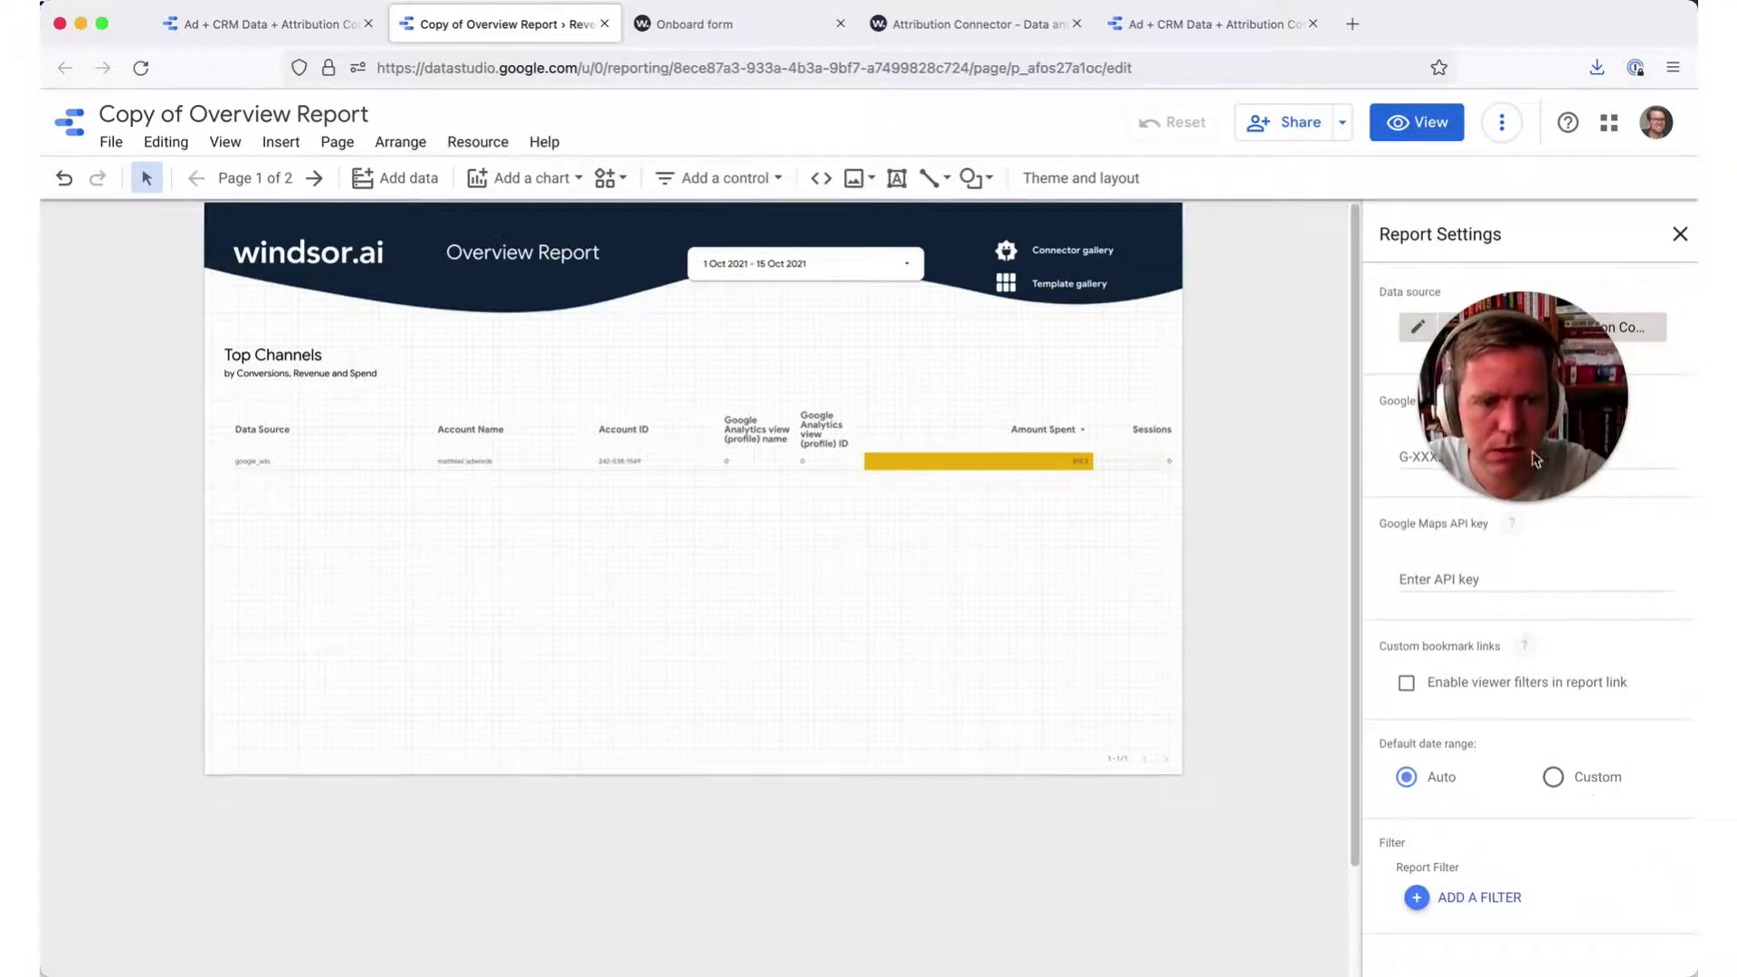
pyautogui.moveTo(1520, 334); pyautogui.dragTo(1523, 748)
pyautogui.click(1006, 532)
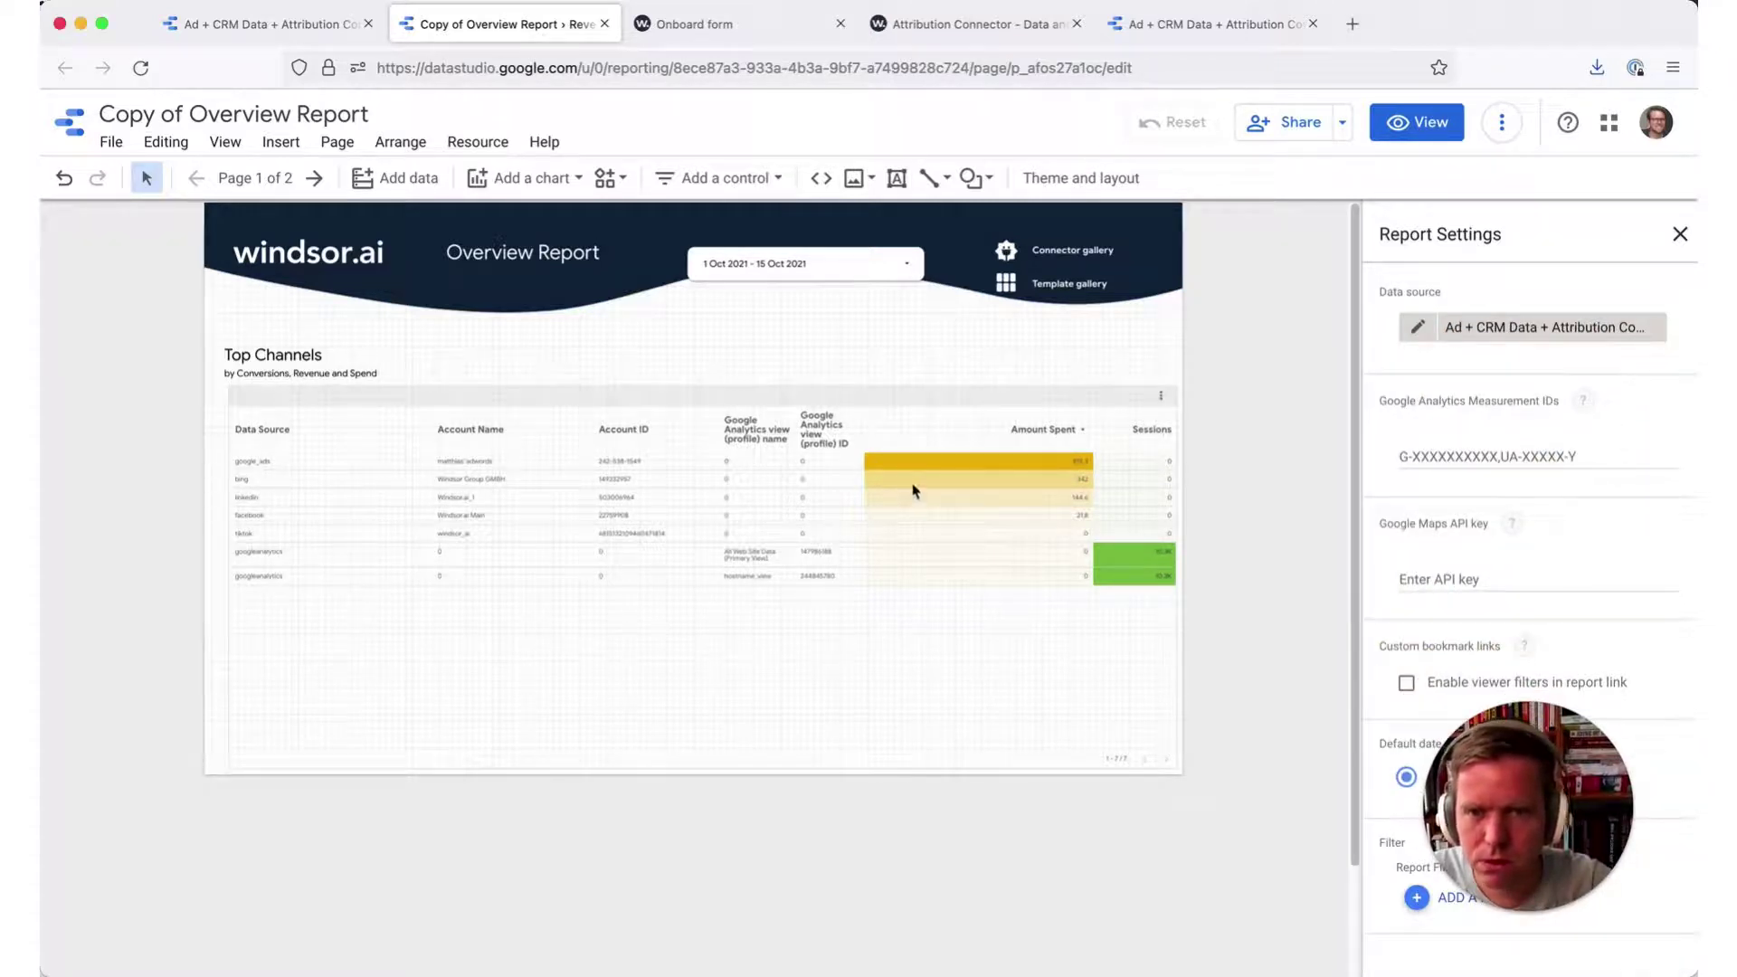
pyautogui.click(1303, 259)
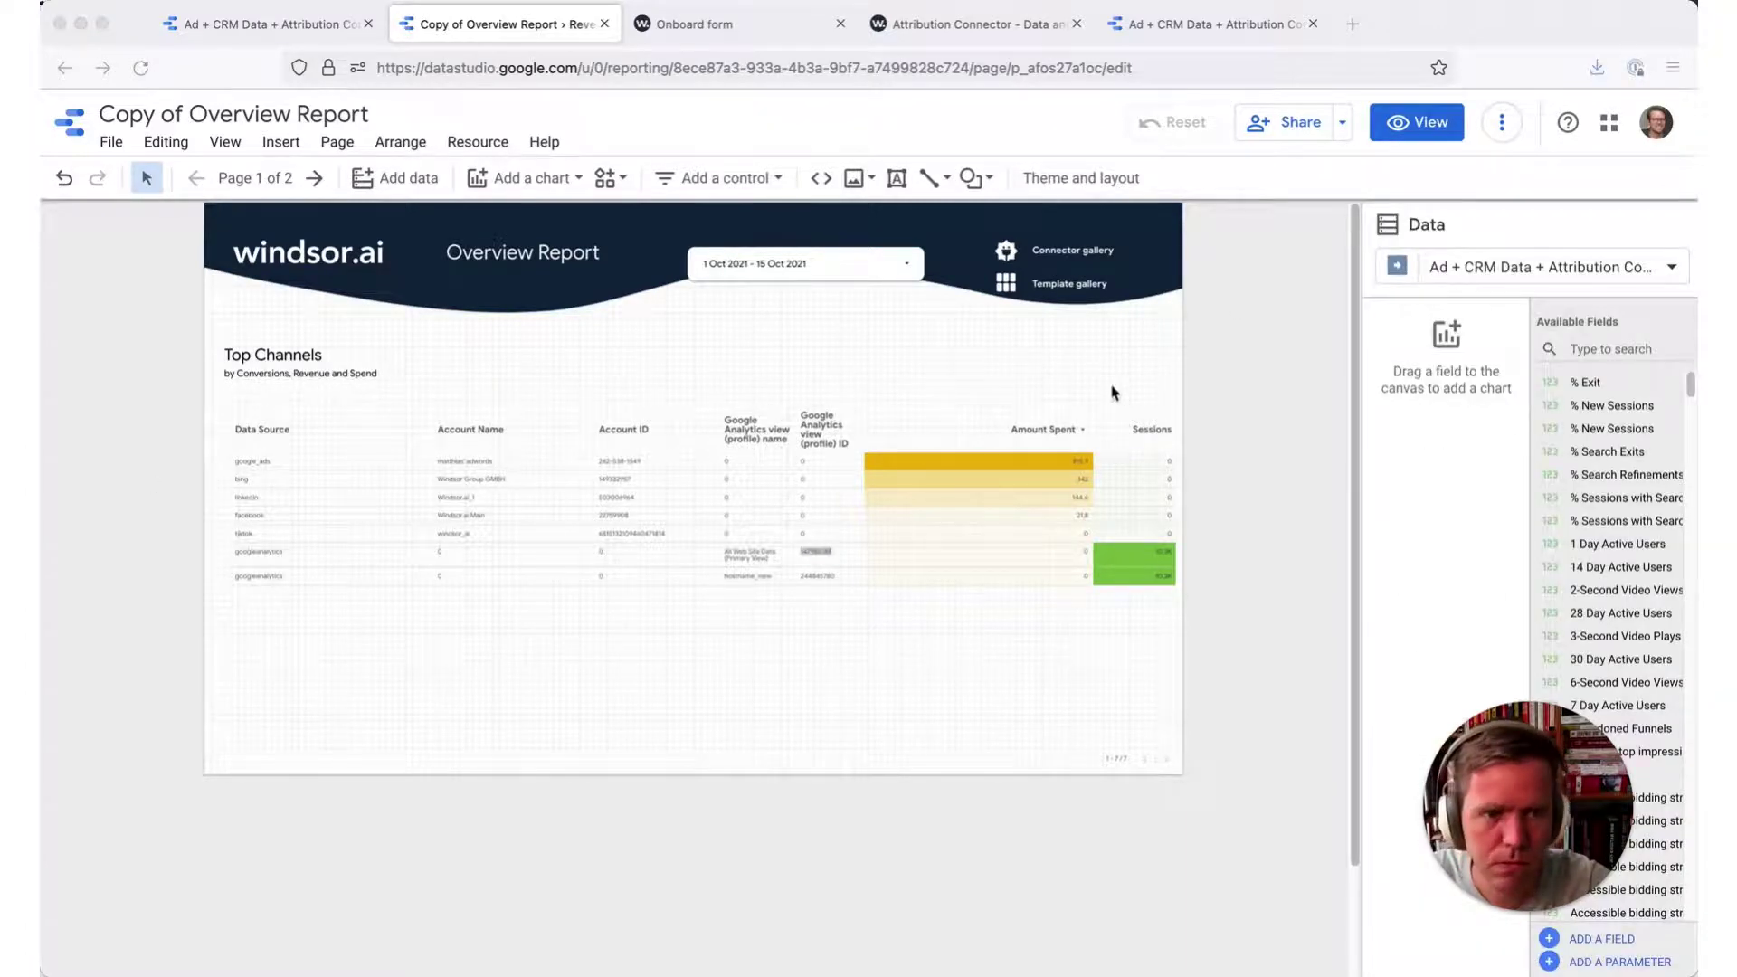
# - Edit the Top Channels table's Ad + CRM Data + Attribution Connector data source fields
pyautogui.click(999, 502)
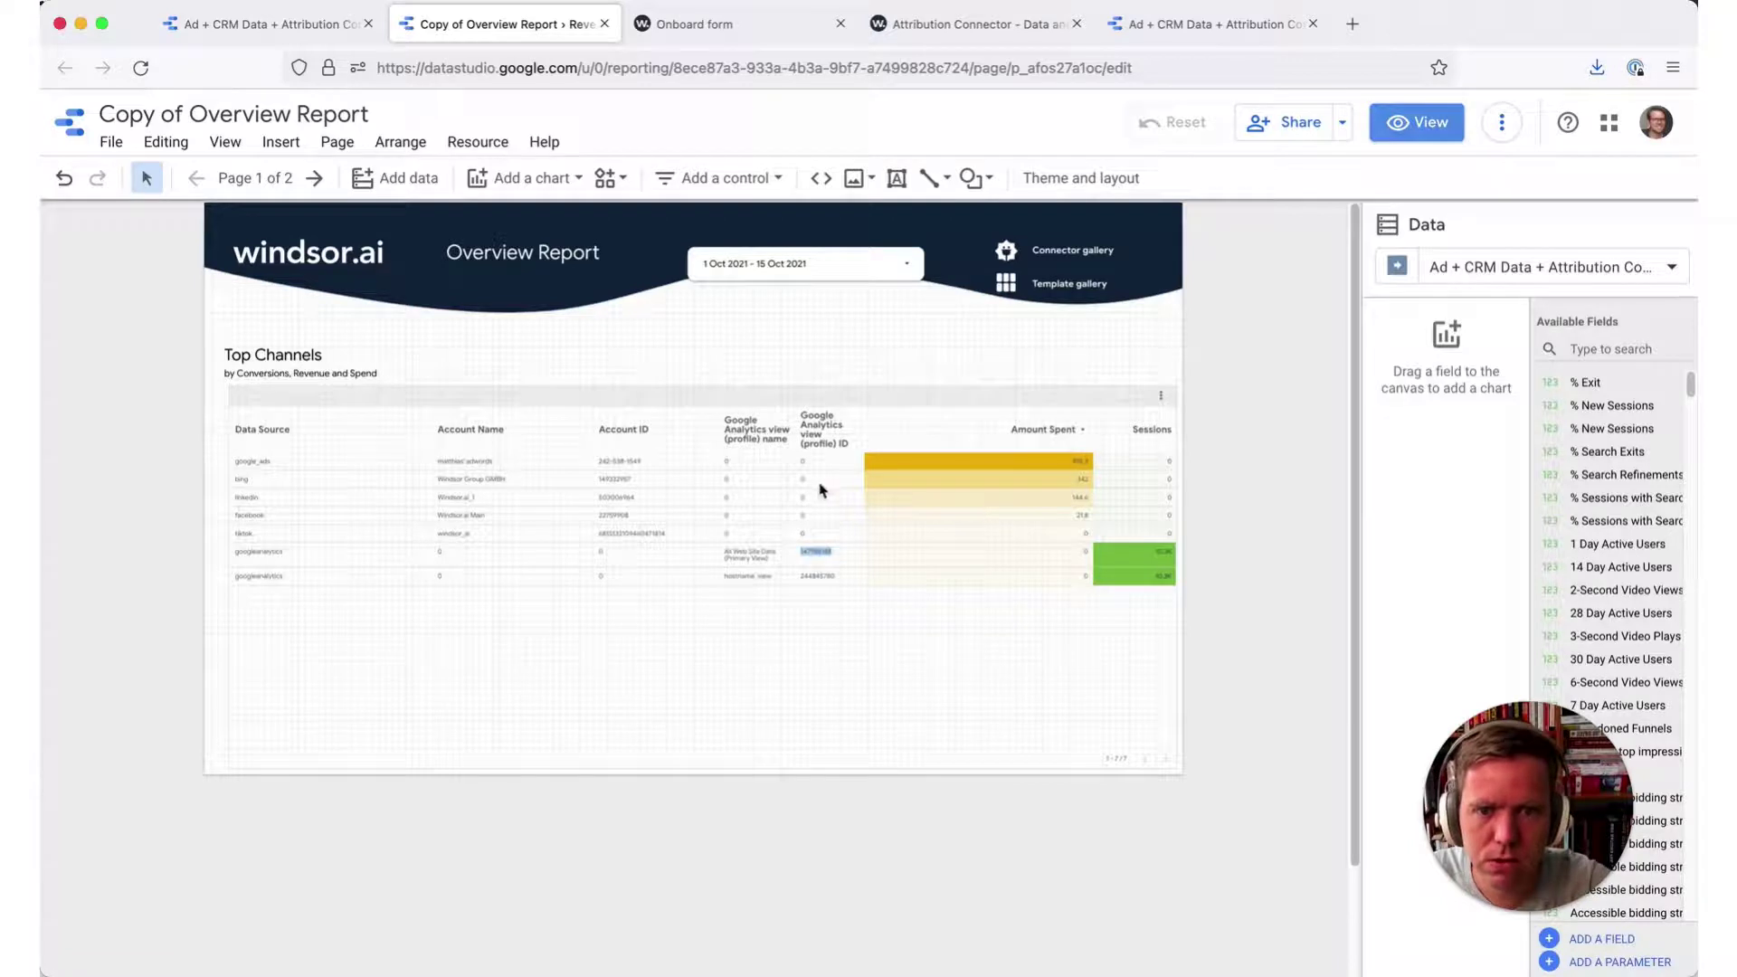
pyautogui.click(750, 487)
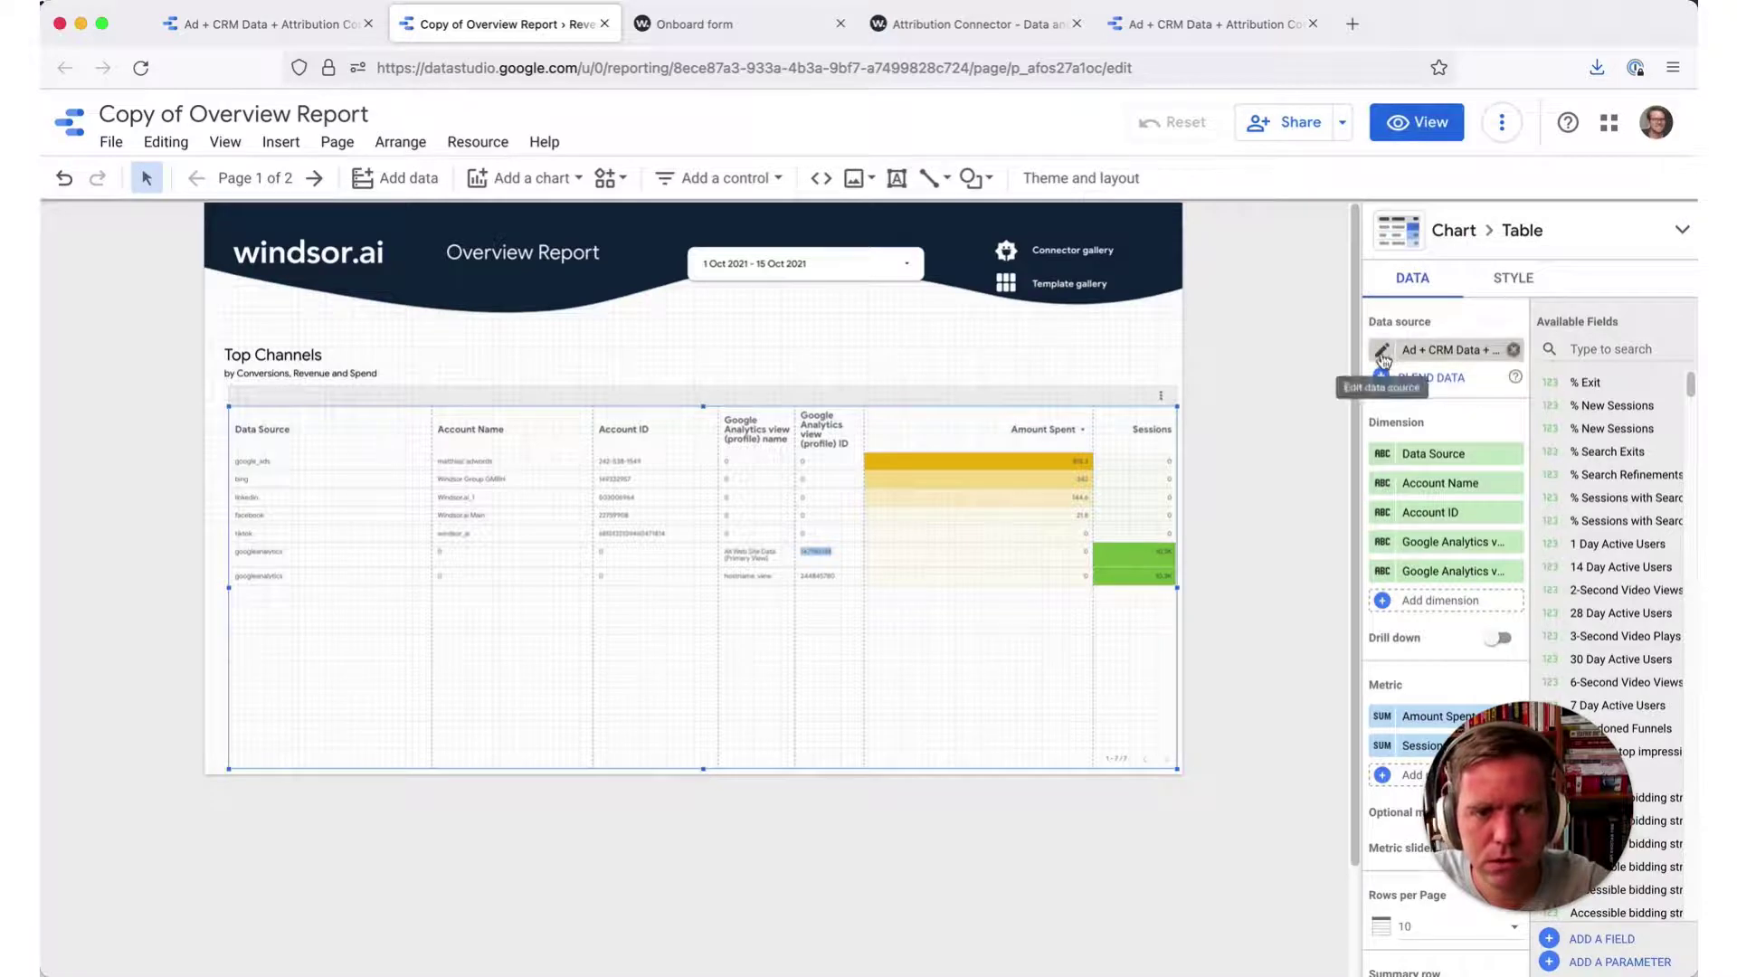
pyautogui.click(1382, 352)
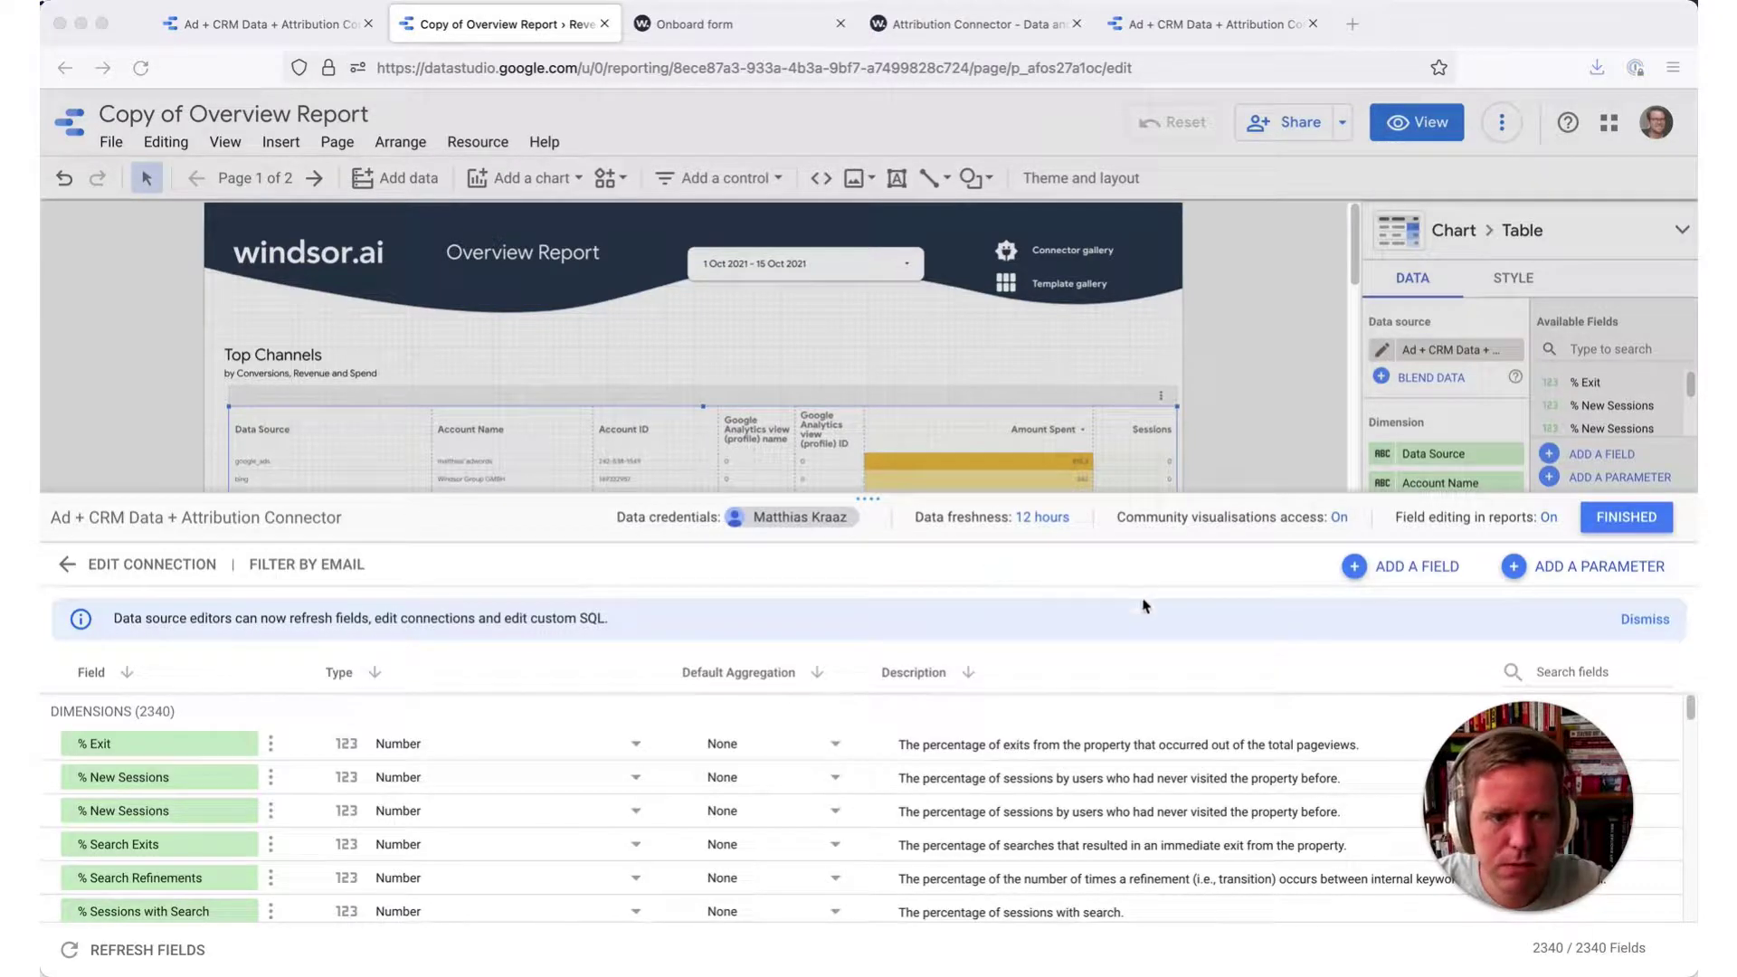
pyautogui.click(1359, 575)
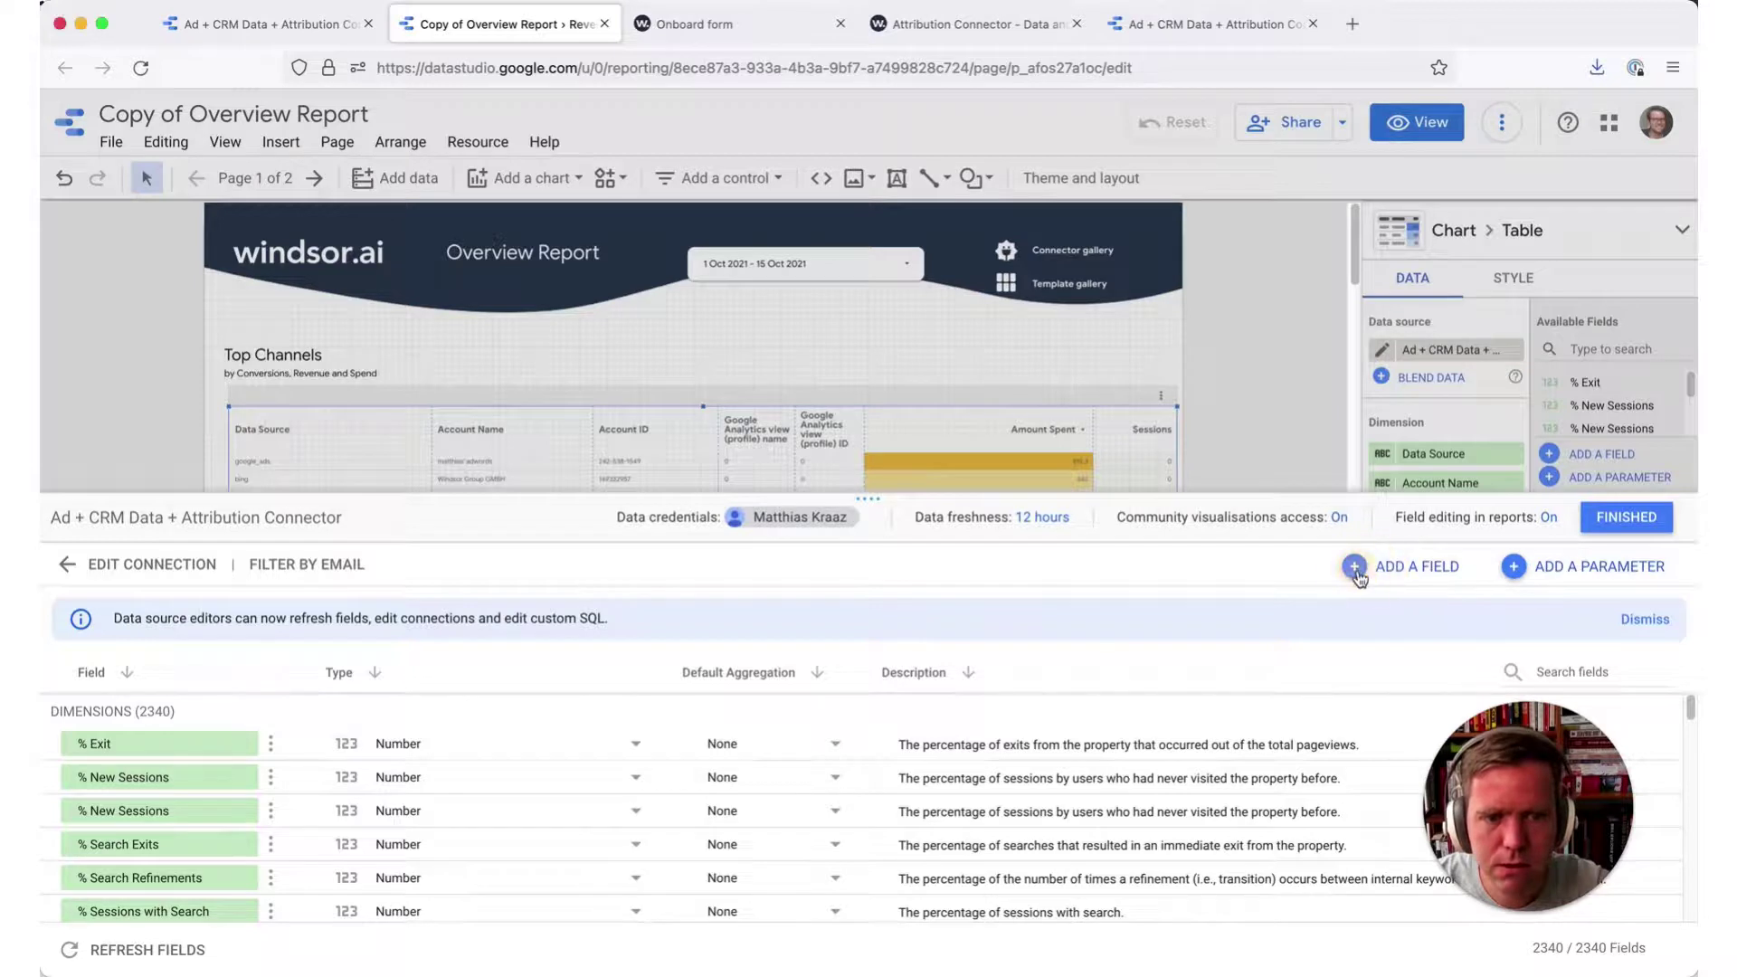
# - Add a calculated field named Country with formula beginning CASE WHEN Account ID in ()
pyautogui.click(1359, 570)
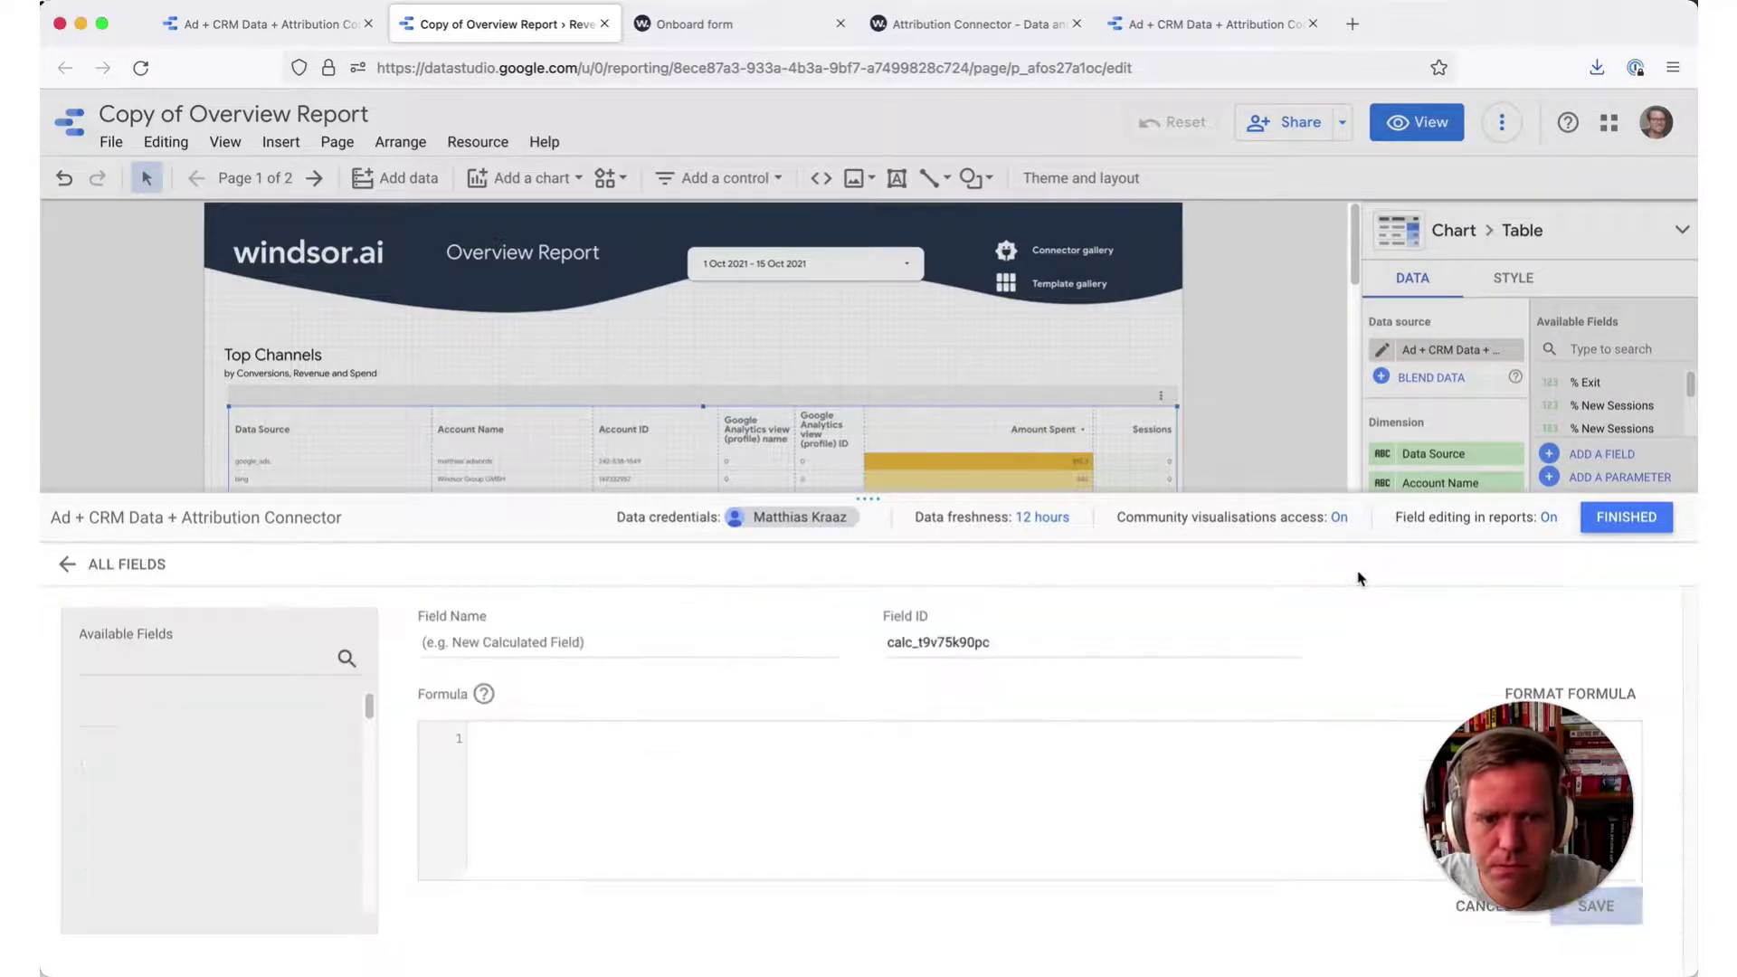
pyautogui.click(729, 637)
pyautogui.write('Country')
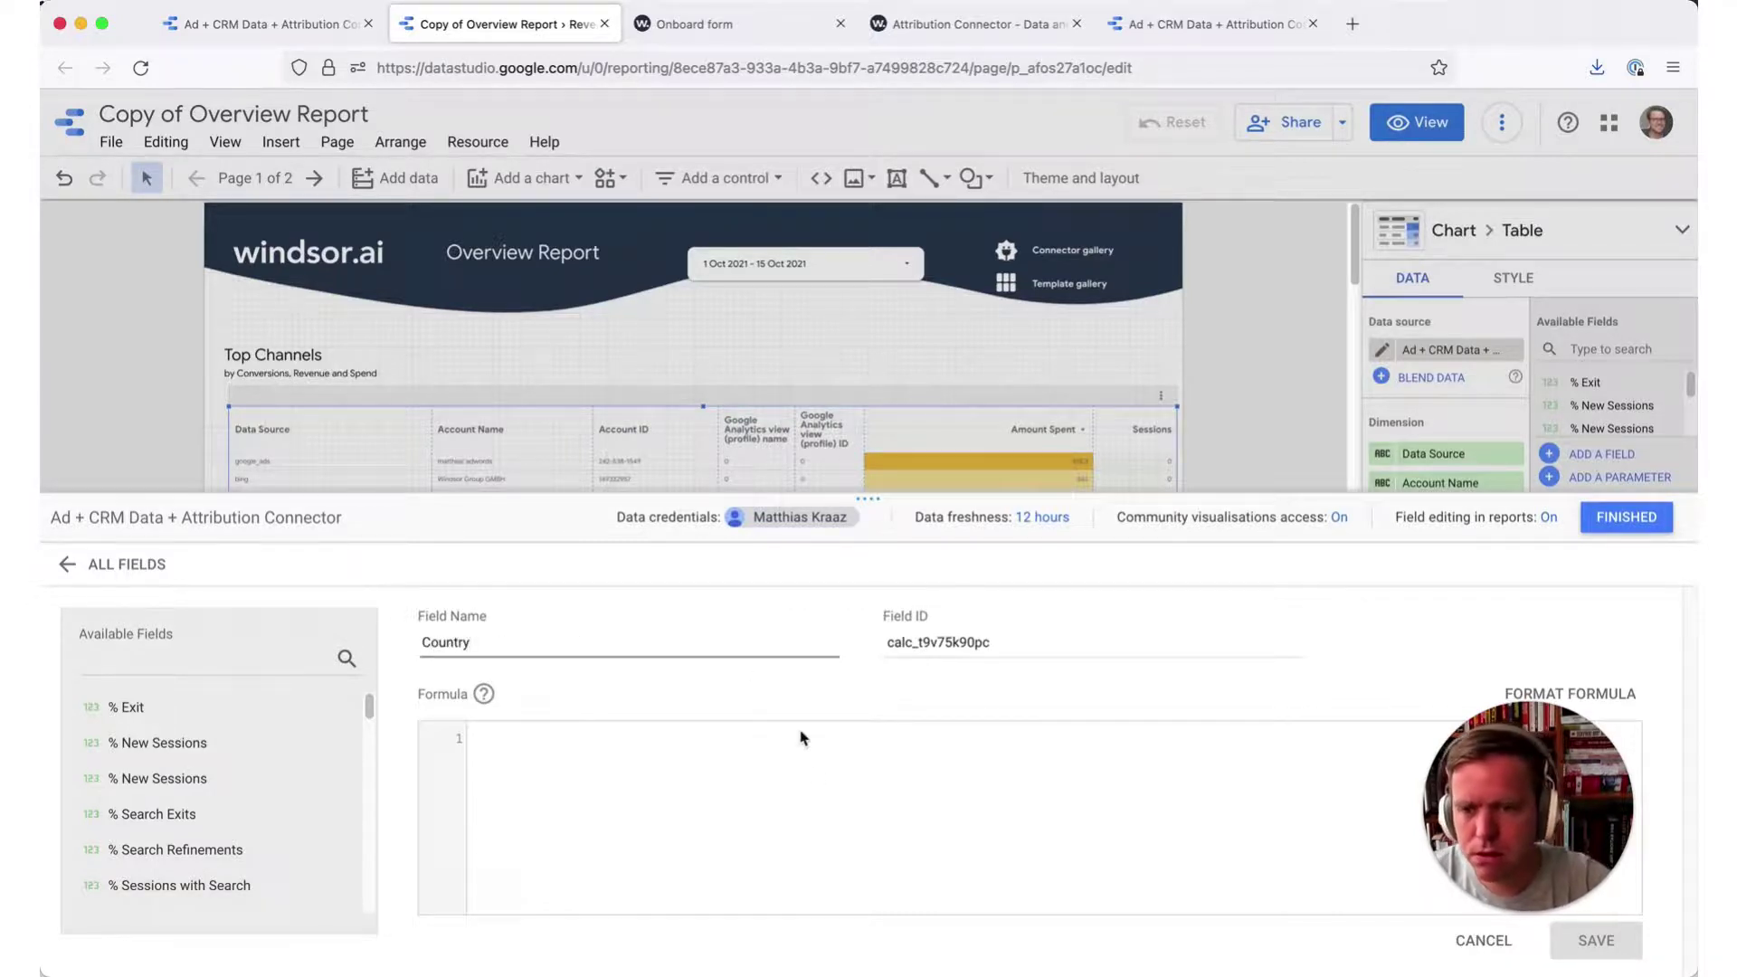
pyautogui.click(825, 777)
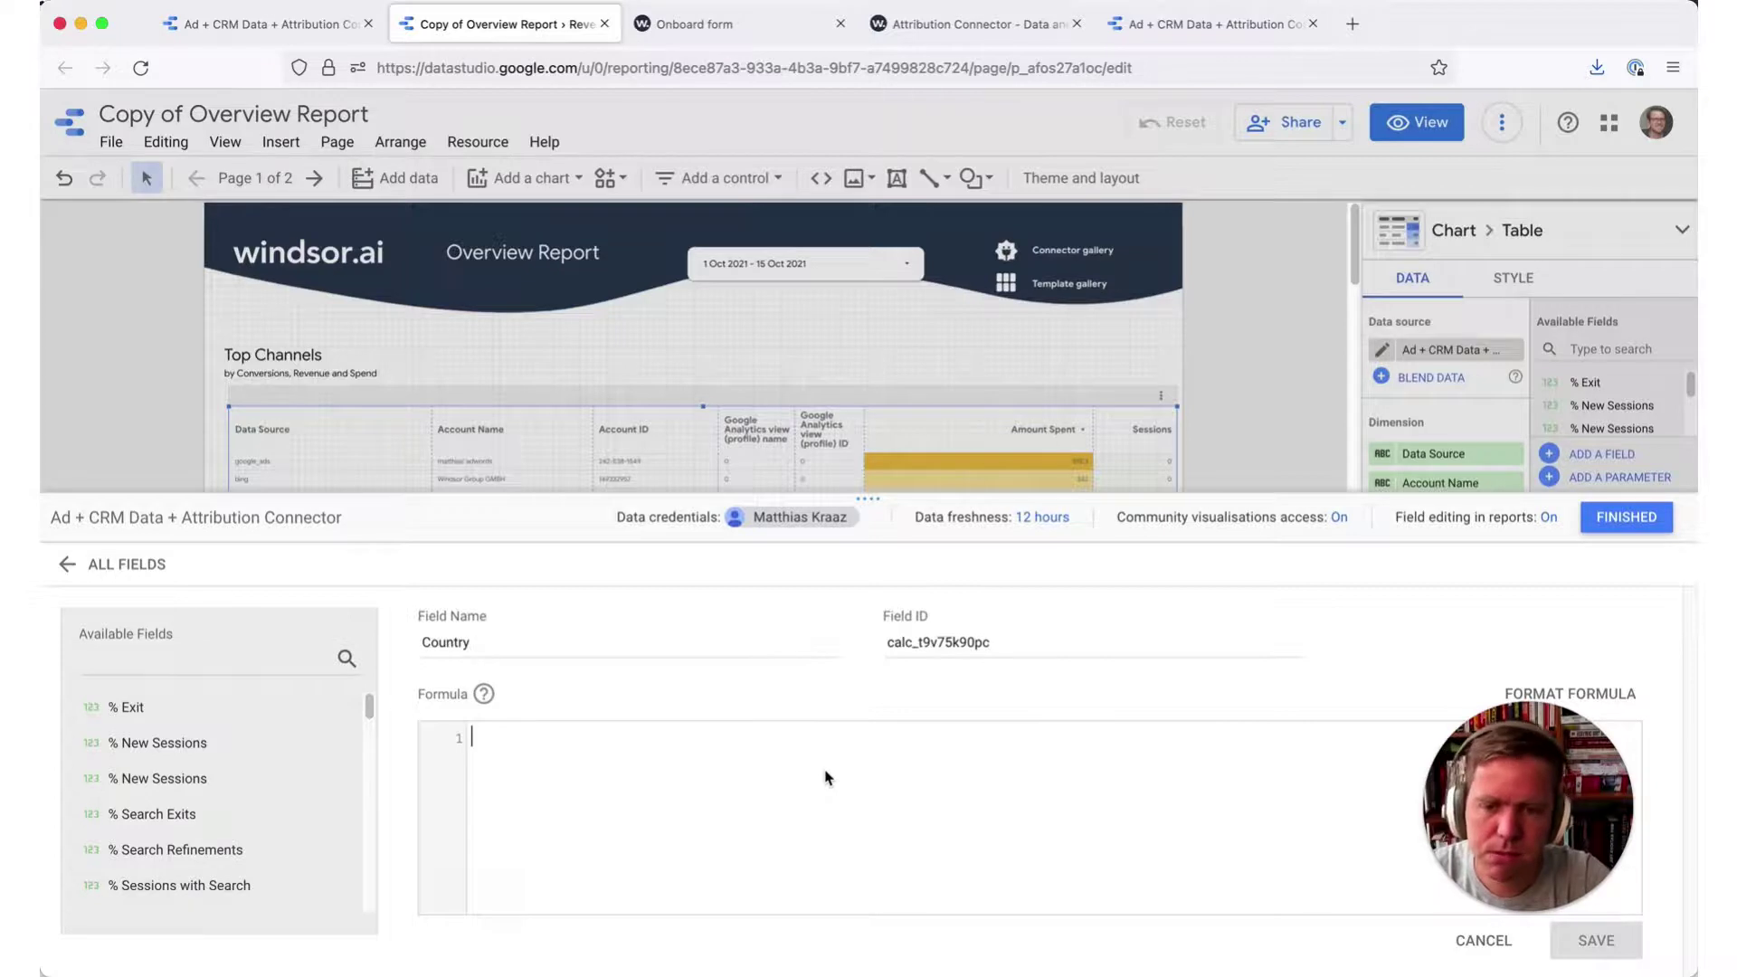
pyautogui.write('CASE WHEN ')
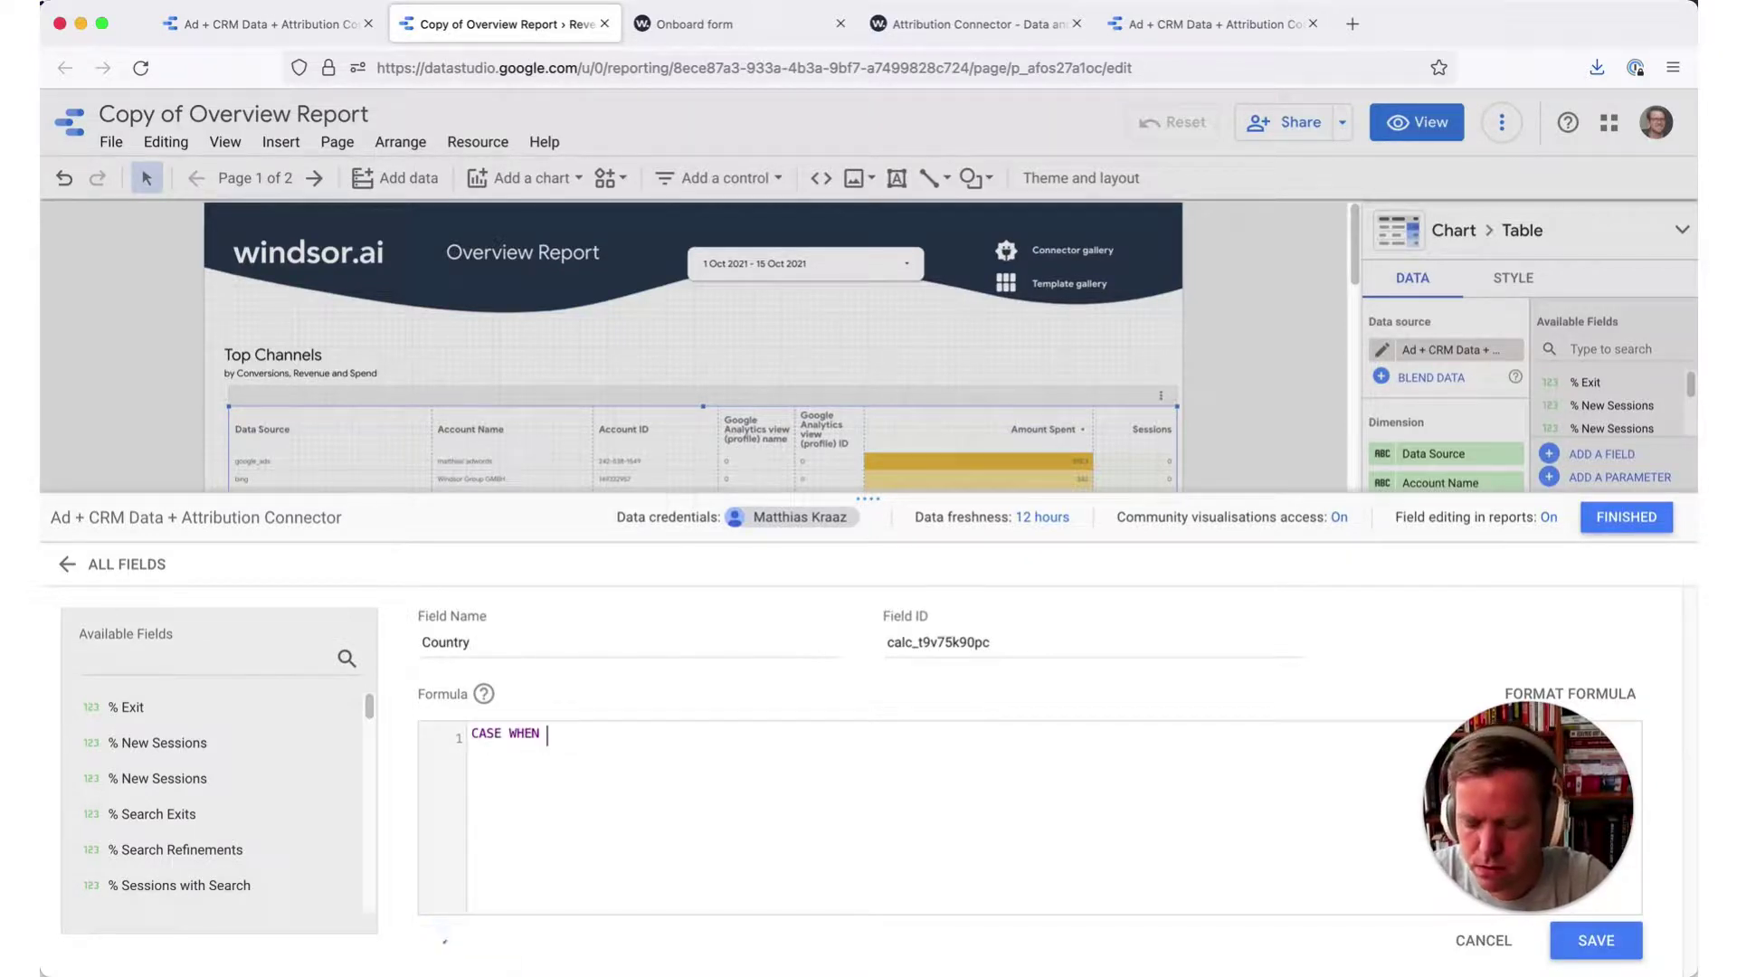
pyautogui.write('acc')
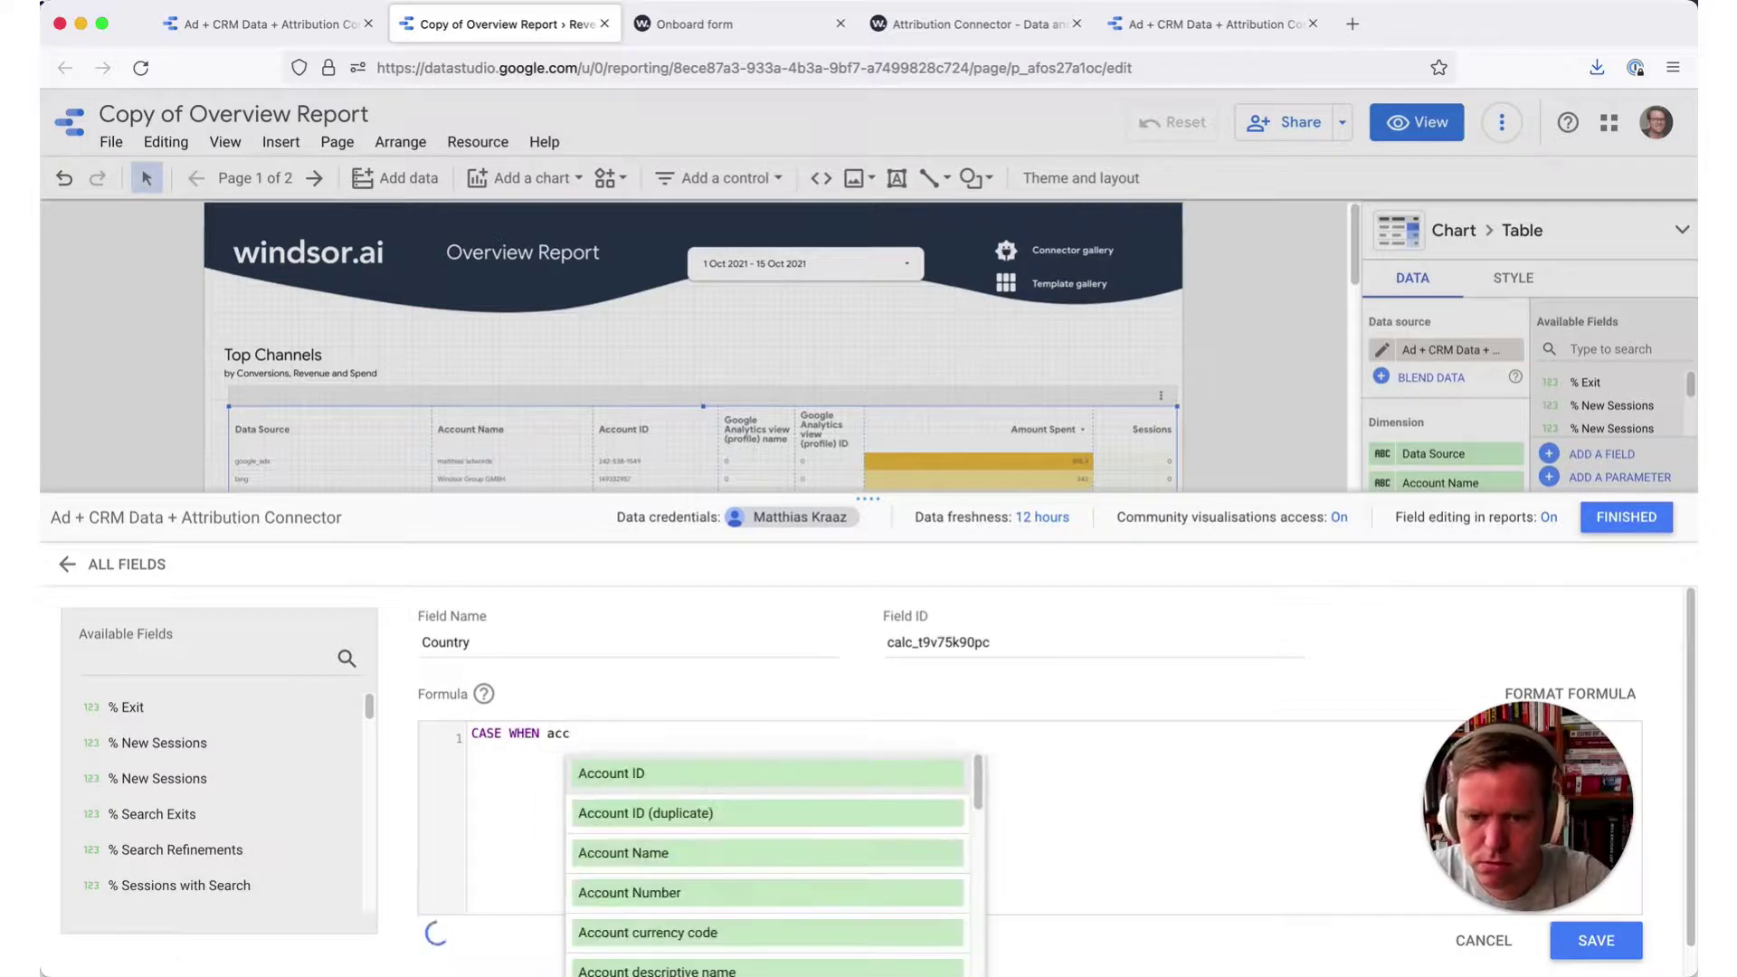
pyautogui.press('Return')
pyautogui.write('in ')
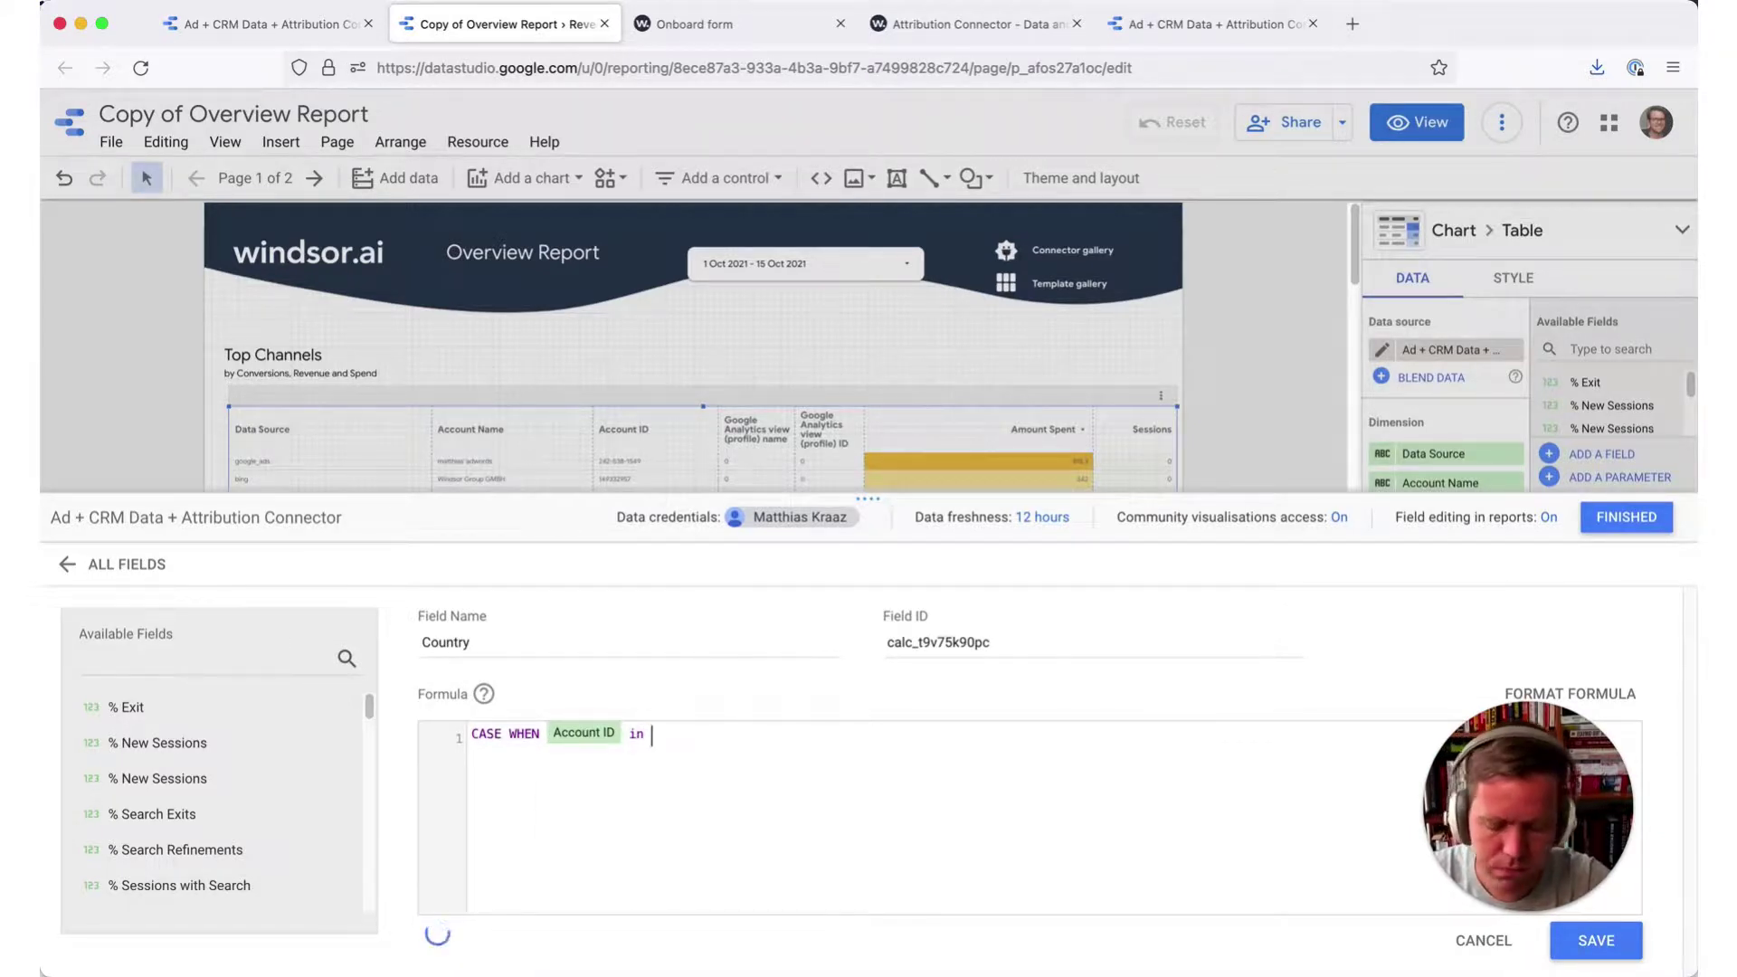
pyautogui.write('()')
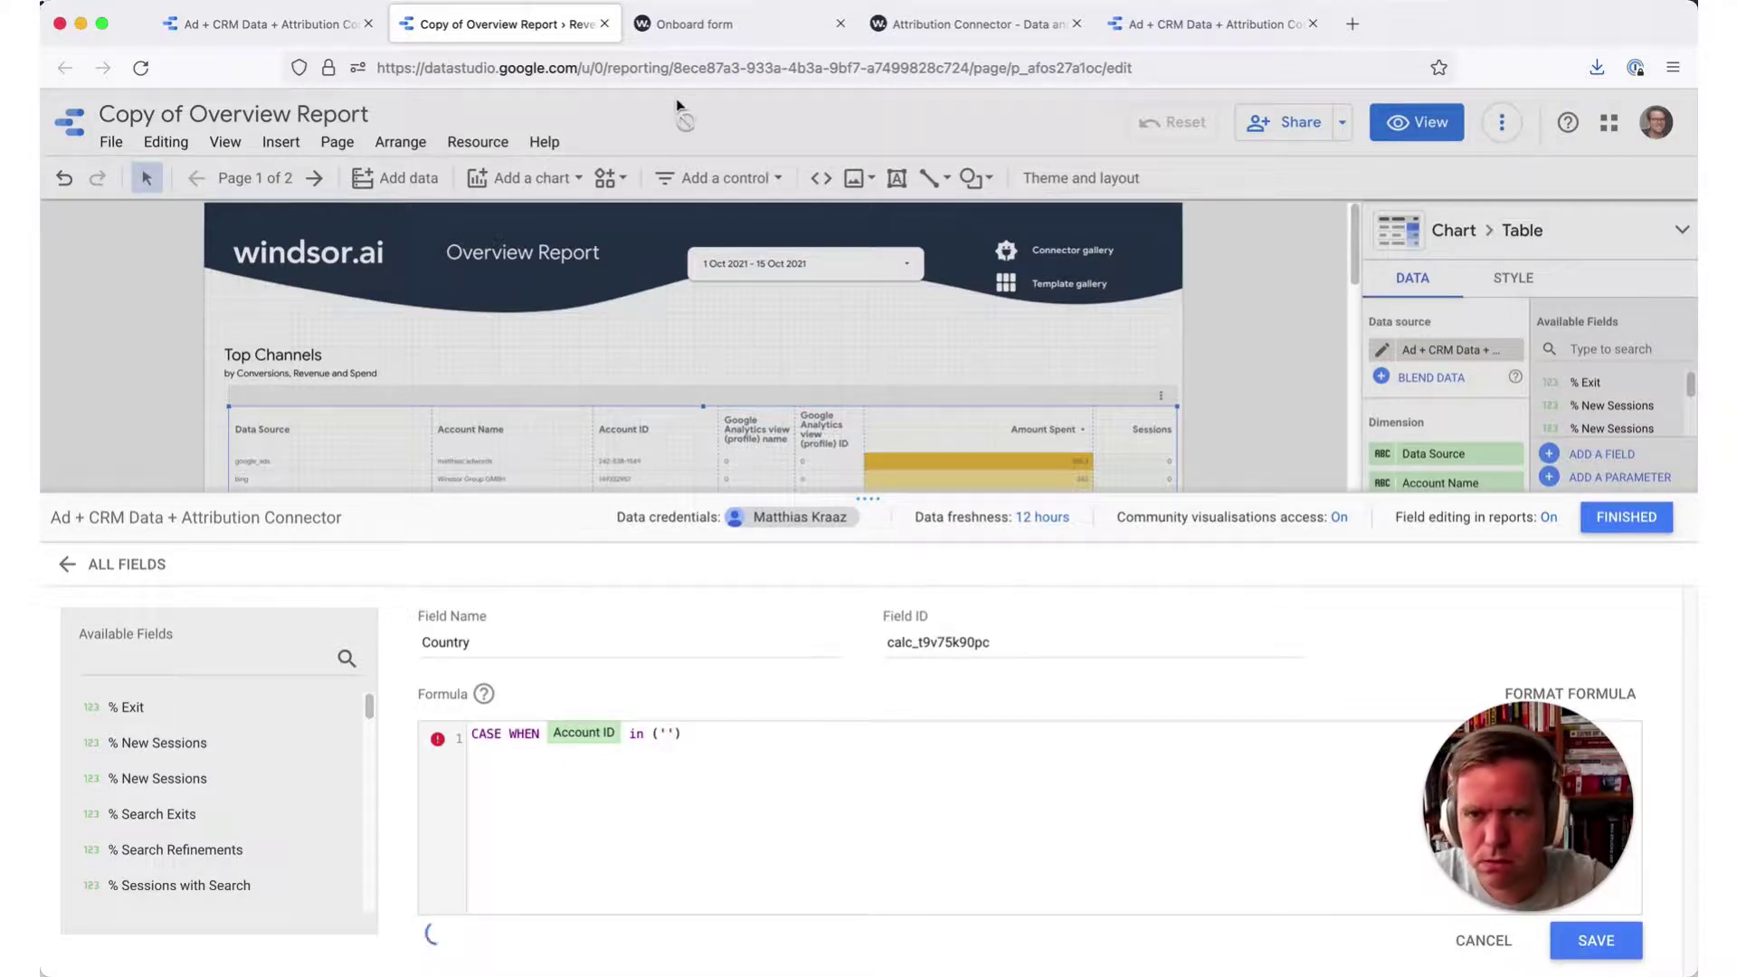
# - Paste the two account IDs from the ID list into the formula's IN list
pyautogui.click(740, 13)
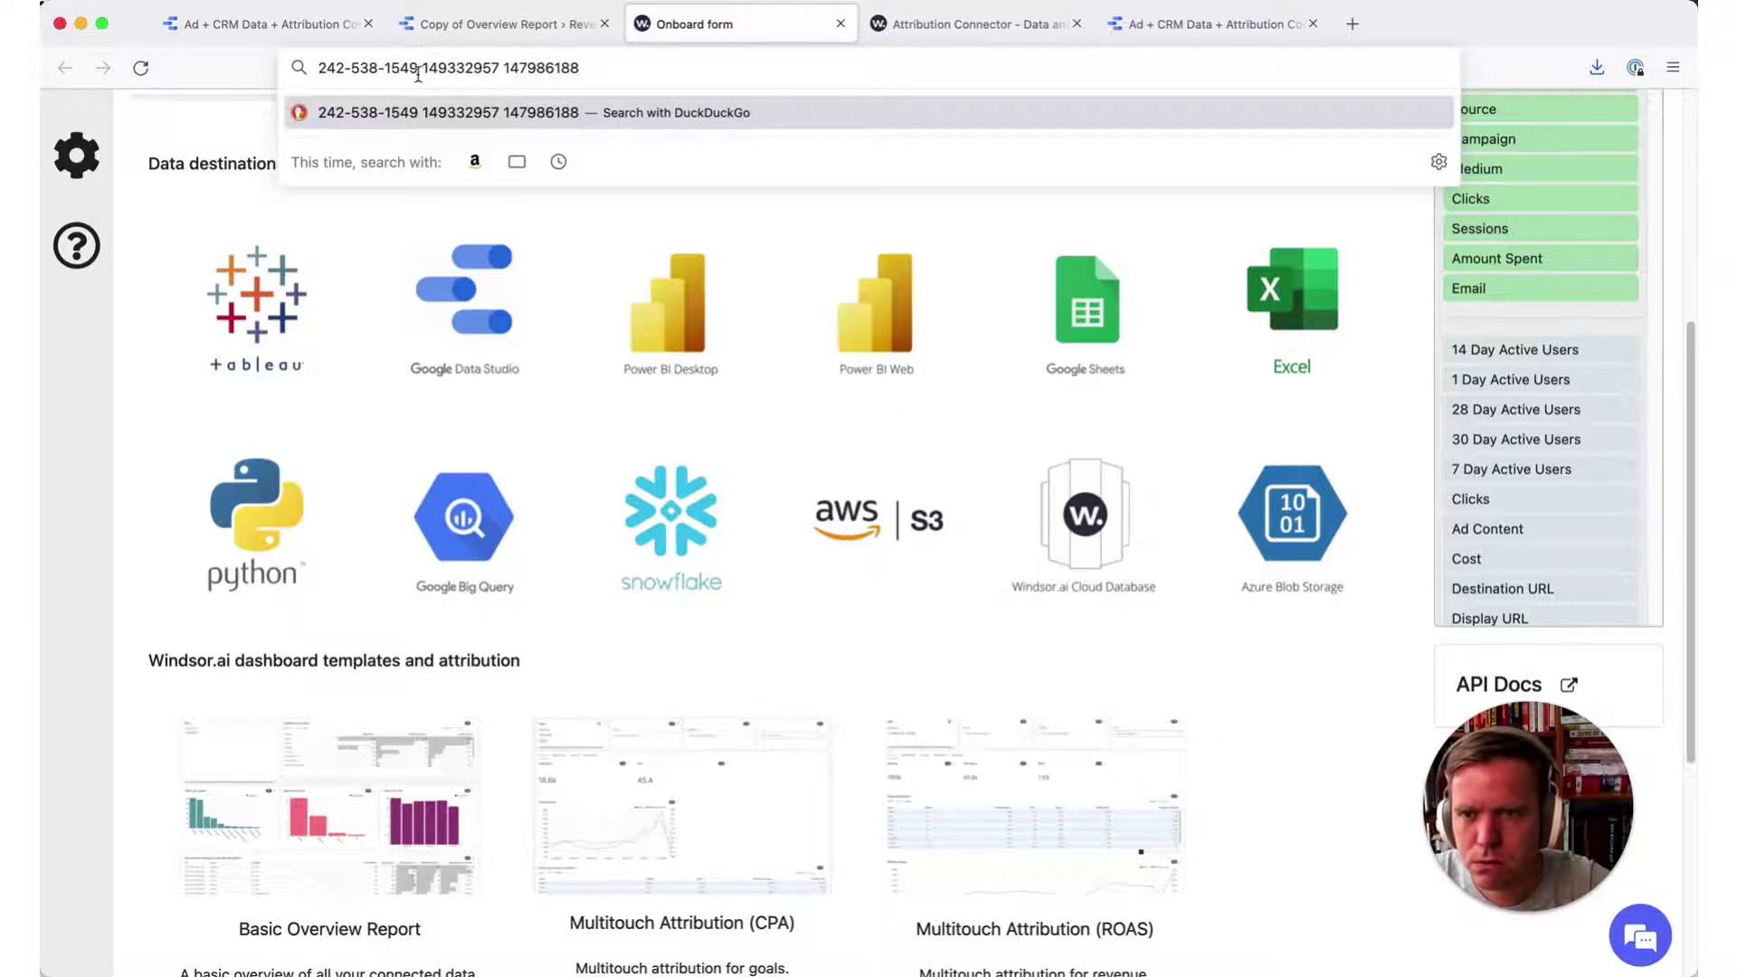
pyautogui.click(375, 64)
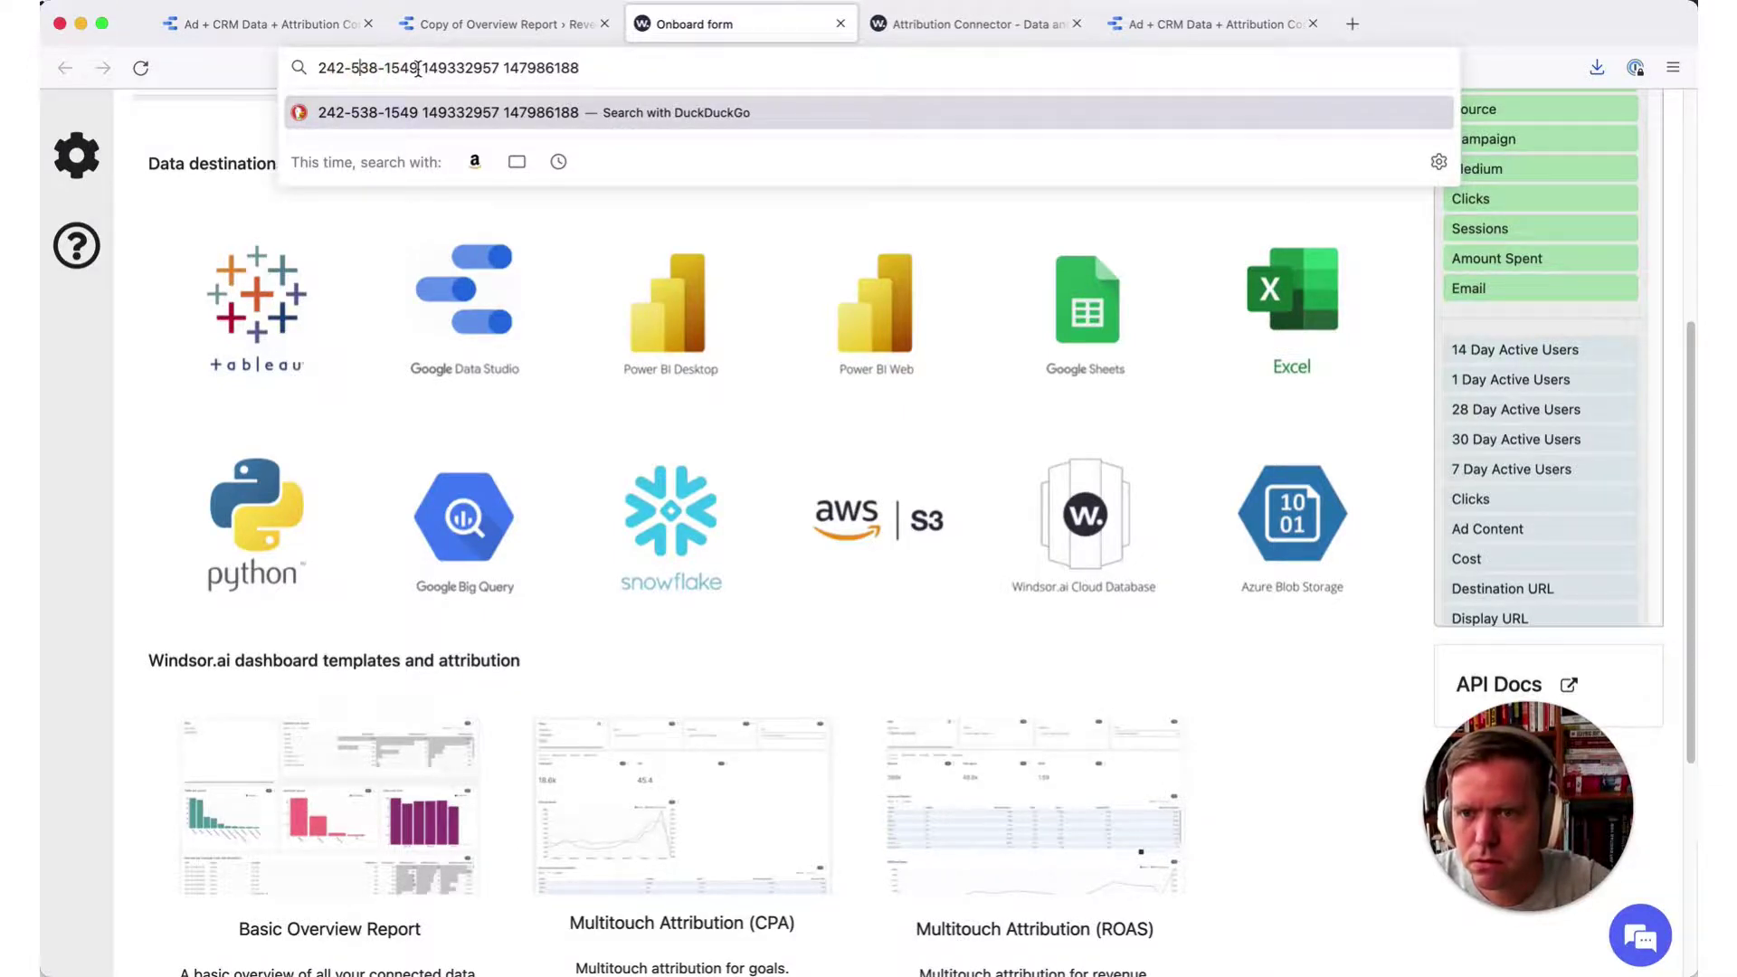
pyautogui.moveTo(418, 69); pyautogui.dragTo(319, 69)
pyautogui.press('super+c')
pyautogui.click(479, 24)
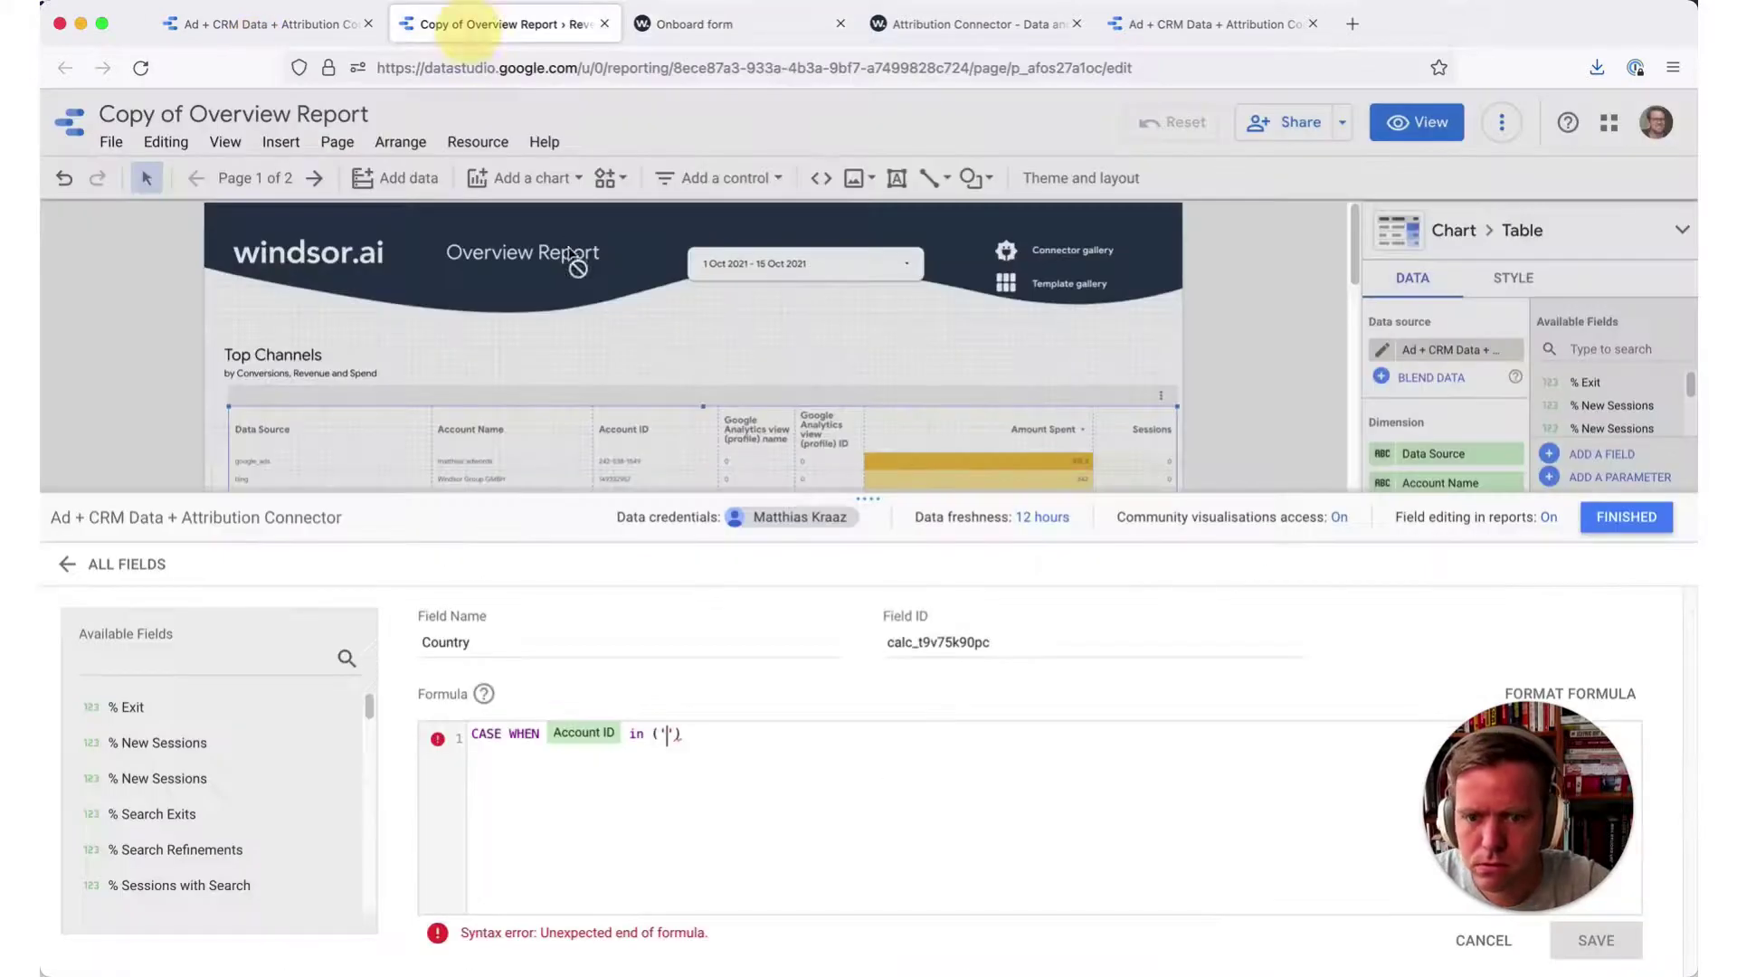
pyautogui.press('super+v')
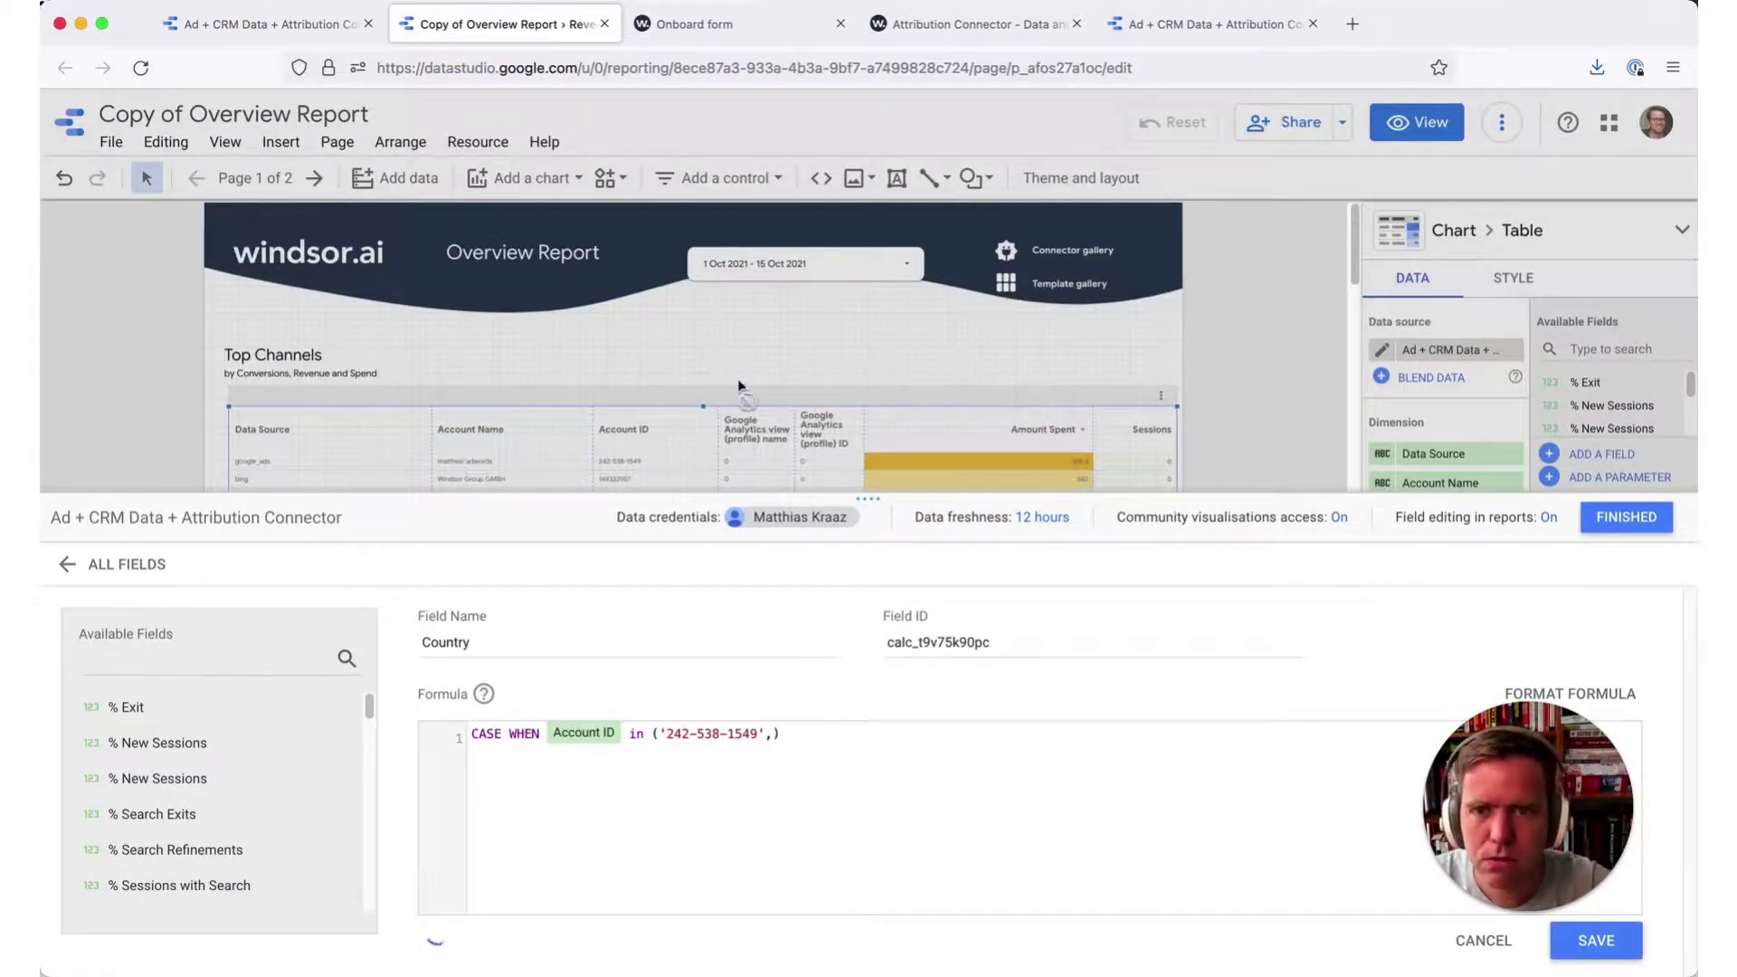
pyautogui.click(690, 24)
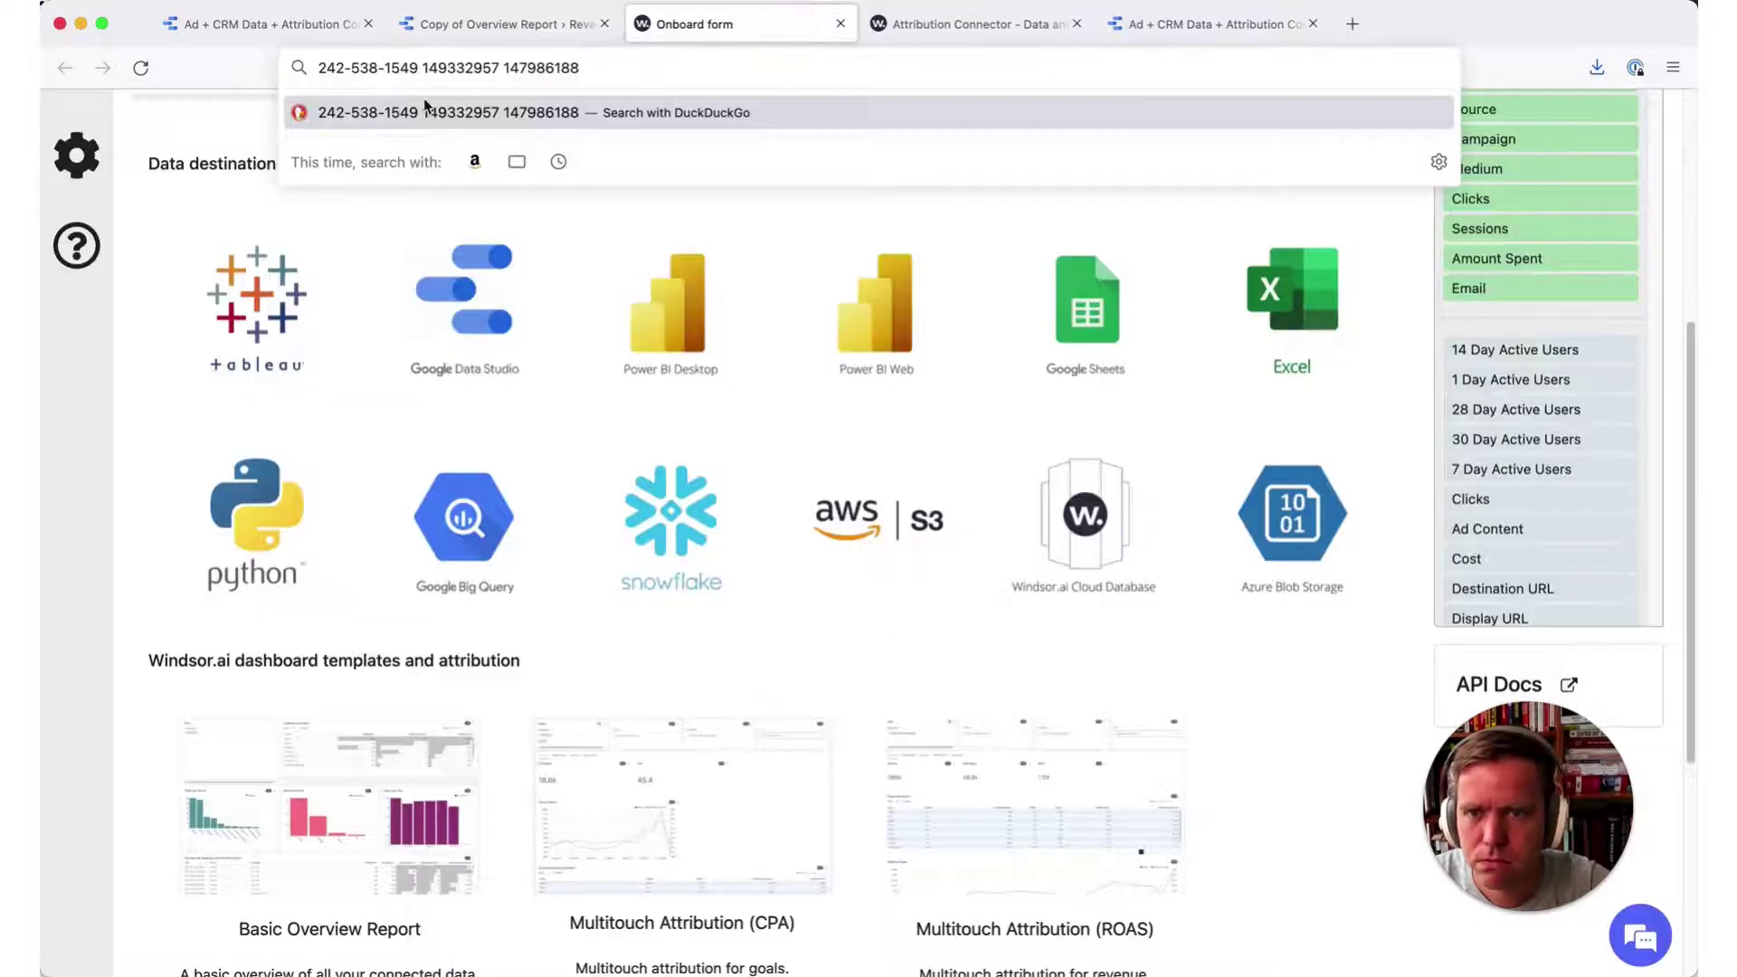
pyautogui.doubleClick(465, 72)
pyautogui.hotkey('ctrl', 'c')
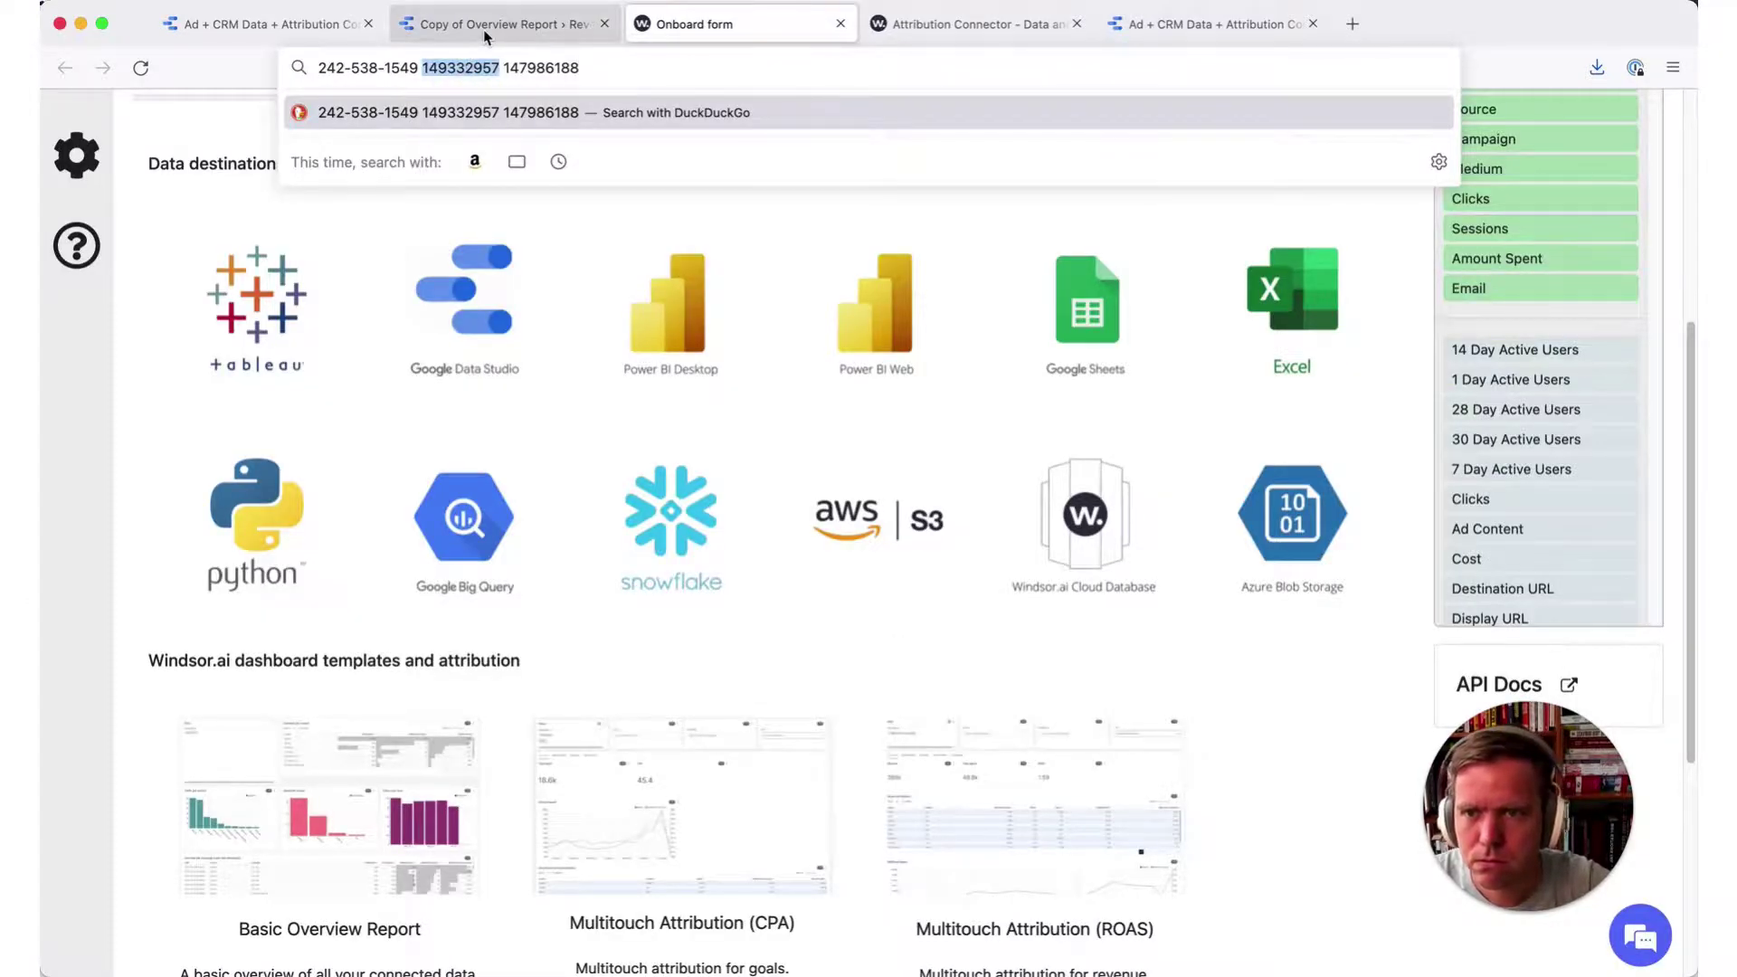
pyautogui.click(485, 28)
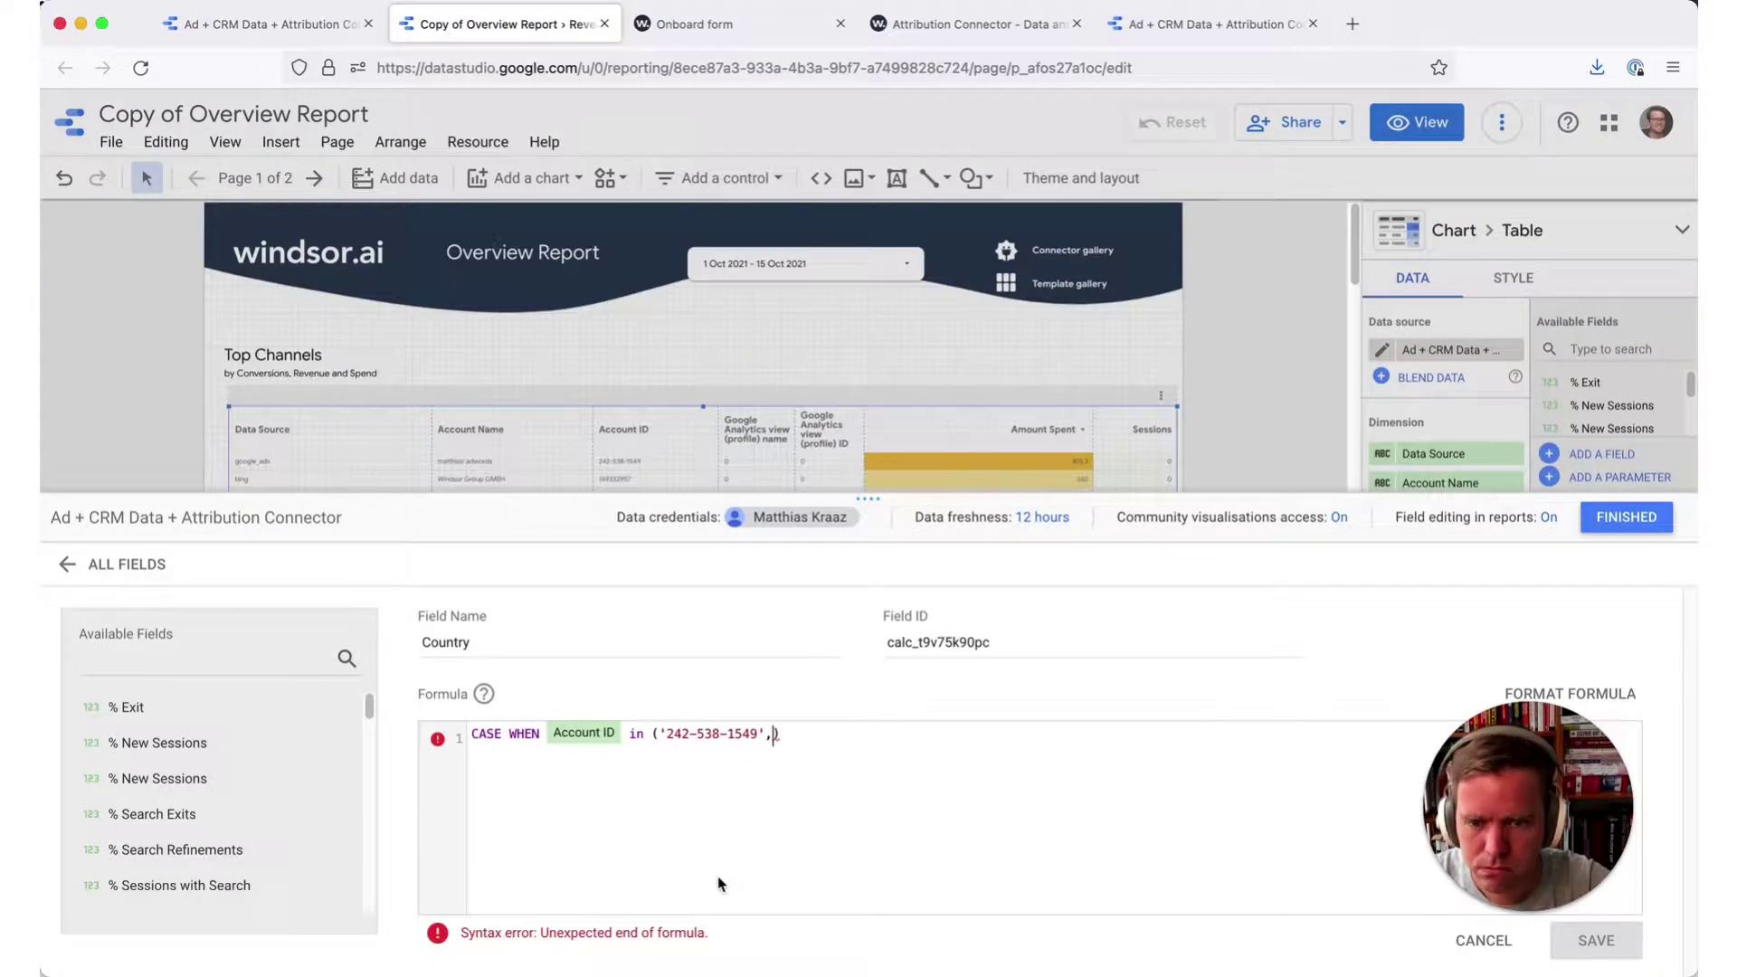
pyautogui.write("'")
pyautogui.hotkey('ctrl', 'v')
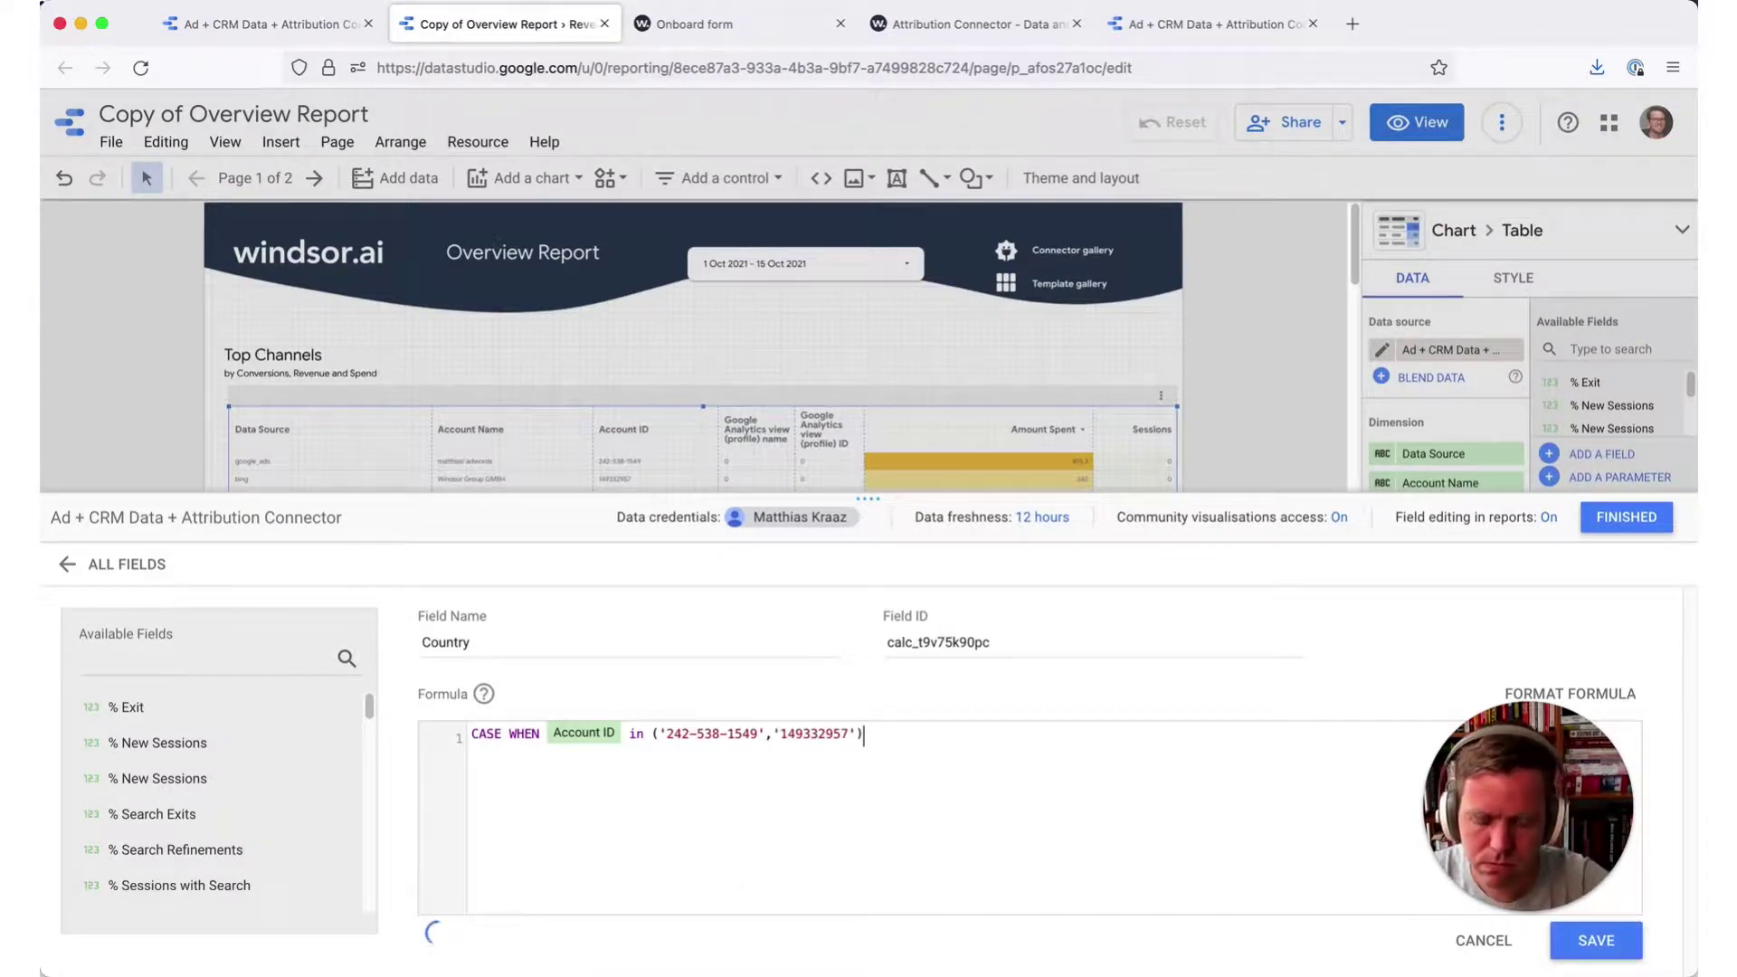
# - Add OR Google Analytics view (profile) ID = the pasted view ID THEN 'Canada' ELSE 'United States'
pyautogui.write('or googl')
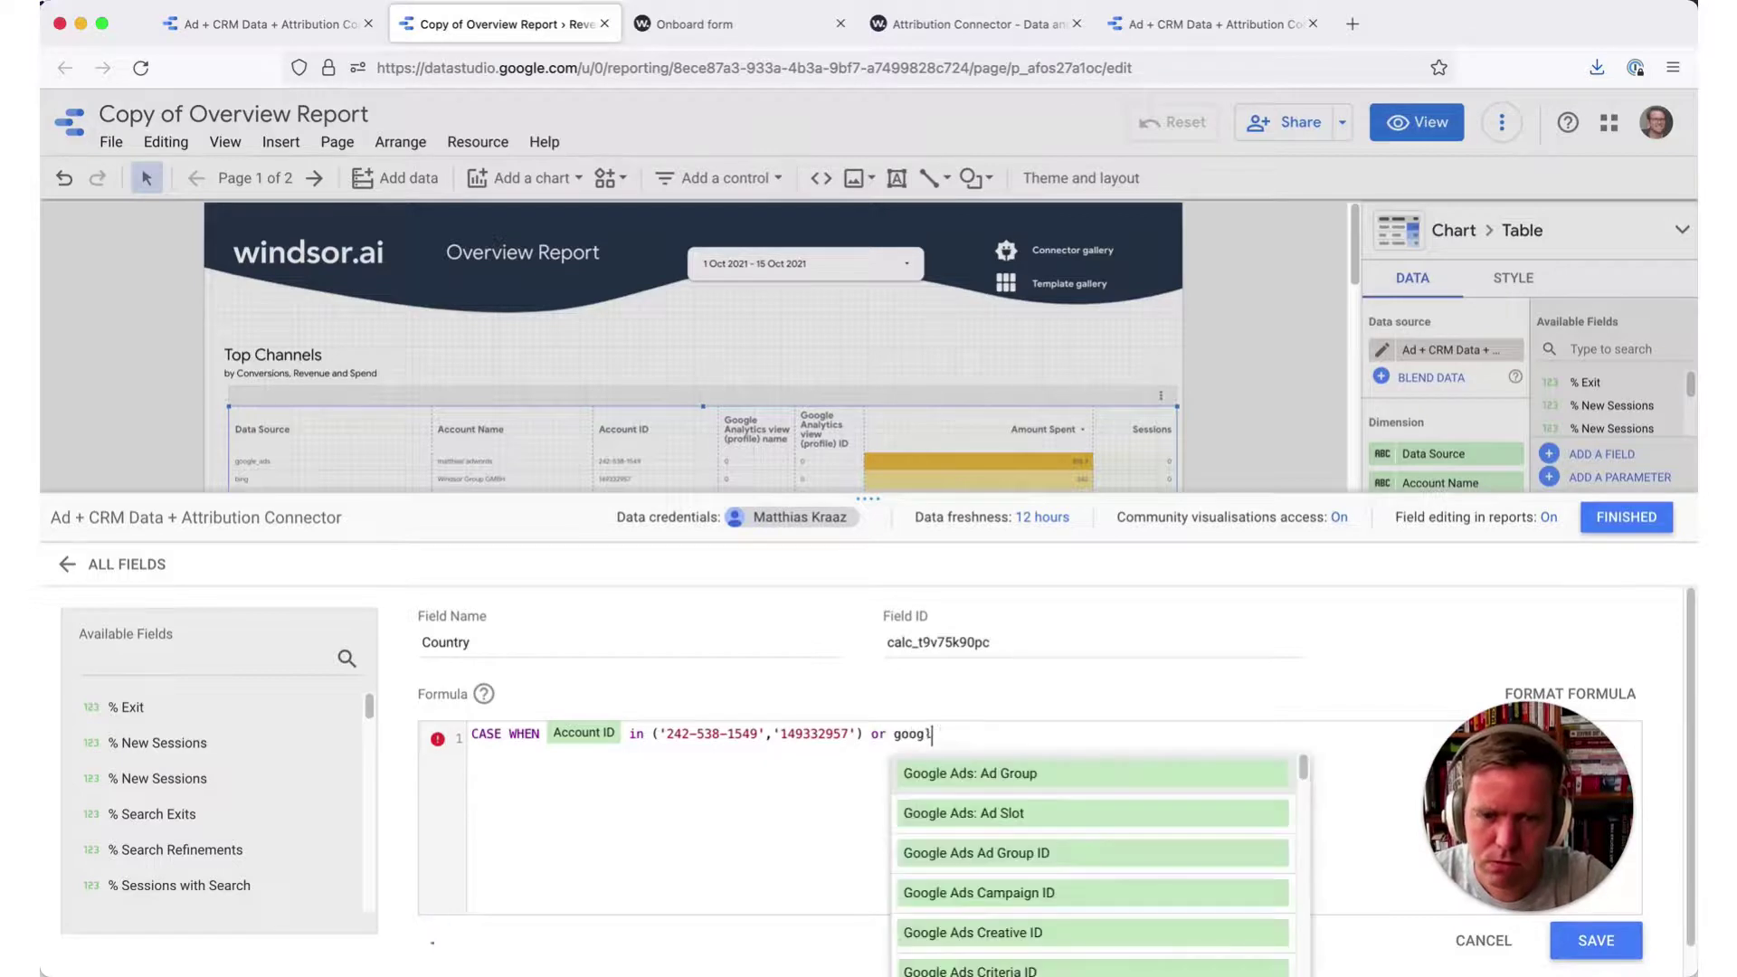
pyautogui.write('e analyt')
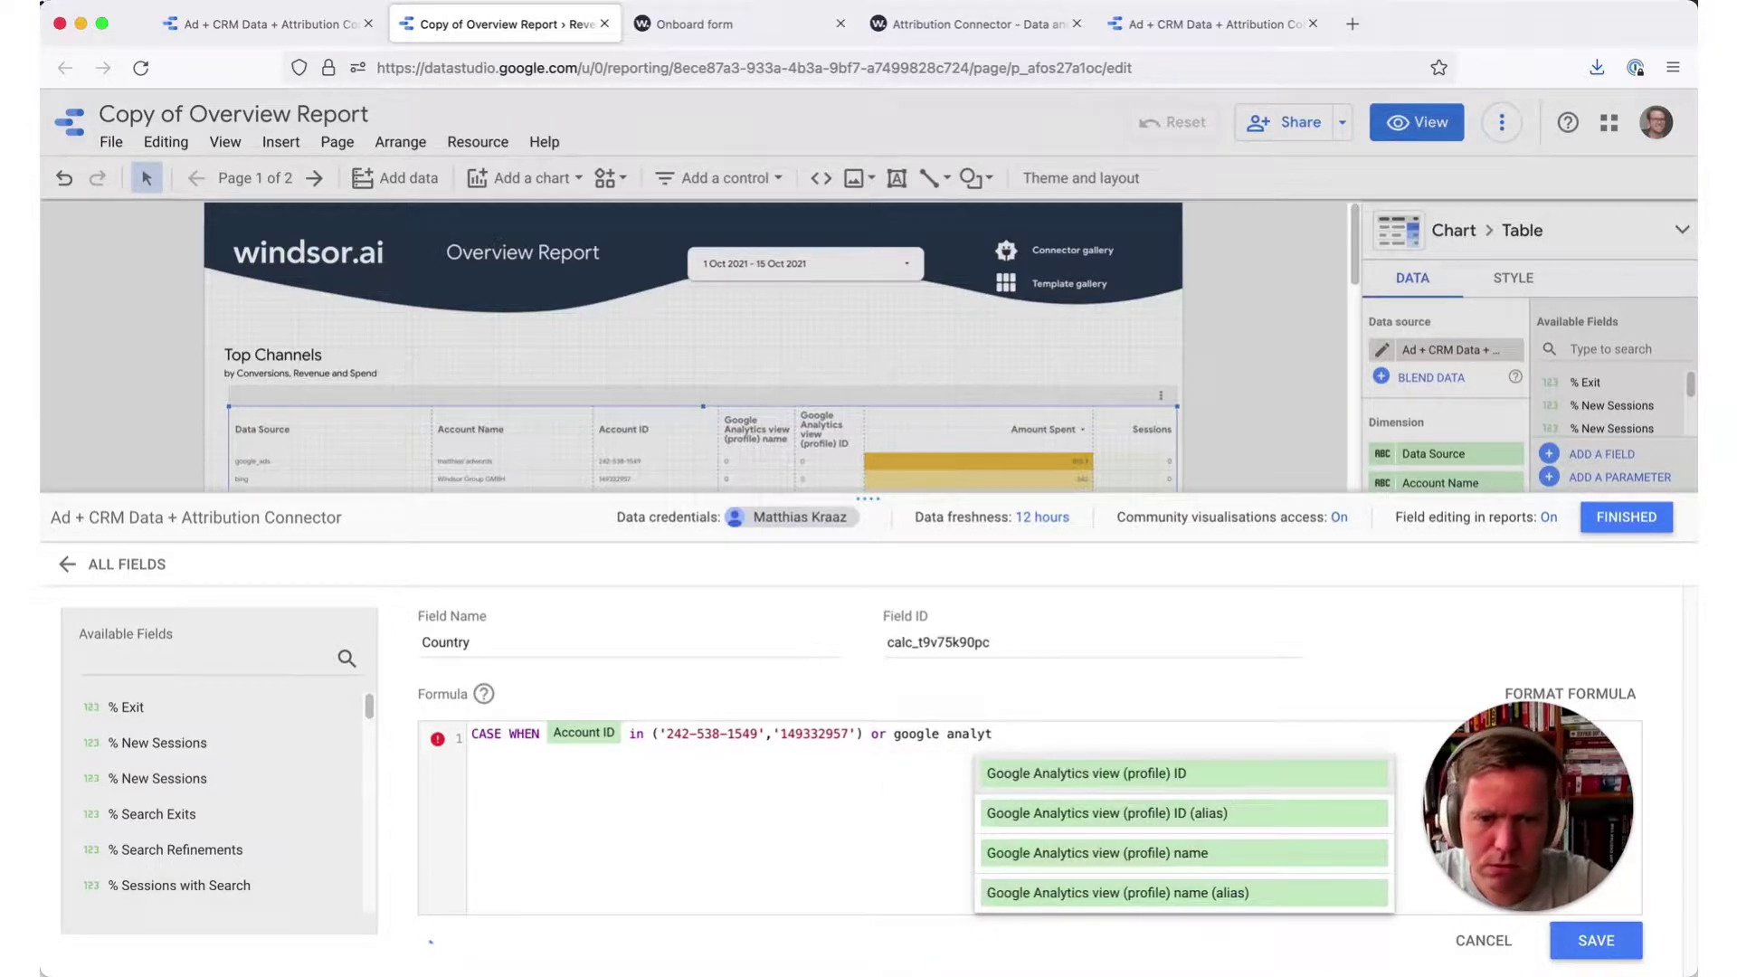
pyautogui.click(1055, 783)
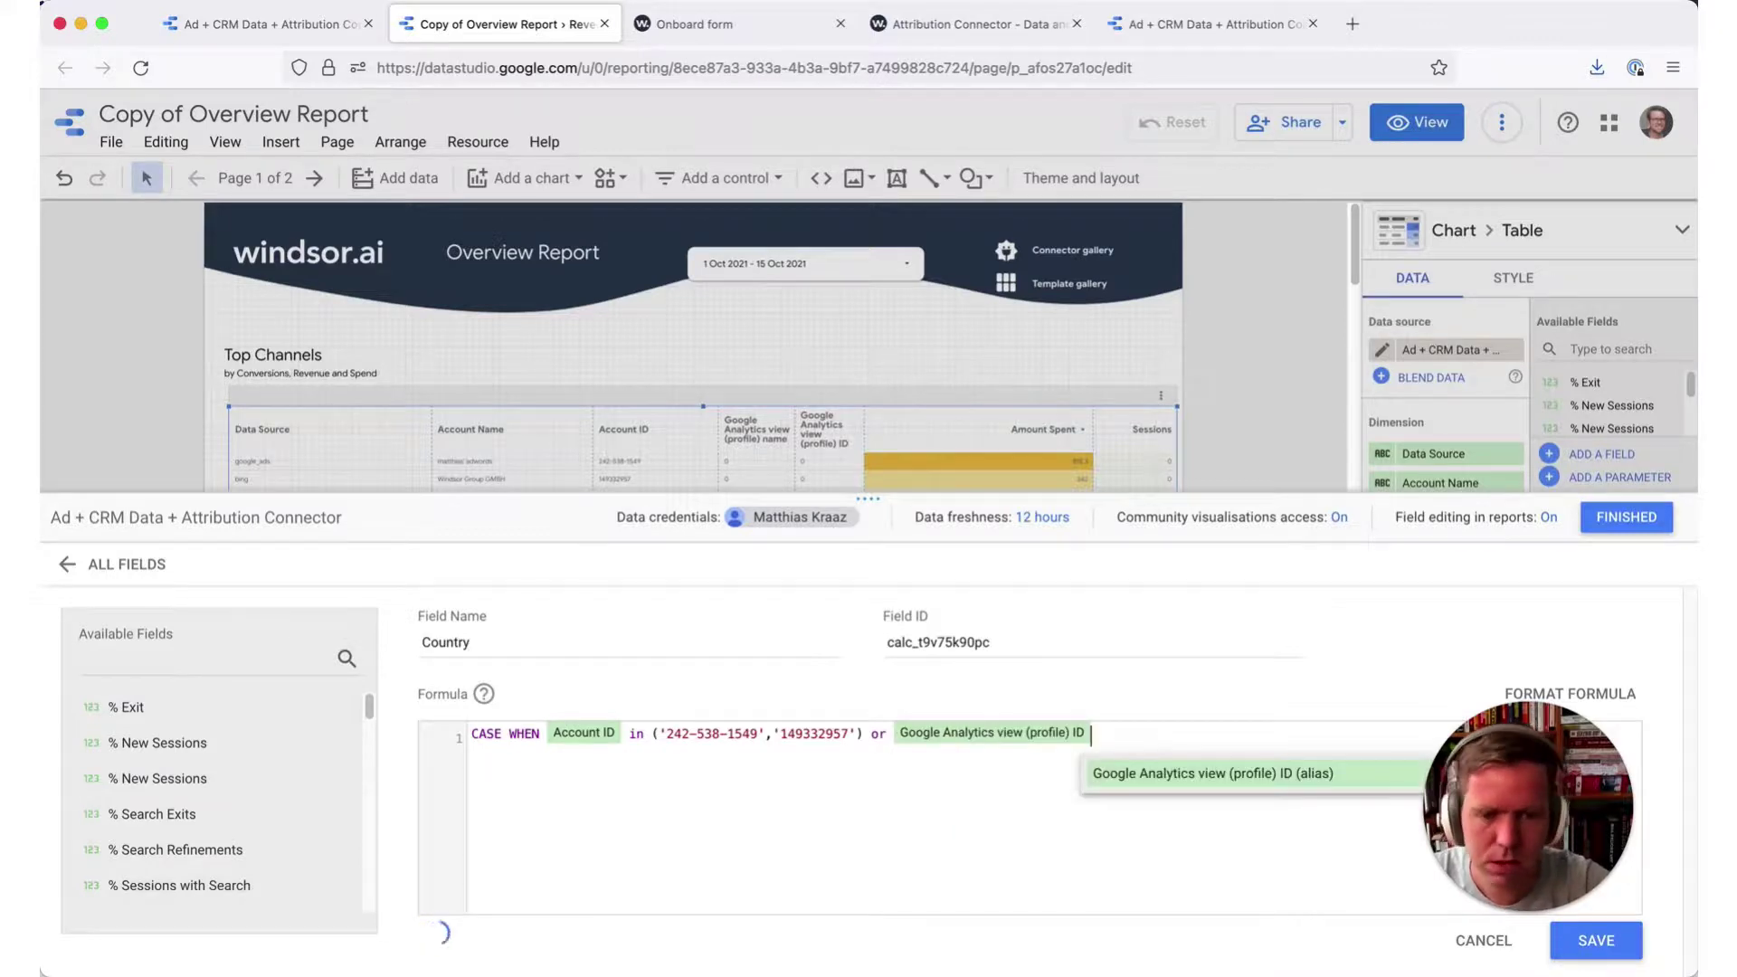
pyautogui.click(765, 36)
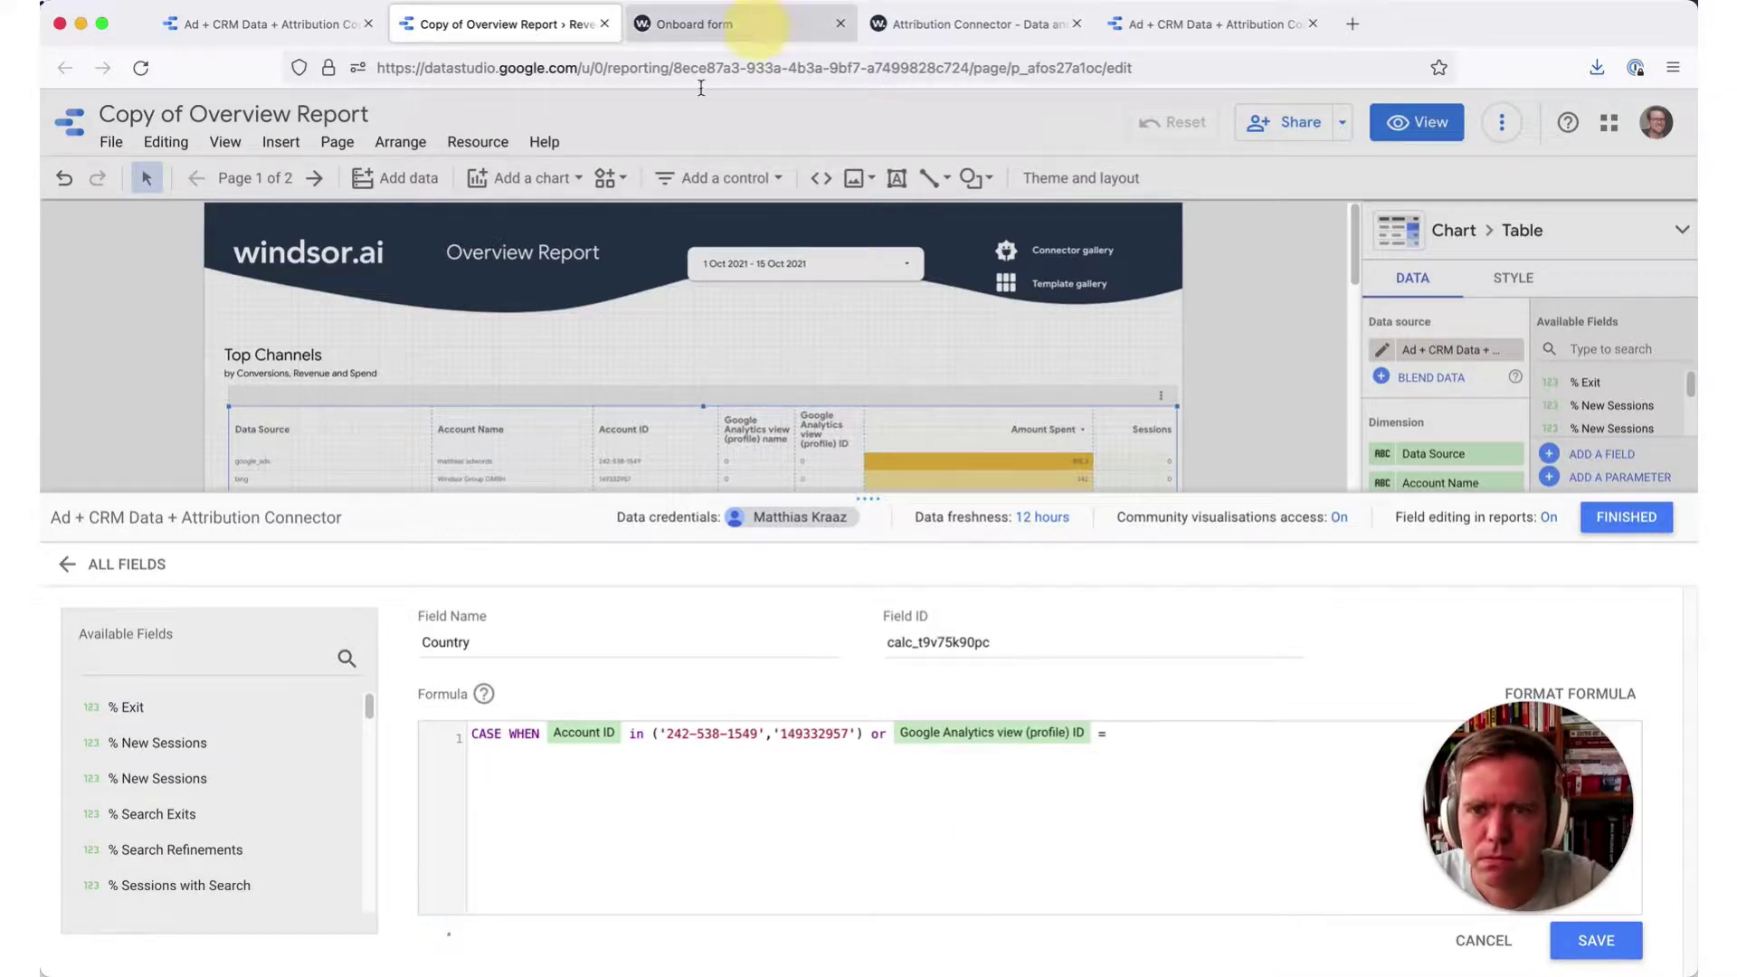
pyautogui.click(550, 64)
pyautogui.doubleClick(550, 63)
pyautogui.hotkey('ctrl', 'c')
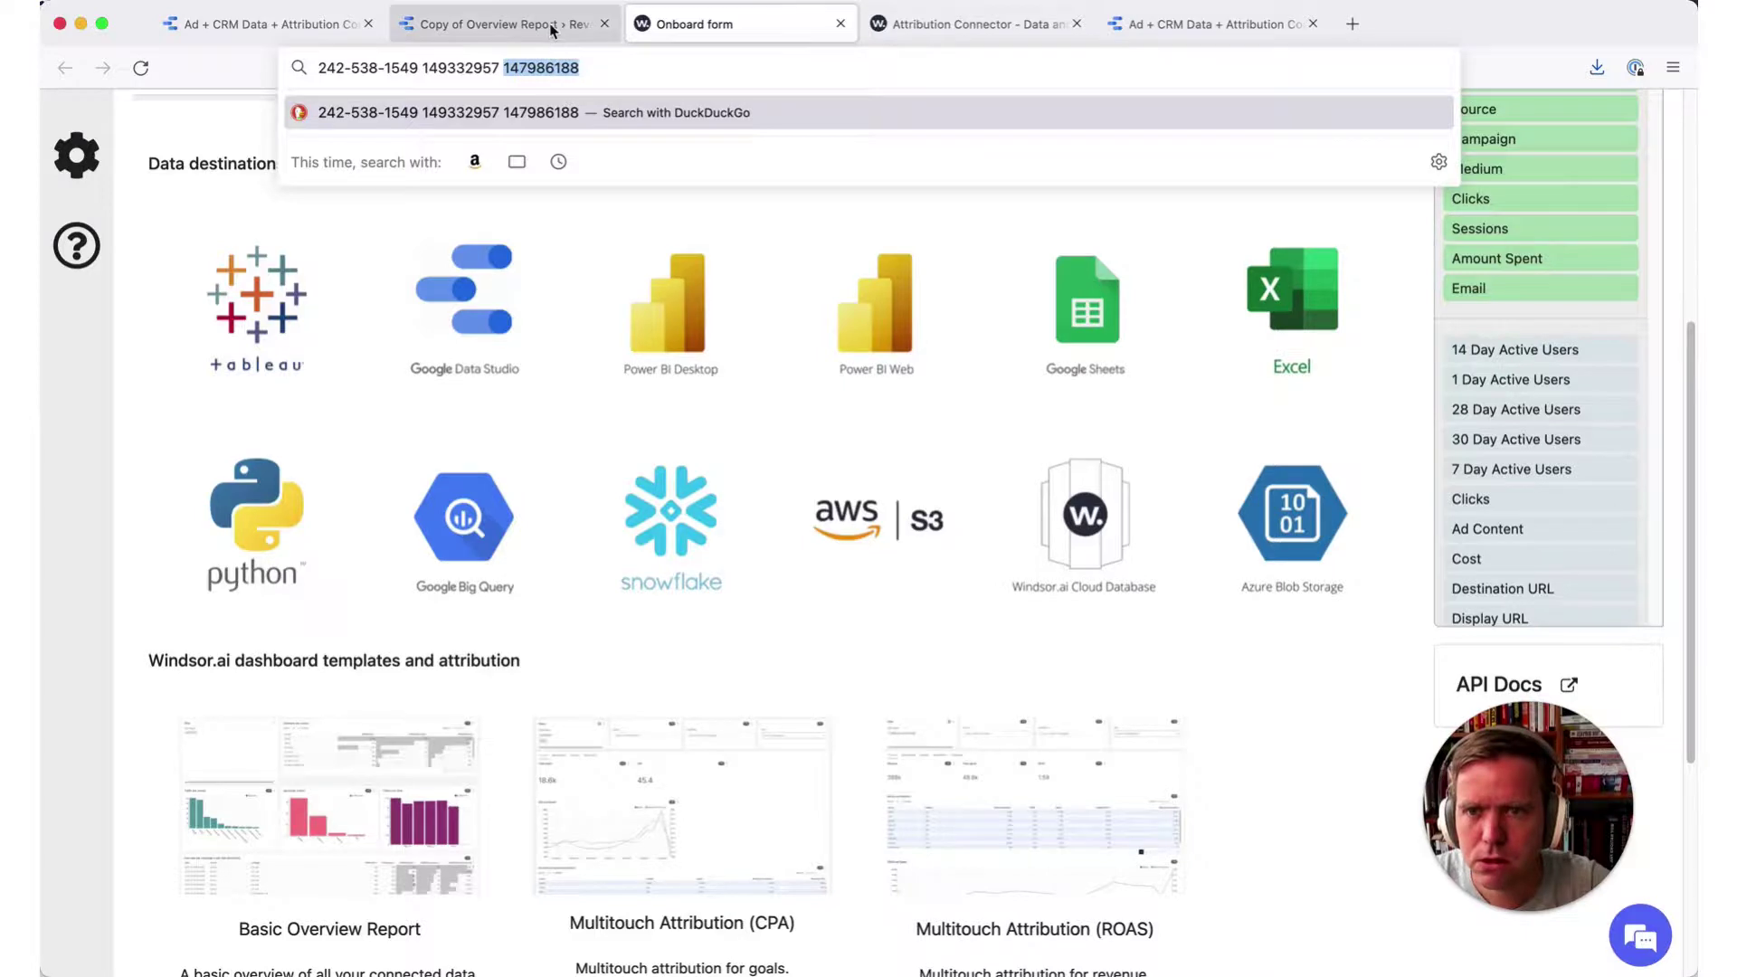
pyautogui.click(552, 27)
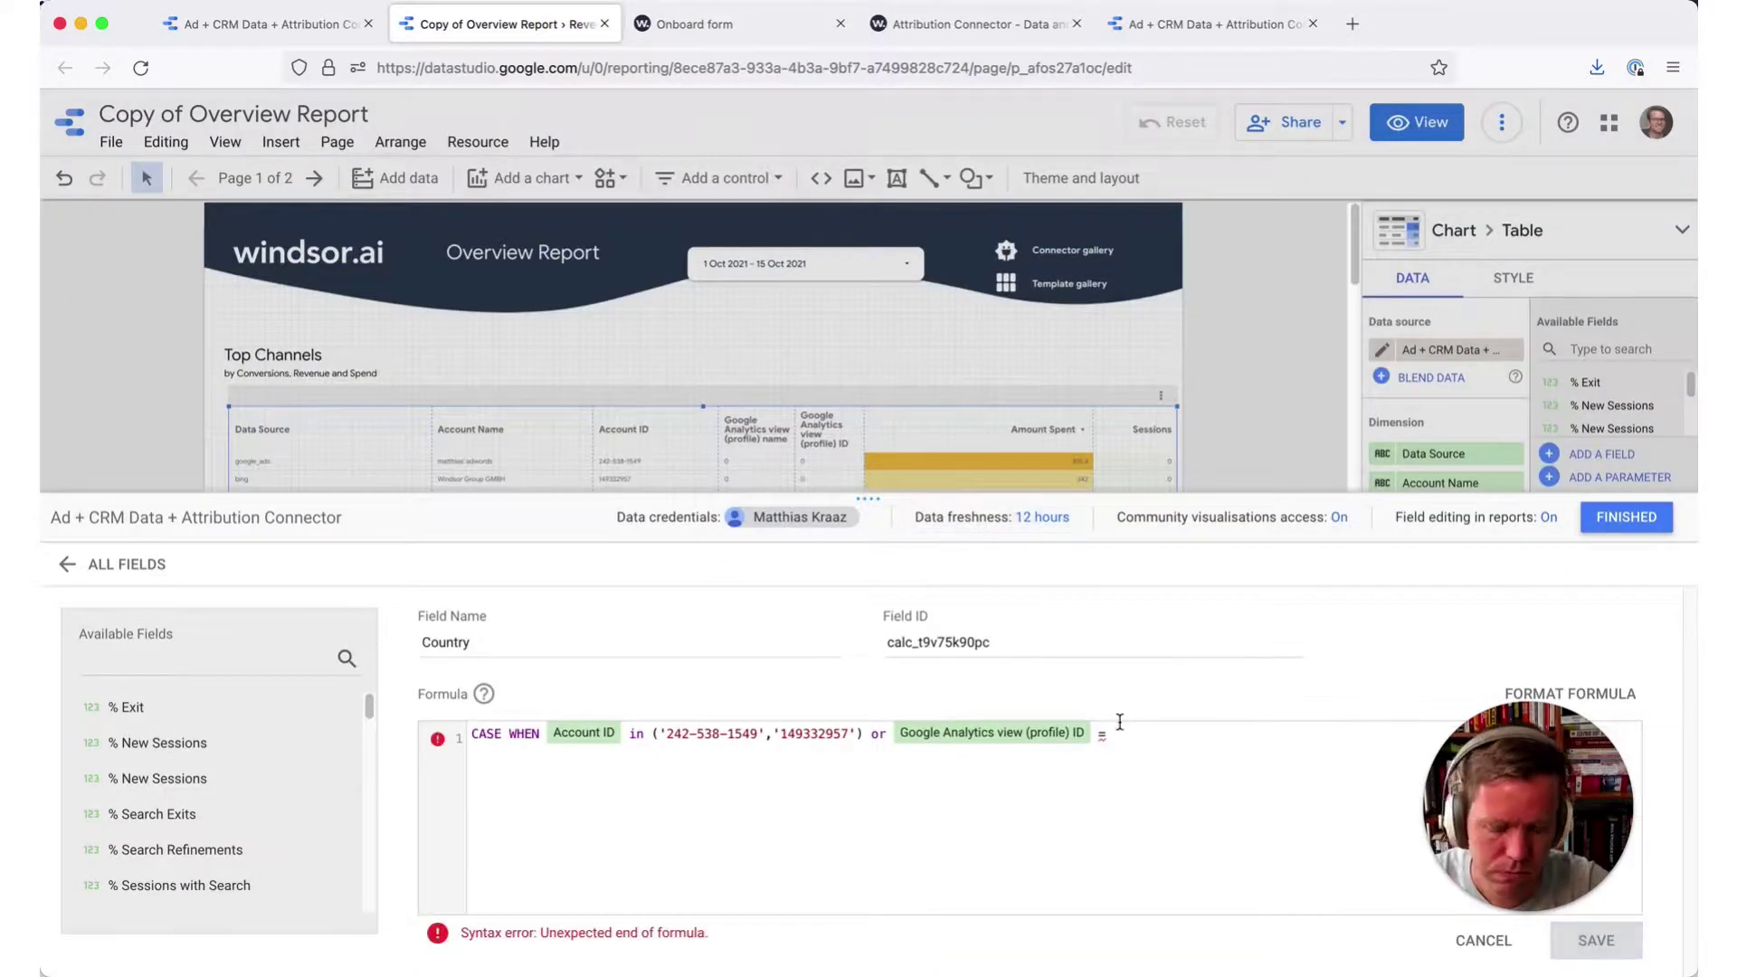
pyautogui.write("'")
pyautogui.hotkey('ctrl', 'v')
pyautogui.write("'")
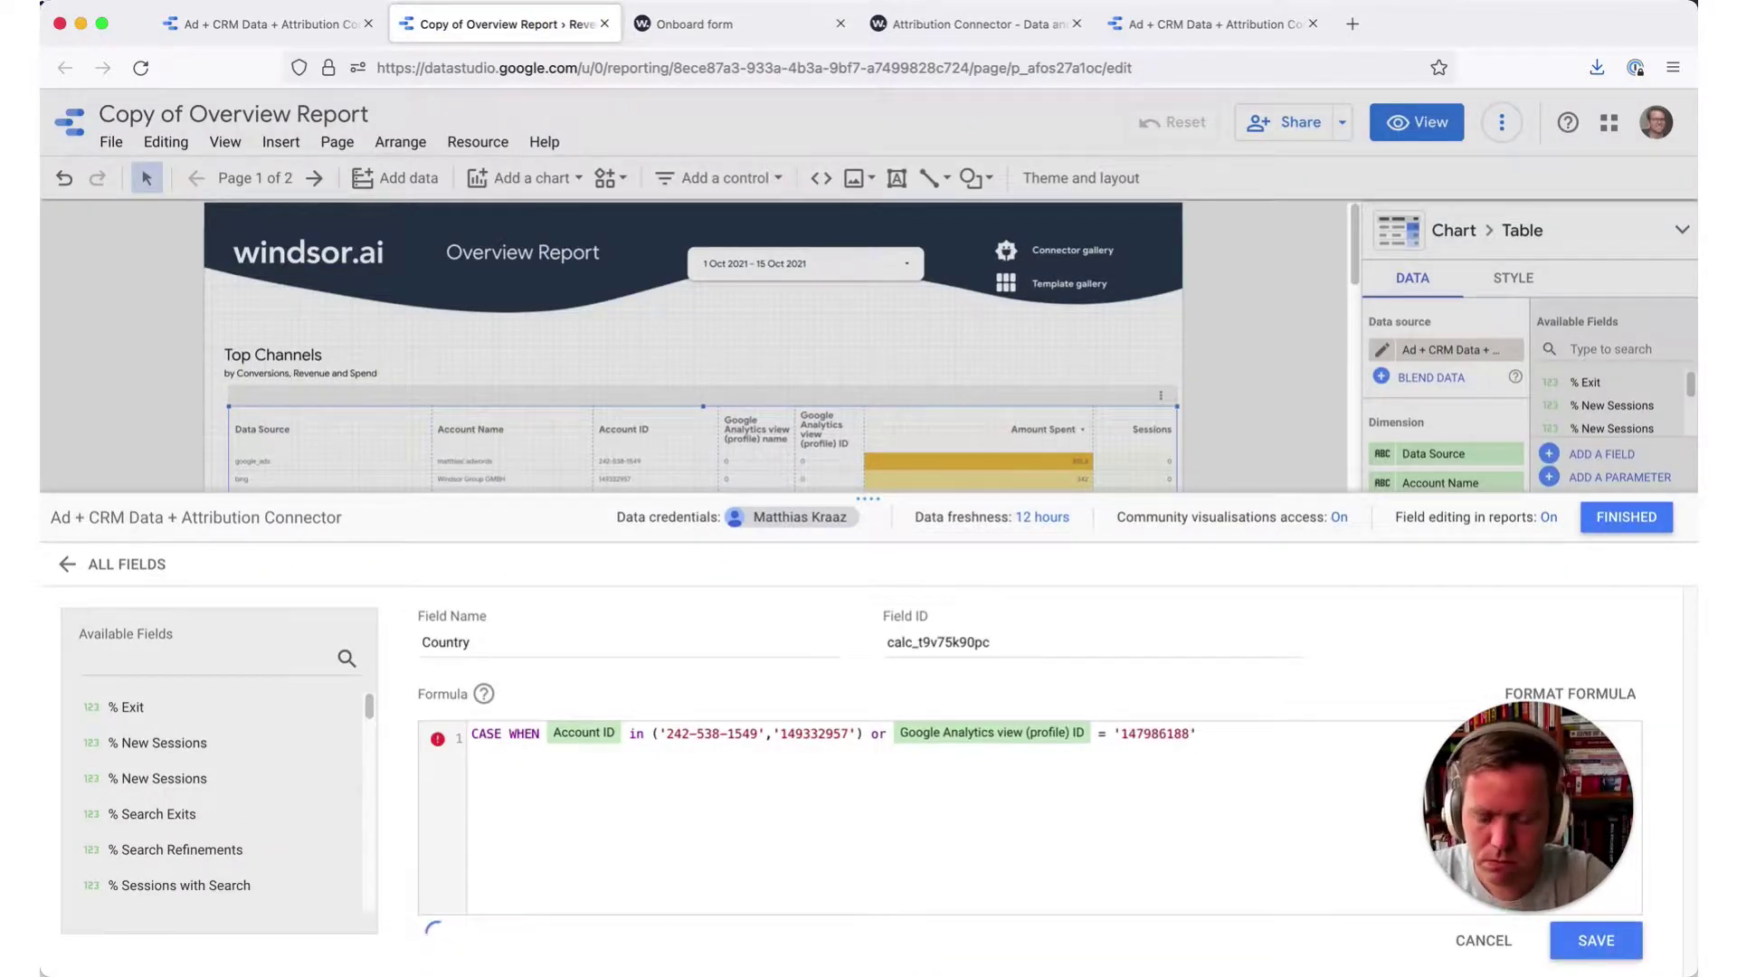
pyautogui.write(' THEN')
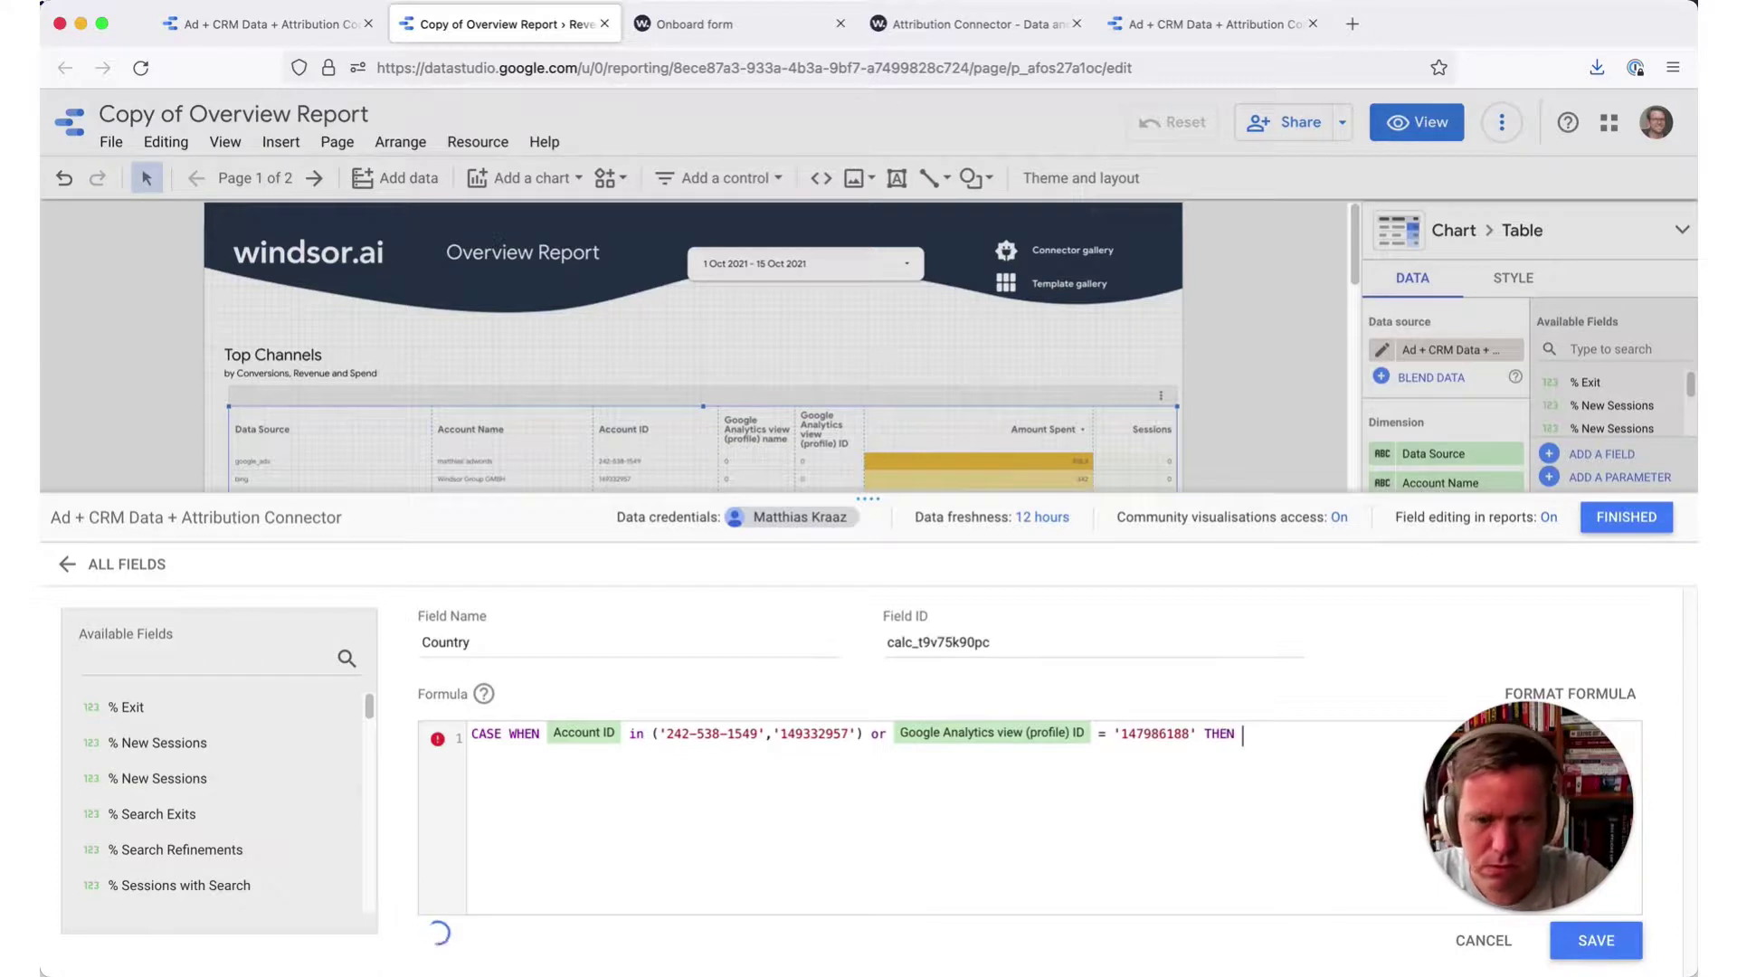
pyautogui.write(" 'Canada' ")
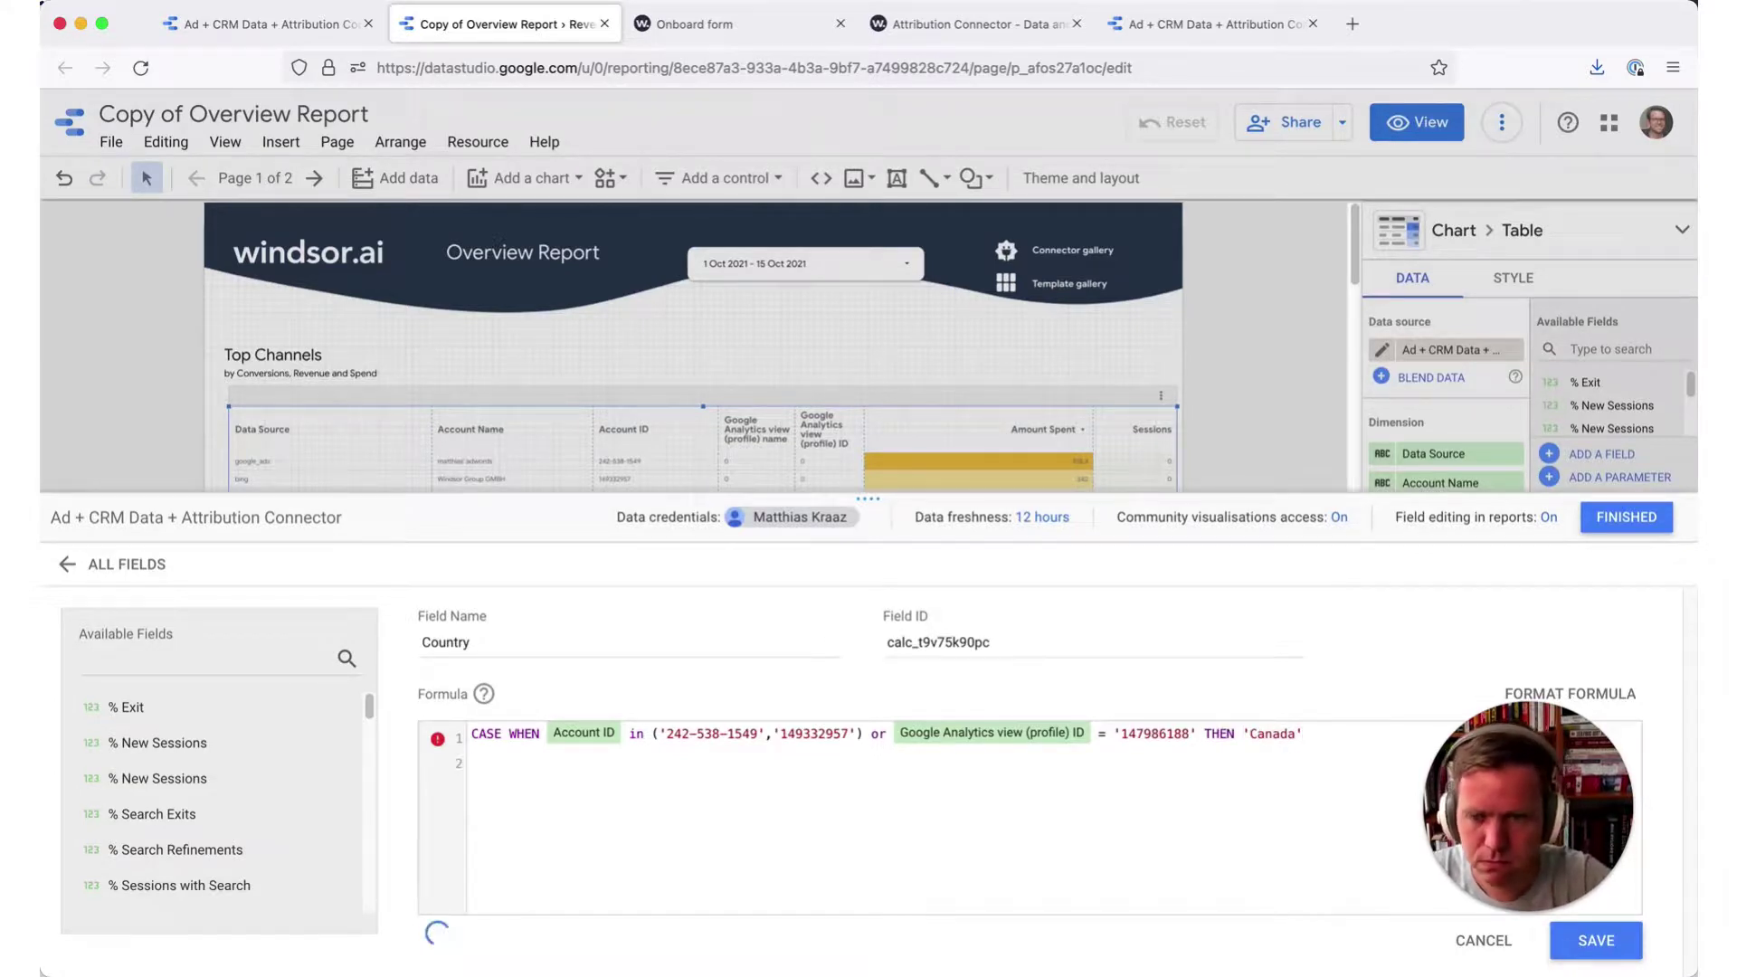
pyautogui.write('ELSE')
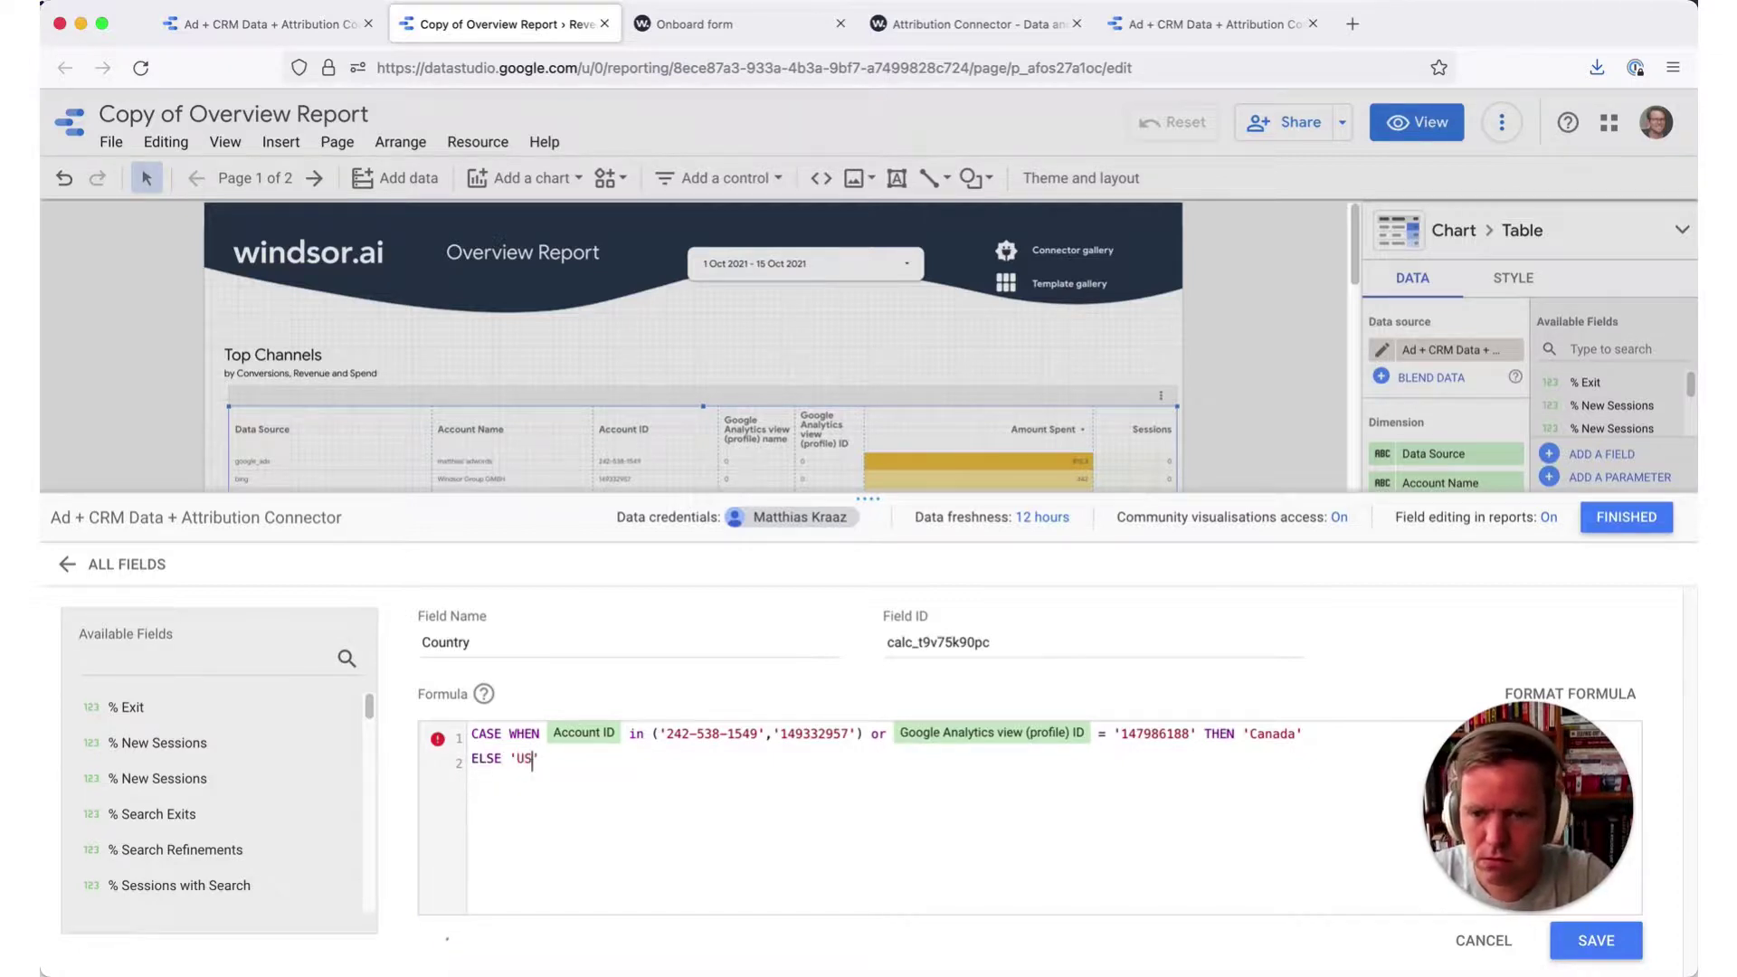
pyautogui.write(" 'Un")
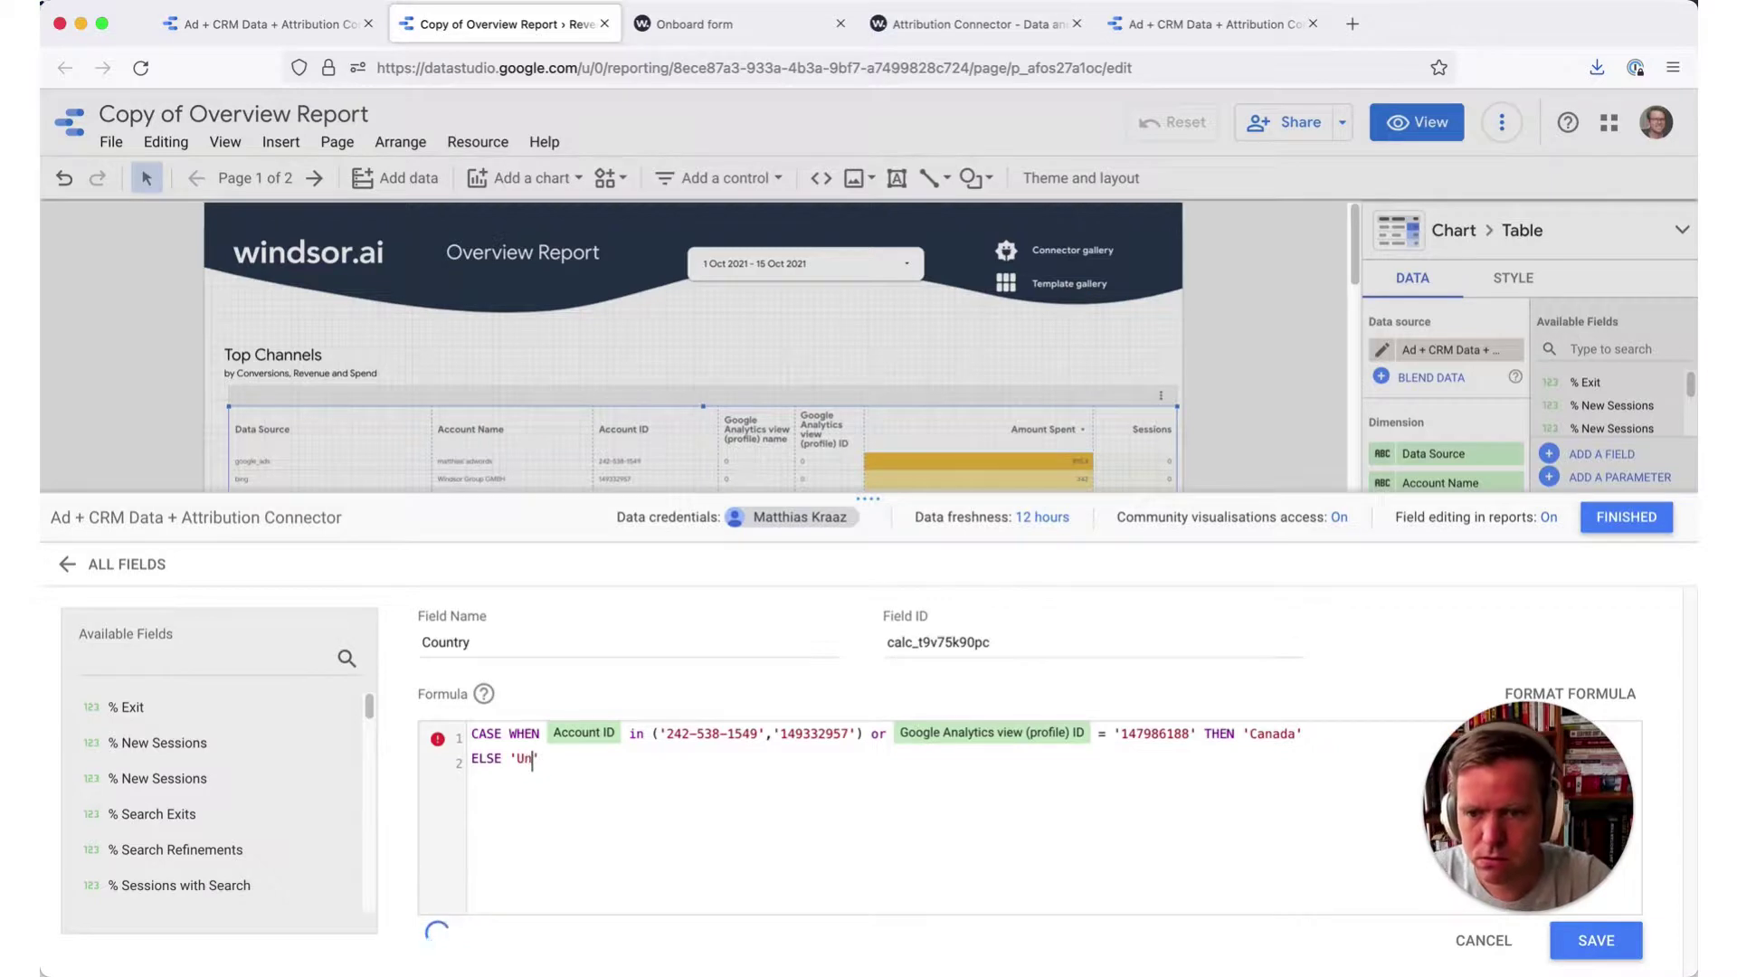
pyautogui.write('ited States')
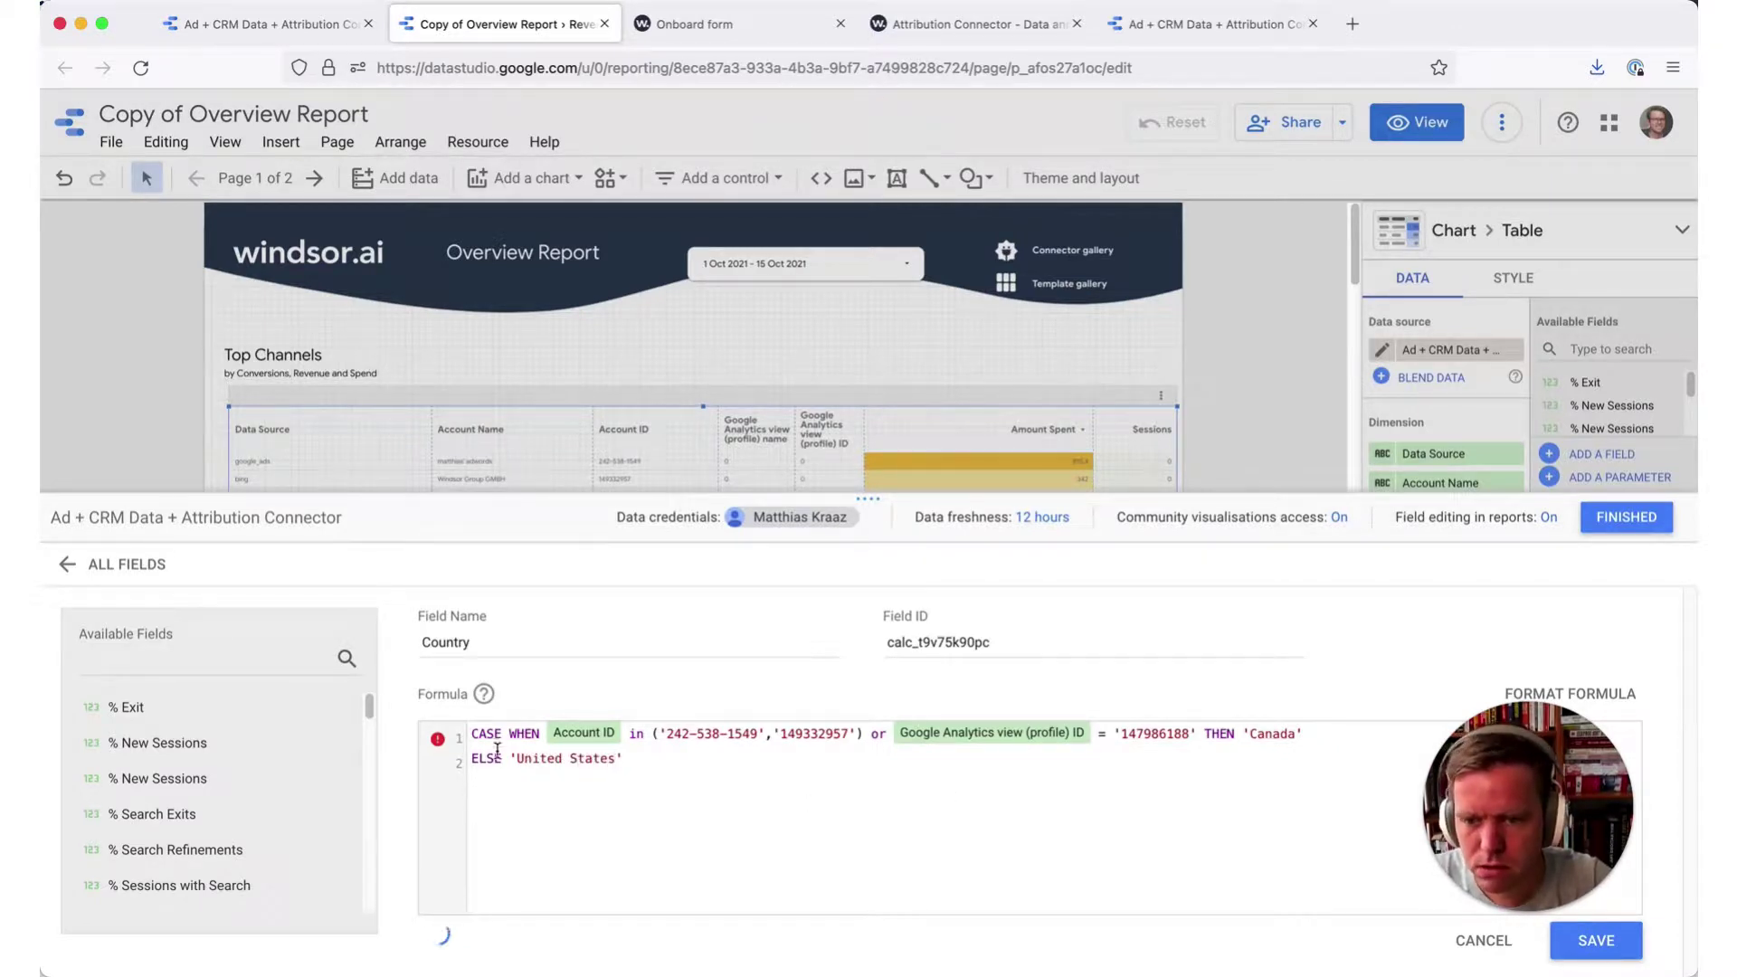
# - Add WHEN Account ID = 'abcd' THEN 'Antarctica' plus END, deleting the stray CASE to validate
pyautogui.click(1352, 742)
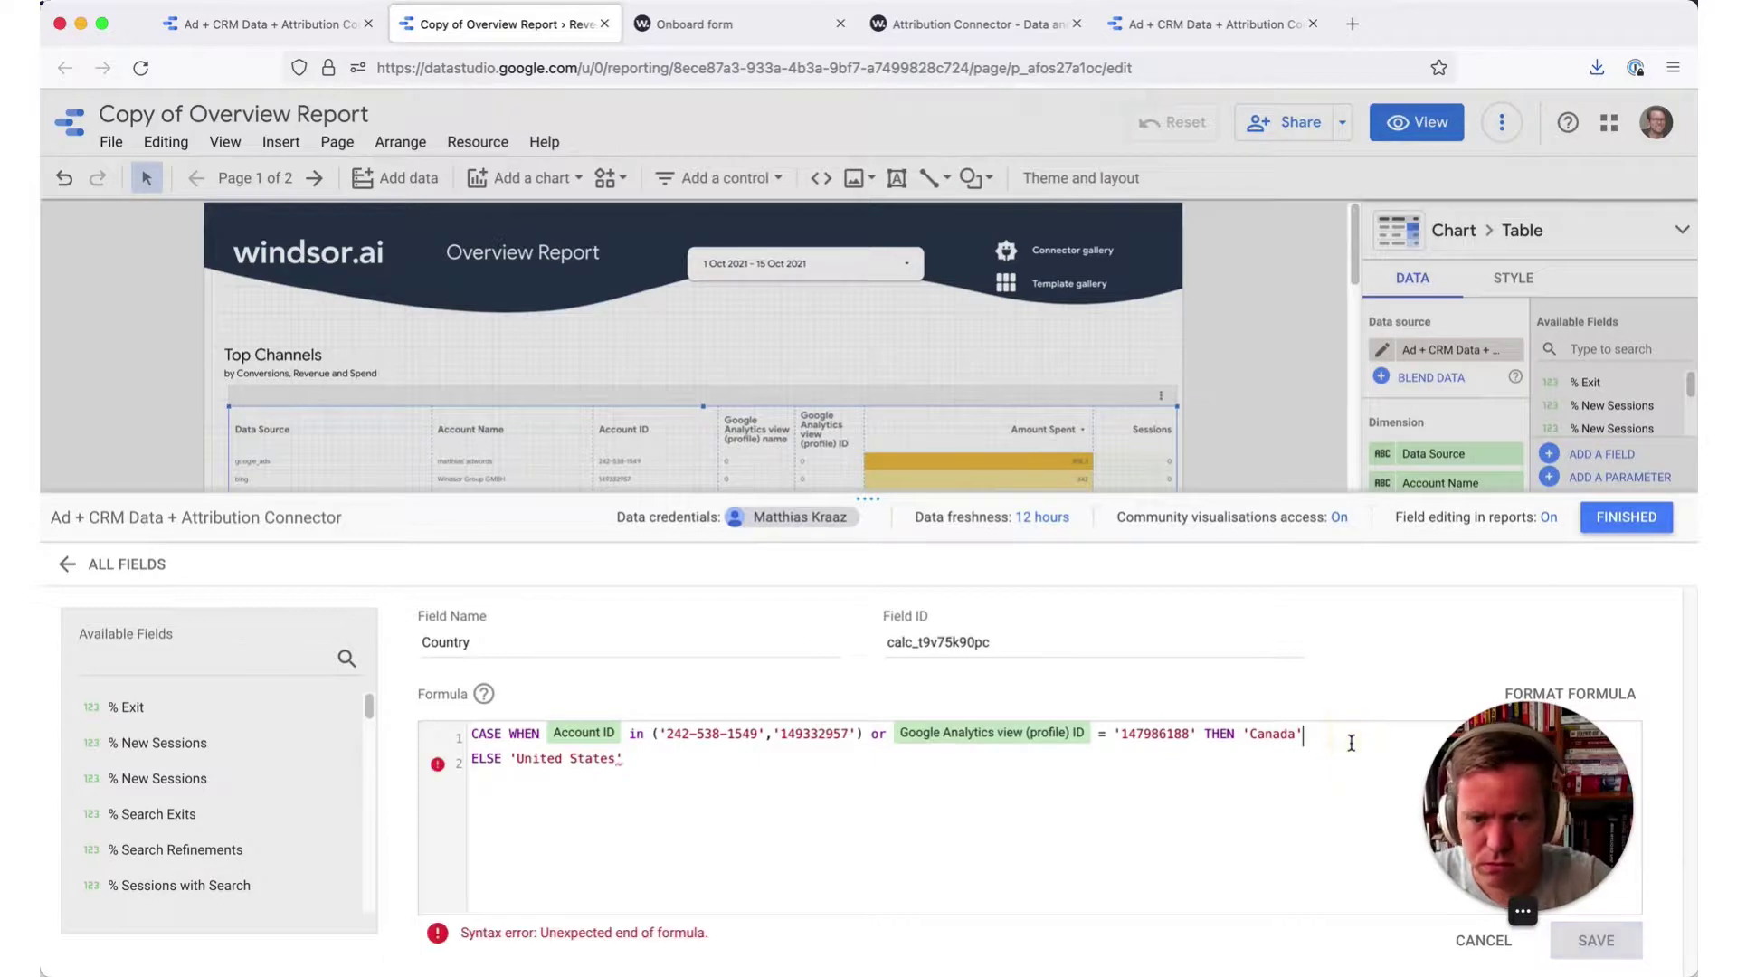
pyautogui.press('Return')
pyautogui.write('CASE WHE')
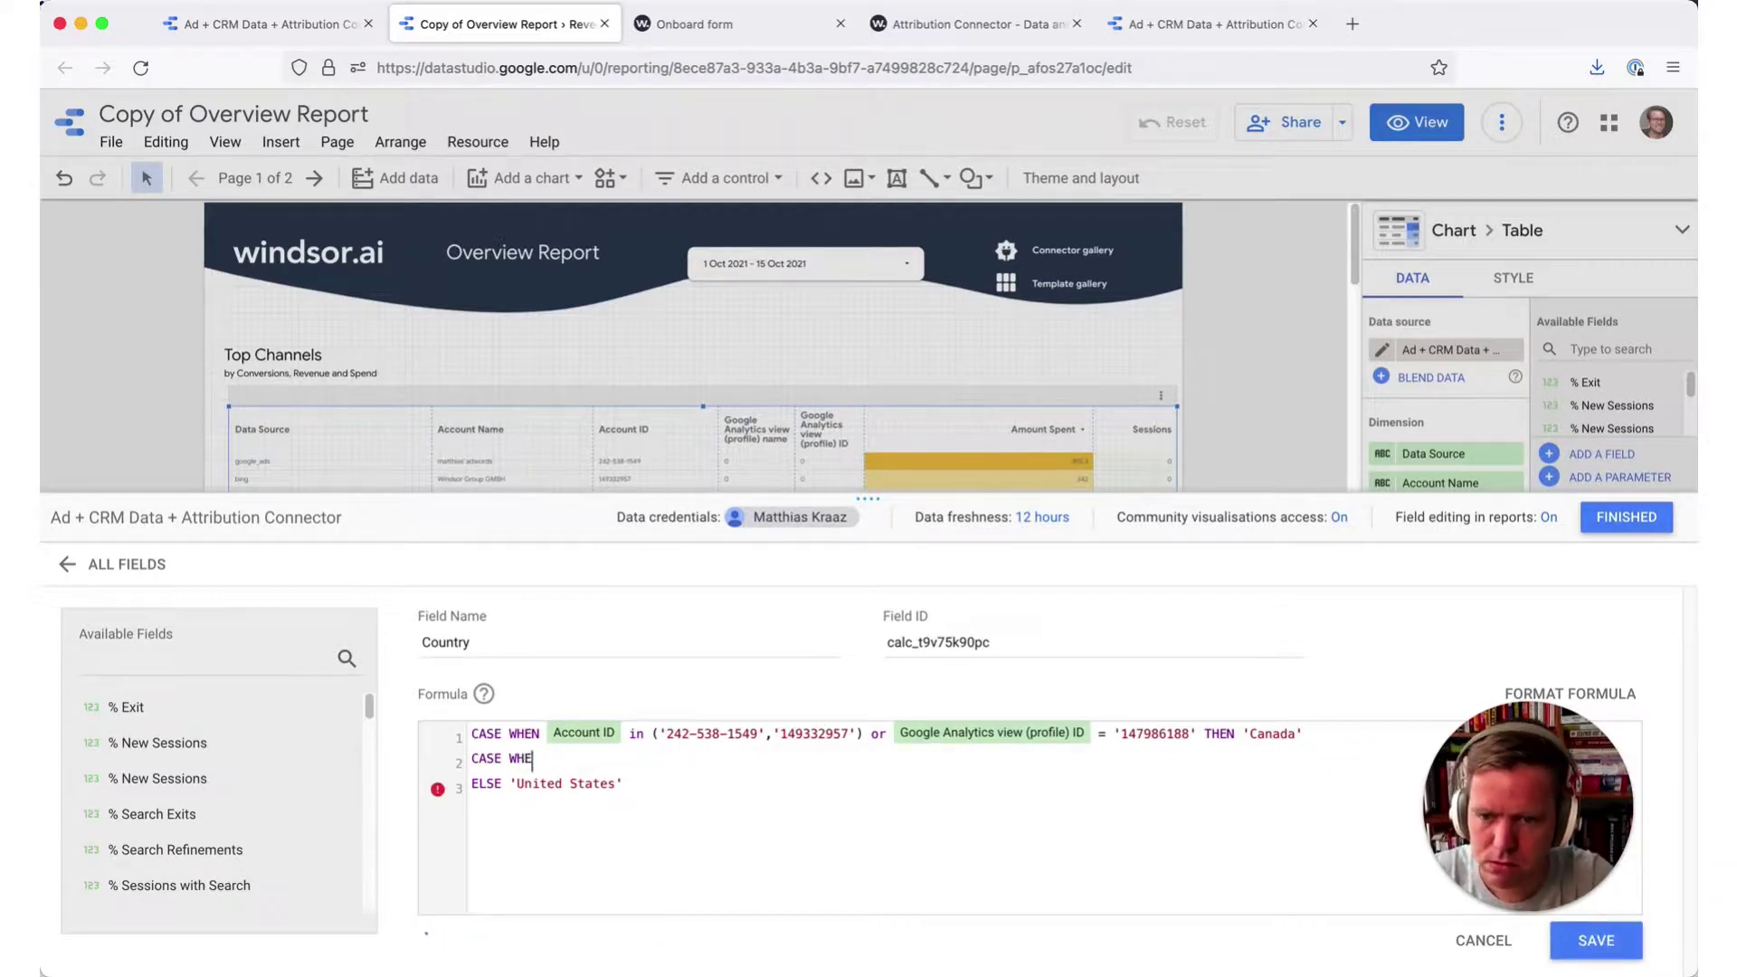
pyautogui.write('N account')
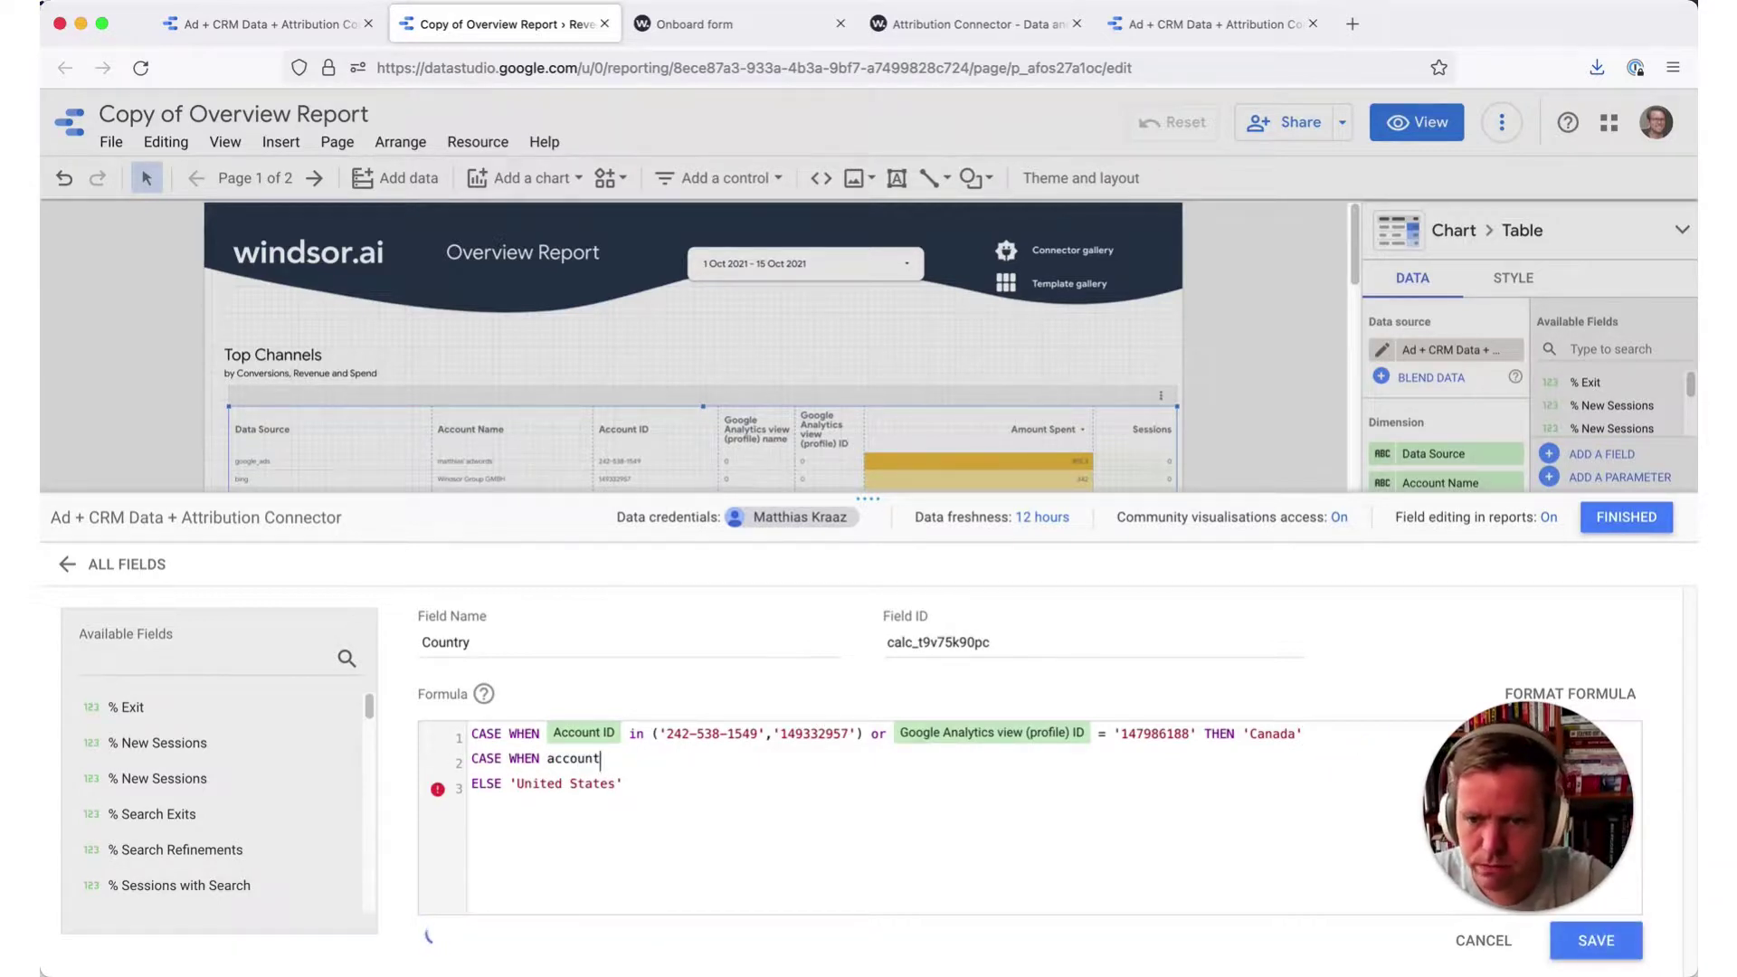
pyautogui.press('BackSpace')
pyautogui.press('BackSpace')
pyautogui.press('BackSpace')
pyautogui.press('BackSpace')
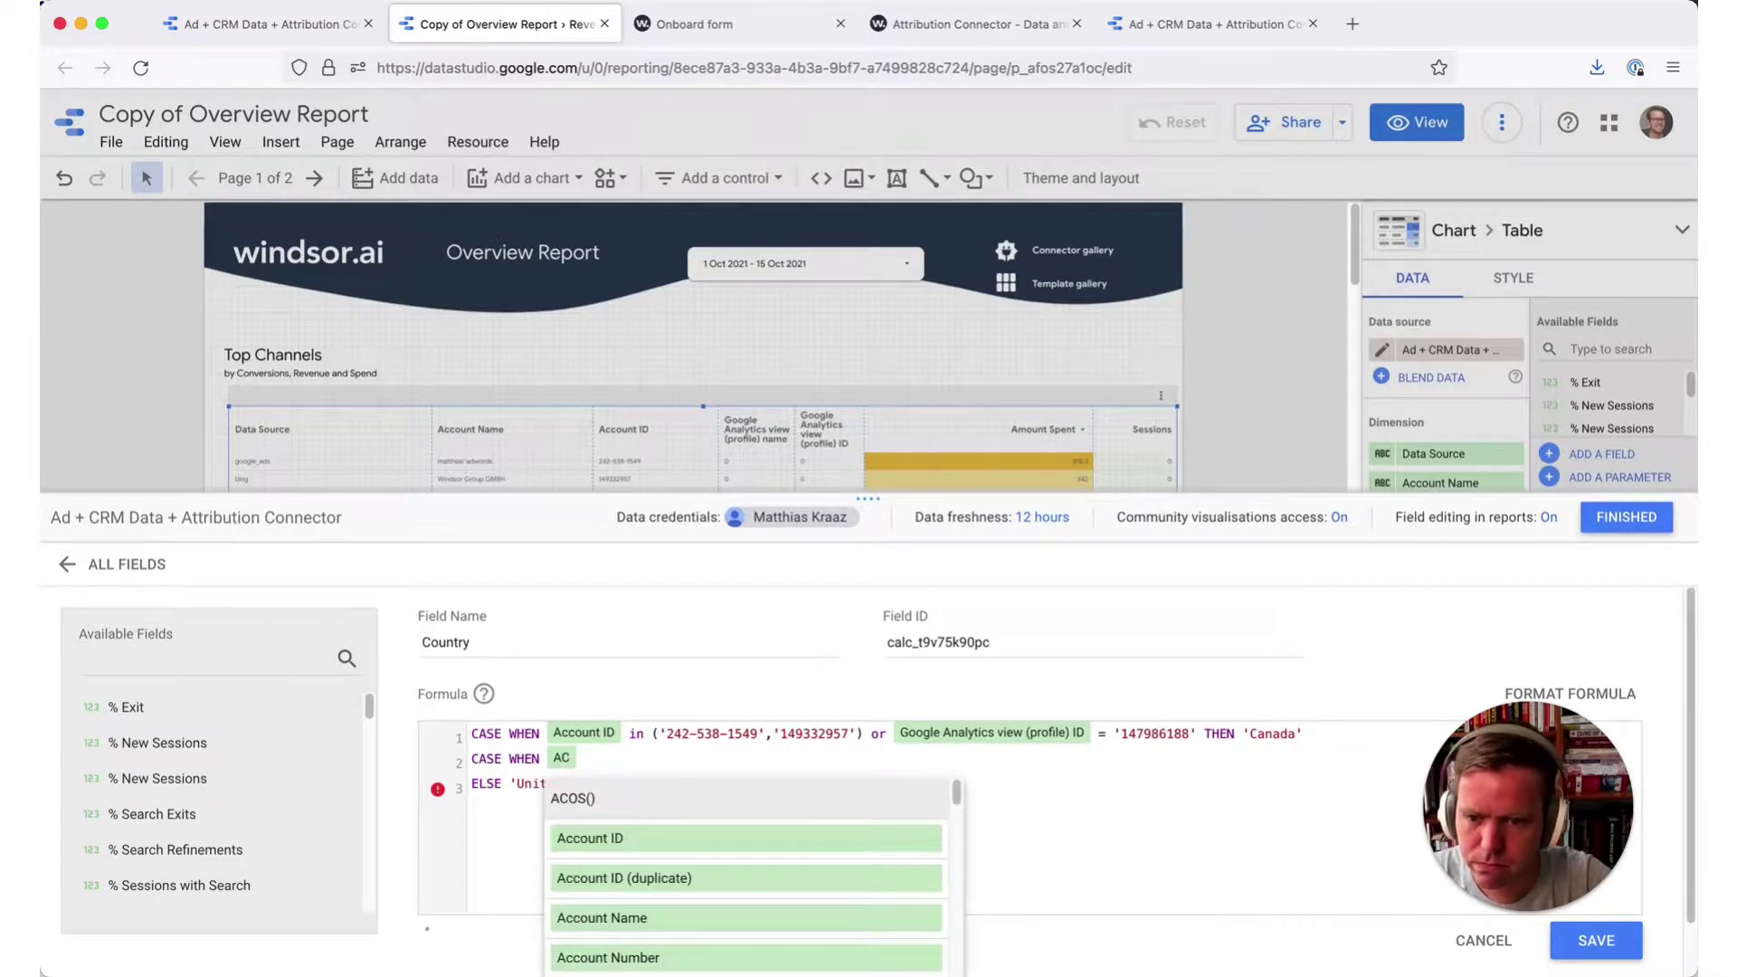
pyautogui.press('Down')
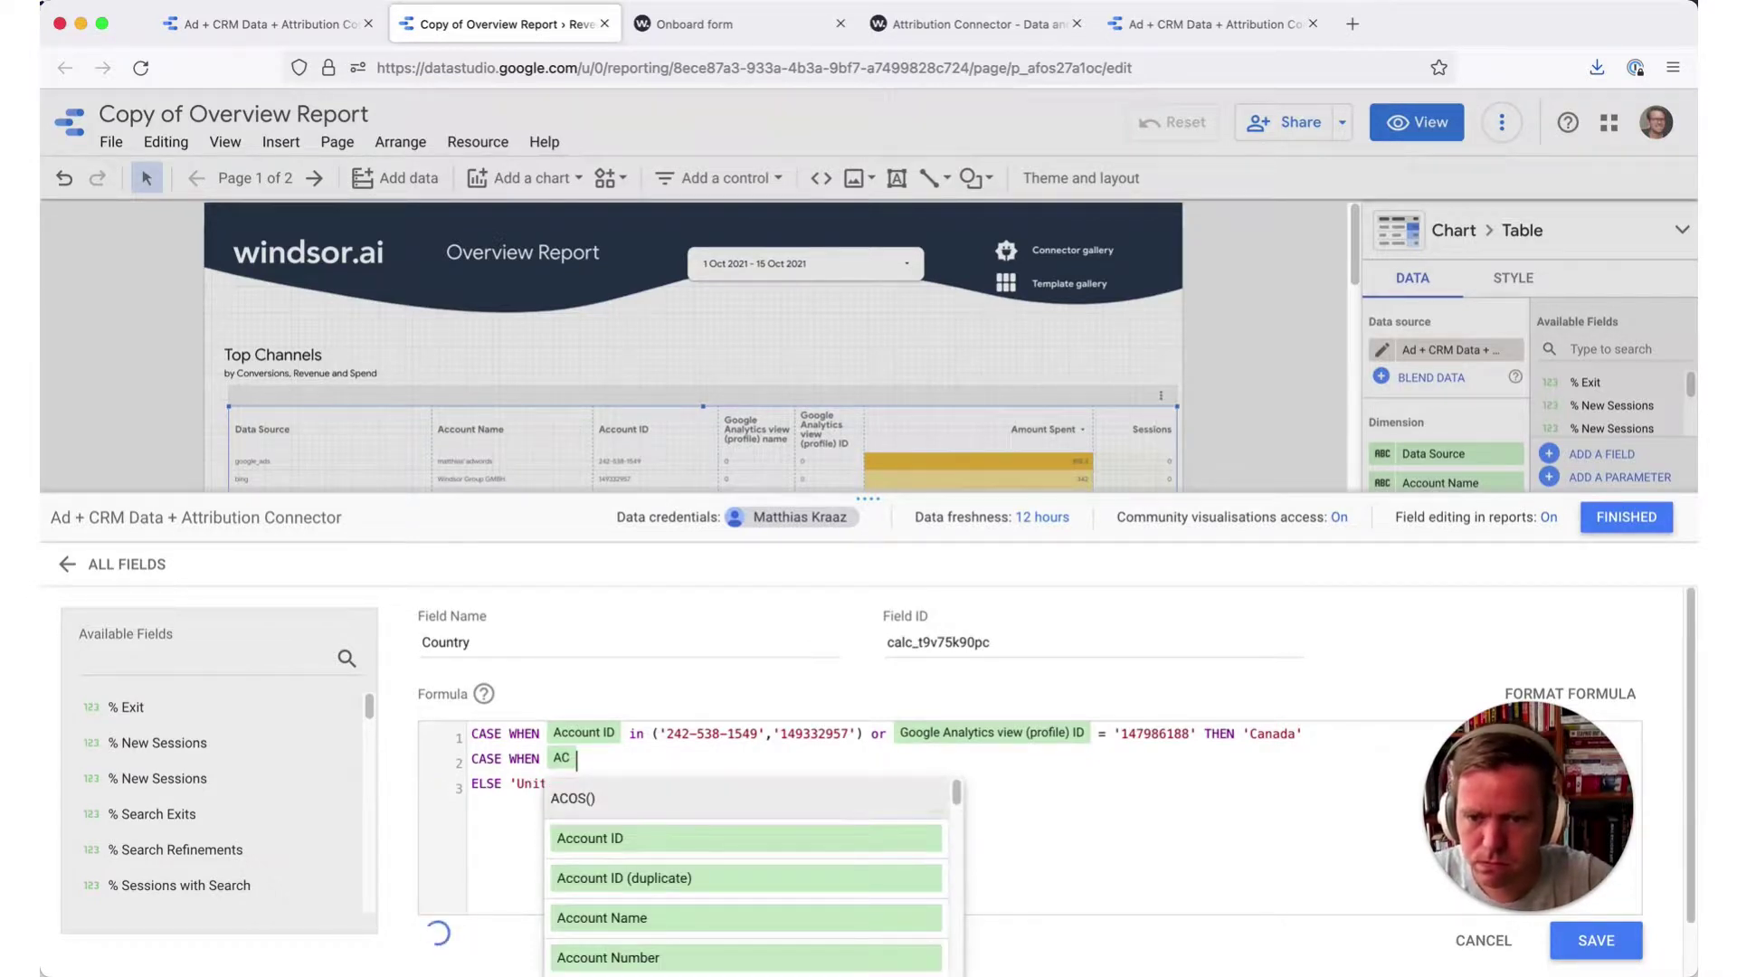
pyautogui.press('Return')
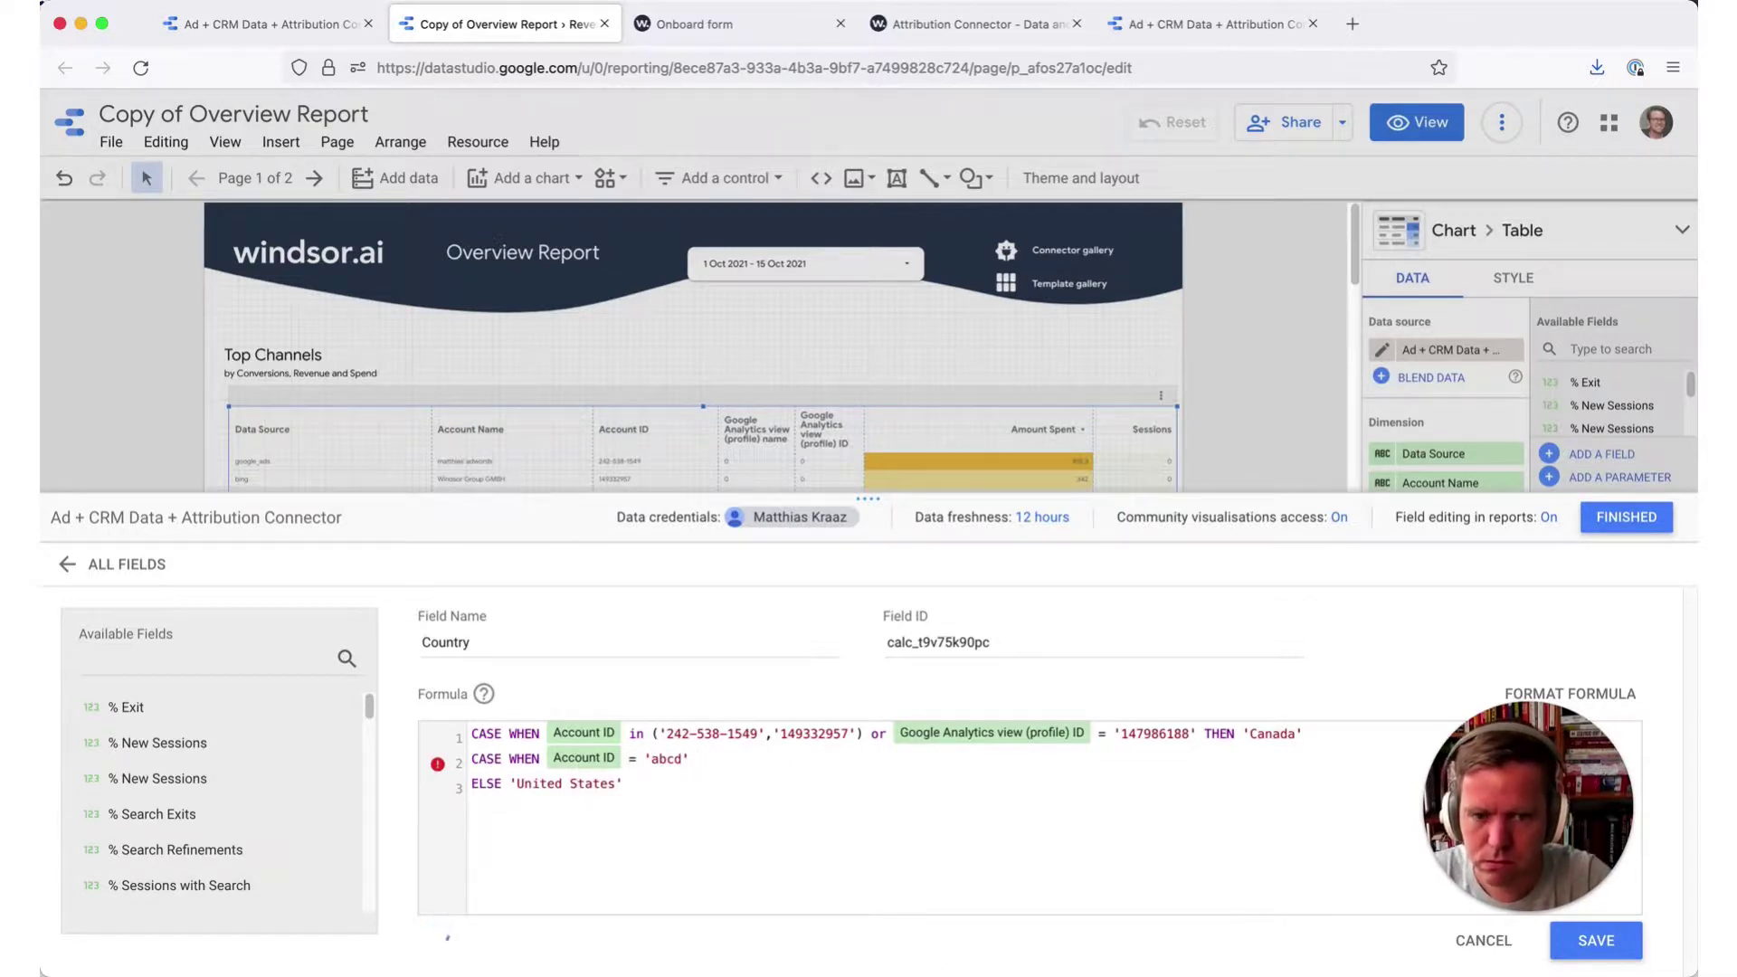
pyautogui.write("= 'abcd' THEN")
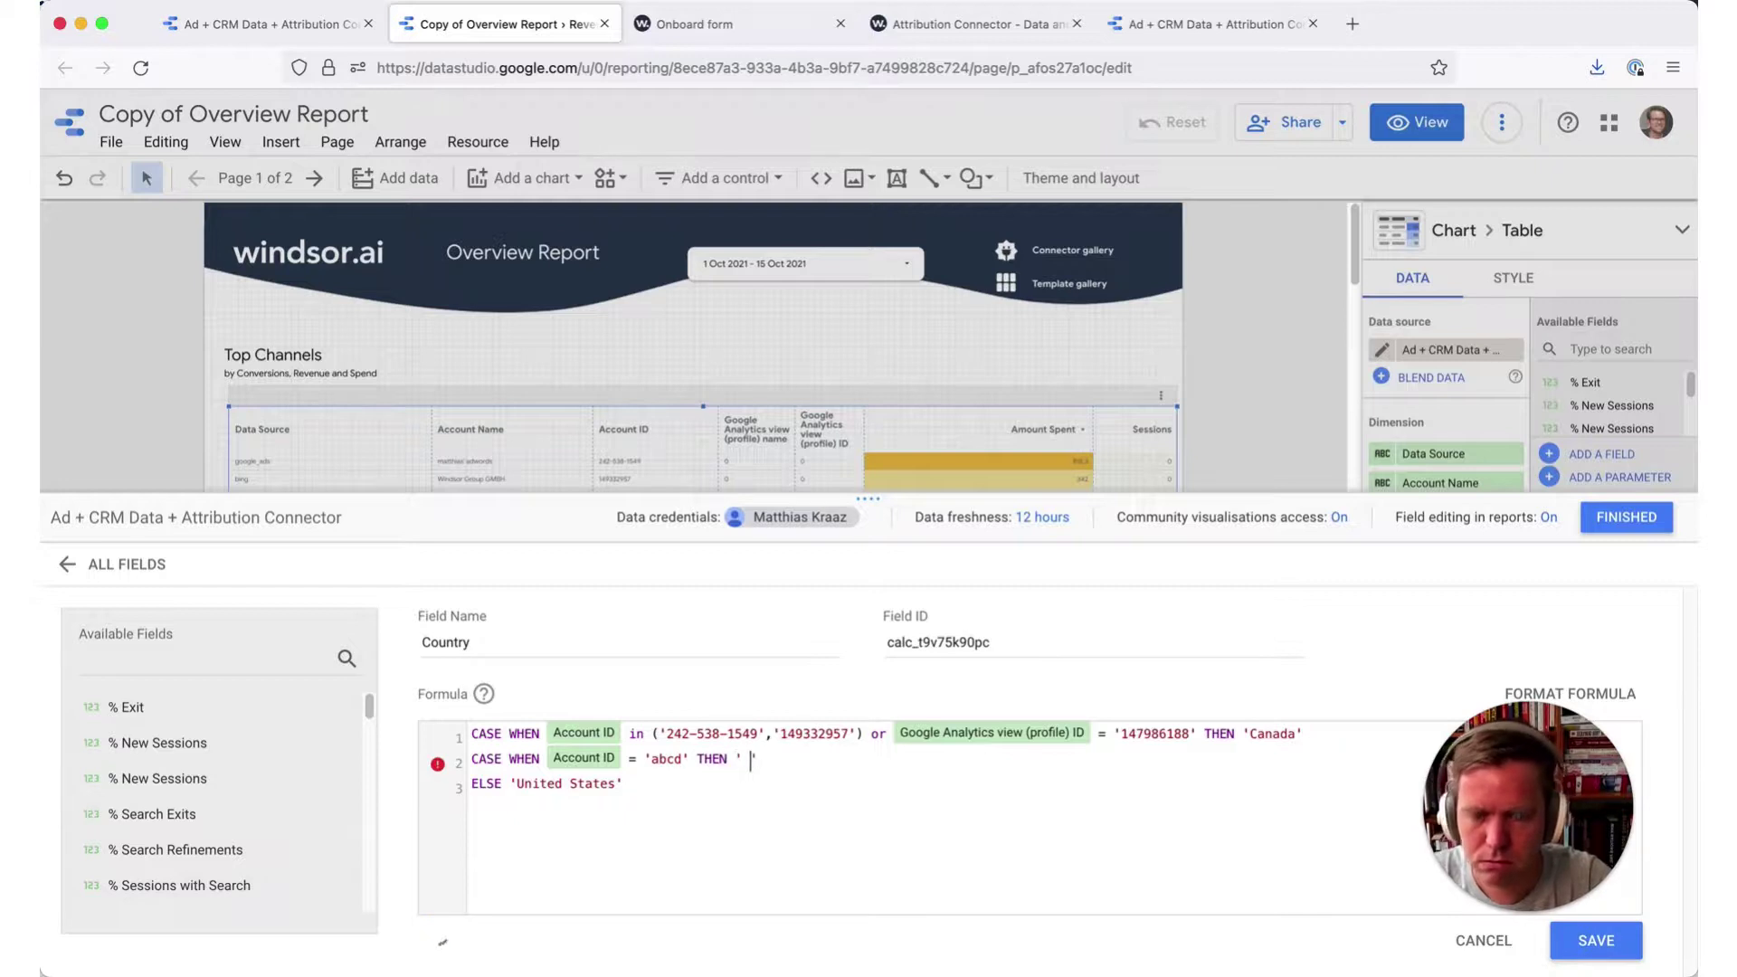
pyautogui.write(" 'Ant")
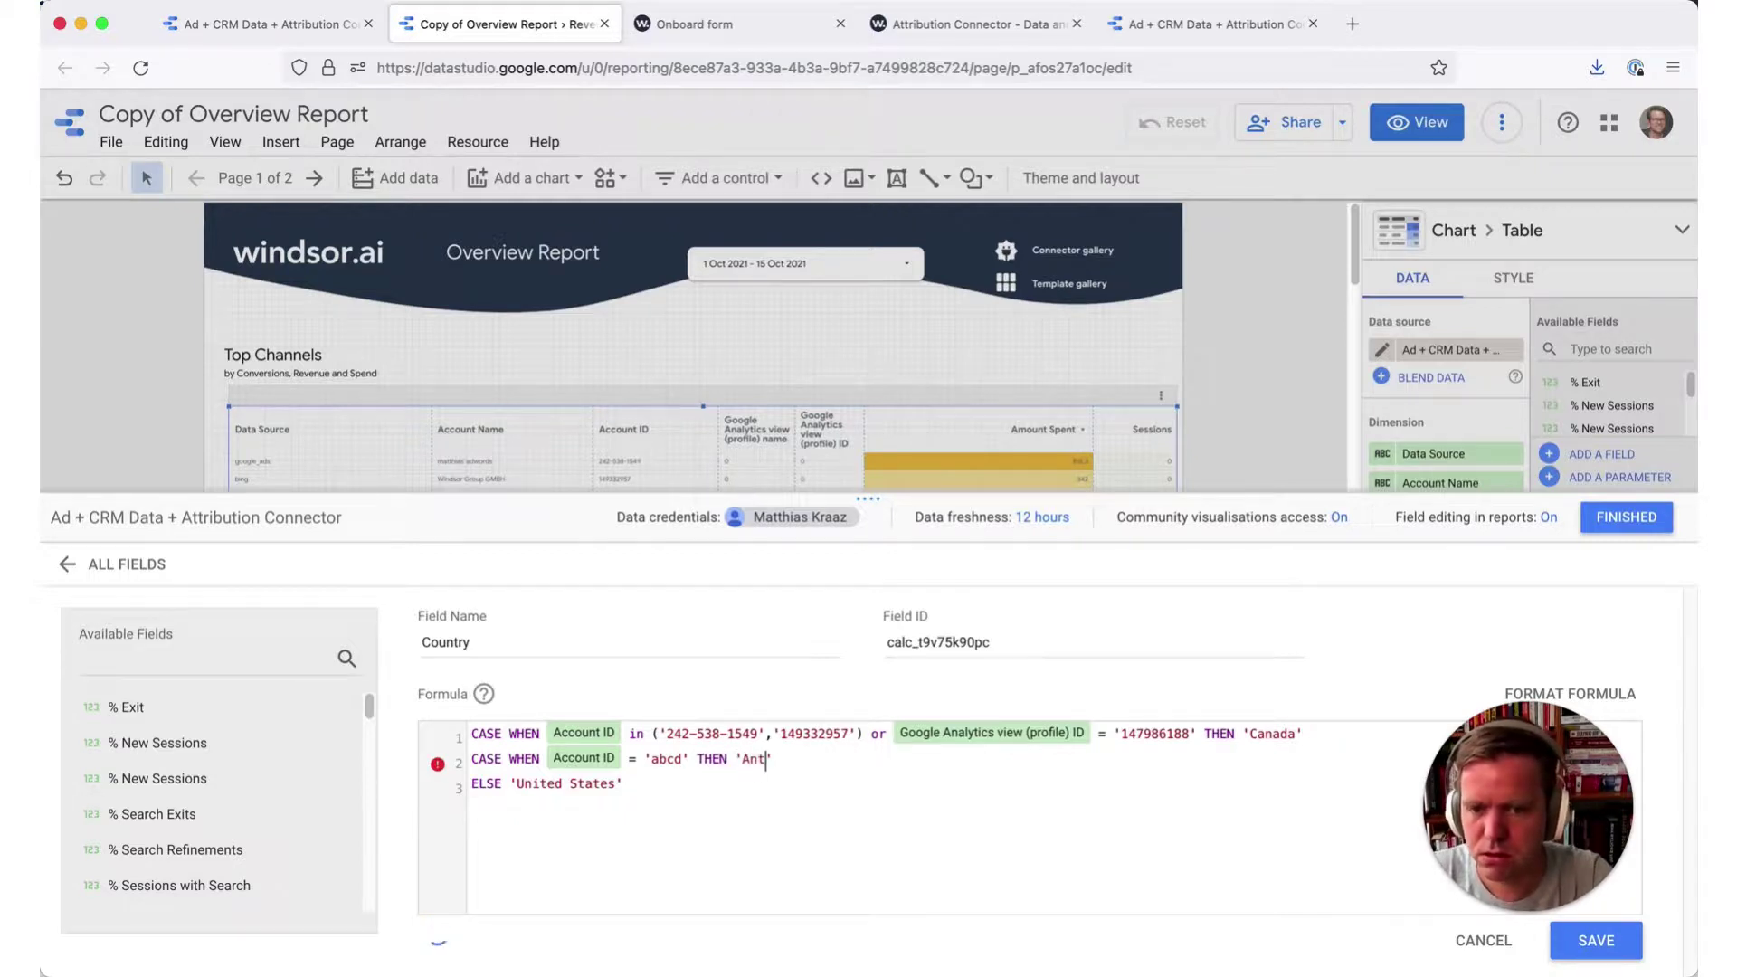
pyautogui.write('arctiv')
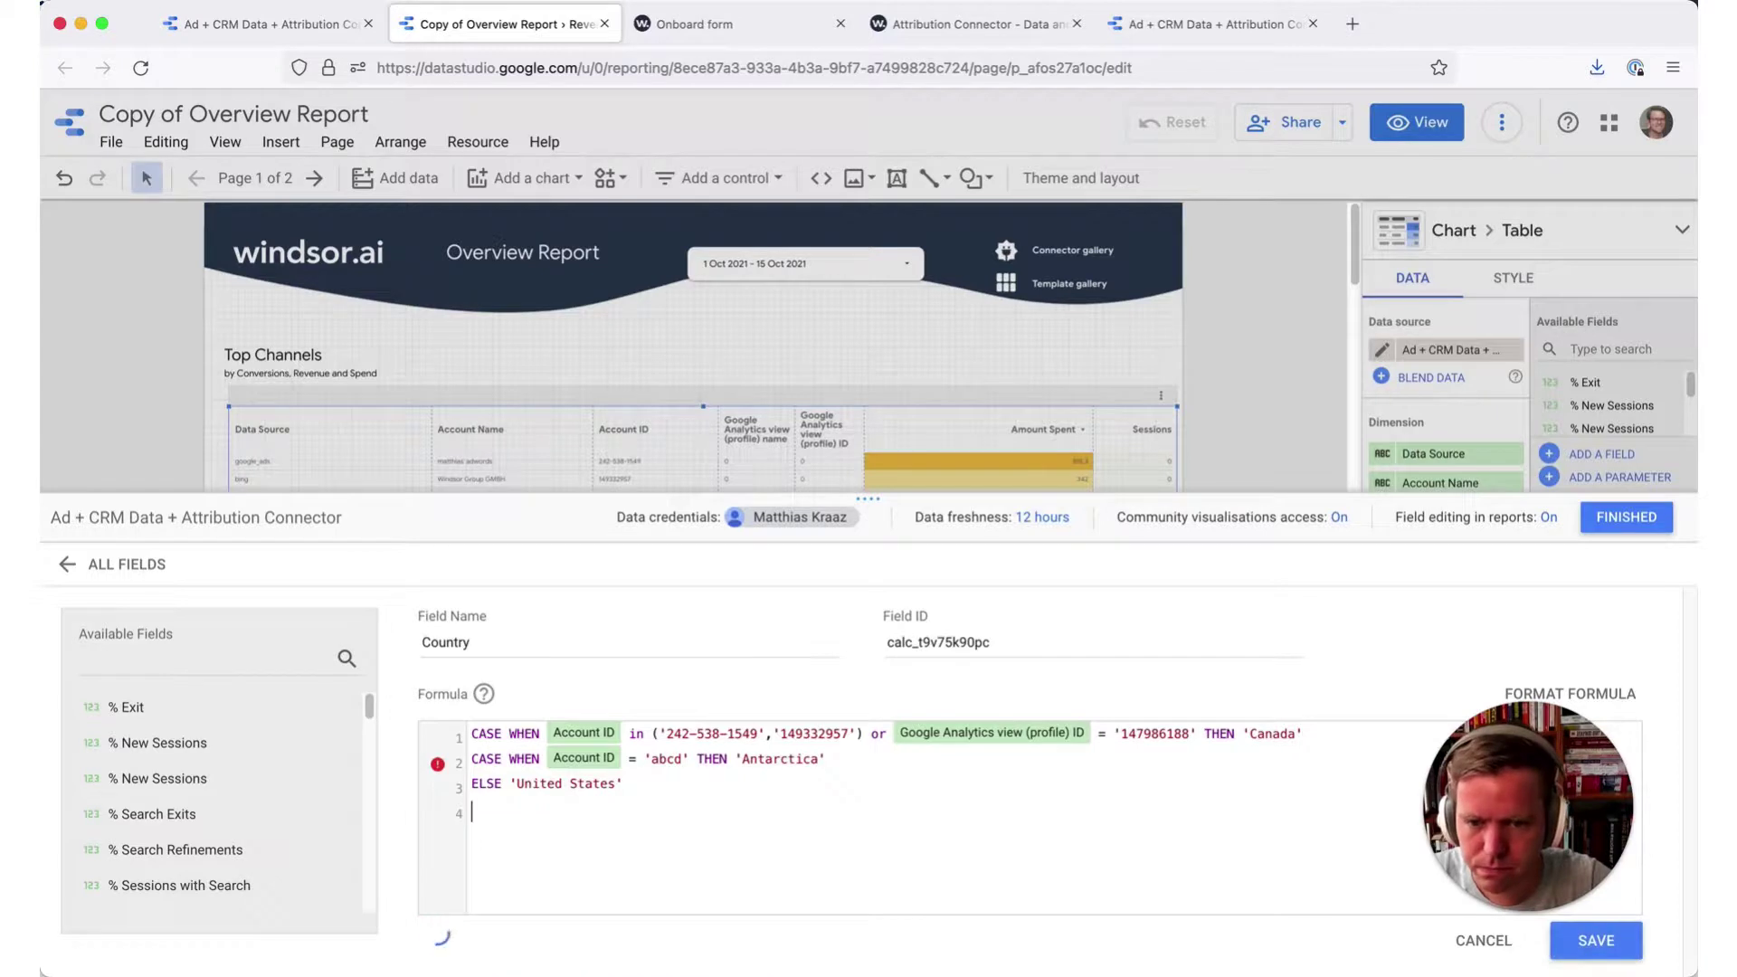
pyautogui.write('END')
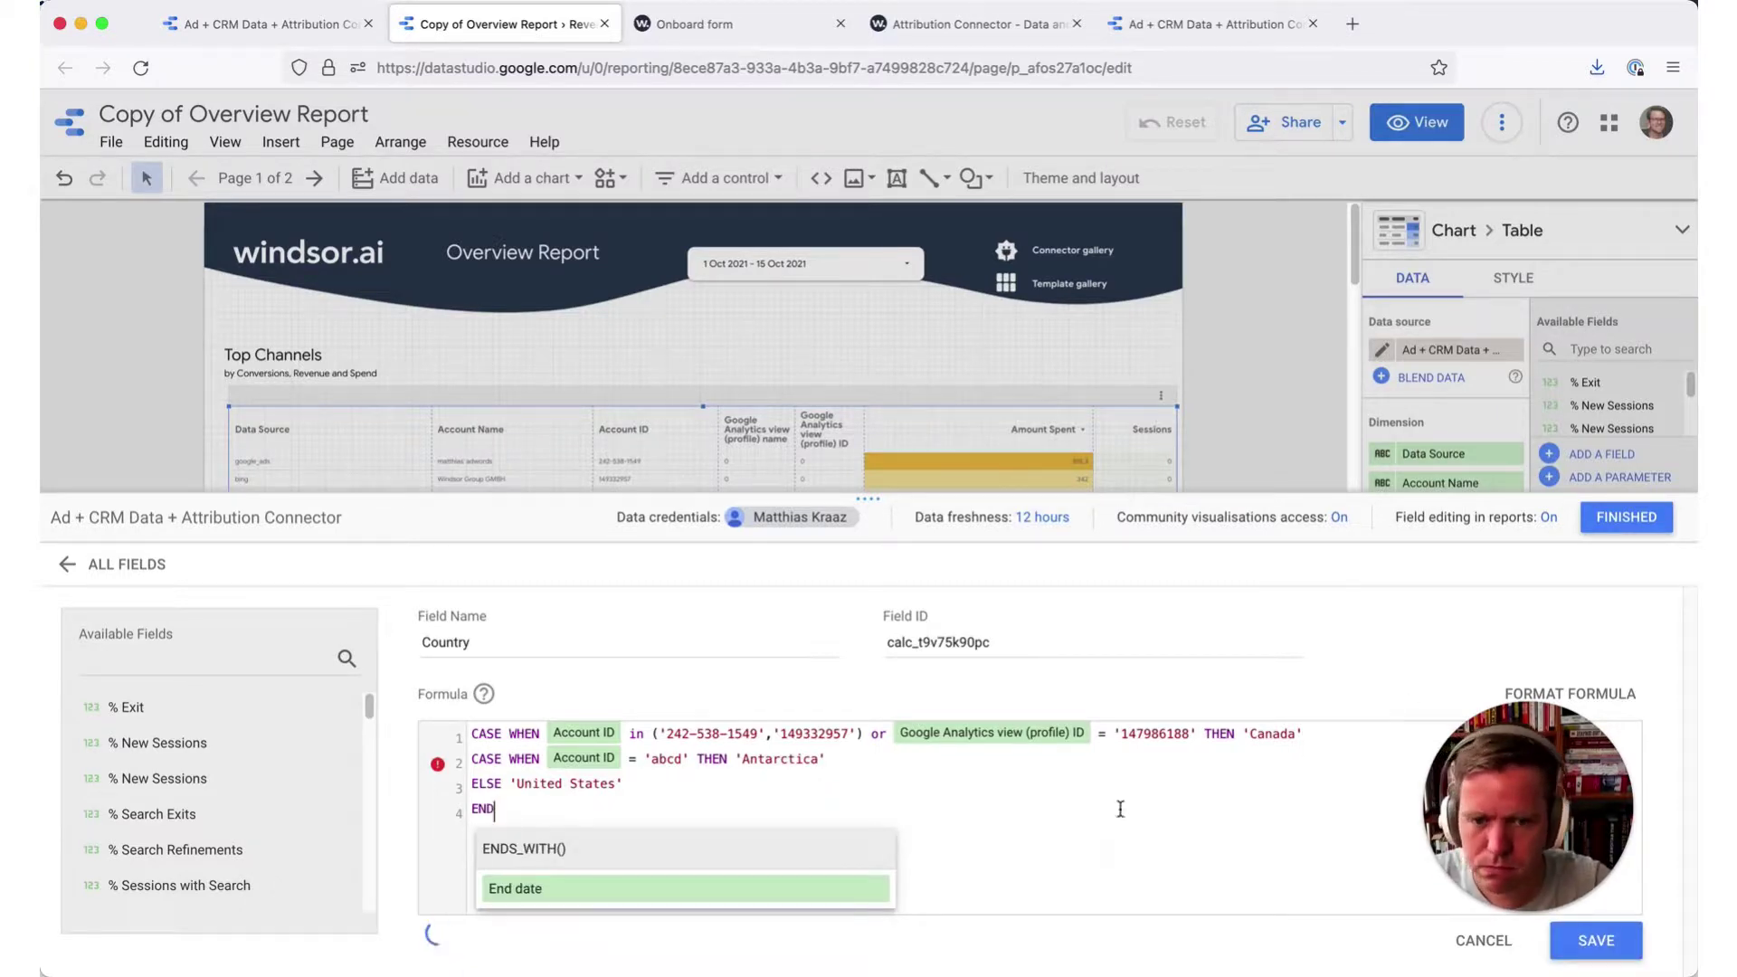
pyautogui.press('Escape')
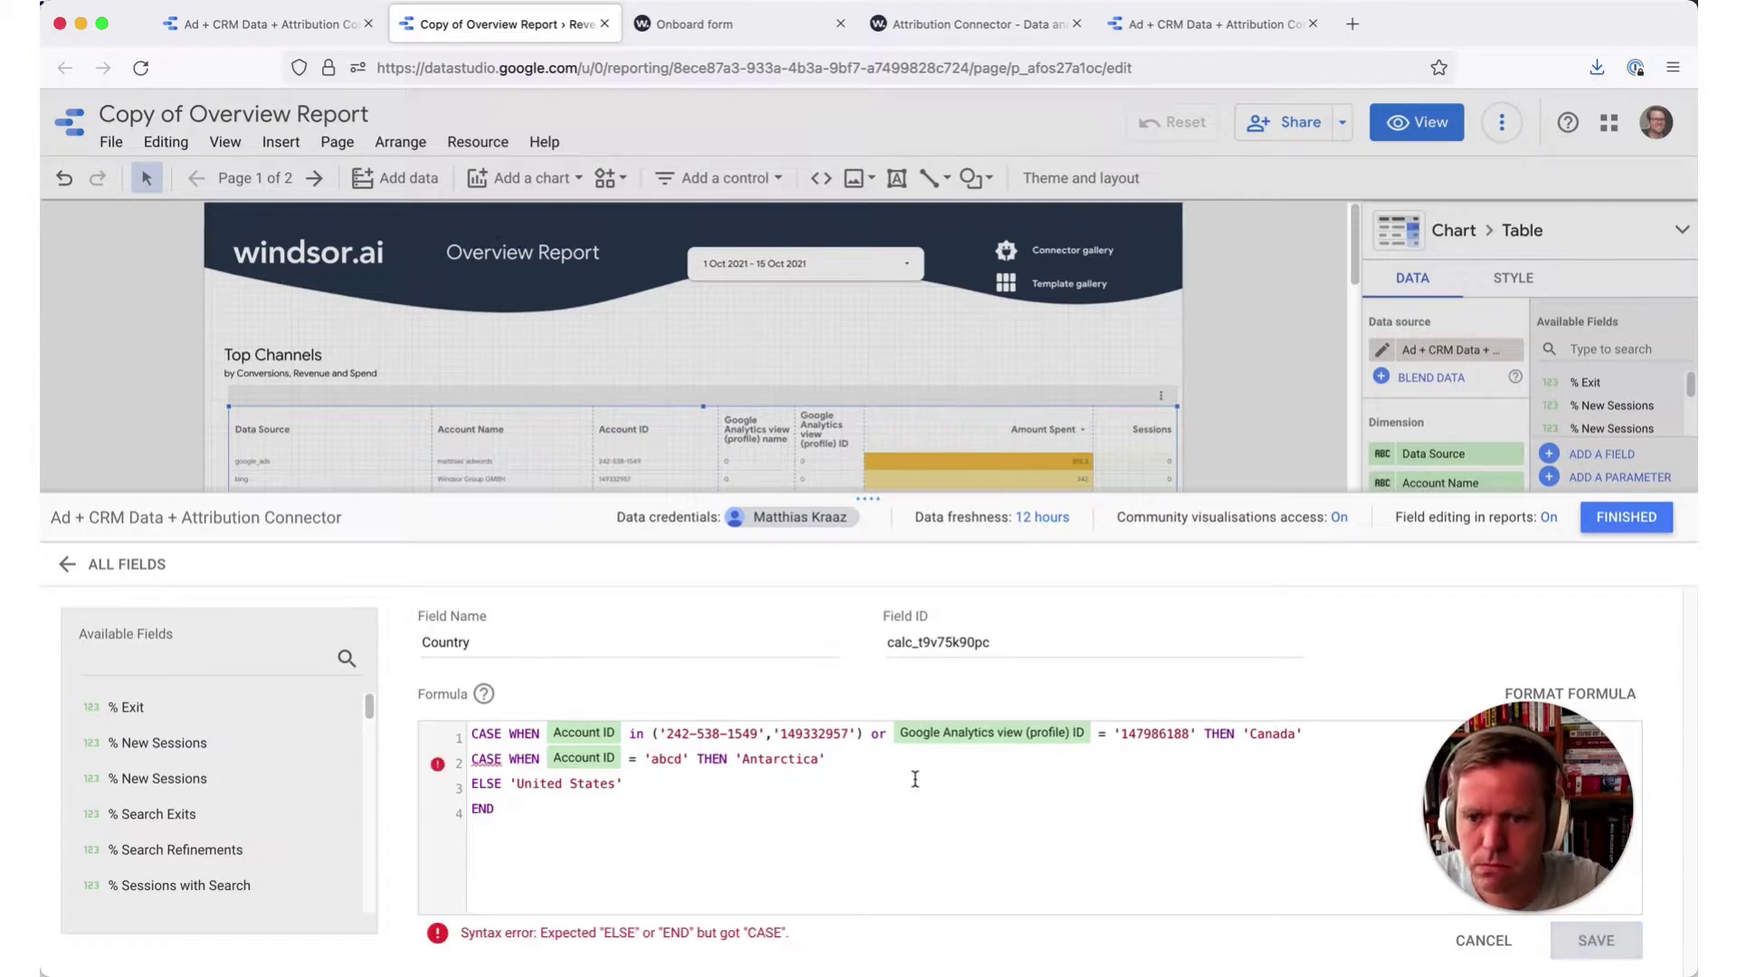
pyautogui.doubleClick(486, 758)
pyautogui.press('Delete')
pyautogui.press('Delete')
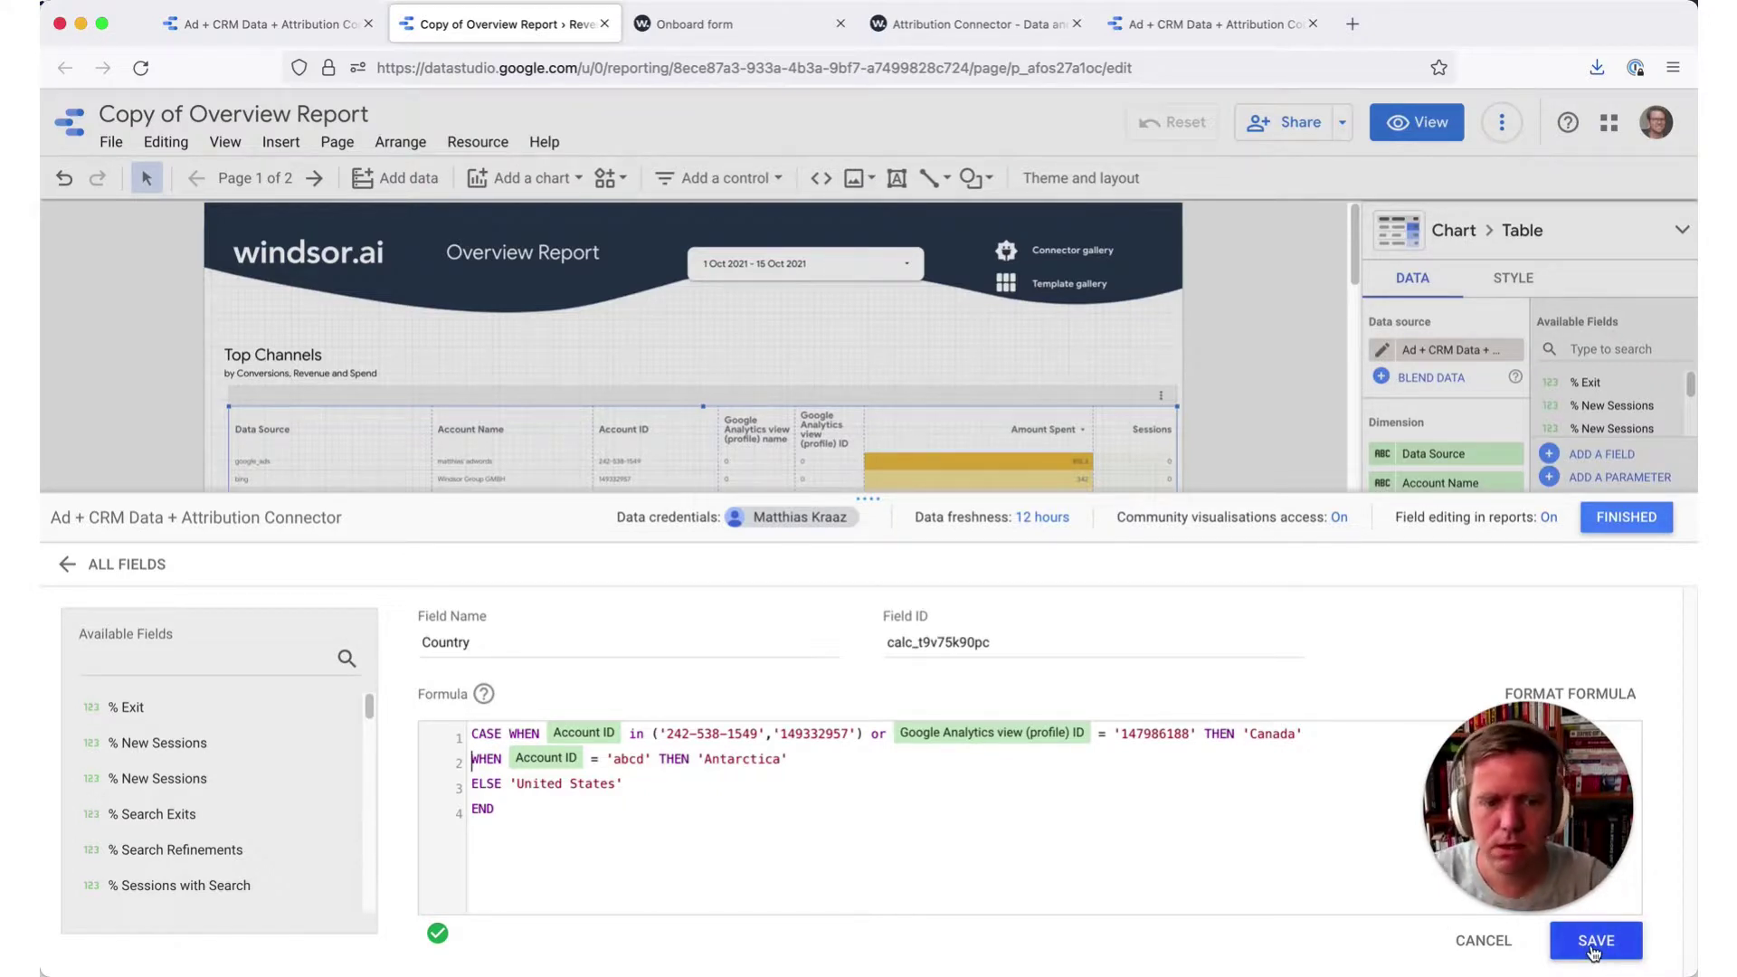
# - Save the field, then drag Custom Country from Available Fields into the table's dimensions
pyautogui.click(1594, 944)
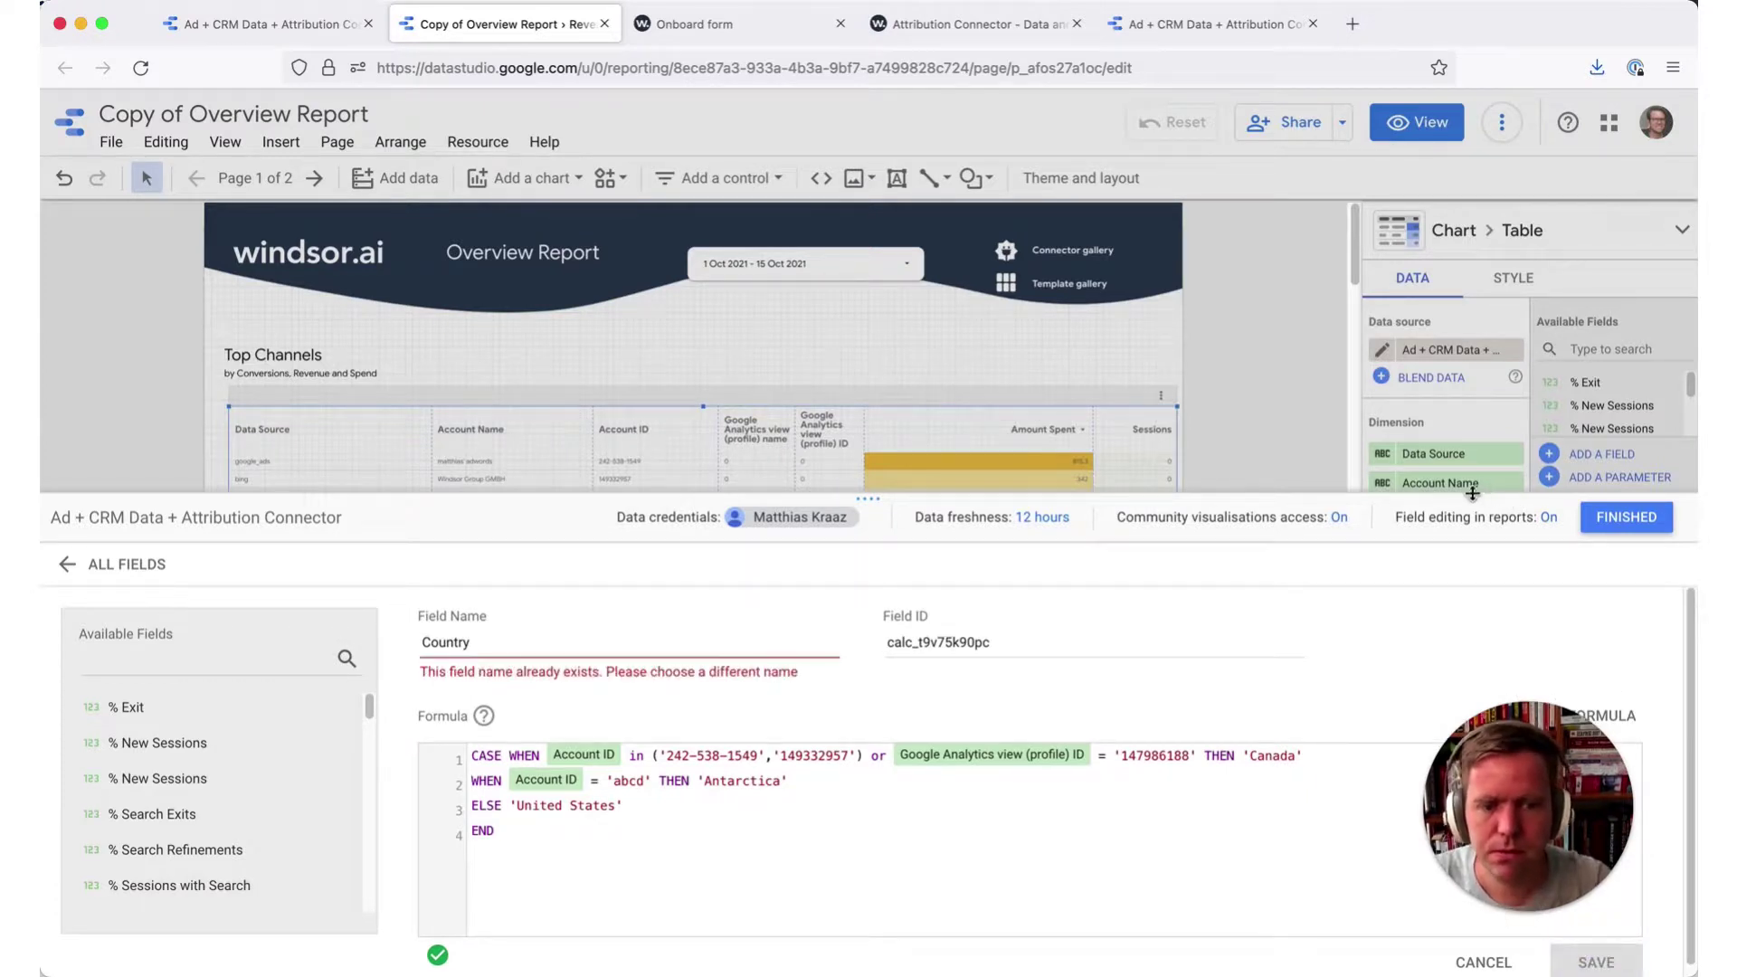
pyautogui.click(1668, 514)
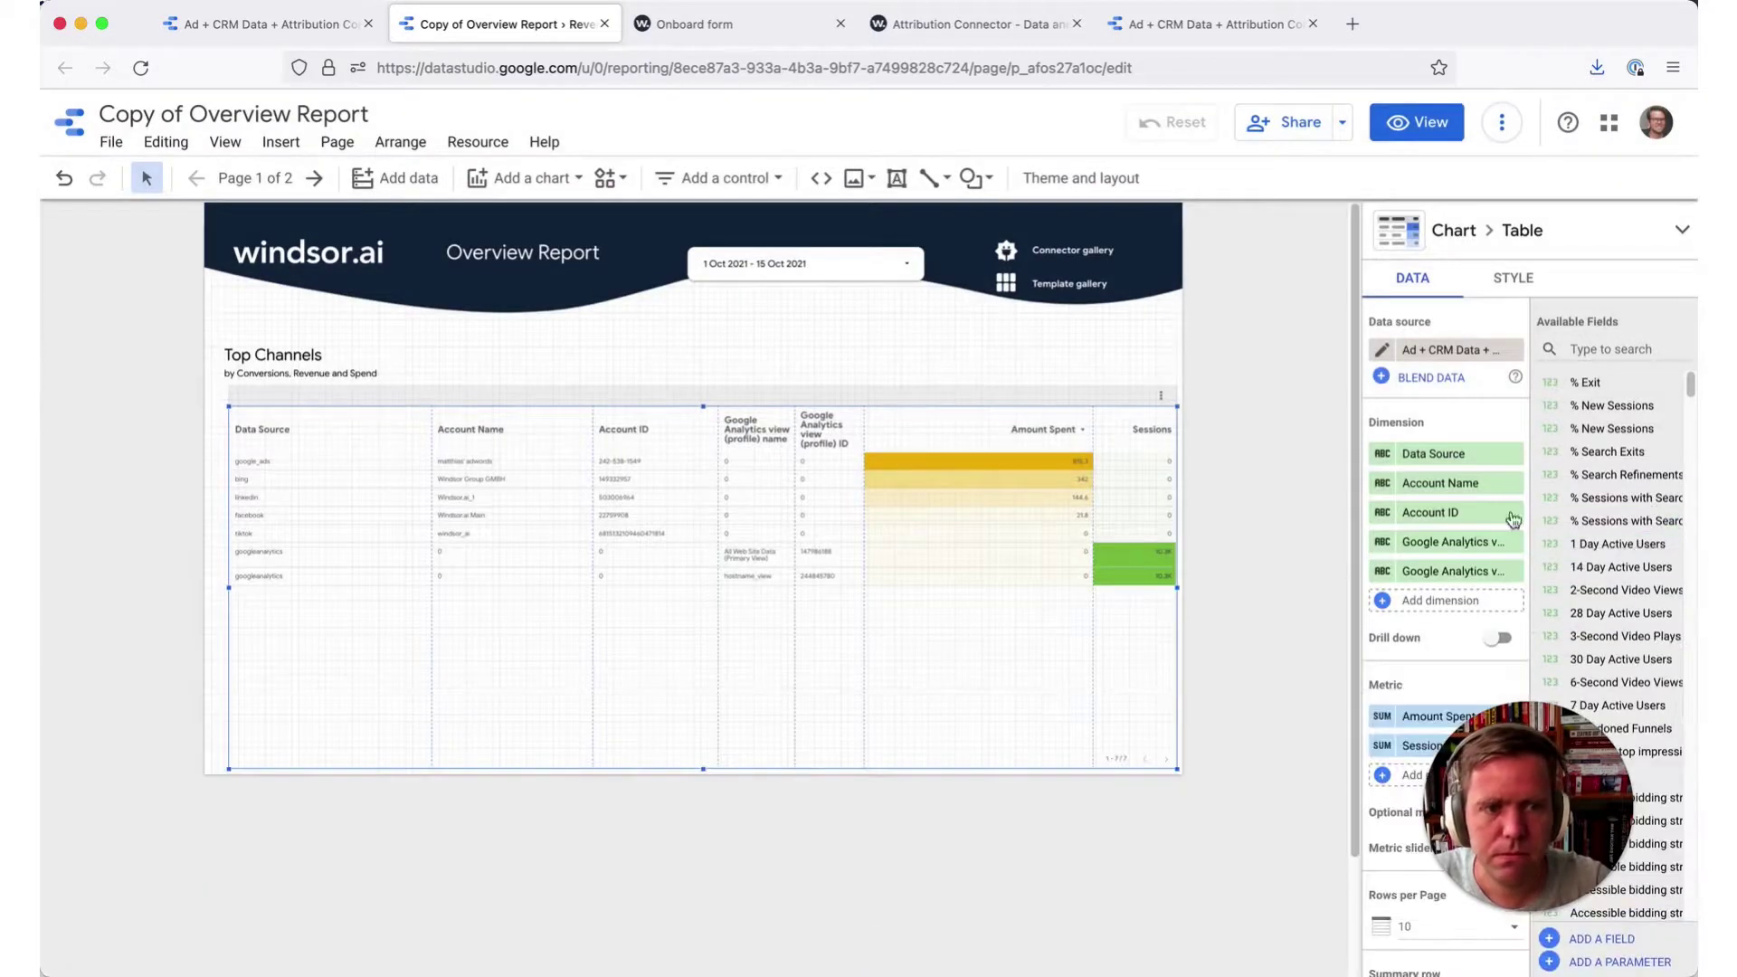
pyautogui.click(1610, 346)
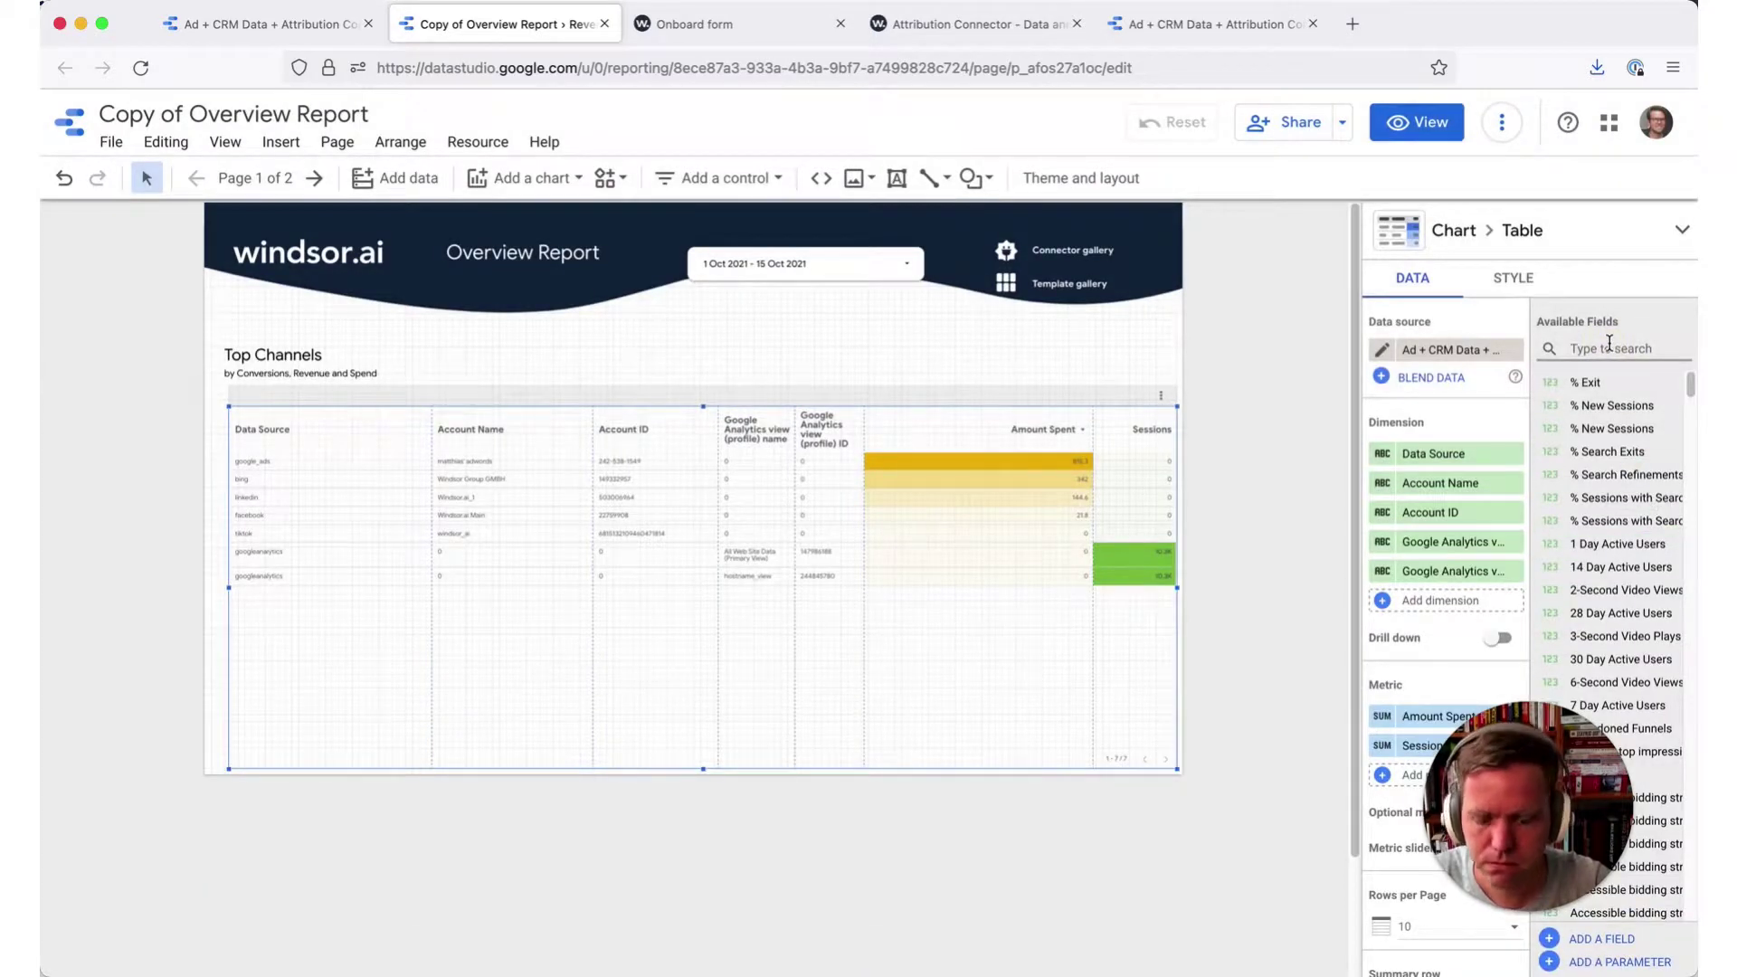
pyautogui.write('co')
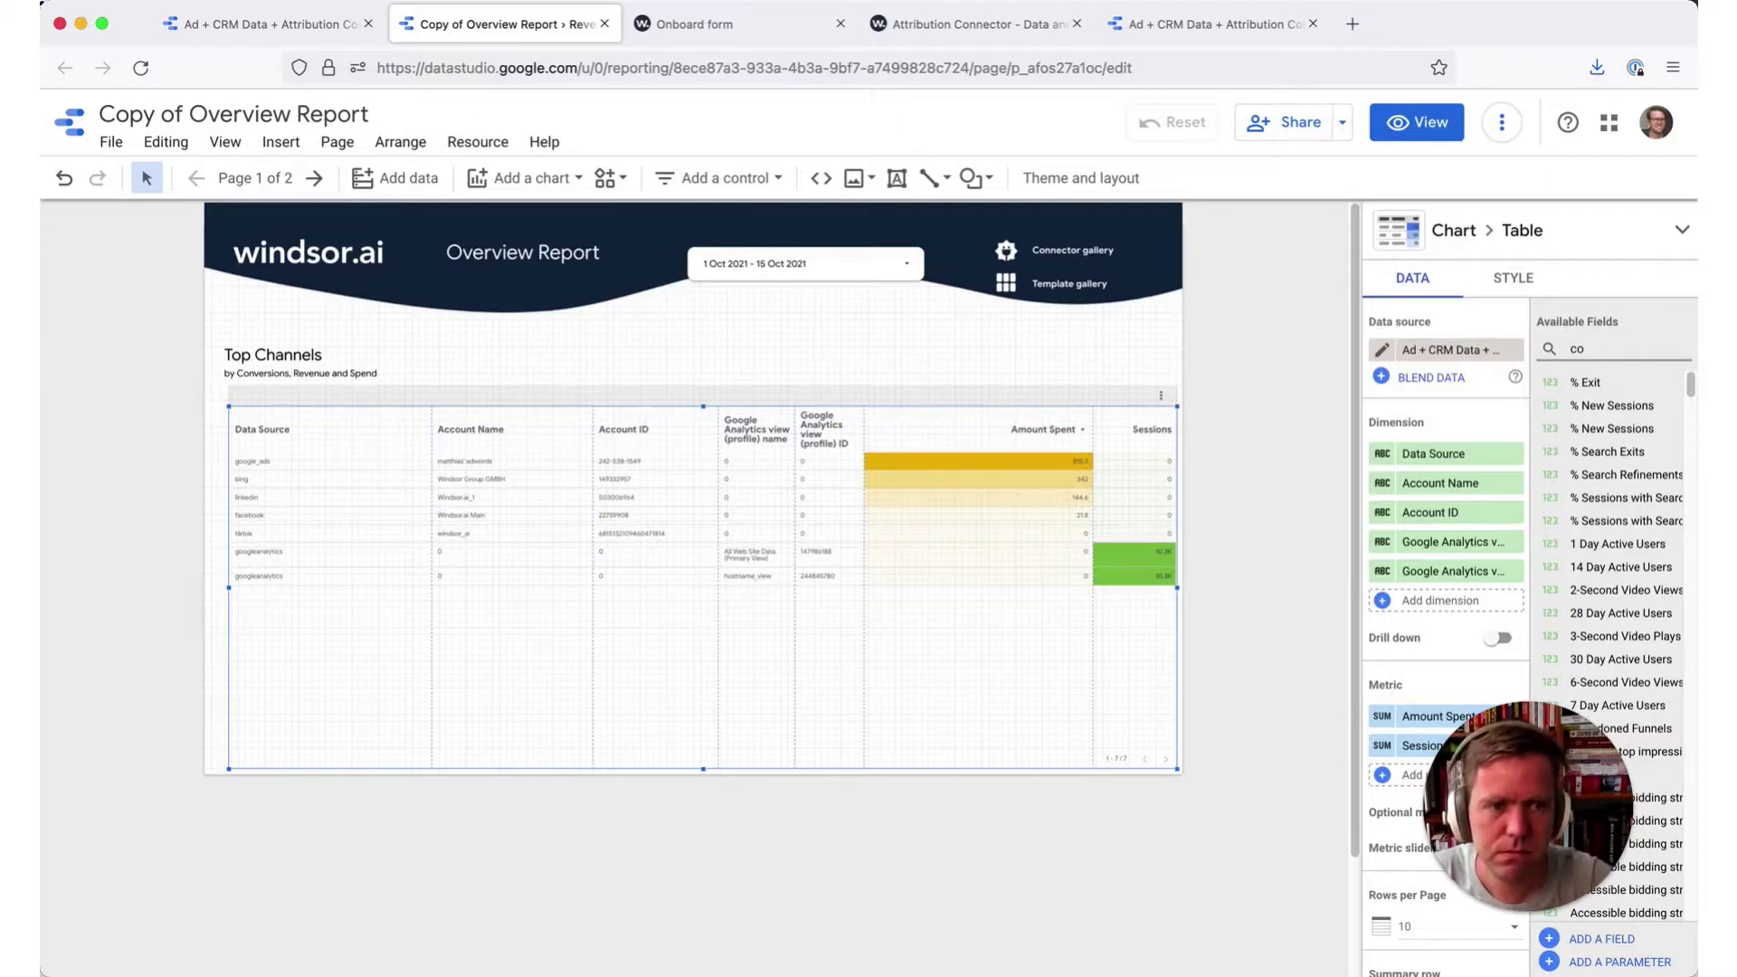
pyautogui.write('untr')
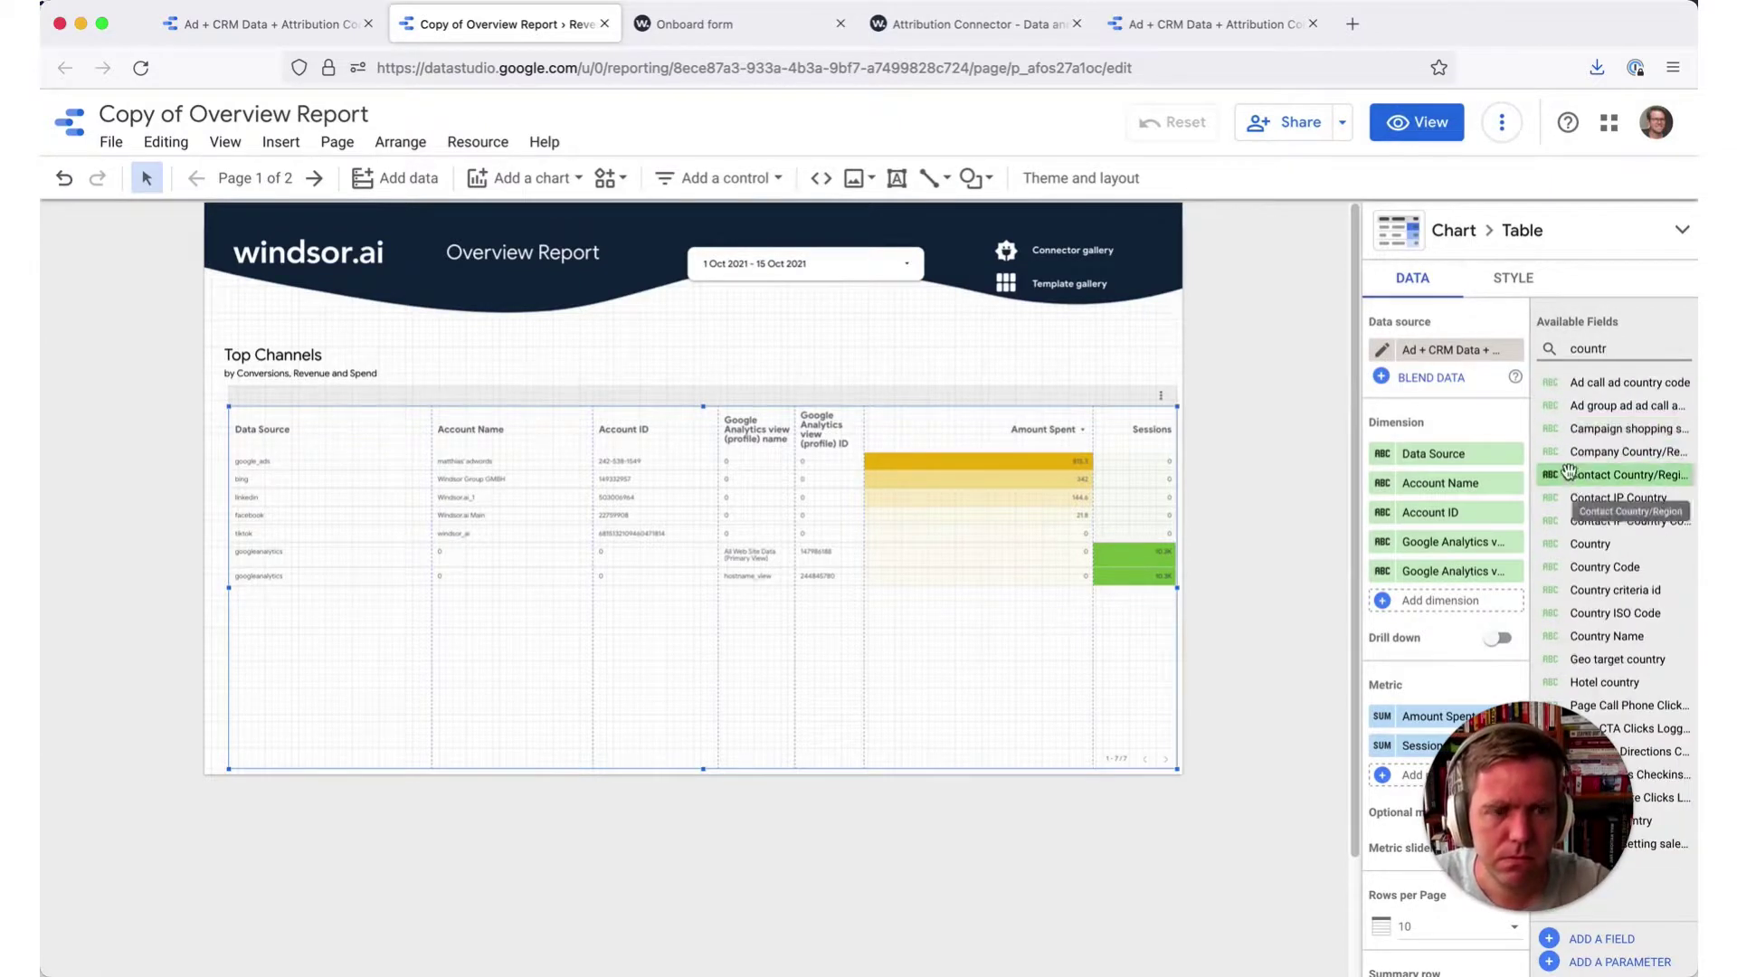
pyautogui.moveTo(1593, 660); pyautogui.dragTo(1452, 714)
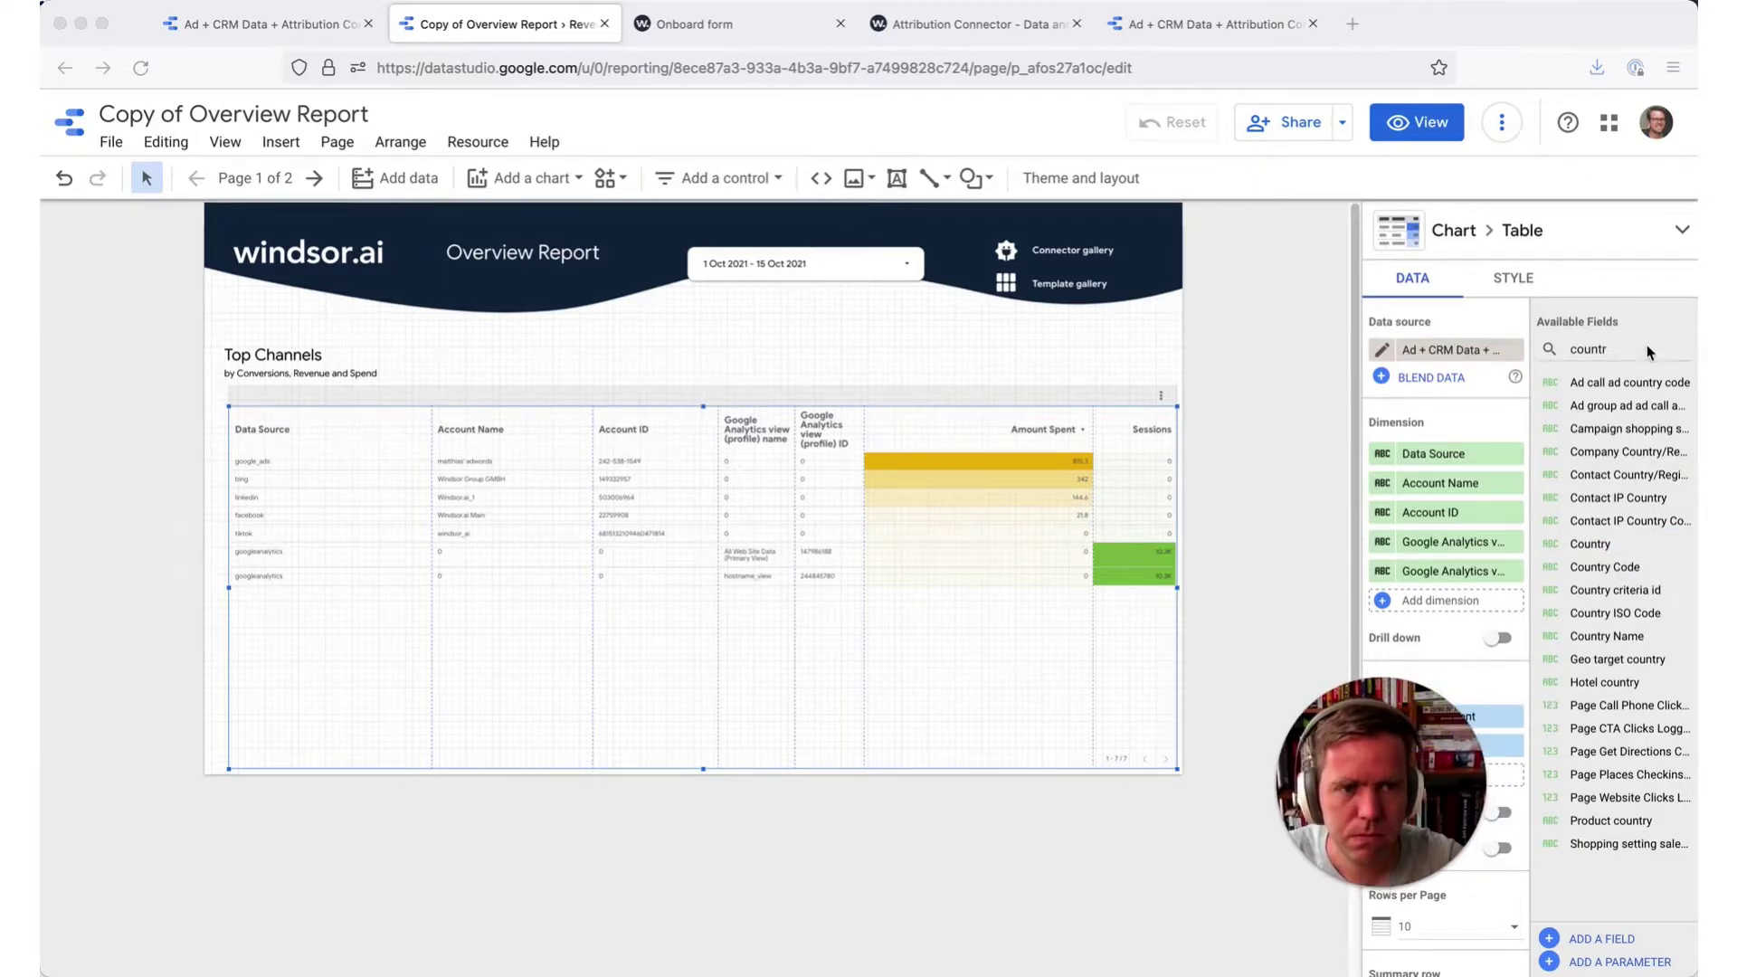
pyautogui.click(1584, 347)
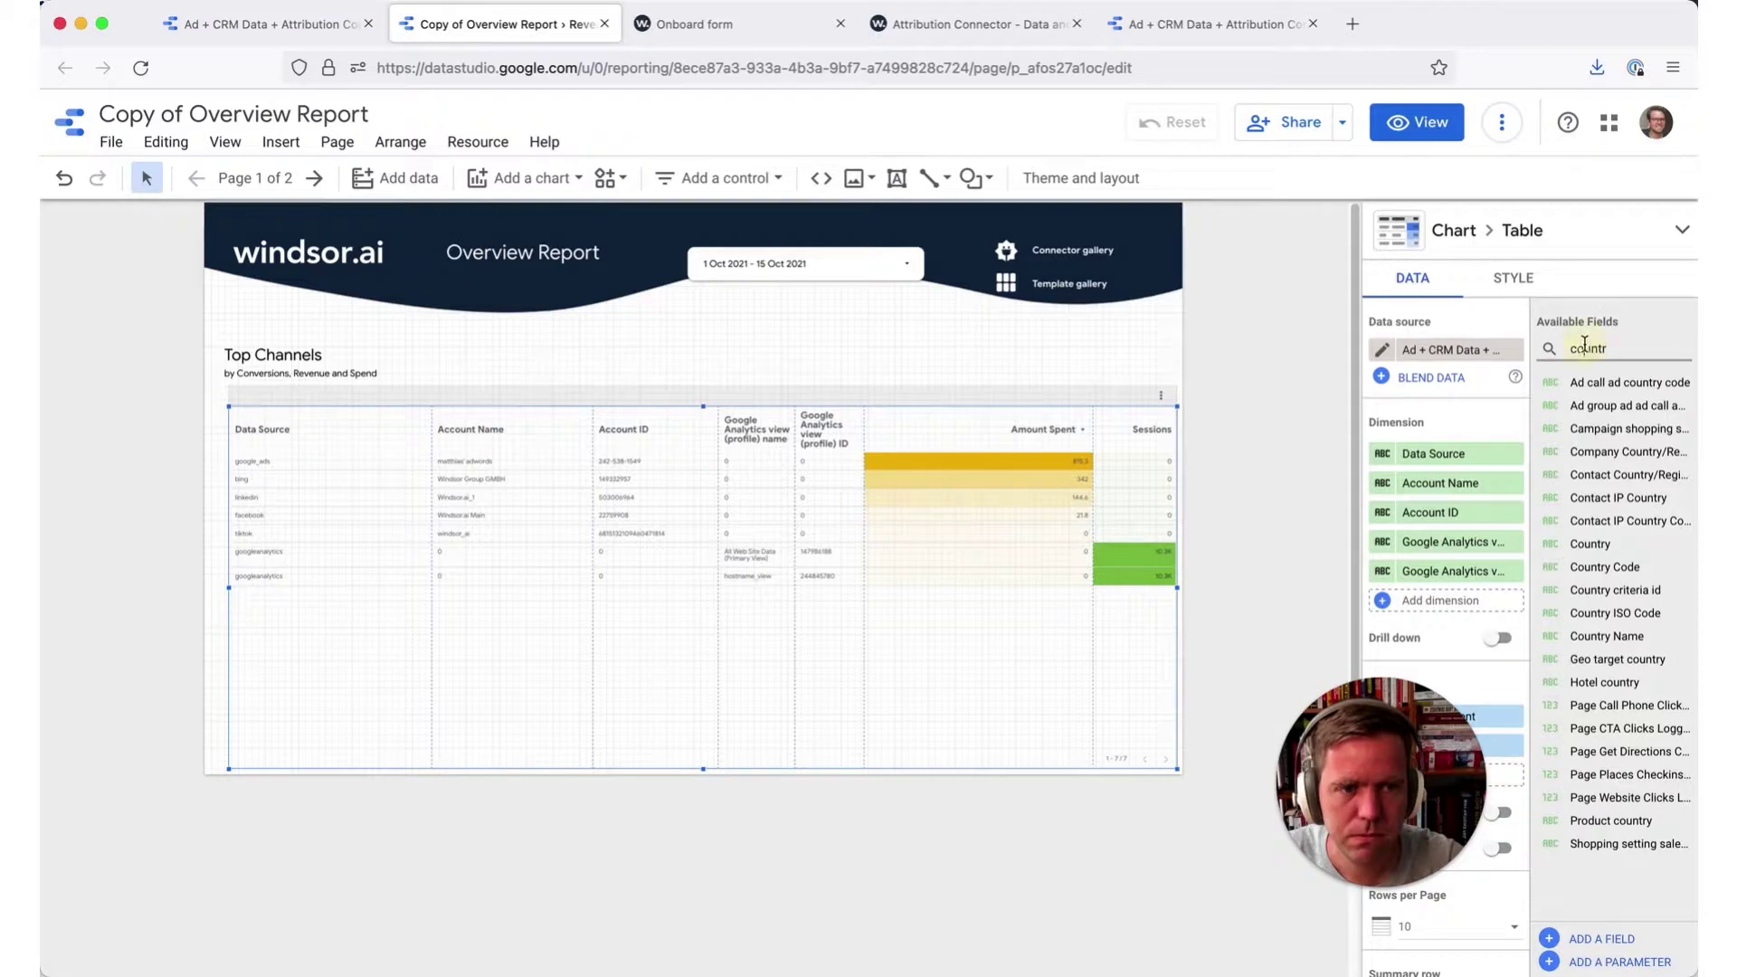
pyautogui.doubleClick(1585, 347)
pyautogui.press('BackSpace')
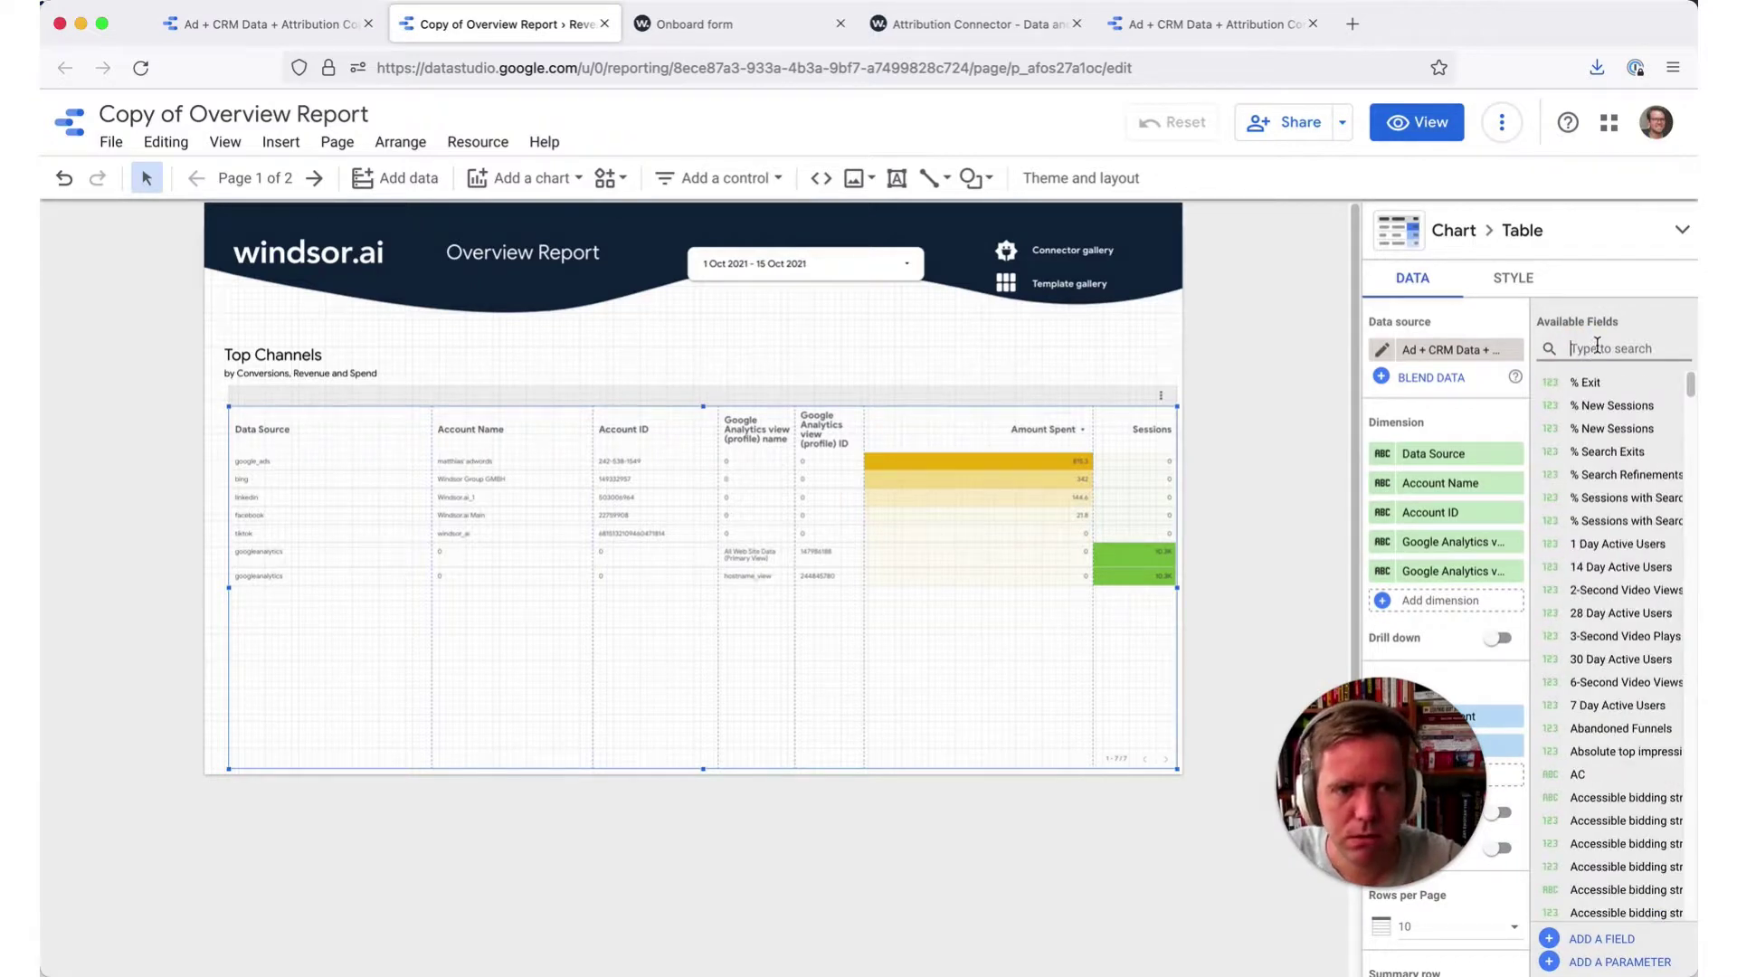
pyautogui.write('countr')
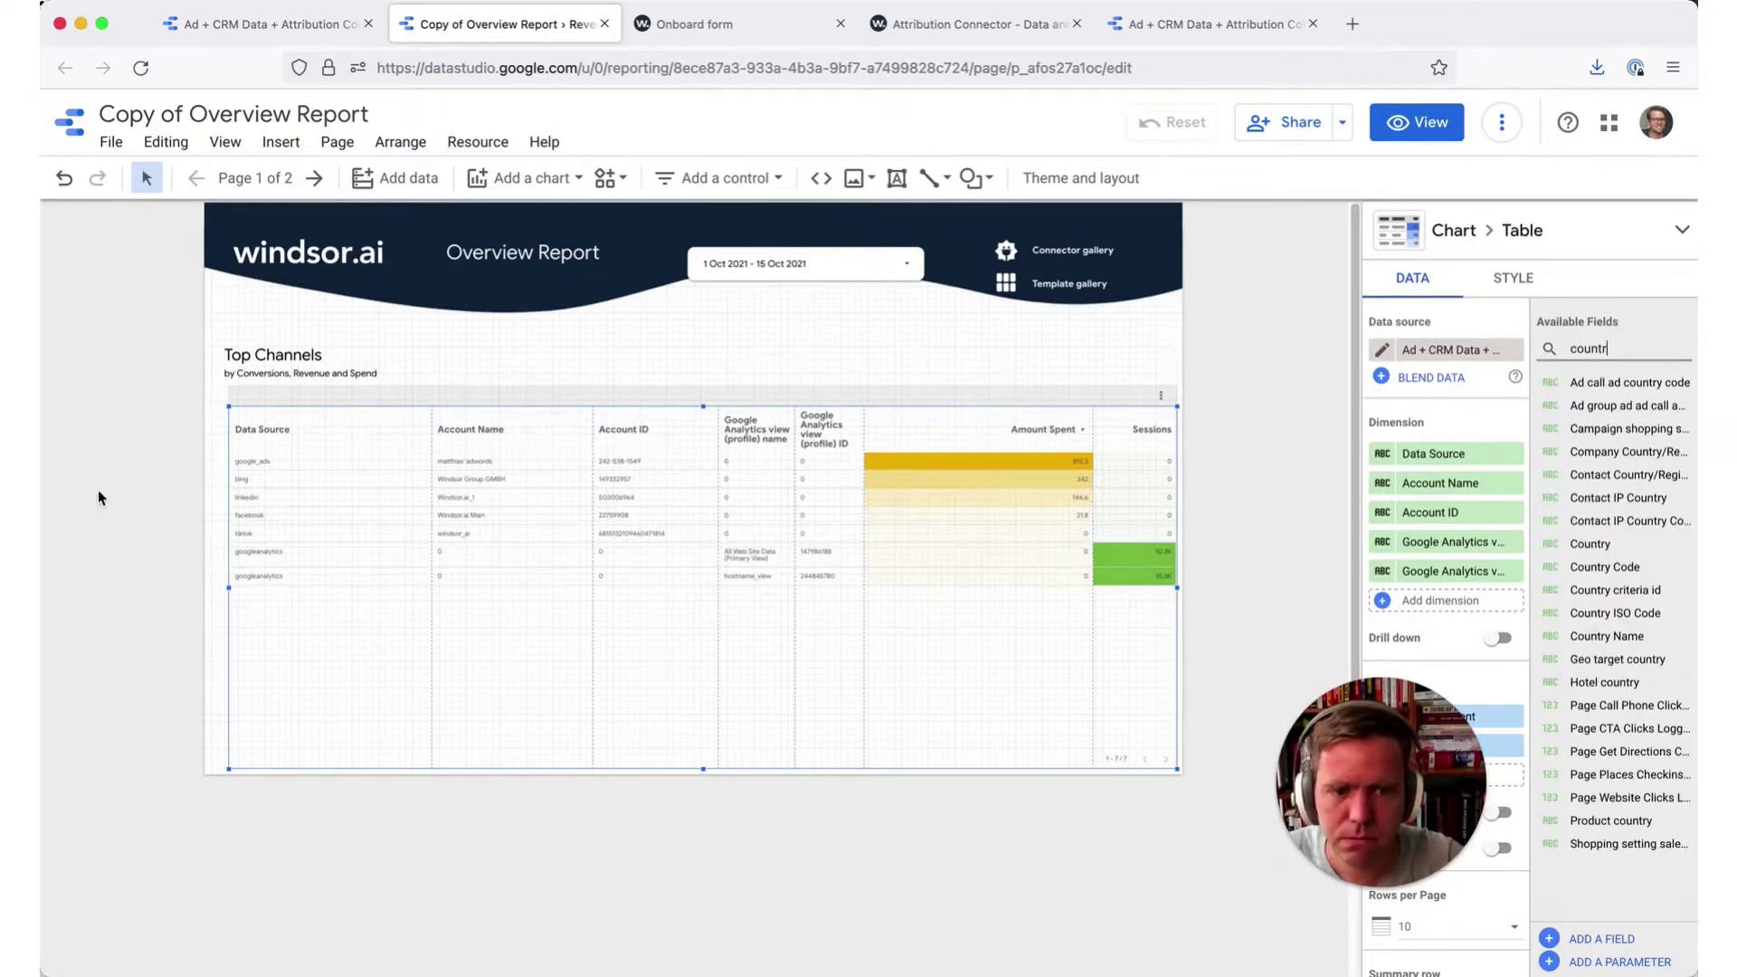
pyautogui.press('BackSpace')
pyautogui.press('BackSpace')
pyautogui.press('BackSpace')
pyautogui.press('BackSpace')
pyautogui.press('BackSpace')
pyautogui.write('ustom coun')
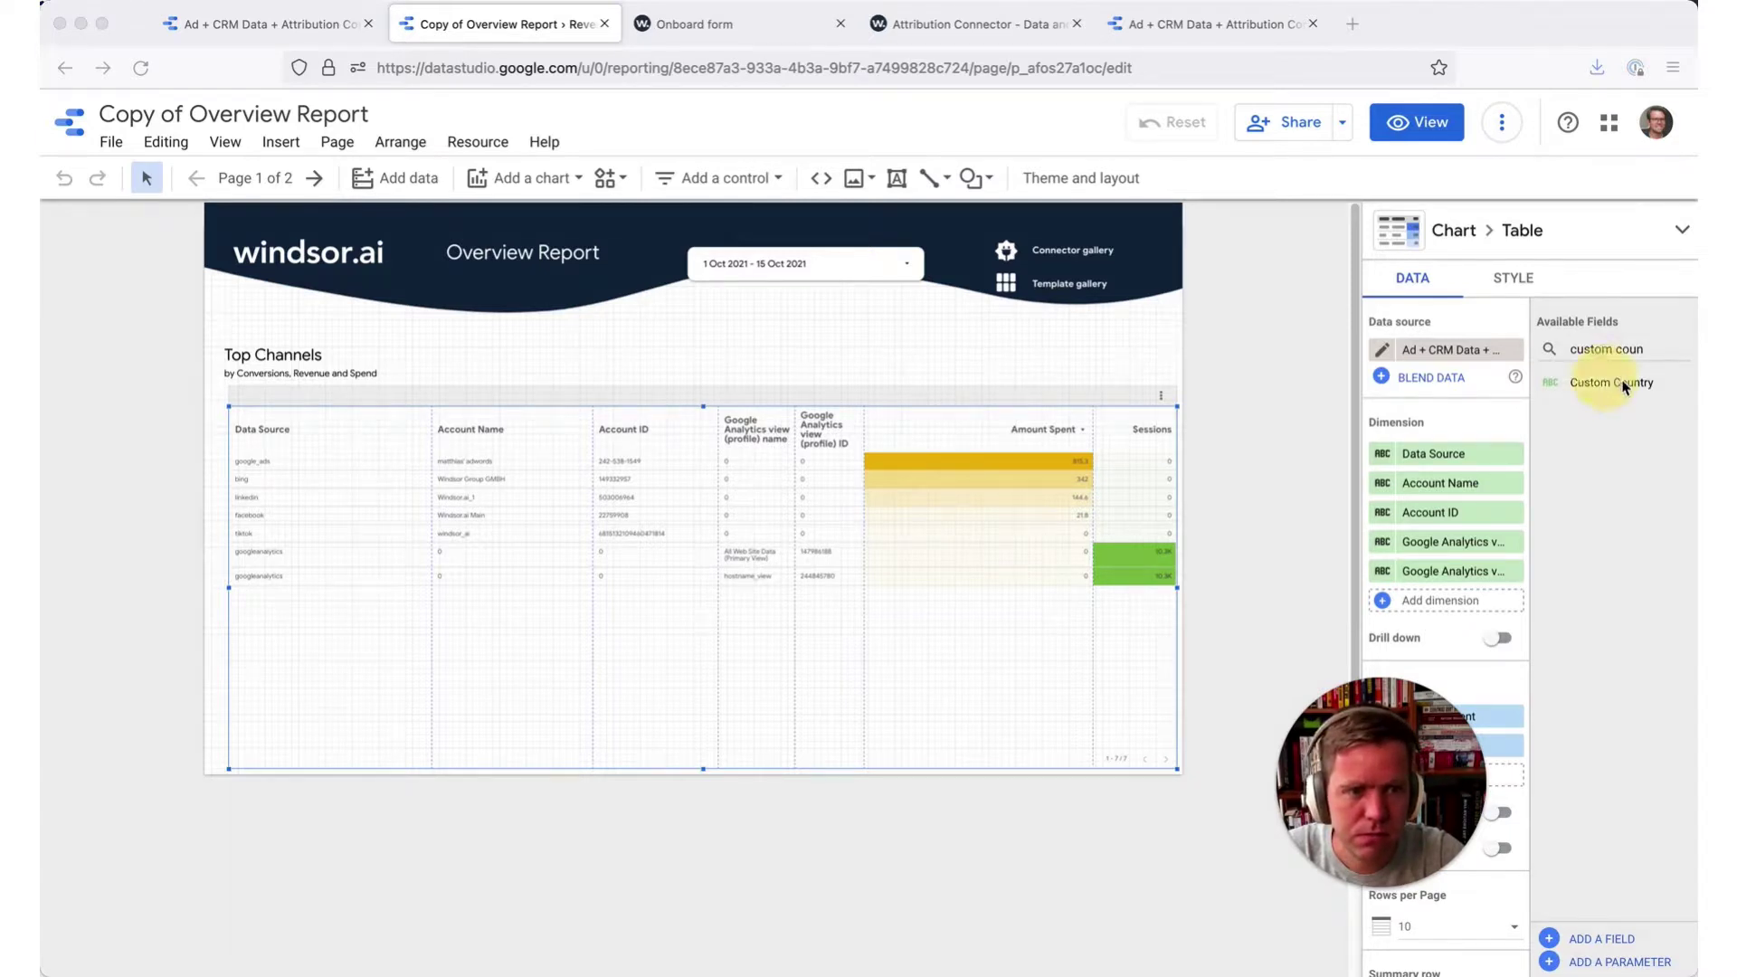
pyautogui.moveTo(1607, 383); pyautogui.dragTo(1443, 540)
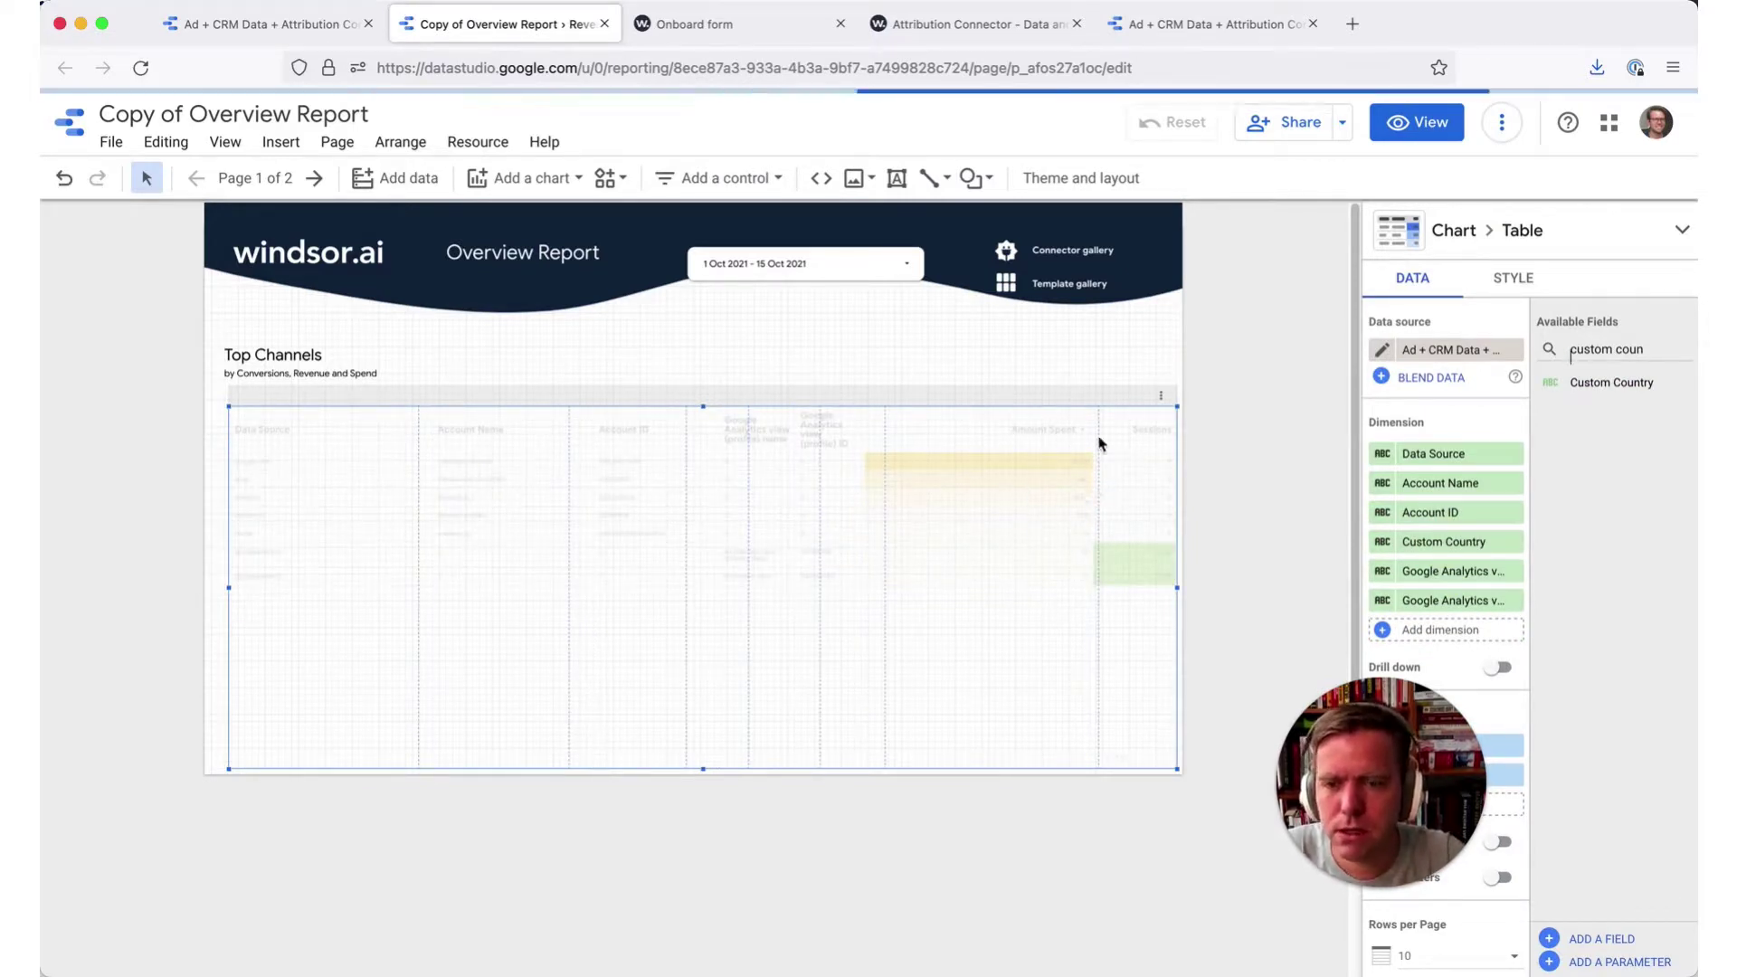
# - Place a drop-down list control below the date range and set its field to Custom Country
pyautogui.click(734, 182)
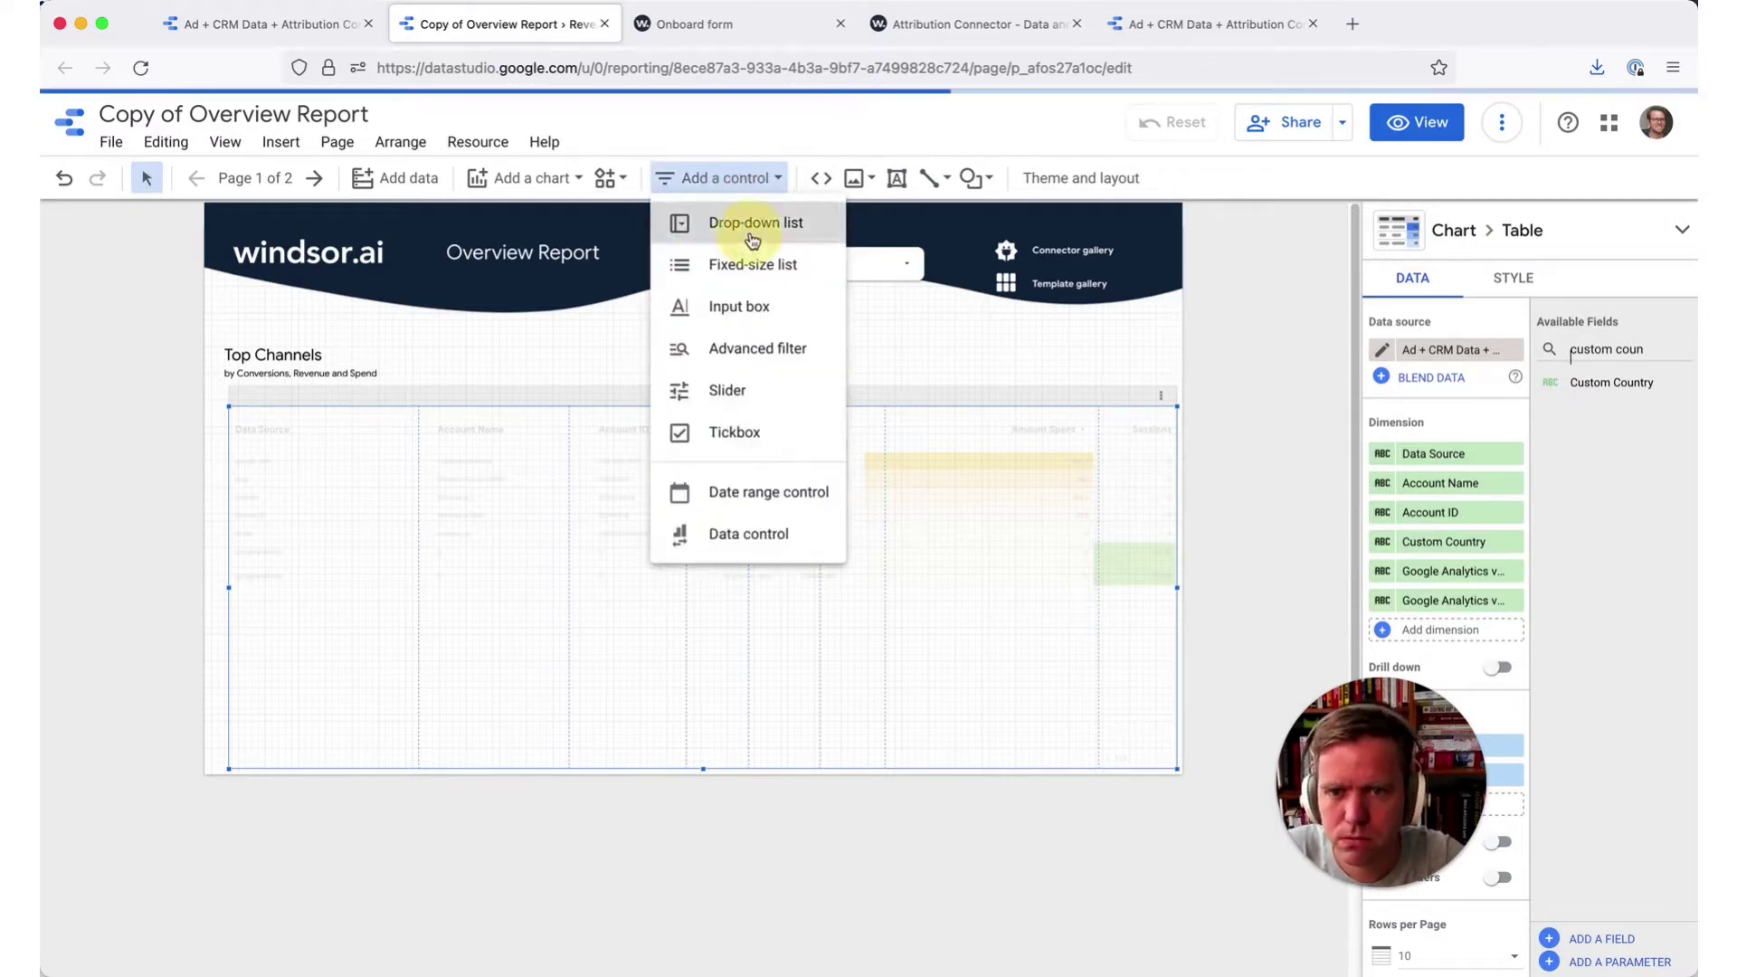
pyautogui.click(719, 225)
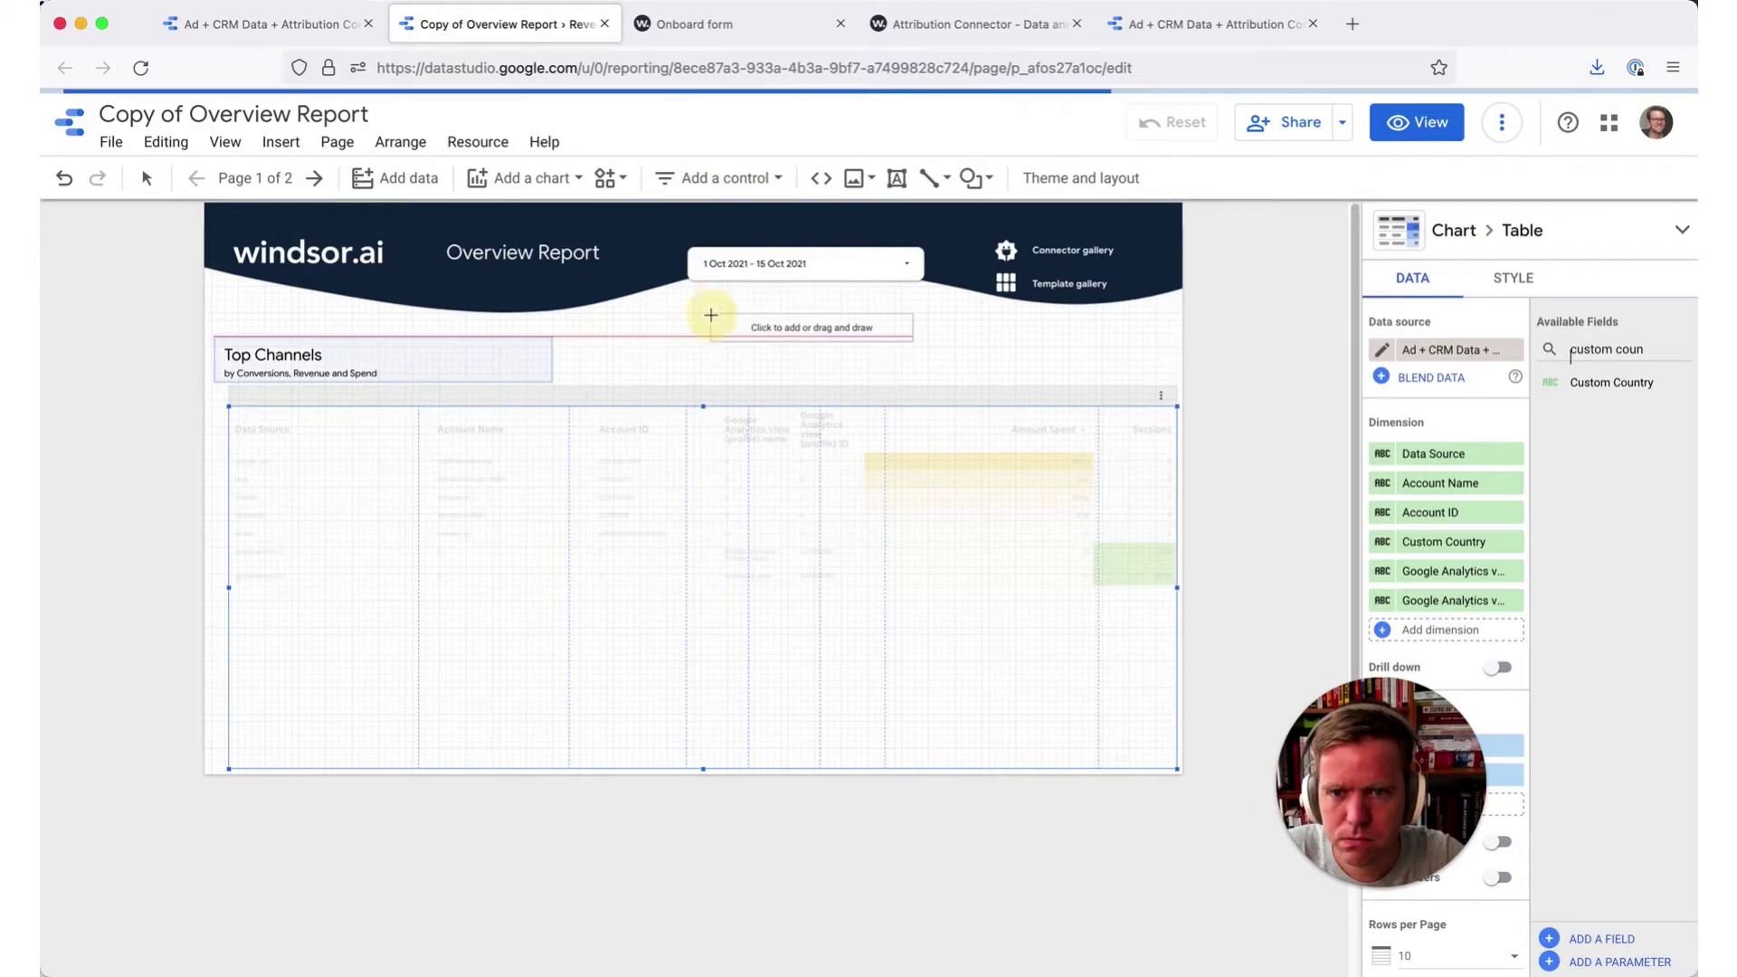
pyautogui.press('Escape')
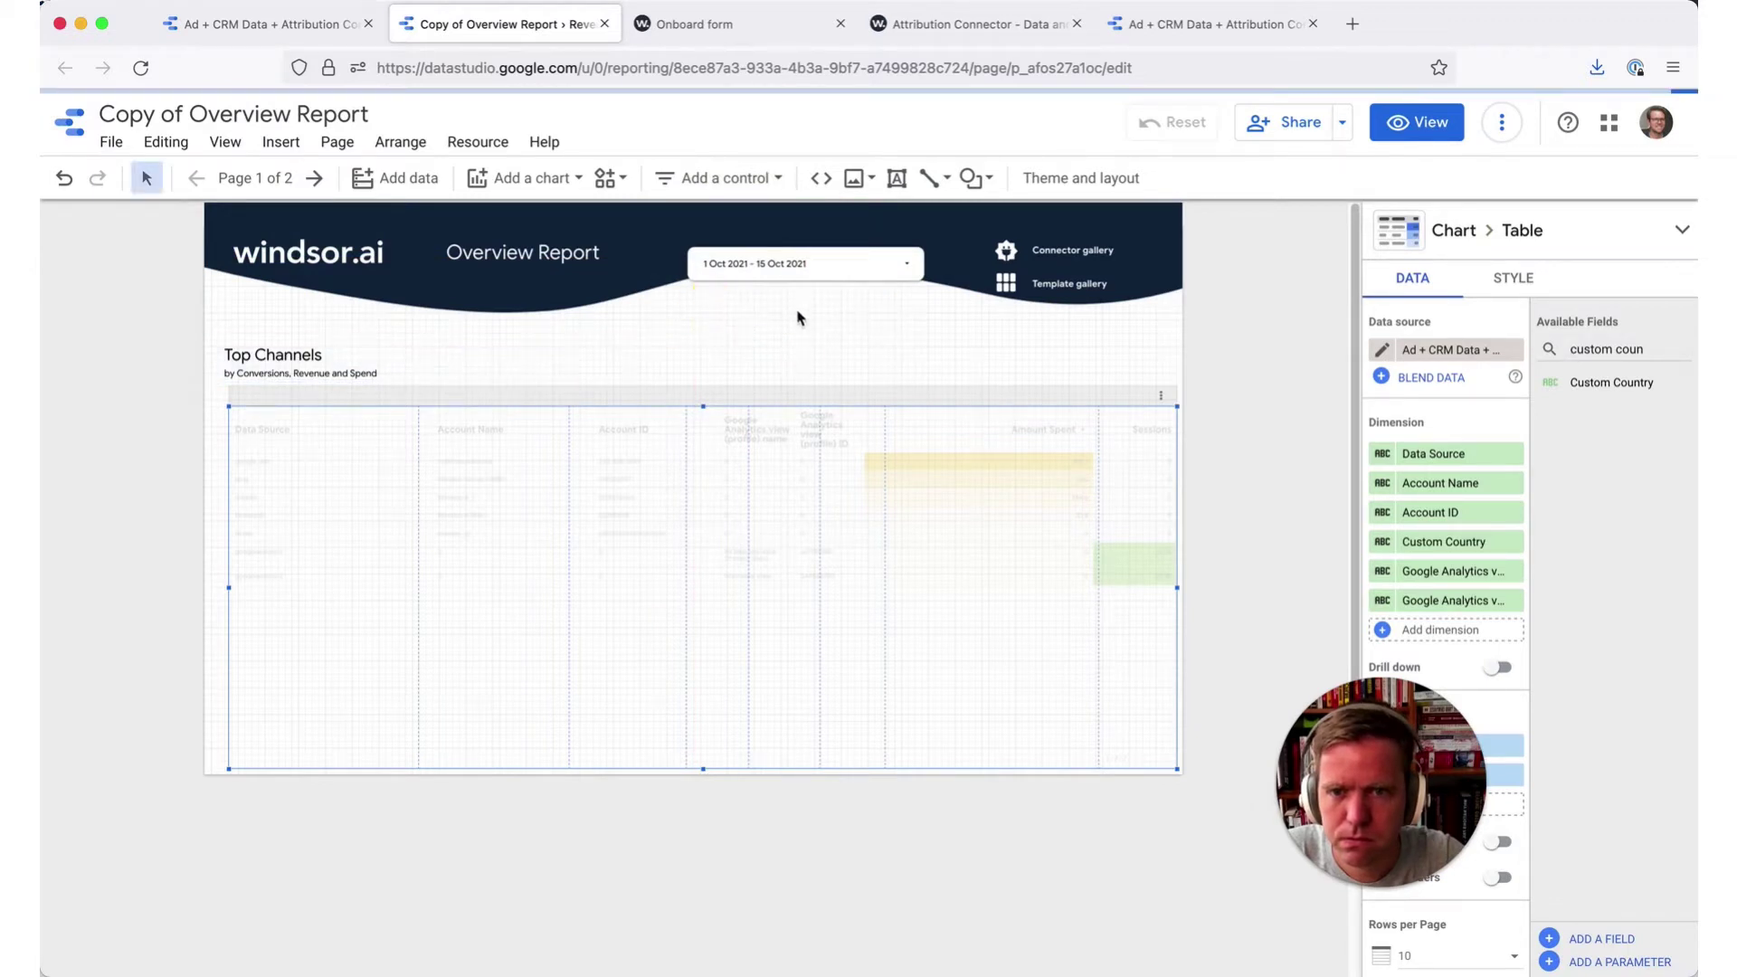
pyautogui.click(815, 327)
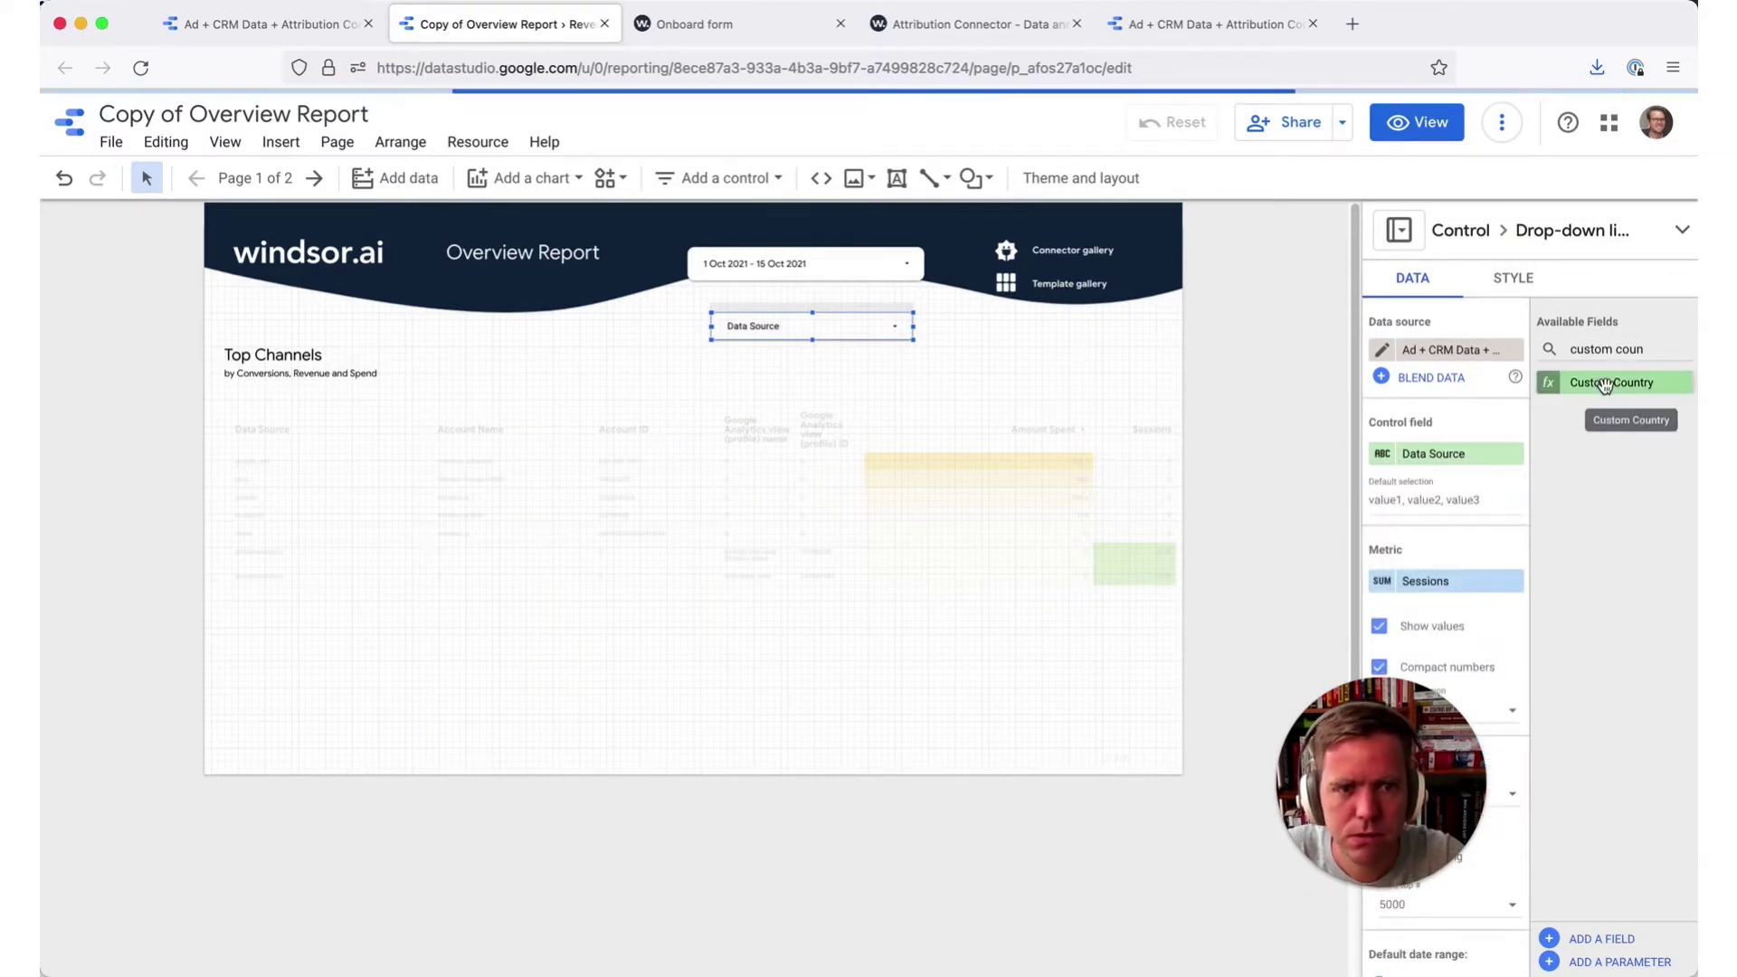
pyautogui.moveTo(1605, 386); pyautogui.dragTo(1408, 464)
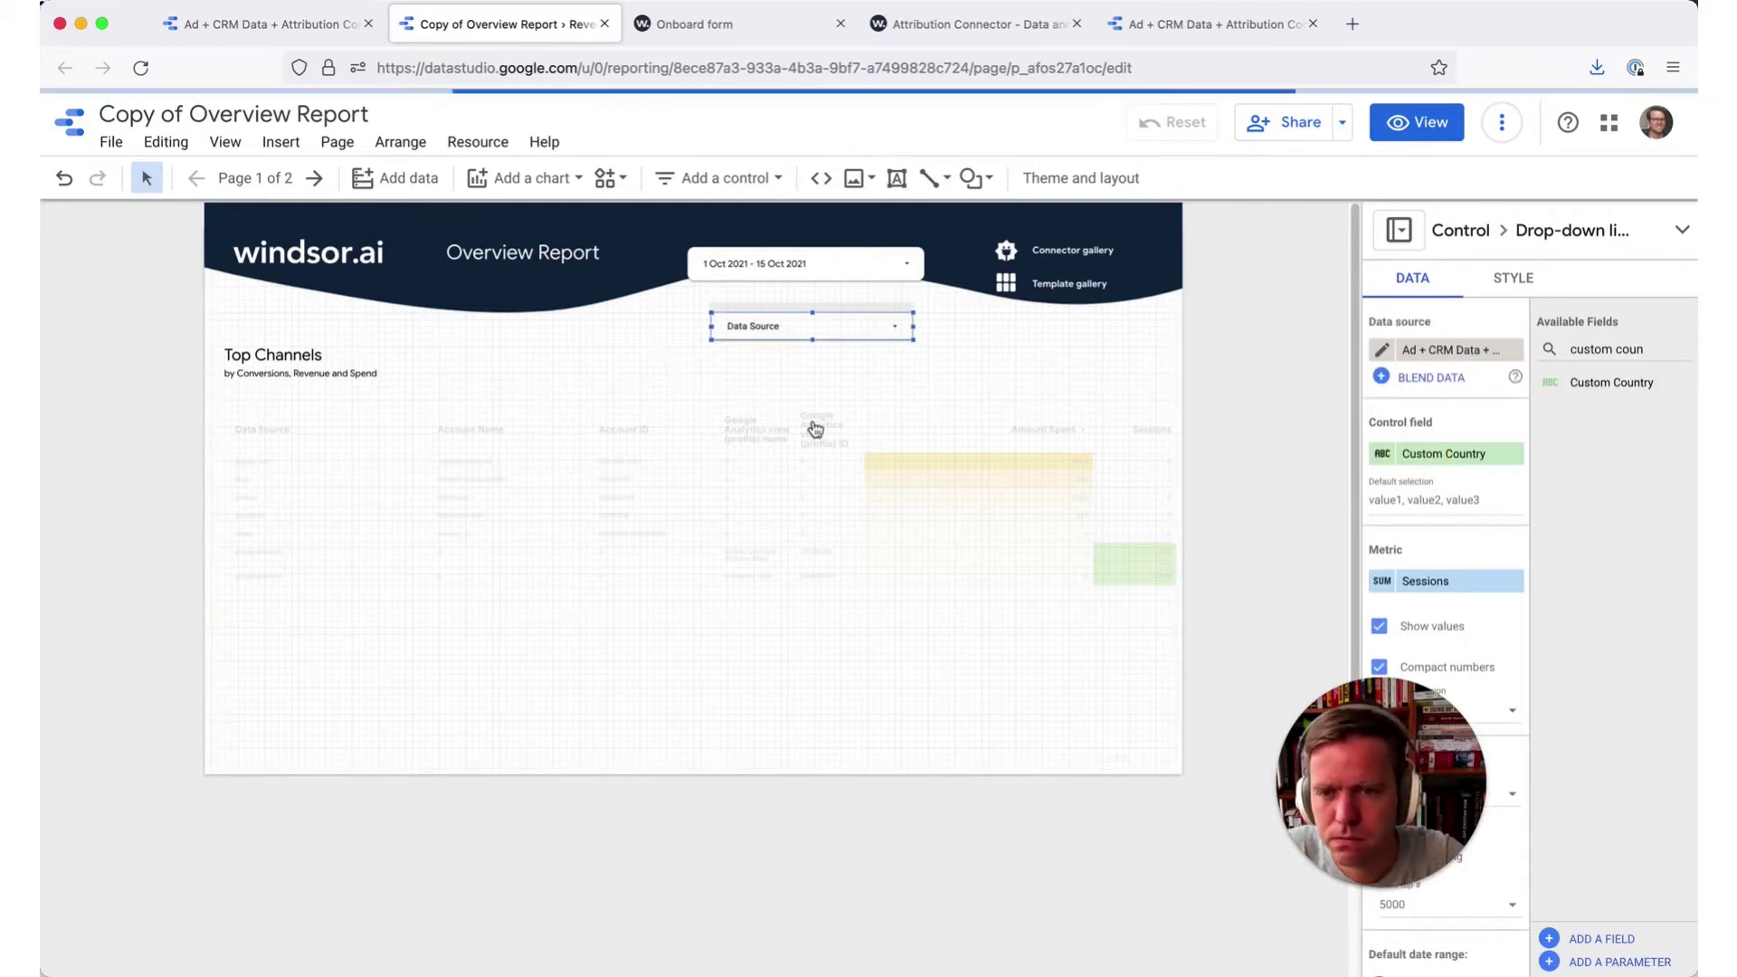
pyautogui.click(39, 492)
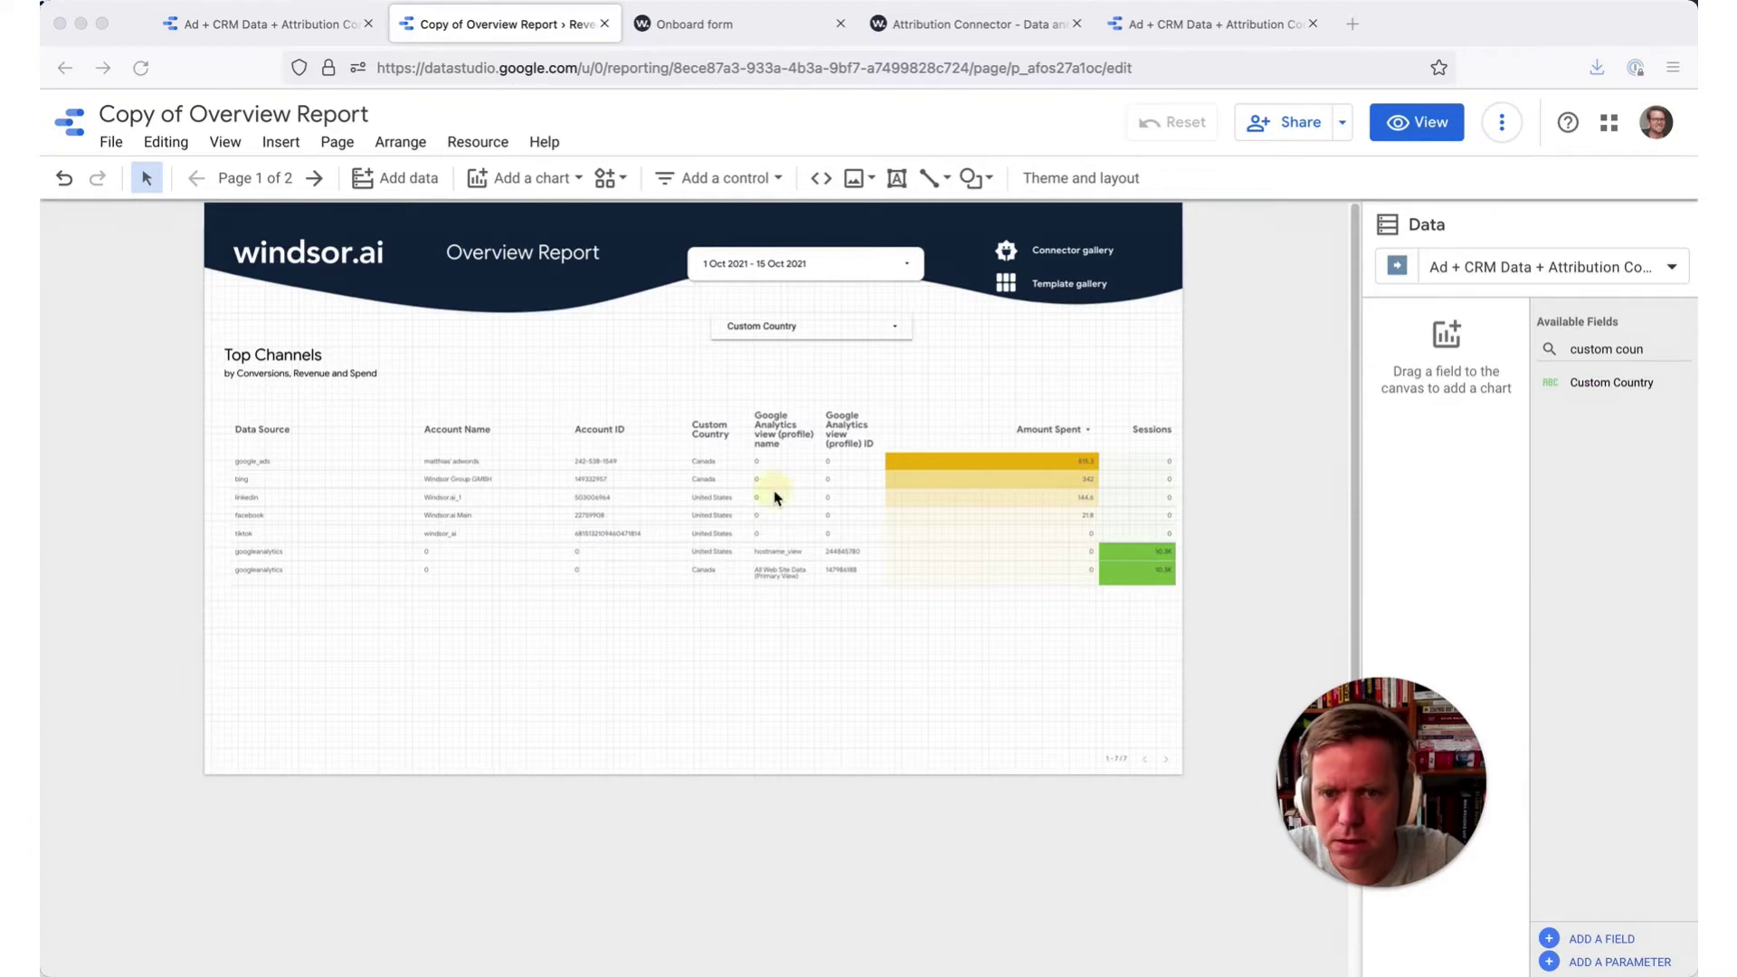
pyautogui.click(726, 528)
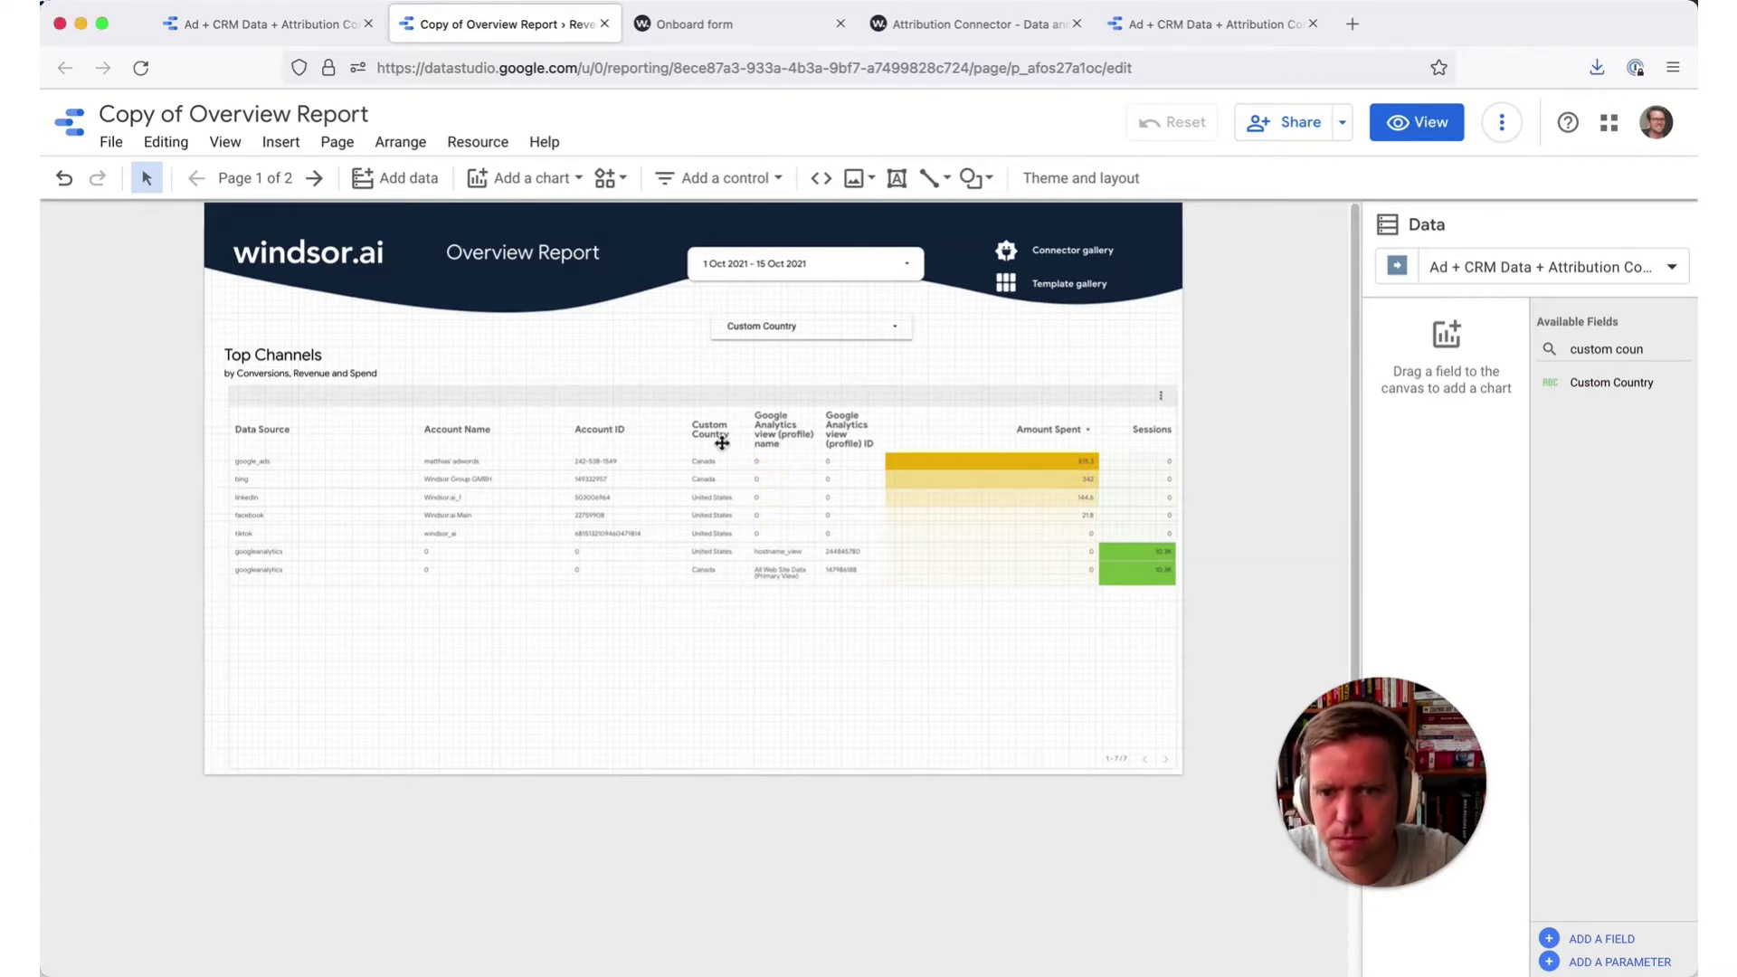
# - In view mode, confirm the Custom Country drop-down lists United States and Canada
pyautogui.click(1417, 123)
pyautogui.click(1100, 315)
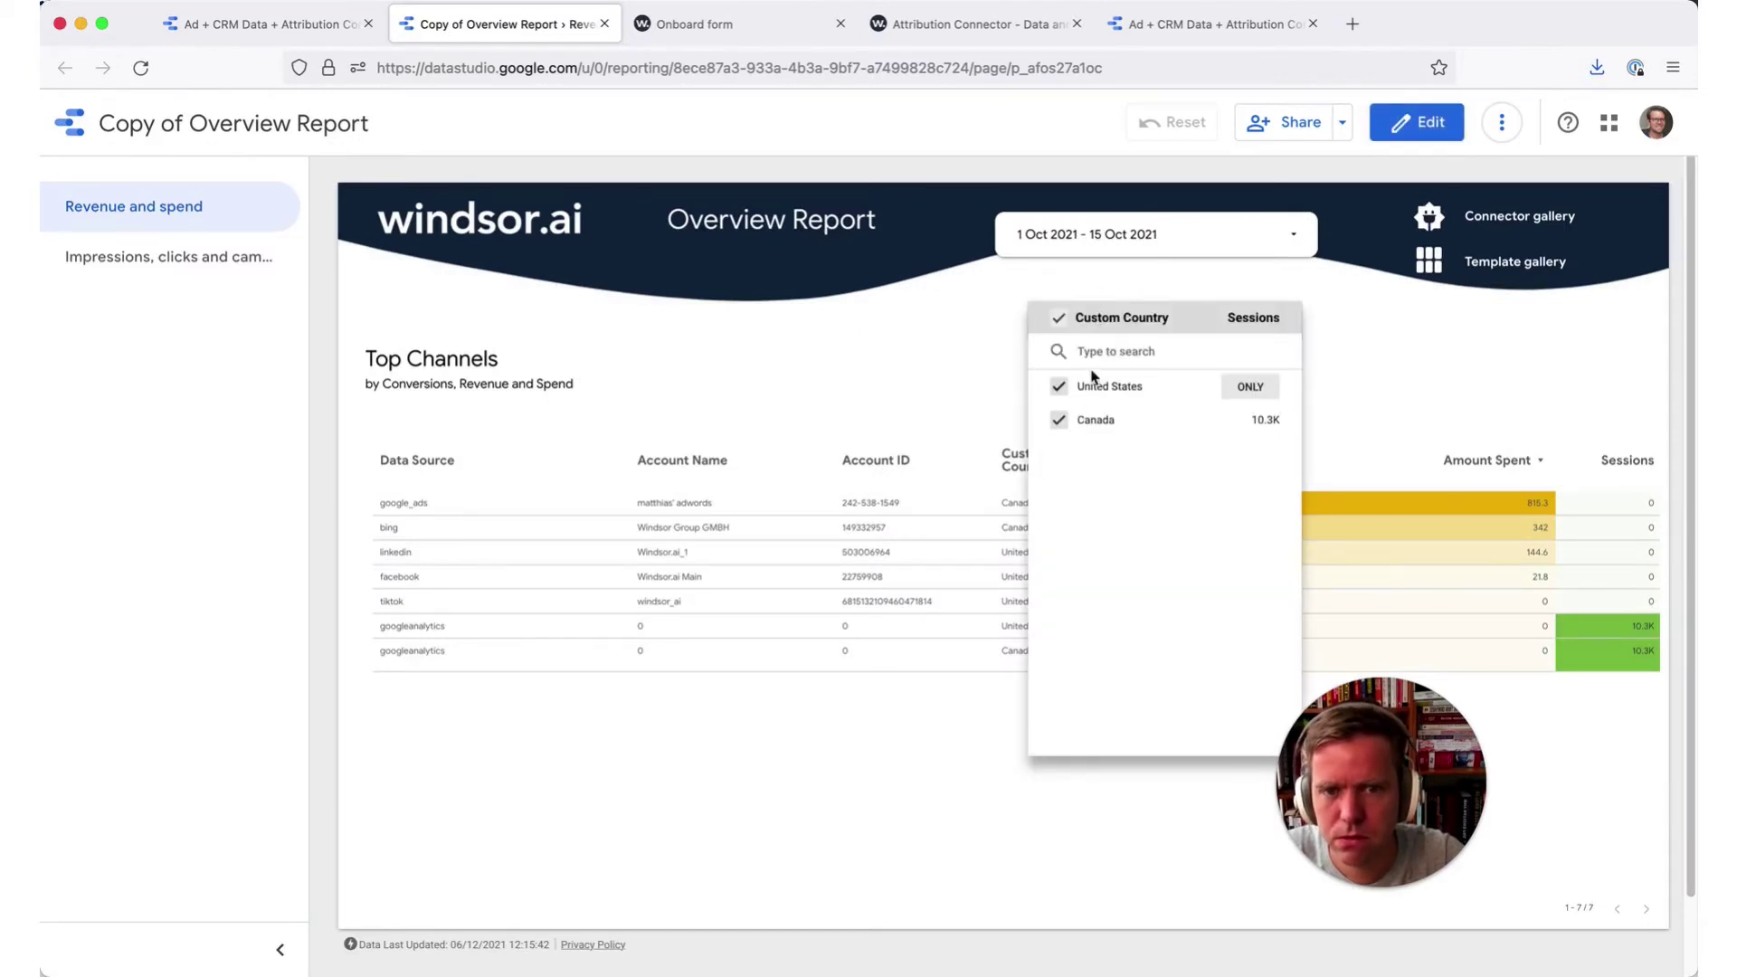
pyautogui.click(837, 350)
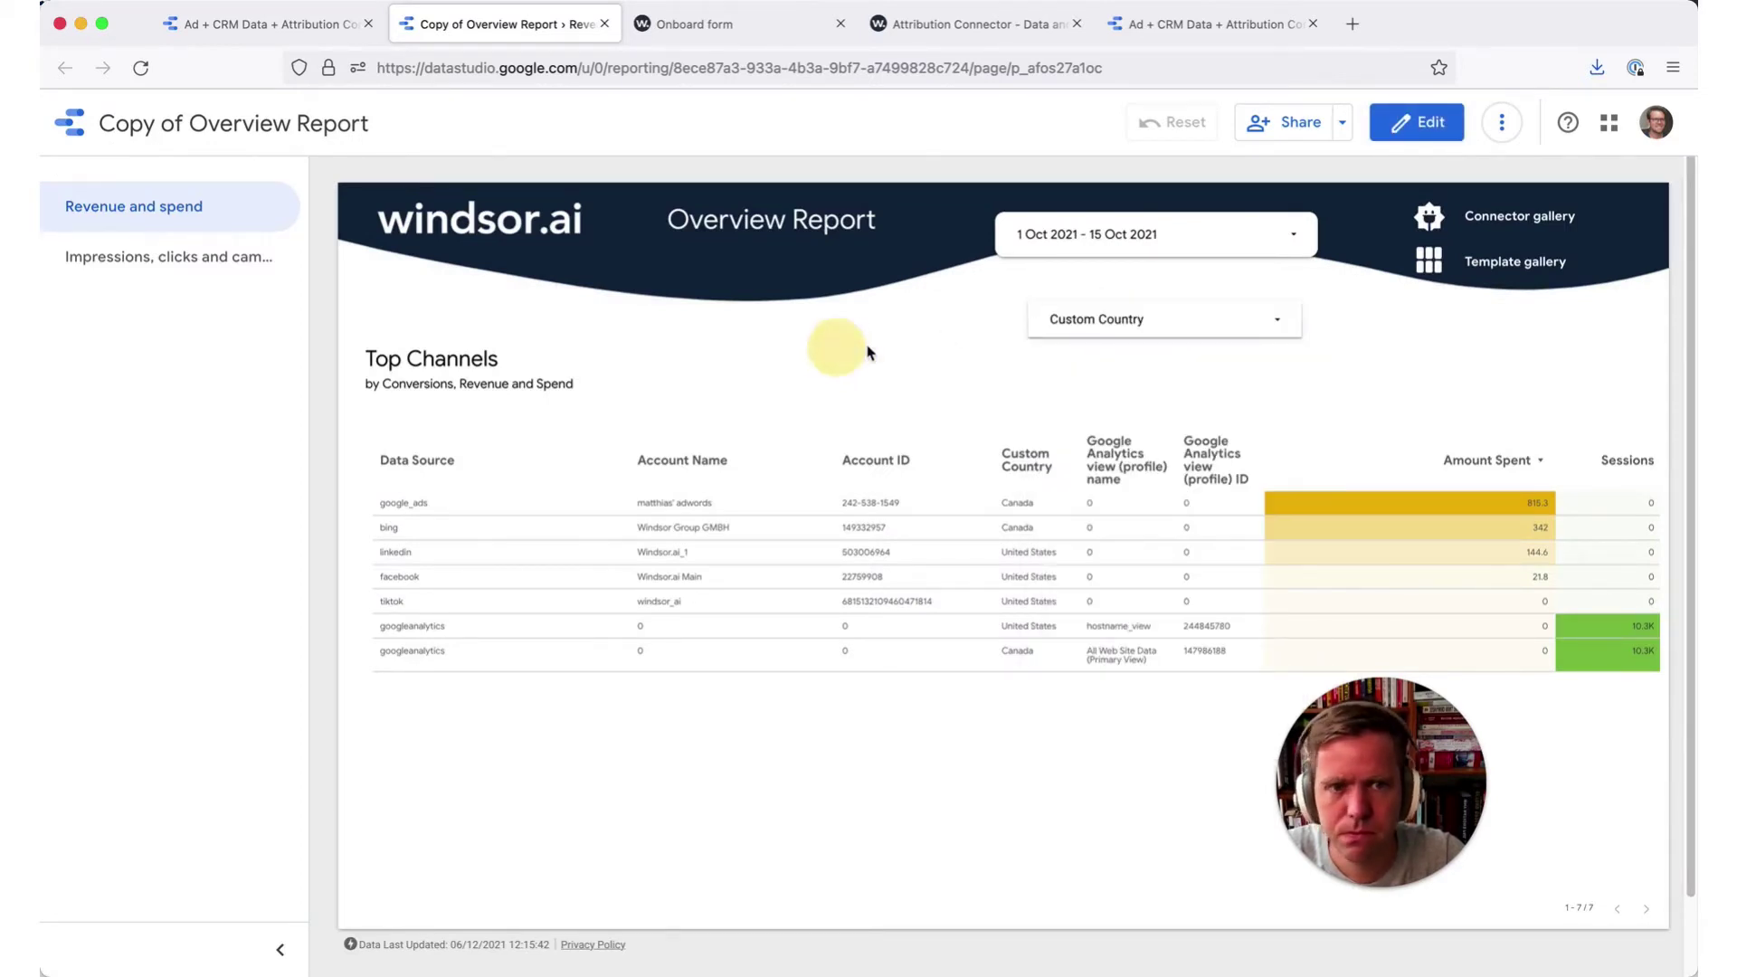